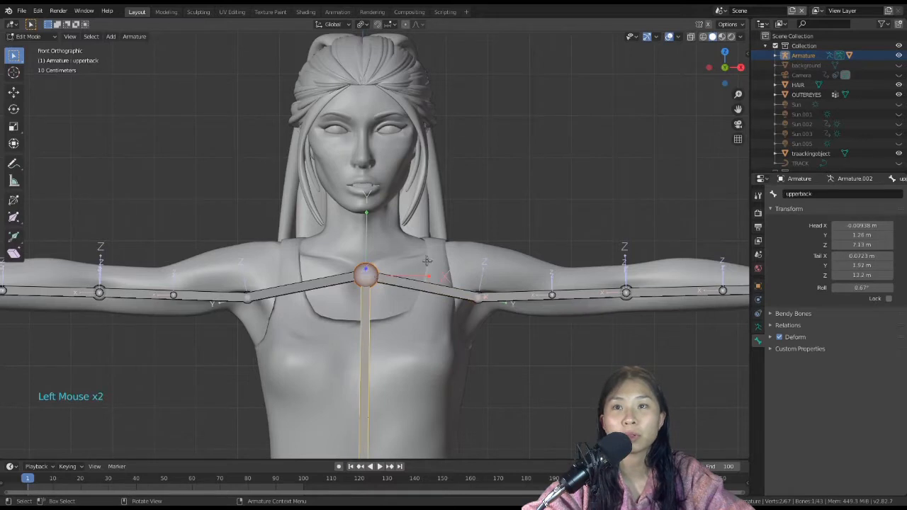
Step: Extrude a neck bone from the upper back to about Z 15.1 m, plus a head bone to the upper forehead at about Z 18.6 m
{"action": "key", "text": "KP_3"}
{"action": "key", "text": "e"}
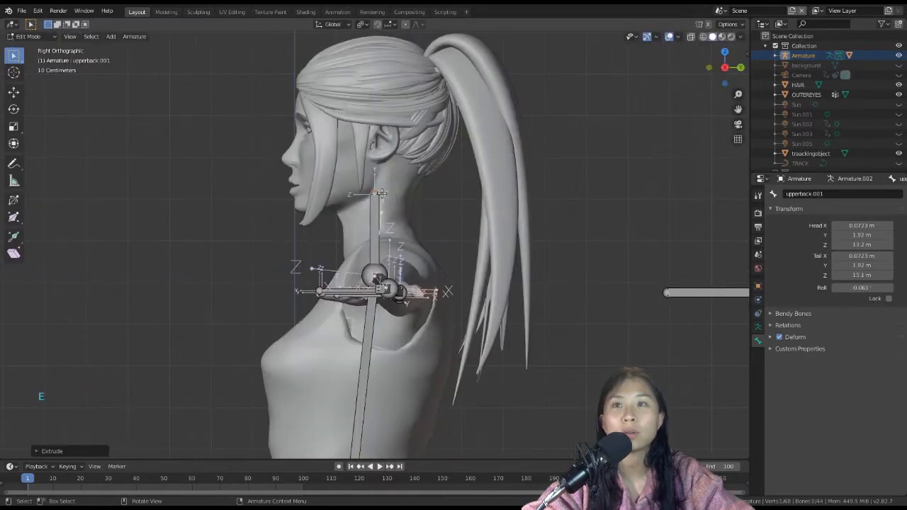
{"action": "key", "text": "e"}
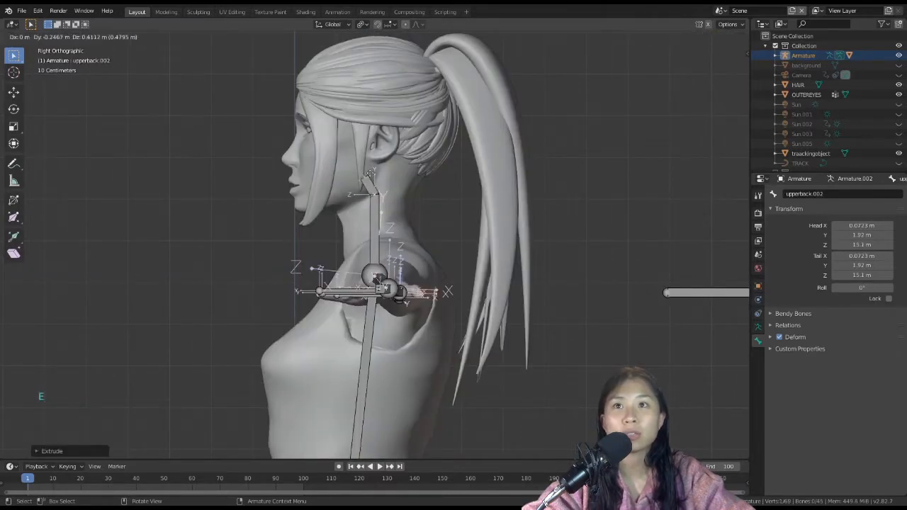
{"action": "left_click", "coordinate": [338, 49]}
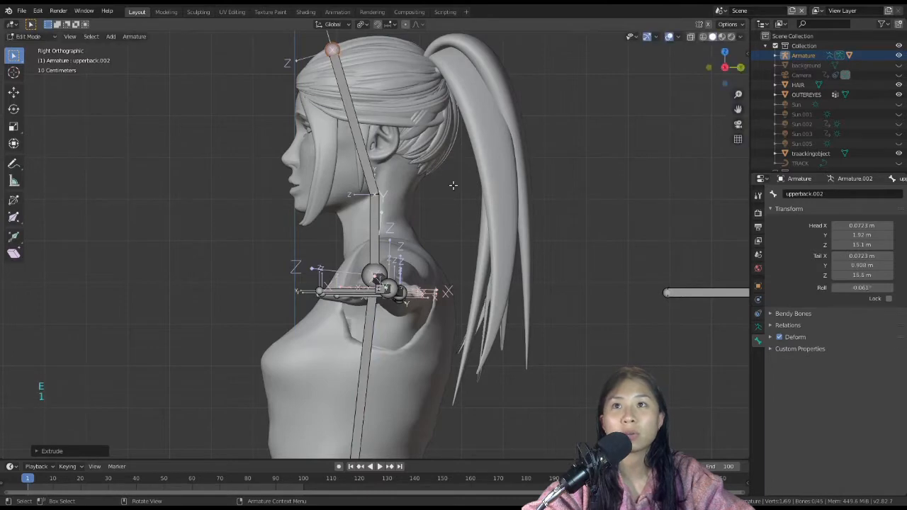
Step: Rename the bone running through the neck to neck
{"action": "key", "text": "KP_1"}
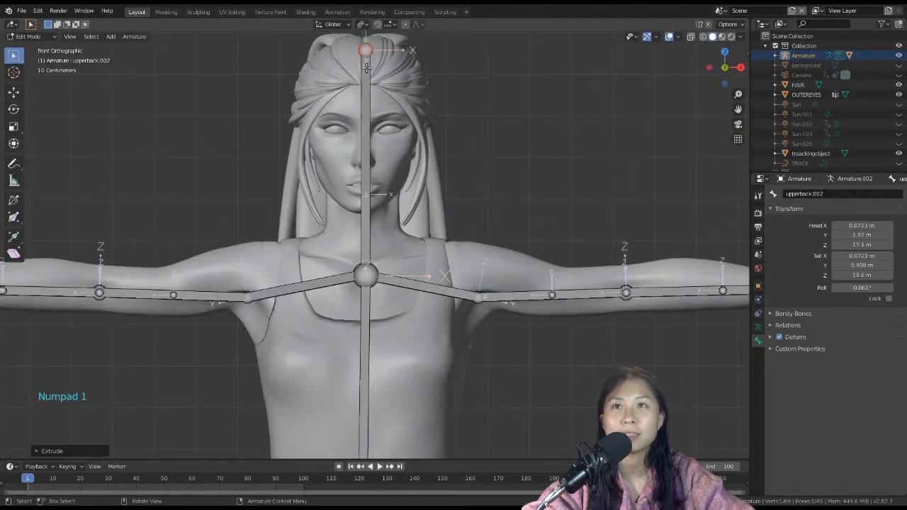
{"action": "left_click", "coordinate": [360, 122]}
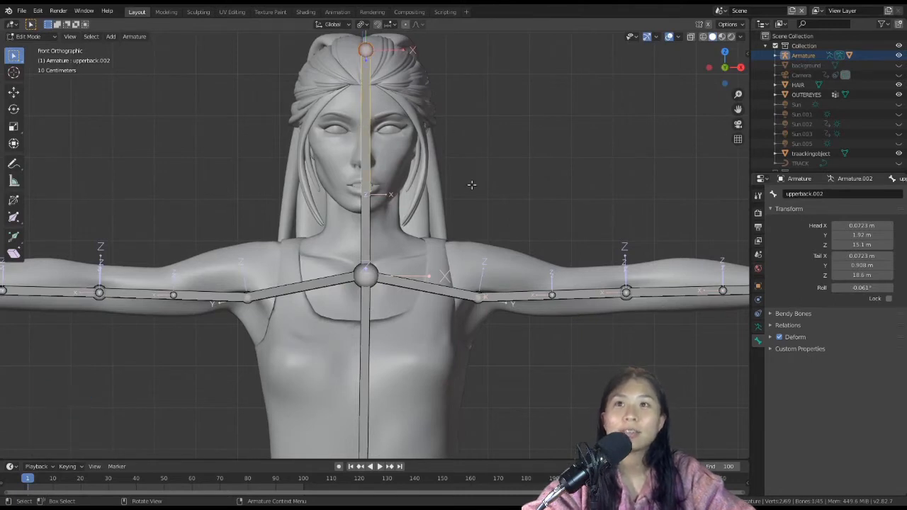
{"action": "left_click", "coordinate": [371, 221]}
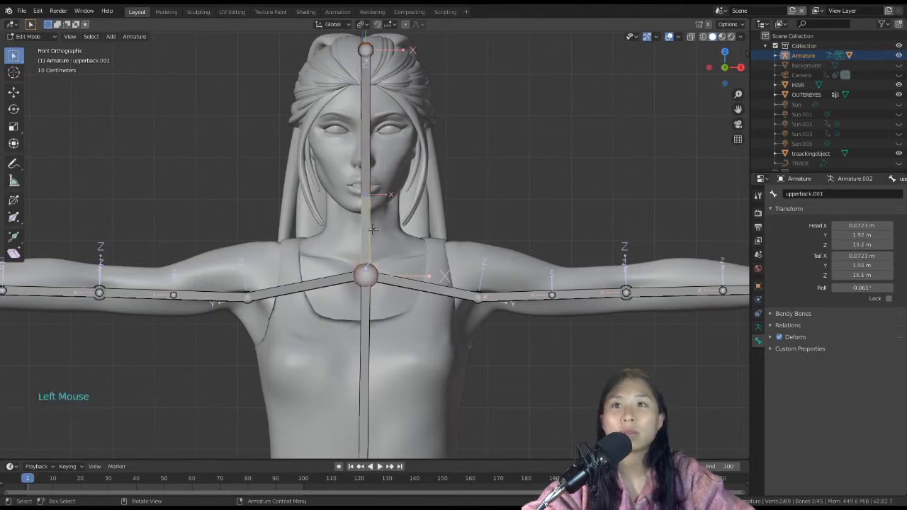
{"action": "double_click", "coordinate": [795, 193]}
{"action": "type", "text": "NECK"}
{"action": "key", "text": "Return"}
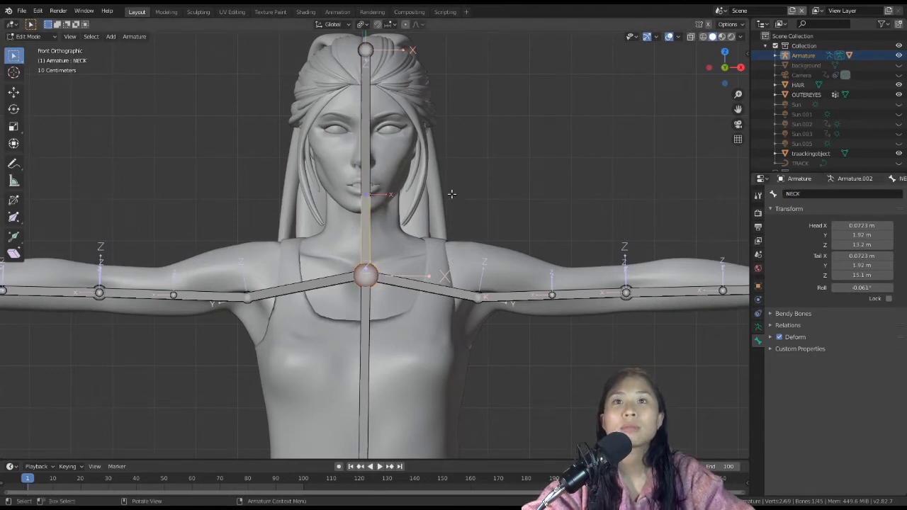
{"action": "left_click", "coordinate": [811, 193]}
{"action": "key", "text": "Return"}
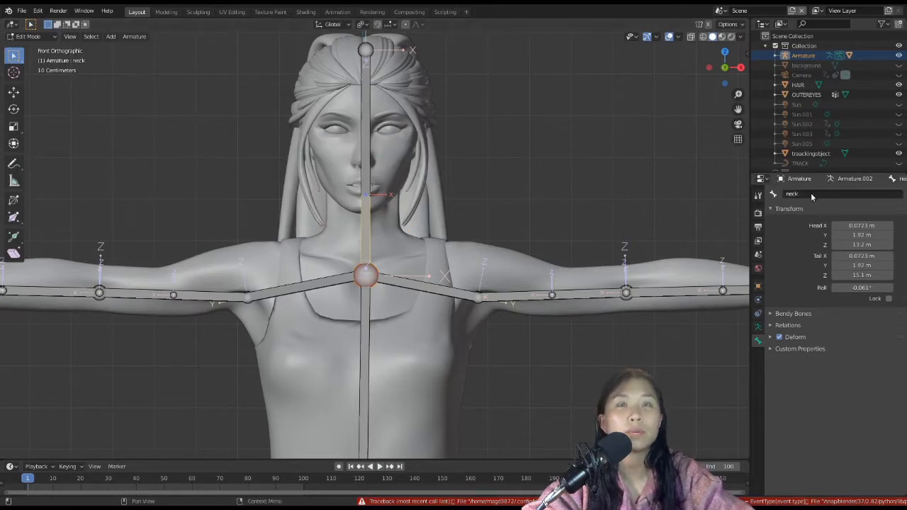
Step: Rename the bone running through the skull to head
{"action": "left_click", "coordinate": [373, 137]}
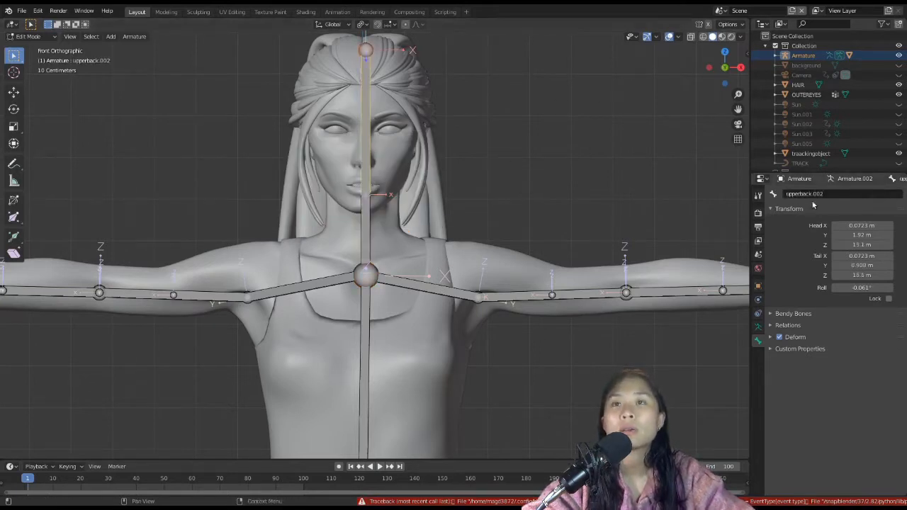
{"action": "left_click", "coordinate": [815, 190]}
{"action": "type", "text": "head"}
{"action": "key", "text": "Return"}
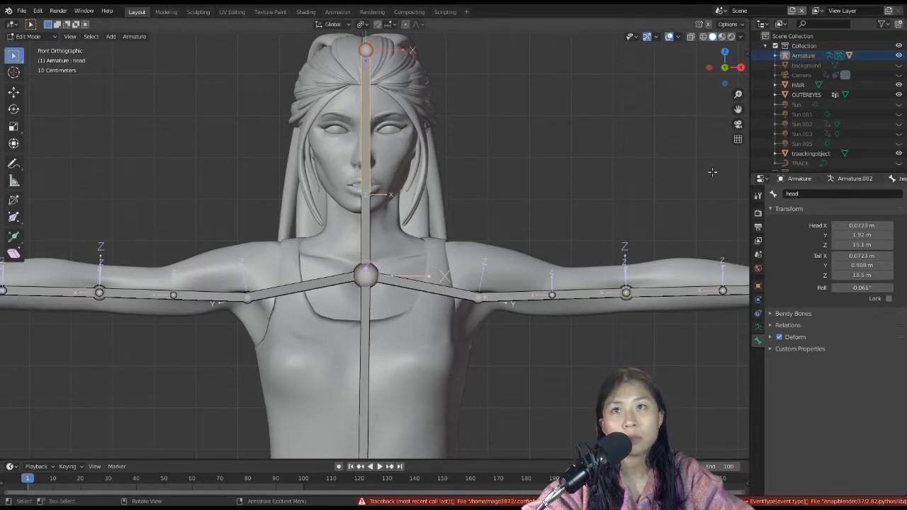
Step: Duplicate the head bone in side view, place it in front of the chin nearly horizontal, and show its relations settings
{"action": "middle_click_drag", "start_coordinate": [520, 196], "coordinate": [361, 157]}
{"action": "key", "text": "KP_3"}
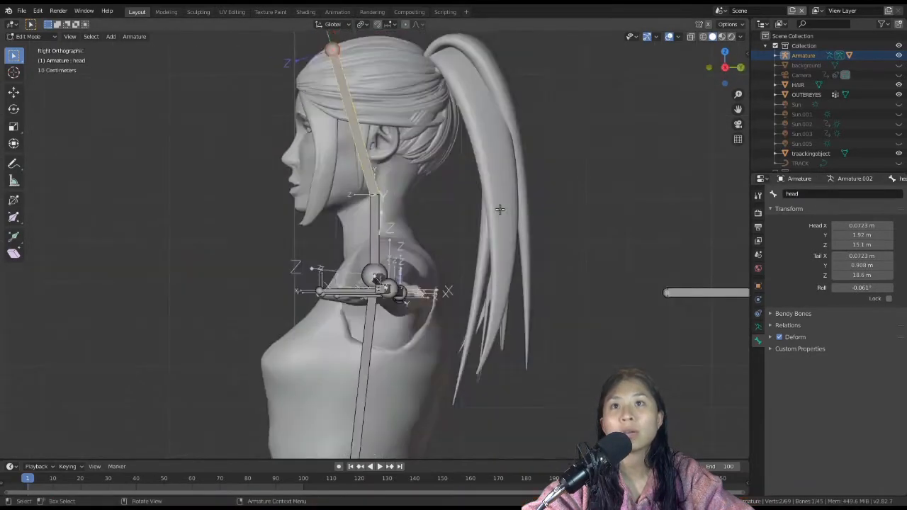
{"action": "key", "text": "shift+d"}
{"action": "right_click", "coordinate": [346, 122]}
{"action": "key", "text": "g"}
{"action": "left_click", "coordinate": [252, 153]}
{"action": "key", "text": "r"}
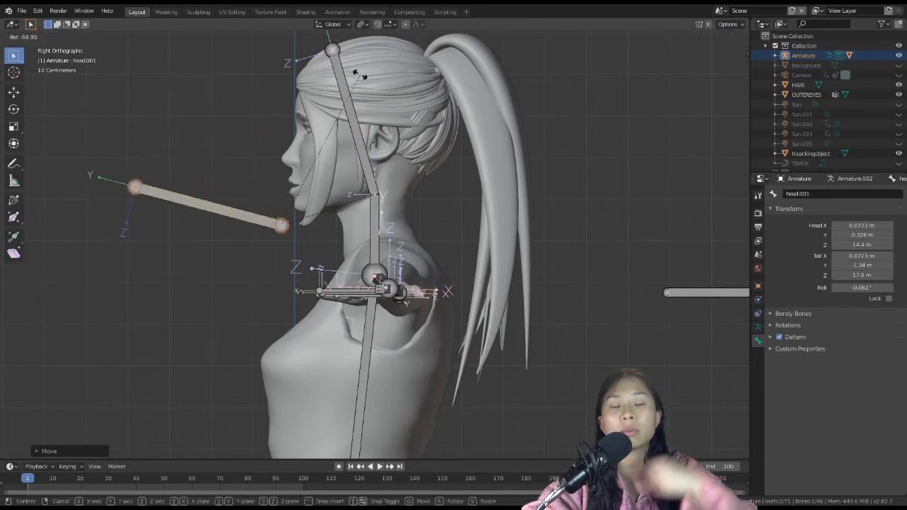
{"action": "left_click", "coordinate": [304, 66]}
{"action": "left_click", "coordinate": [779, 337]}
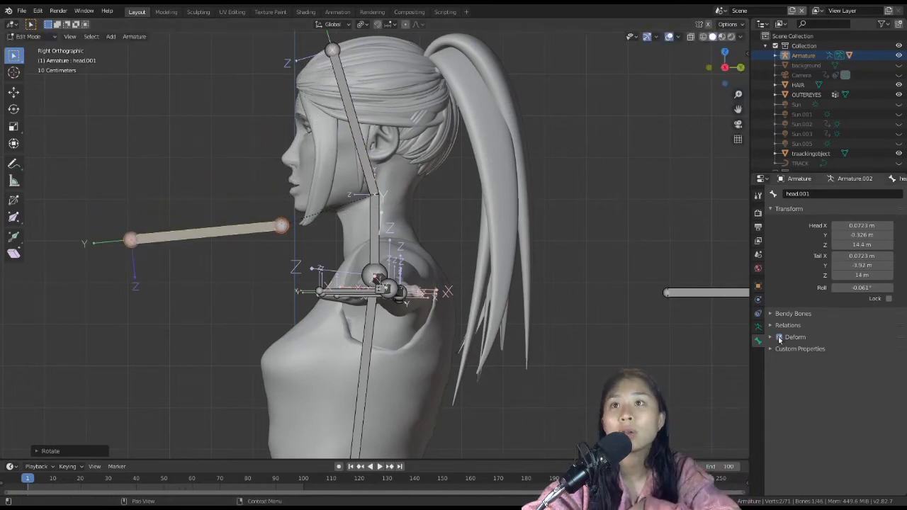
{"action": "left_click", "coordinate": [777, 326]}
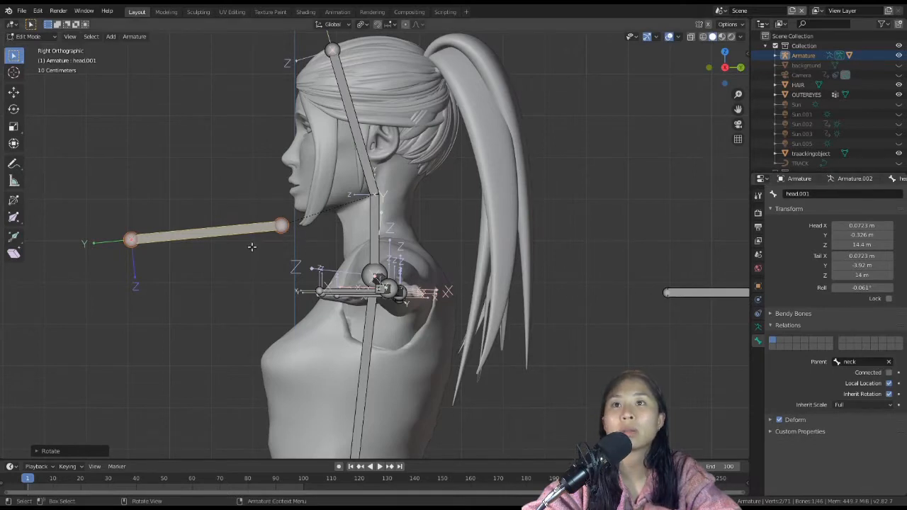
Step: Scale the duplicated bone down to about 0.67 m long and place it at eye level just inside the face
{"action": "key", "text": "g"}
{"action": "left_click", "coordinate": [414, 158]}
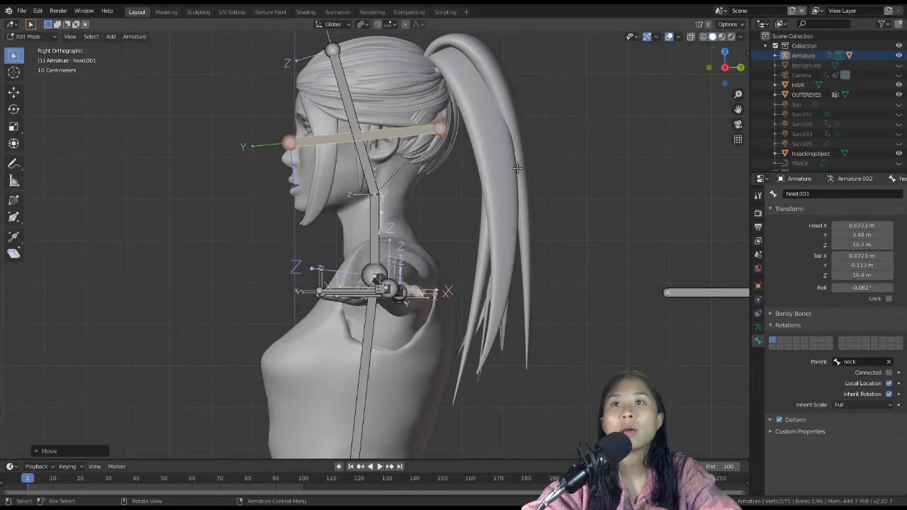
{"action": "key", "text": "s"}
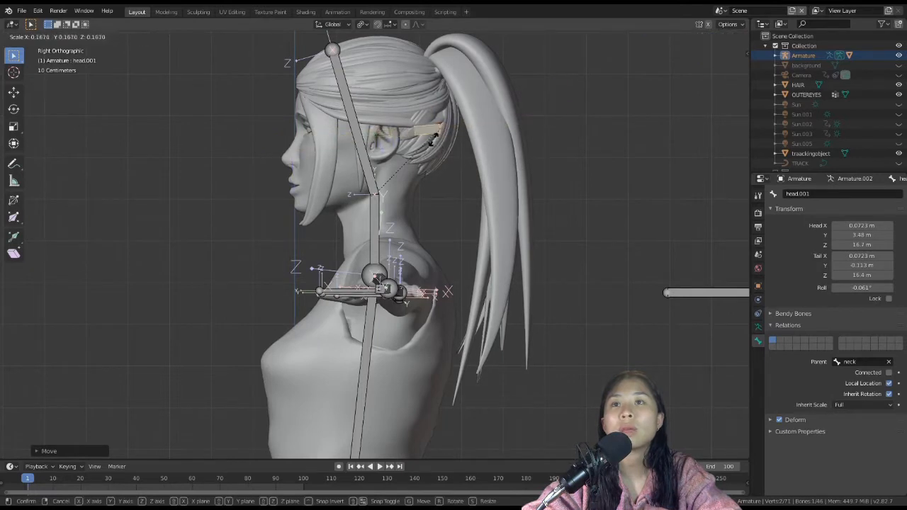
{"action": "left_click", "coordinate": [429, 147]}
{"action": "key", "text": "g"}
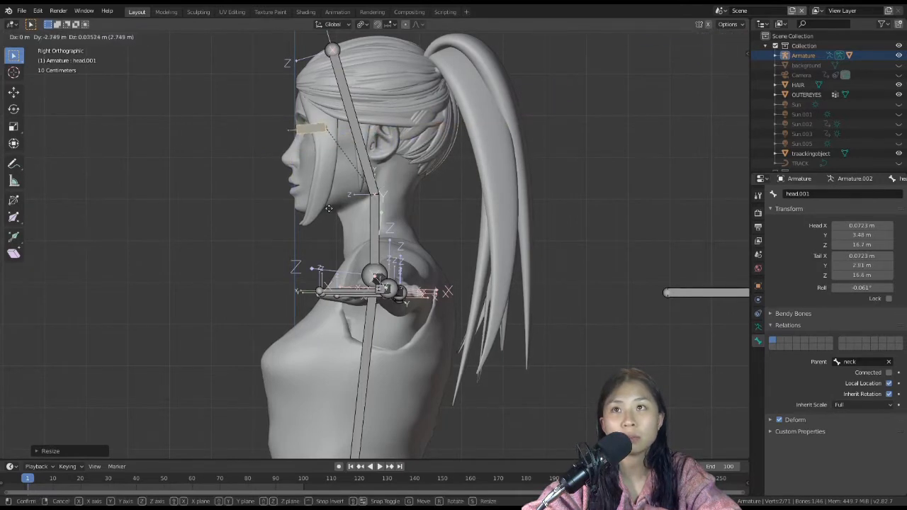
{"action": "left_click", "coordinate": [331, 206]}
Step: In side view, extrude the neck bone up from the upper back and the head bone on to the upper forehead
{"action": "key", "text": "KP_3"}
{"action": "key", "text": "e"}
{"action": "left_click", "coordinate": [377, 195]}
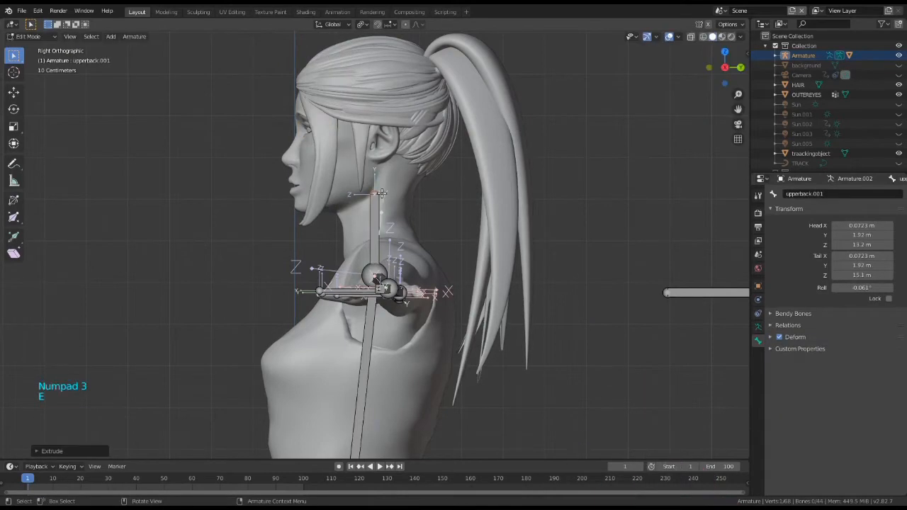
{"action": "key", "text": "e"}
{"action": "left_click", "coordinate": [332, 49]}
Step: Name the newly extruded neck segment NECK
{"action": "key", "text": "KP_1"}
{"action": "left_click", "coordinate": [366, 120]}
{"action": "left_click", "coordinate": [366, 232]}
{"action": "double_click", "coordinate": [841, 193]}
{"action": "type", "text": "neck"}
{"action": "key", "text": "Return"}
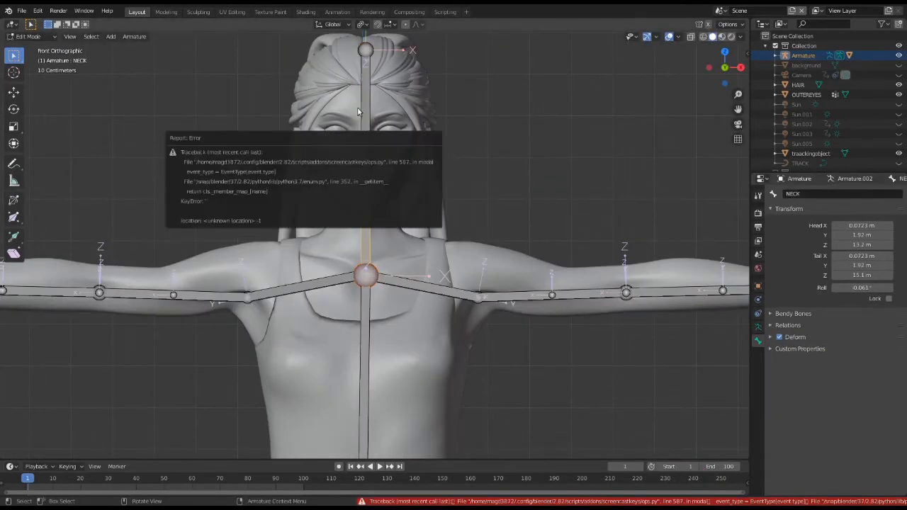
Step: Name the newly extruded head segment head
{"action": "left_click", "coordinate": [366, 121]}
{"action": "double_click", "coordinate": [842, 194]}
{"action": "type", "text": "head"}
{"action": "key", "text": "Return"}
Step: Duplicate the head bone in front of the face, rotate it nearly horizontal, and expand its relations settings
{"action": "key", "text": "KP_3"}
{"action": "key", "text": "shift+d"}
{"action": "left_click", "coordinate": [252, 151]}
{"action": "key", "text": "r"}
{"action": "left_click", "coordinate": [204, 239]}
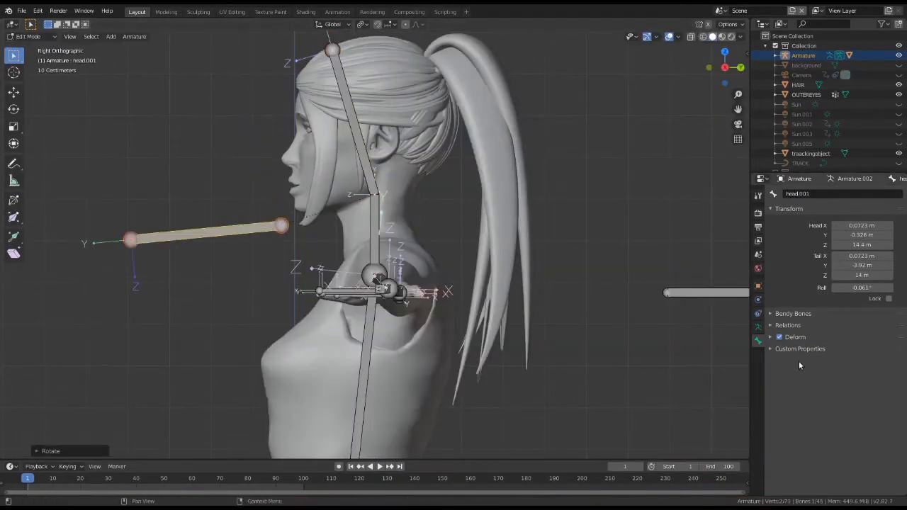
{"action": "left_click", "coordinate": [787, 325]}
Step: Scale the duplicate to about 0.67 m long and position it at the character's left eye in side and front views
{"action": "key", "text": "g"}
{"action": "key", "text": "s"}
{"action": "key", "text": "g"}
{"action": "left_click", "coordinate": [348, 136]}
{"action": "key", "text": "KP_1"}
{"action": "key", "text": "g"}
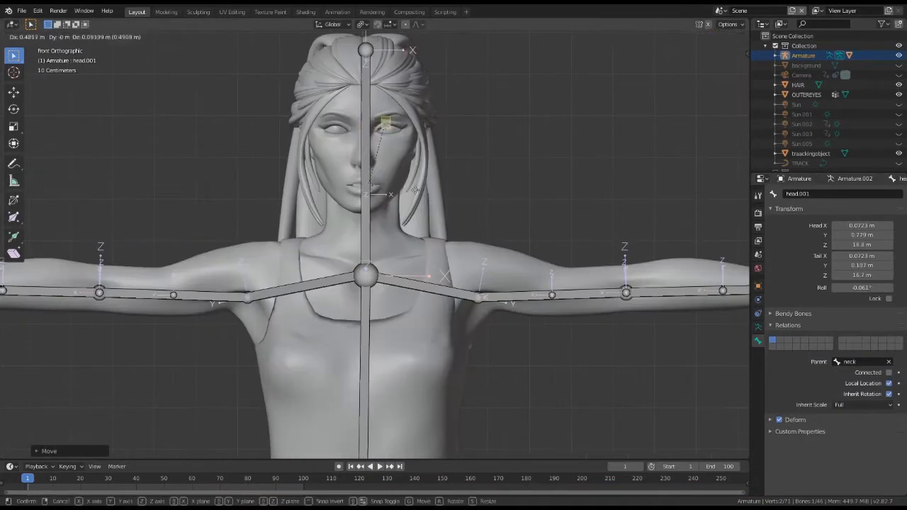
{"action": "left_click", "coordinate": [455, 126]}
Step: Adjust the small bone near the left eye's inner corner, show the view settings, and undo the last move
{"action": "middle_click_drag", "start_coordinate": [455, 126], "coordinate": [461, 208], "text": "shift"}
{"action": "scroll", "coordinate": [461, 209], "scroll_direction": "up", "scroll_amount": 7}
{"action": "key", "text": "g"}
{"action": "left_click", "coordinate": [589, 201]}
{"action": "key", "text": "n"}
{"action": "left_click", "coordinate": [744, 91]}
{"action": "key", "text": "g"}
{"action": "left_click", "coordinate": [445, 228]}
{"action": "key", "text": "ctrl+z"}
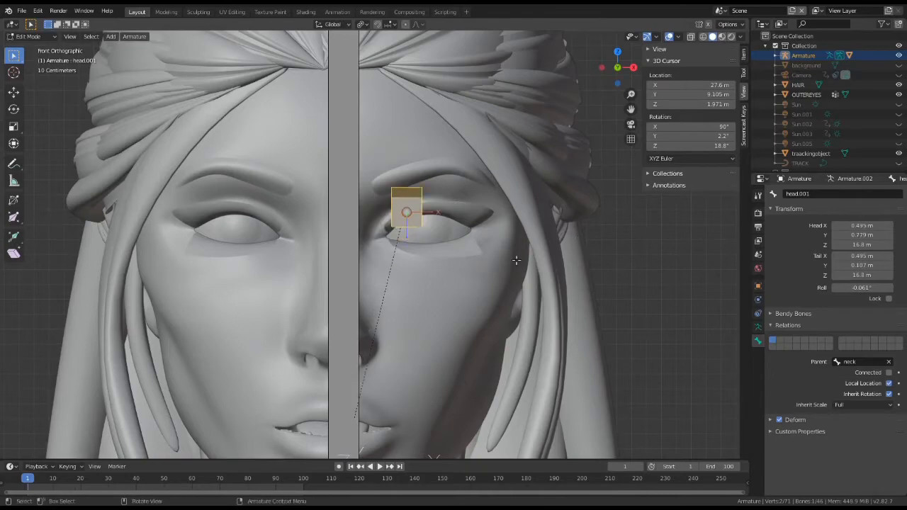
Step: Scale the bone, reduce its display thickness, and move it toward the inner end of the left eyebrow
{"action": "key", "text": "KP_3"}
{"action": "key", "text": "s"}
{"action": "left_click", "coordinate": [439, 205]}
{"action": "key", "text": "KP_1"}
{"action": "key", "text": "g"}
{"action": "left_click", "coordinate": [462, 173]}
{"action": "key", "text": "ctrl+alt+s"}
{"action": "left_click", "coordinate": [414, 183]}
{"action": "key", "text": "g"}
Step: Duplicate the eyebrow bone to the brow's middle and outer end, shifting the outer copy back along Y
{"action": "key", "text": "shift+d"}
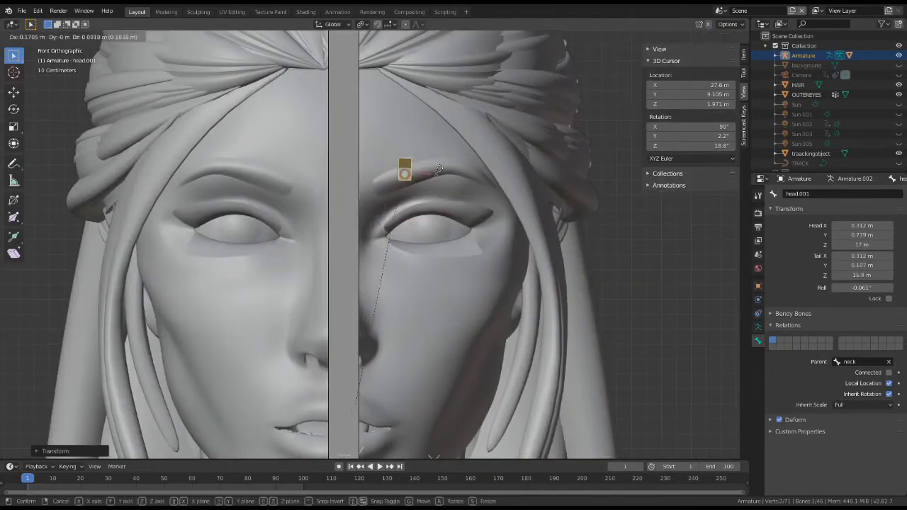
{"action": "left_click", "coordinate": [481, 168]}
{"action": "key", "text": "shift+d"}
{"action": "left_click", "coordinate": [523, 183]}
{"action": "middle_click_drag", "start_coordinate": [489, 193], "coordinate": [336, 267]}
{"action": "scroll", "coordinate": [336, 267], "scroll_direction": "down", "scroll_amount": 5}
{"action": "key", "text": "g"}
{"action": "key", "text": "y"}
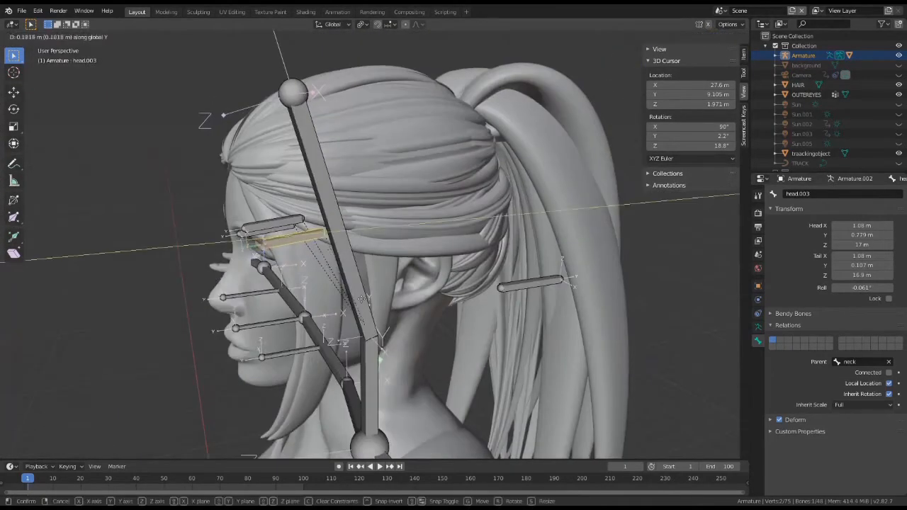
{"action": "left_click", "coordinate": [330, 258]}
Step: Duplicate a face bone to the side of the left nostril and adjust its depth in side view
{"action": "key", "text": "KP_1"}
{"action": "scroll", "coordinate": [340, 213], "scroll_direction": "up", "scroll_amount": 4}
{"action": "key", "text": "shift+d"}
{"action": "left_click", "coordinate": [215, 358]}
{"action": "key", "text": "KP_3"}
{"action": "key", "text": "g"}
{"action": "left_click", "coordinate": [206, 341]}
{"action": "key", "text": "KP_1"}
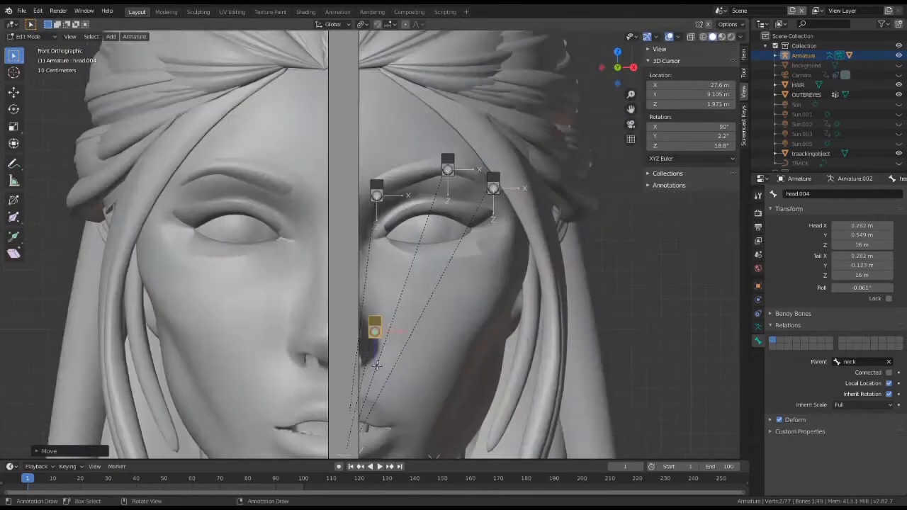
{"action": "middle_click_drag", "start_coordinate": [520, 278], "coordinate": [510, 179], "text": "shift"}
{"action": "left_click", "coordinate": [367, 249]}
{"action": "key", "text": "g"}
Step: Duplicate the nostril bone onto the upper lip, adjust its depth along Y, and add another copy at the left mouth corner
{"action": "key", "text": "shift+d"}
{"action": "left_click", "coordinate": [347, 352]}
{"action": "middle_click_drag", "start_coordinate": [347, 351], "coordinate": [320, 310]}
{"action": "key", "text": "g"}
{"action": "key", "text": "y"}
{"action": "key", "text": "KP_1"}
{"action": "key", "text": "shift+d"}
Step: Duplicate the mouth-corner bone for the lower lip and fit its depth and height in side view
{"action": "key", "text": "shift+d"}
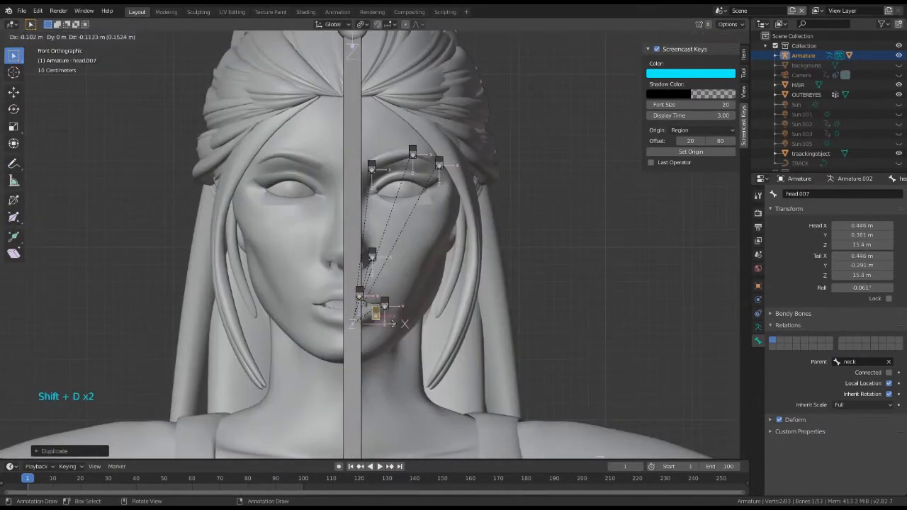
{"action": "key", "text": "KP_3"}
{"action": "scroll", "coordinate": [323, 340], "scroll_direction": "up", "scroll_amount": 2}
{"action": "left_click", "coordinate": [178, 314]}
{"action": "key", "text": "g"}
Step: Name the lower-lip bone lipbottom3.l, and rename the left mouth-corner and upper-lip bones
{"action": "key", "text": "KP_1"}
{"action": "left_click", "coordinate": [359, 348]}
{"action": "double_click", "coordinate": [808, 194]}
{"action": "type", "text": "lipbottom3.l"}
{"action": "left_click", "coordinate": [386, 318]}
{"action": "double_click", "coordinate": [814, 194]}
{"action": "left_click", "coordinate": [356, 304]}
{"action": "double_click", "coordinate": [814, 195]}
{"action": "left_click", "coordinate": [358, 347]}
{"action": "double_click", "coordinate": [814, 195]}
Step: Rename the nostril and left eyebrow bones, using eyebrow1.l for the inner brow and eyebrow3.l for the outer brow
{"action": "left_click", "coordinate": [371, 256]}
{"action": "left_click", "coordinate": [370, 150]}
{"action": "left_click", "coordinate": [420, 134]}
{"action": "left_click", "coordinate": [452, 148]}
{"action": "double_click", "coordinate": [814, 194]}
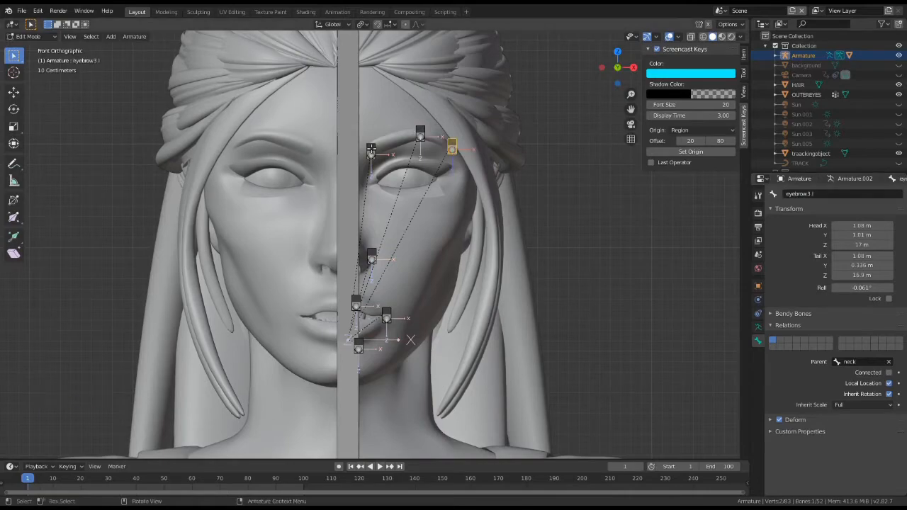
Step: Duplicate the inner eyebrow bone to the left eye's inner corner, upper lid, outer corner and lower lid
{"action": "left_click", "coordinate": [370, 152]}
{"action": "key", "text": "shift+d"}
{"action": "scroll", "coordinate": [369, 153], "scroll_direction": "up", "scroll_amount": 4}
{"action": "key", "text": "shift+d"}
{"action": "left_click", "coordinate": [558, 213]}
{"action": "key", "text": "shift+d"}
{"action": "key", "text": "shift+d"}
{"action": "left_click", "coordinate": [561, 319]}
Step: Rename the four bones around the left eye, using eyebottom.l for the lower lid
{"action": "left_click", "coordinate": [389, 234]}
{"action": "double_click", "coordinate": [803, 194]}
{"action": "left_click", "coordinate": [499, 189]}
{"action": "double_click", "coordinate": [802, 193]}
{"action": "left_click", "coordinate": [586, 232]}
{"action": "double_click", "coordinate": [802, 194]}
{"action": "left_click", "coordinate": [503, 294]}
{"action": "left_click", "coordinate": [803, 191]}
{"action": "type", "text": "eyebottom.l"}
{"action": "key", "text": "Return"}
Step: Mirror the left-side face bones to the character's right side and switch to Object Mode
{"action": "scroll", "coordinate": [454, 262], "scroll_direction": "down", "scroll_amount": 8}
{"action": "middle_click_drag", "start_coordinate": [454, 262], "coordinate": [344, 215]}
{"action": "left_click", "coordinate": [385, 229]}
{"action": "key", "text": "g"}
{"action": "right_click", "coordinate": [344, 215]}
{"action": "left_click", "coordinate": [345, 214]}
{"action": "scroll", "coordinate": [471, 367], "scroll_direction": "up", "scroll_amount": 7}
{"action": "scroll", "coordinate": [471, 367], "scroll_direction": "down", "scroll_amount": 2}
{"action": "middle_click_drag", "start_coordinate": [472, 367], "coordinate": [509, 298], "text": "shift"}
{"action": "key", "text": "Tab"}
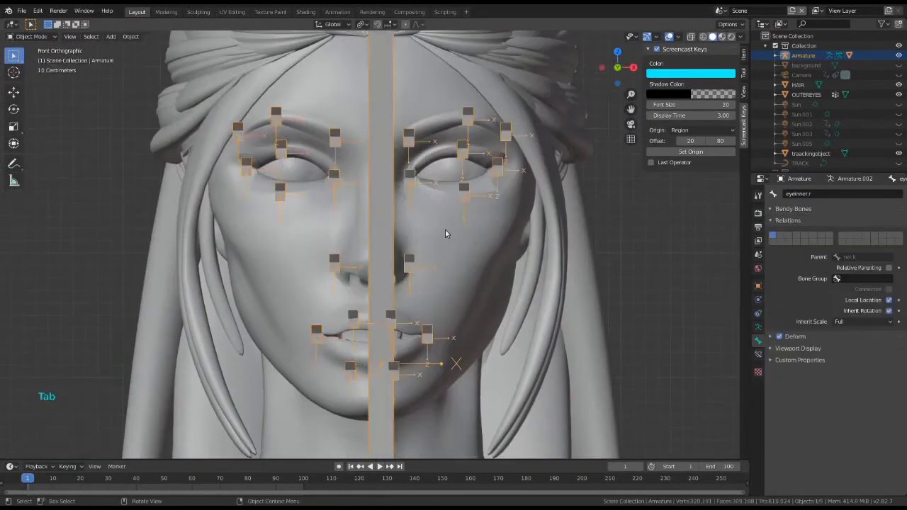
Step: Parent the body mesh to the armature
{"action": "left_click", "coordinate": [445, 231]}
{"action": "left_click", "coordinate": [389, 299], "text": "shift"}
{"action": "key", "text": "ctrl+p"}
{"action": "left_click", "coordinate": [391, 299]}
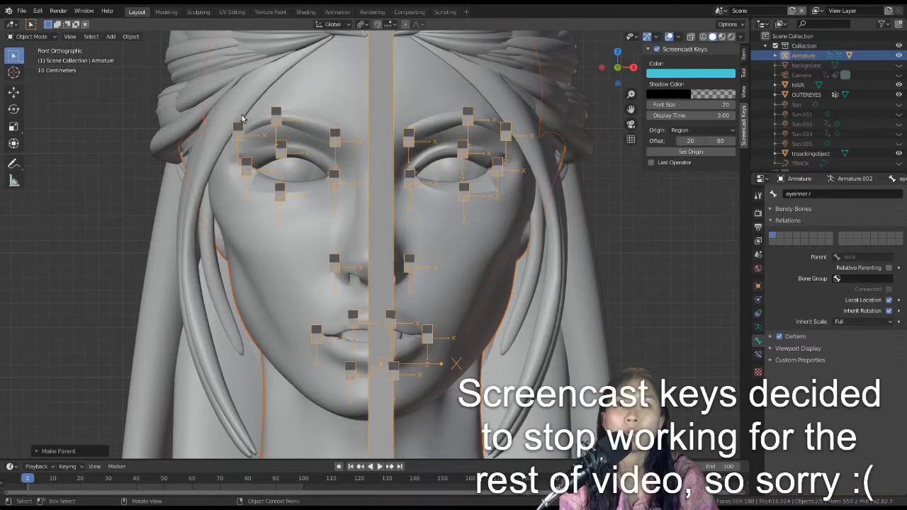
Step: Switch the armature to Pose Mode, test-move the left inner eyebrow bone and undo the move
{"action": "left_click", "coordinate": [31, 37]}
{"action": "left_click", "coordinate": [32, 69]}
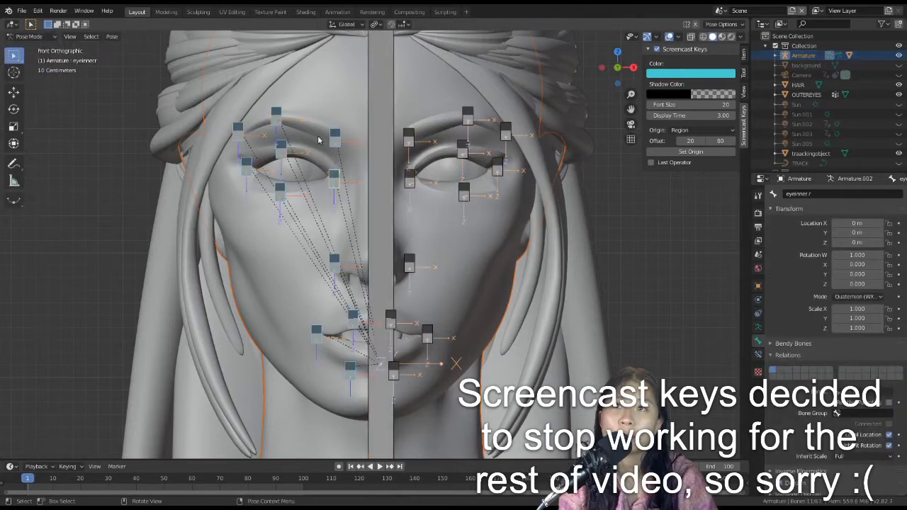
{"action": "left_click", "coordinate": [416, 142]}
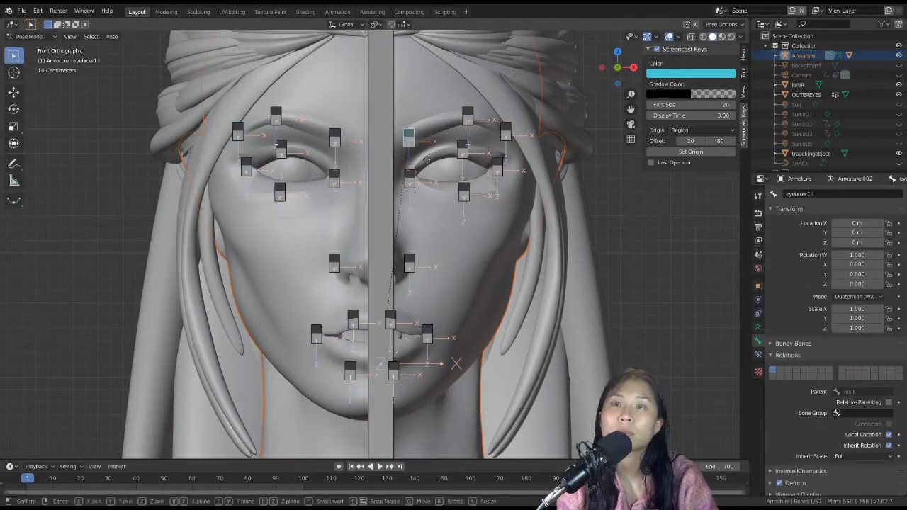
{"action": "key", "text": "g"}
{"action": "left_click", "coordinate": [429, 156]}
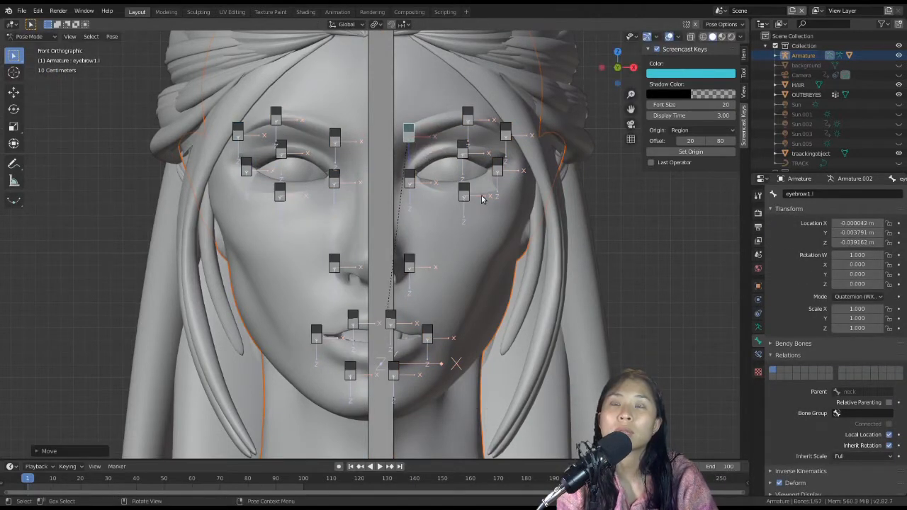
{"action": "key", "text": "ctrl+z"}
Step: Test the deformation of the left middle and outer eyebrow bones by moving each one and undoing the move
{"action": "left_click", "coordinate": [467, 114]}
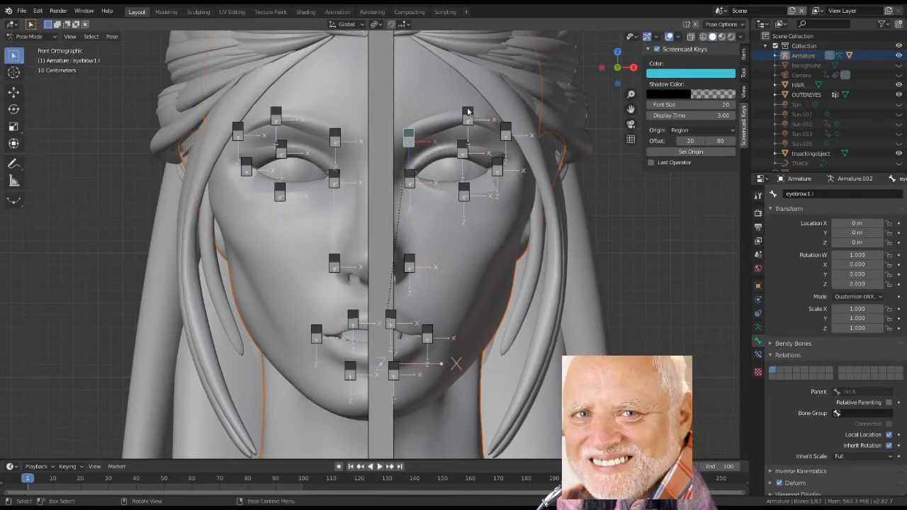
{"action": "key", "text": "g"}
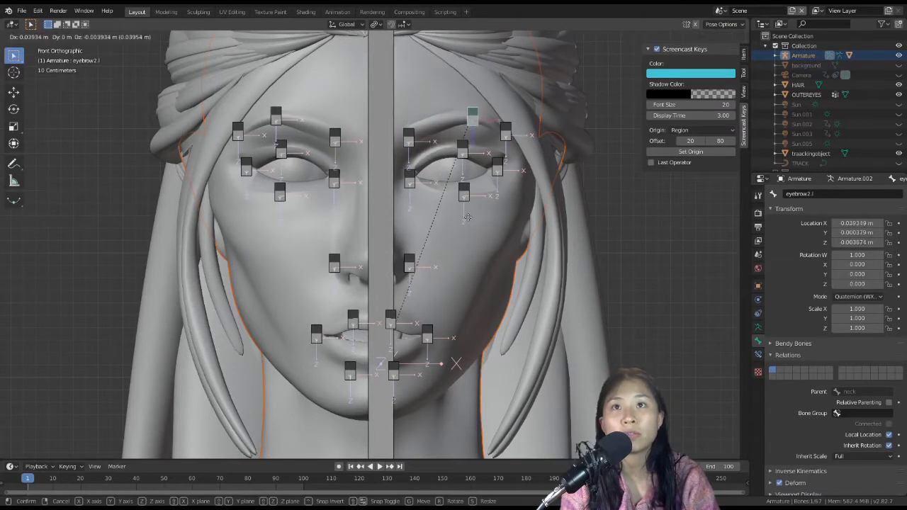
{"action": "left_click", "coordinate": [464, 205]}
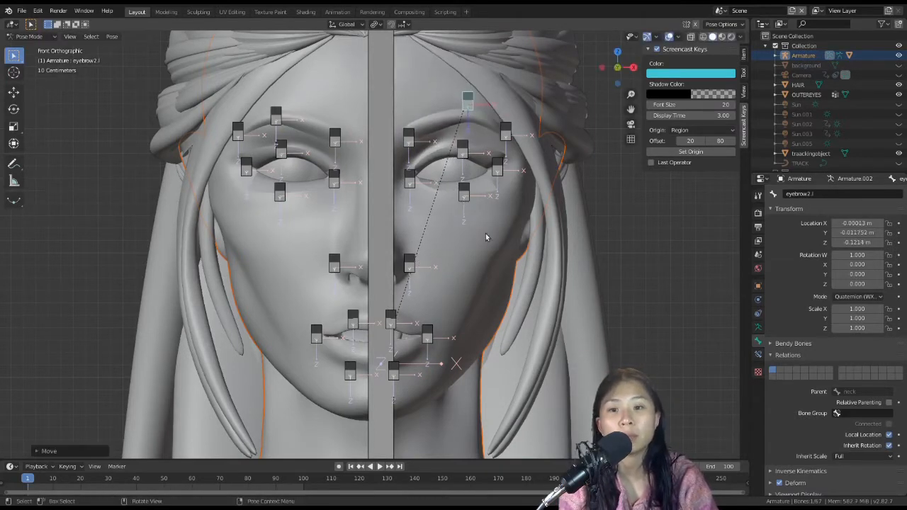
{"action": "key", "text": "ctrl+z"}
{"action": "left_click", "coordinate": [503, 131]}
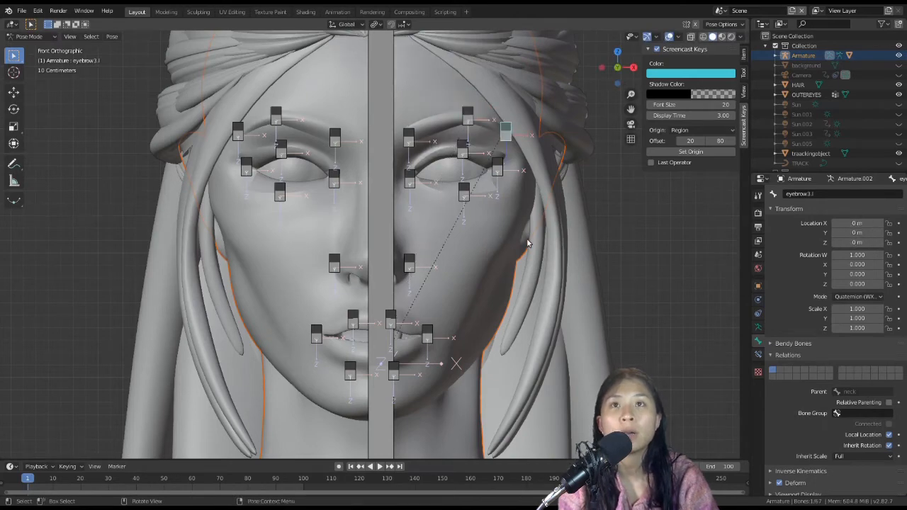
{"action": "key", "text": "g"}
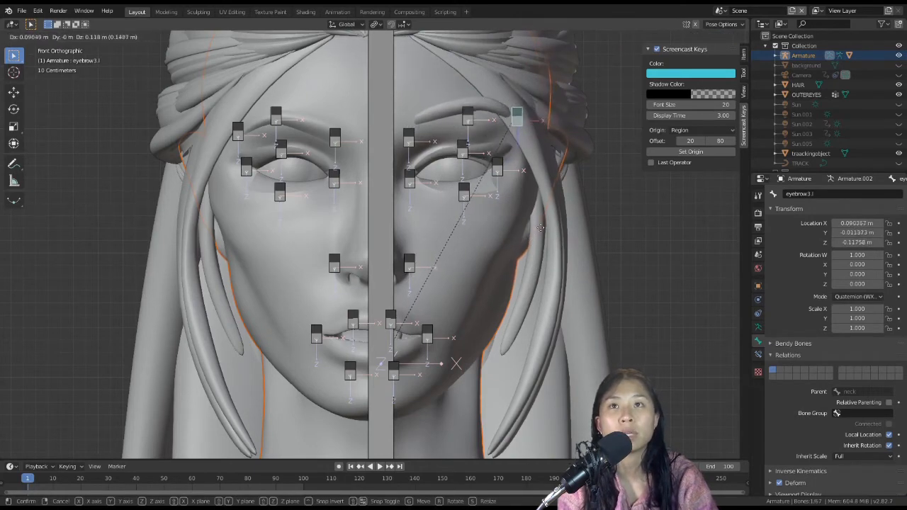
{"action": "left_click", "coordinate": [537, 241]}
{"action": "key", "text": "ctrl+z"}
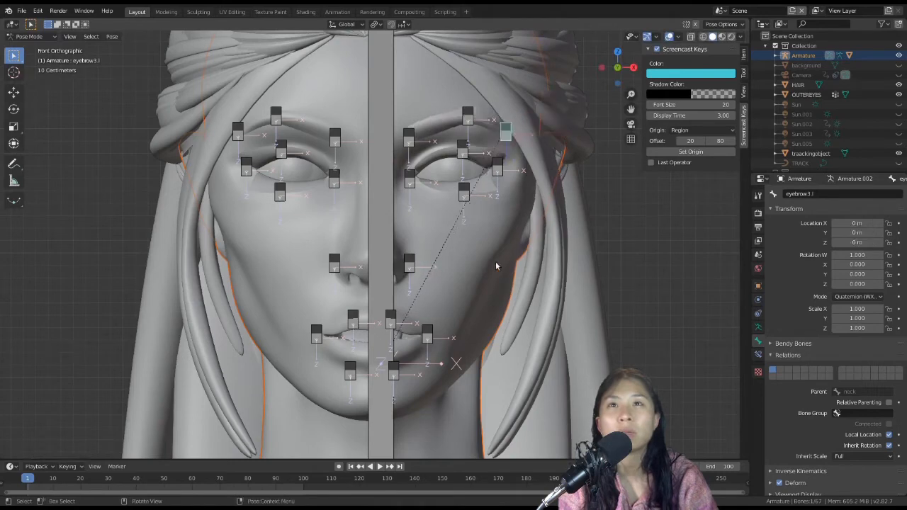
Step: Test-move the left lower eyelid bone and the left nose bone, returning each to its rest position
{"action": "left_click", "coordinate": [461, 198]}
{"action": "key", "text": "g"}
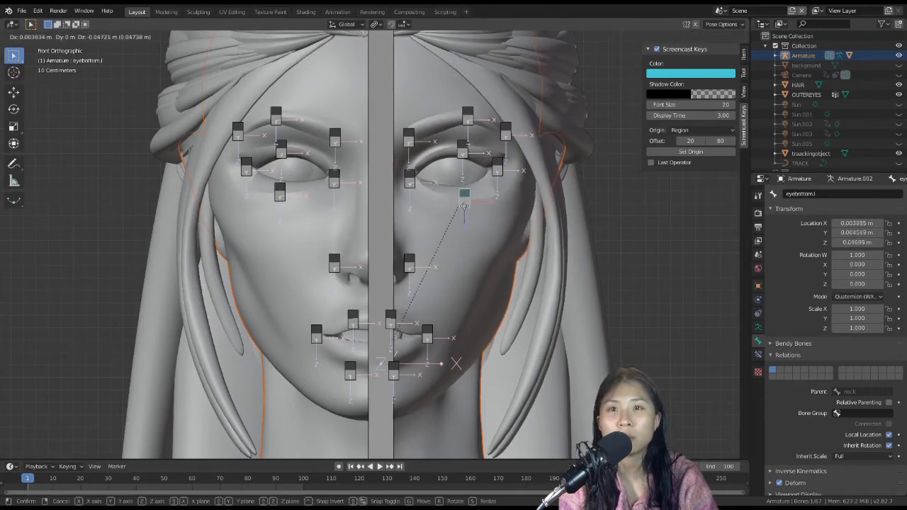
{"action": "left_click", "coordinate": [464, 209]}
{"action": "left_click", "coordinate": [408, 263]}
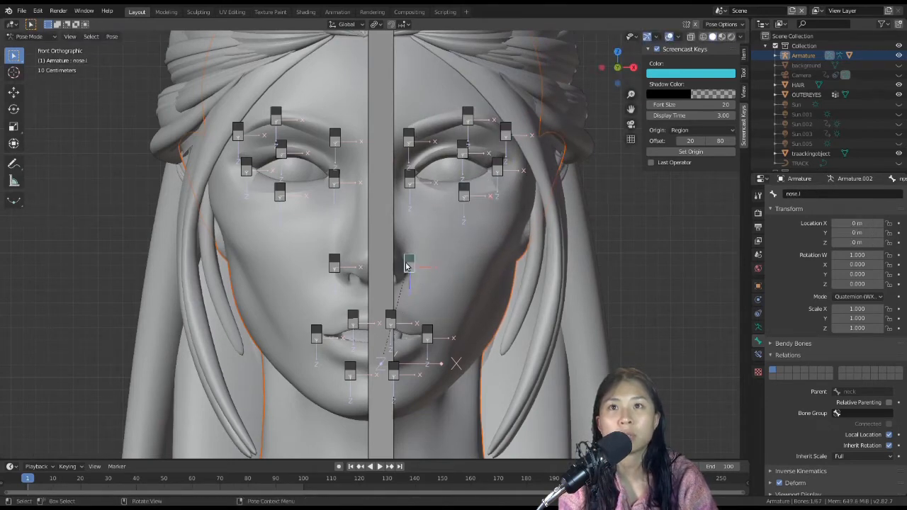
{"action": "key", "text": "g"}
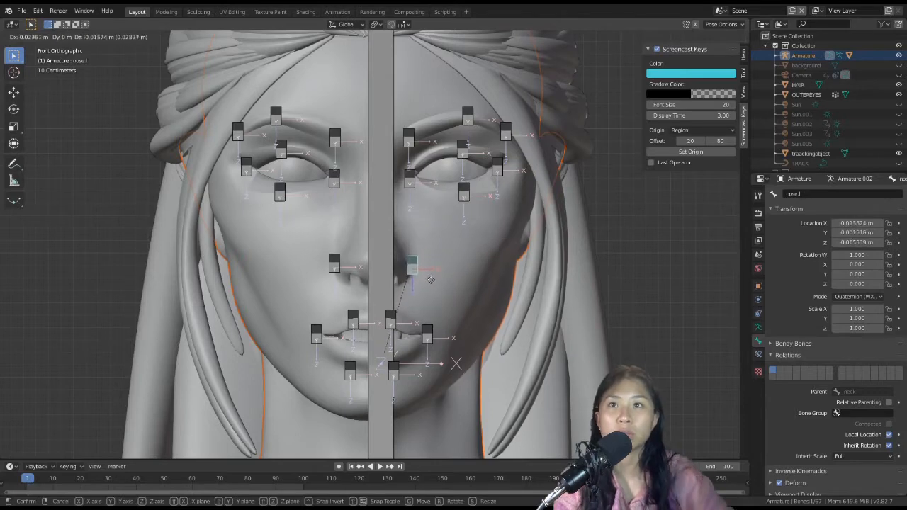
{"action": "left_click", "coordinate": [429, 263]}
{"action": "key", "text": "alt+g"}
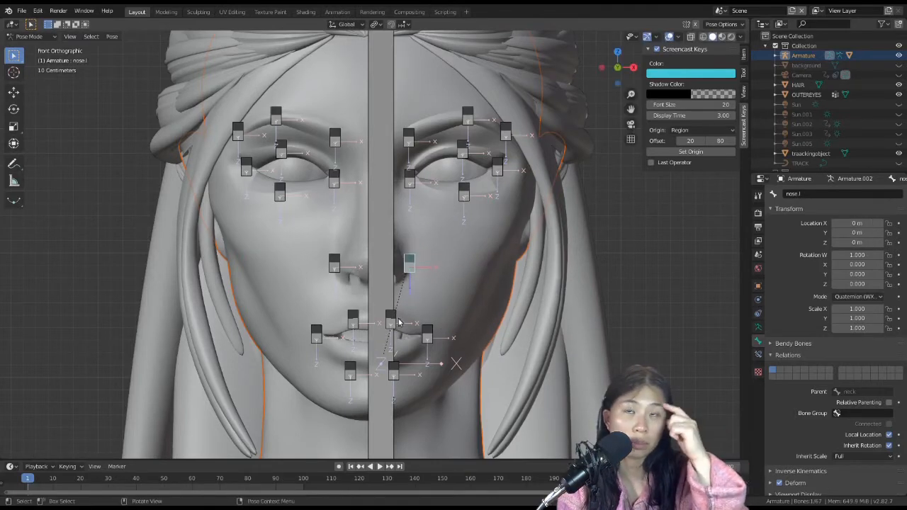
Step: Test-move the left upper lip bone and undo the move
{"action": "key", "text": "g"}
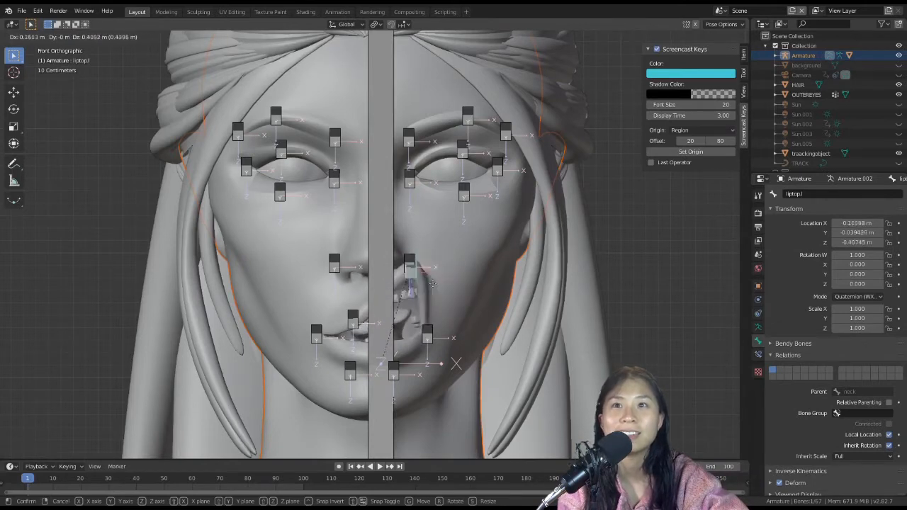
{"action": "left_click", "coordinate": [417, 291]}
{"action": "key", "text": "ctrl+z"}
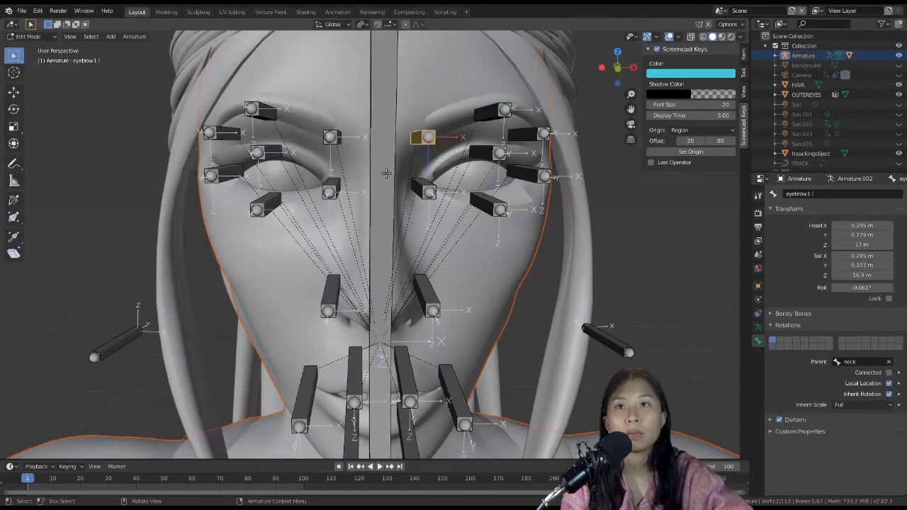
Step: In Edit Mode, raise the left inner eyebrow bone slightly along Z and move it about 0.42 m forward along Y
{"action": "key", "text": "KP_1"}
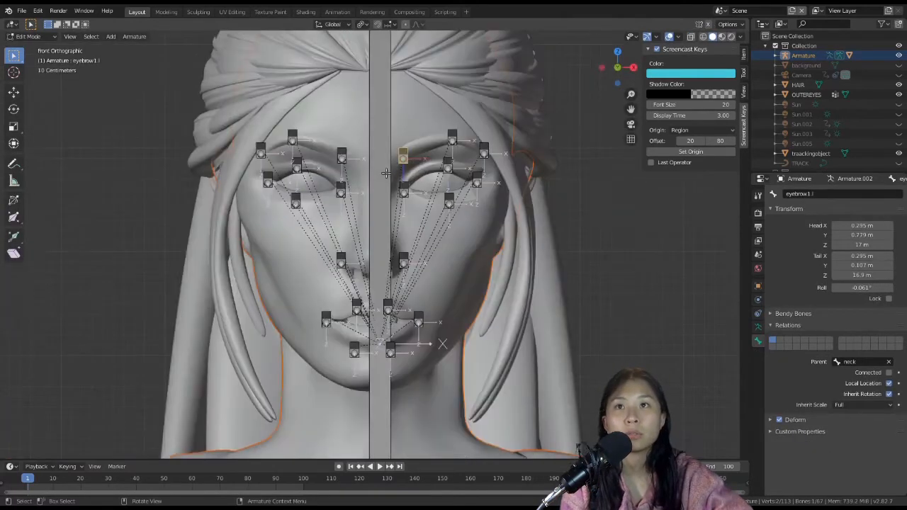
{"action": "key", "text": "g"}
{"action": "key", "text": "z"}
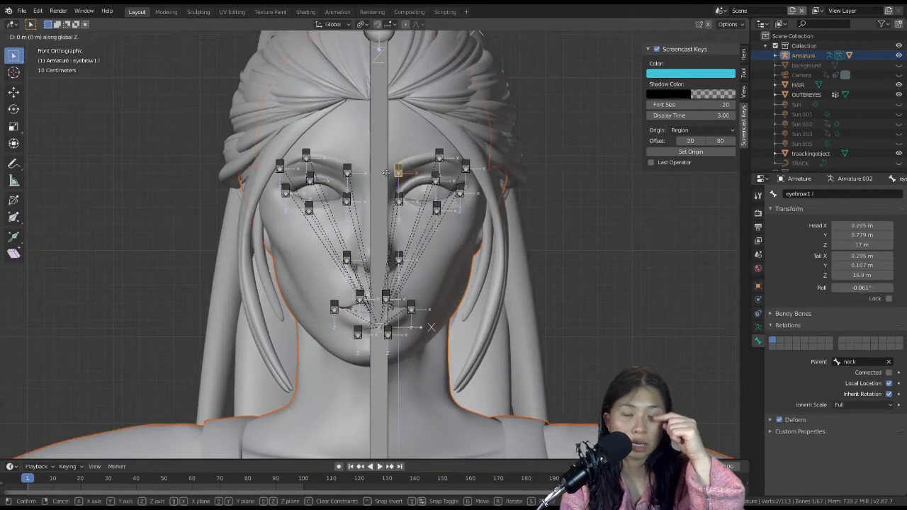
{"action": "left_click", "coordinate": [386, 167]}
{"action": "middle_click_drag", "start_coordinate": [393, 164], "coordinate": [328, 190]}
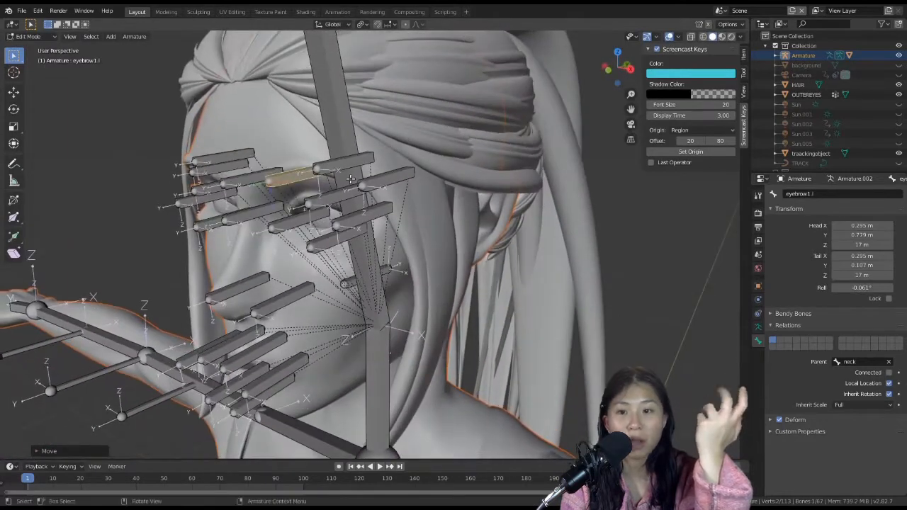
{"action": "key", "text": "g"}
{"action": "key", "text": "y"}
{"action": "left_click", "coordinate": [327, 191]}
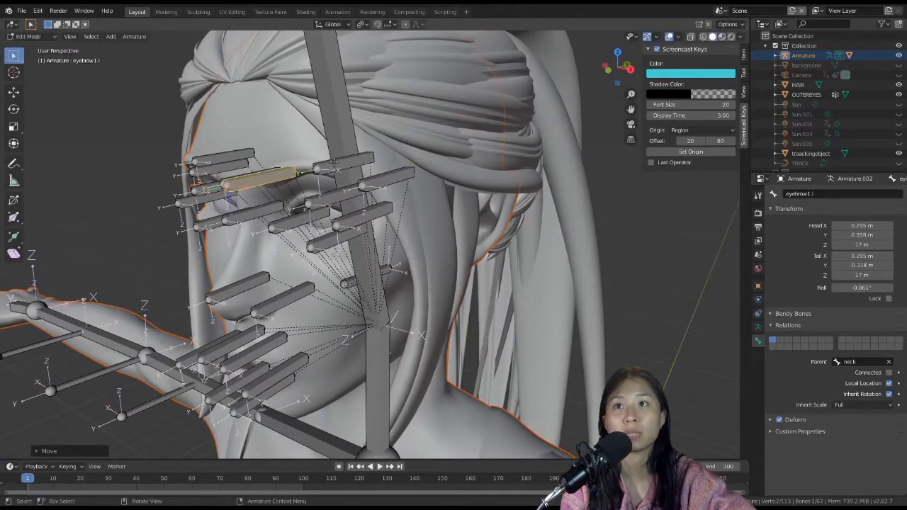
Step: Move the left middle and outer eyebrow bones forward along Y, to head positions of about 0.445 m and 0.529 m
{"action": "left_click", "coordinate": [330, 168]}
{"action": "key", "text": "g"}
{"action": "key", "text": "y"}
{"action": "left_click", "coordinate": [345, 164]}
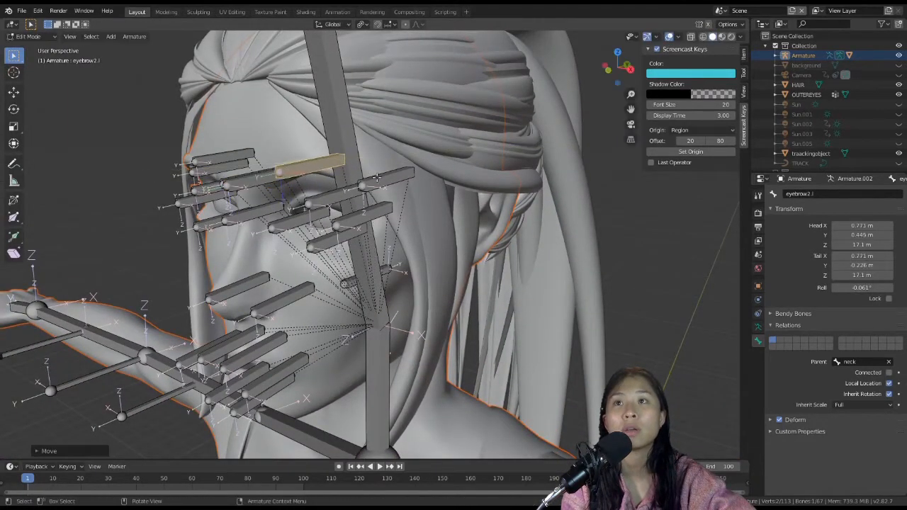
{"action": "left_click", "coordinate": [388, 184]}
{"action": "key", "text": "g"}
{"action": "key", "text": "y"}
{"action": "left_click", "coordinate": [357, 202]}
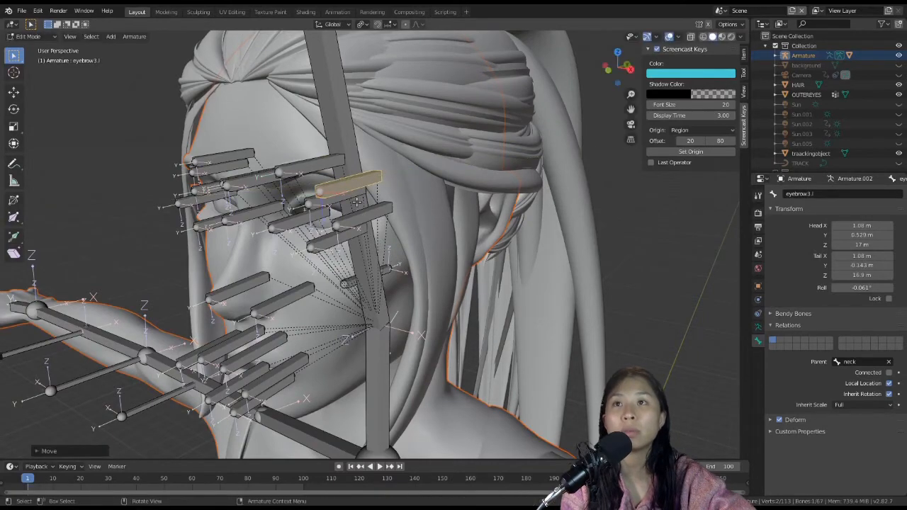
Step: Move the left inner eye-corner bone back into the face along Y, to a head position of about 1.07 m
{"action": "key", "text": "KP_1"}
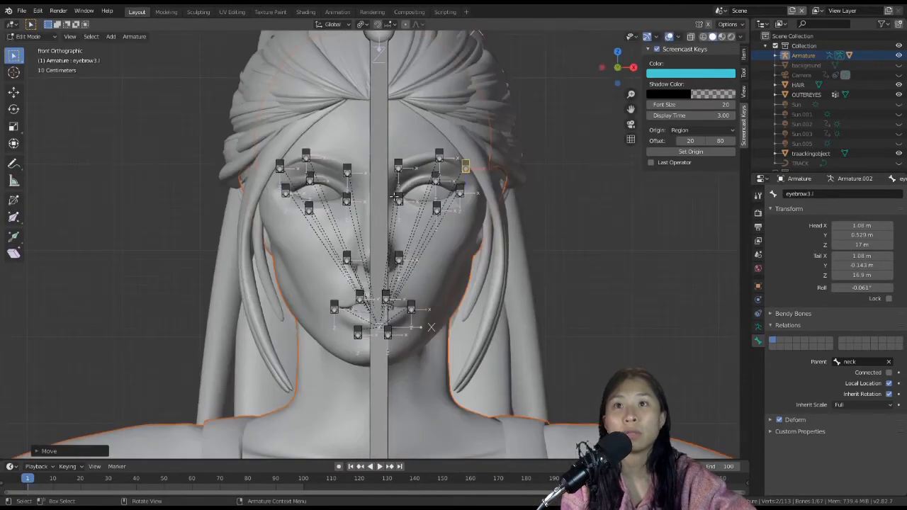
{"action": "left_click", "coordinate": [396, 200]}
{"action": "middle_click_drag", "start_coordinate": [446, 255], "coordinate": [493, 263]}
{"action": "key", "text": "g"}
{"action": "key", "text": "y"}
{"action": "left_click", "coordinate": [465, 269]}
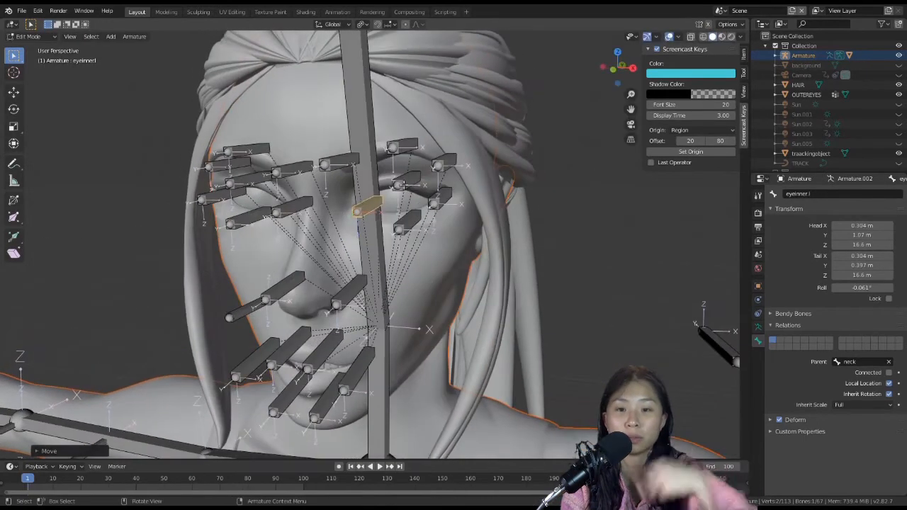
Step: Move the left upper eyelid and outer eye-corner bones back into the face along the Y axis
{"action": "left_click", "coordinate": [409, 186]}
{"action": "left_click", "coordinate": [433, 203]}
{"action": "key", "text": "g"}
{"action": "key", "text": "y"}
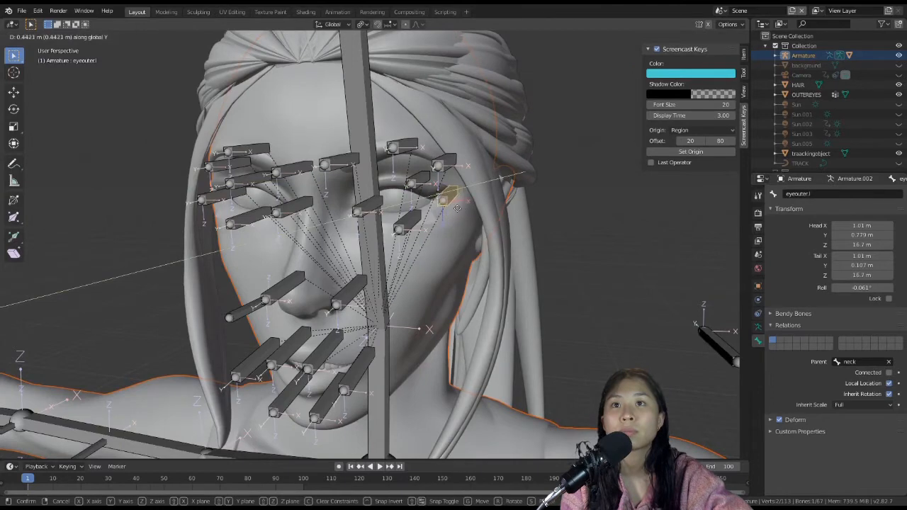
{"action": "left_click", "coordinate": [447, 213]}
Step: Move the left lower eyelid bone back into the face along Y, to a head position of about 1.08 m
{"action": "left_click", "coordinate": [405, 222]}
{"action": "key", "text": "g"}
{"action": "left_click", "coordinate": [418, 214]}
{"action": "middle_click_drag", "start_coordinate": [420, 219], "coordinate": [383, 230]}
{"action": "key", "text": "g"}
{"action": "key", "text": "y"}
{"action": "left_click", "coordinate": [362, 233]}
Step: Delete all eyebrow, eye, nose and lip bones on the character's right side
{"action": "key", "text": "KP_1"}
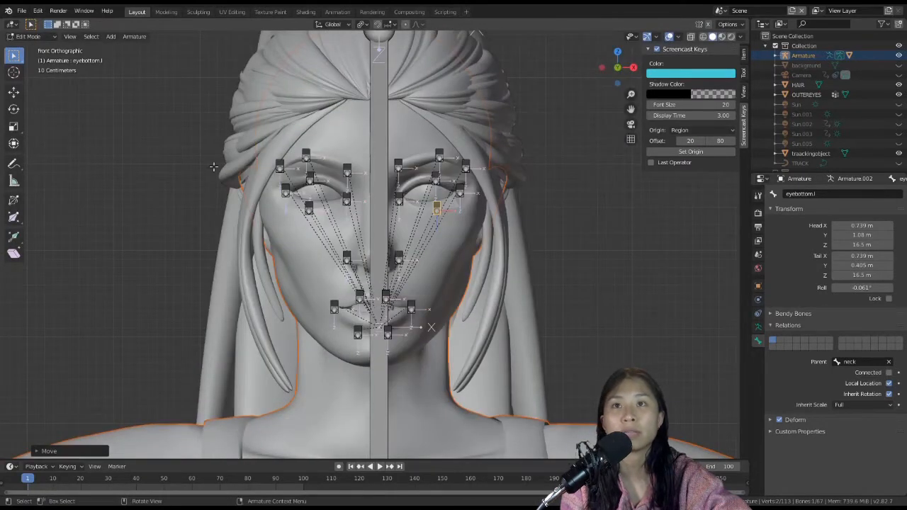
{"action": "left_click", "coordinate": [202, 133]}
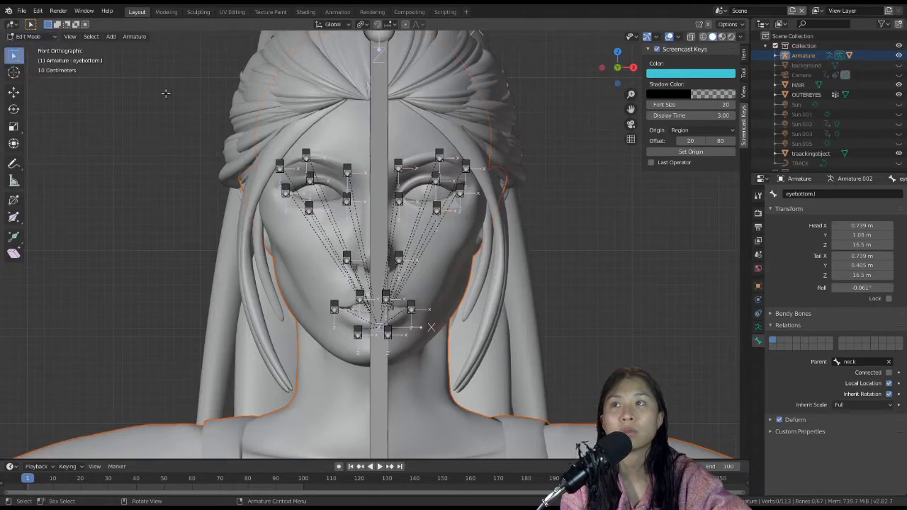
{"action": "left_click_drag", "start_coordinate": [278, 146], "coordinate": [312, 243]}
{"action": "left_click_drag", "start_coordinate": [356, 332], "coordinate": [363, 356]}
{"action": "key", "text": "x"}
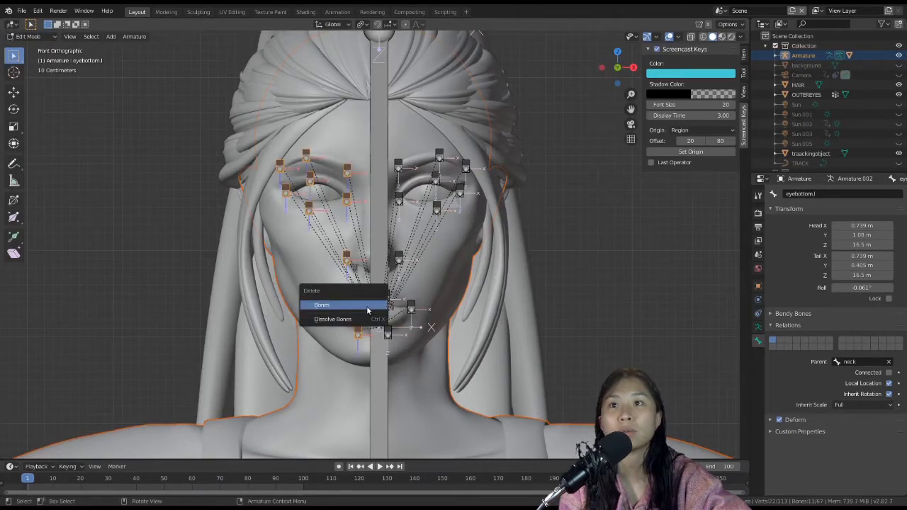
{"action": "left_click", "coordinate": [367, 310]}
Step: Symmetrize the repositioned left-side face bones onto the character's right side
{"action": "left_click_drag", "start_coordinate": [485, 370], "coordinate": [388, 153]}
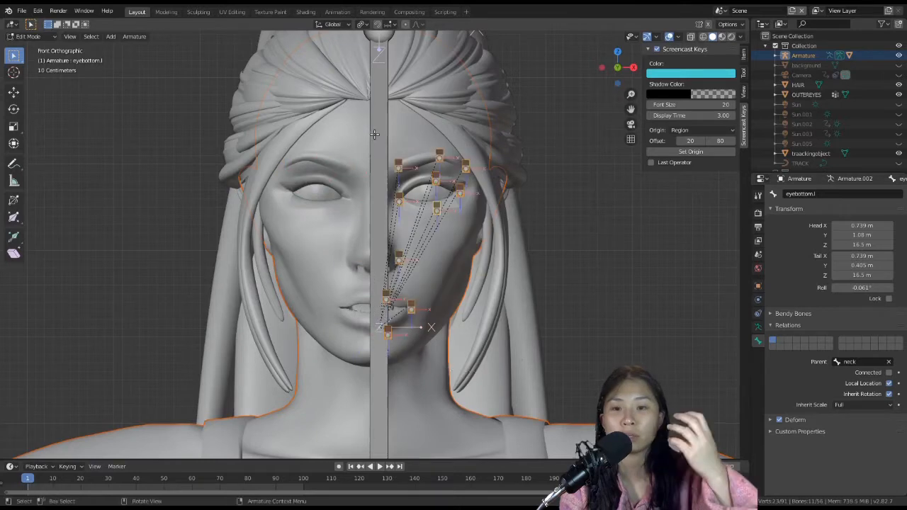
{"action": "right_click", "coordinate": [423, 216]}
{"action": "left_click", "coordinate": [423, 216]}
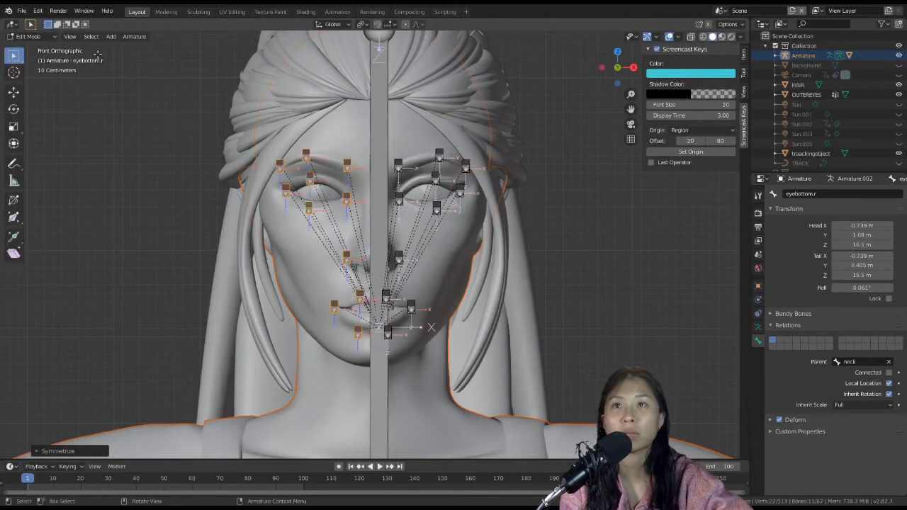
Step: Return to Object Mode and parent the body mesh to the armature with automatic weights
{"action": "left_click", "coordinate": [42, 37]}
{"action": "left_click", "coordinate": [28, 45]}
{"action": "key", "text": "ctrl+p"}
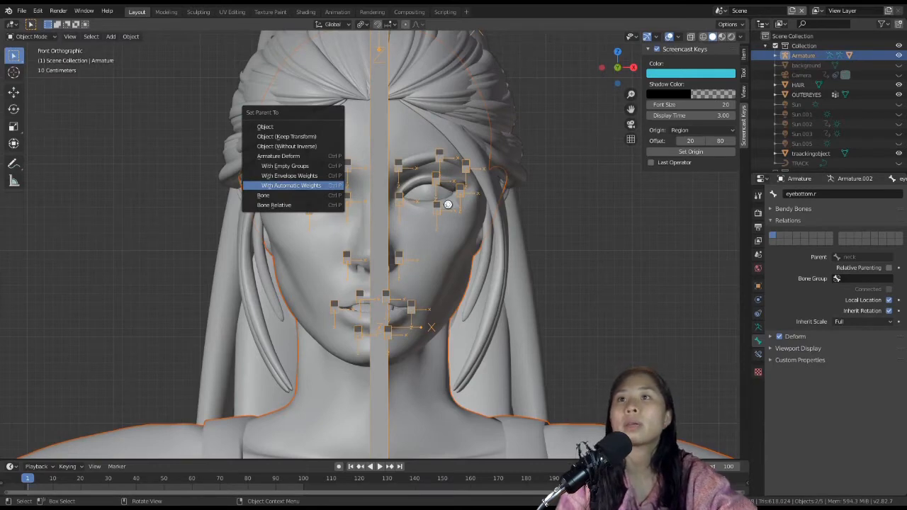
{"action": "key", "text": "Return"}
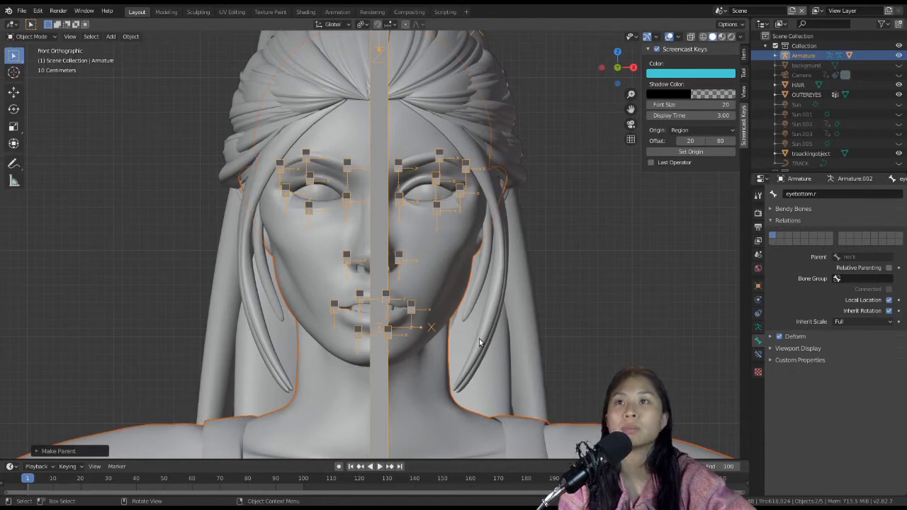
Step: Switch to Pose Mode and raise the left middle and inner eyebrow bones to pose the brow
{"action": "middle_click_drag", "start_coordinate": [483, 226], "coordinate": [268, 120]}
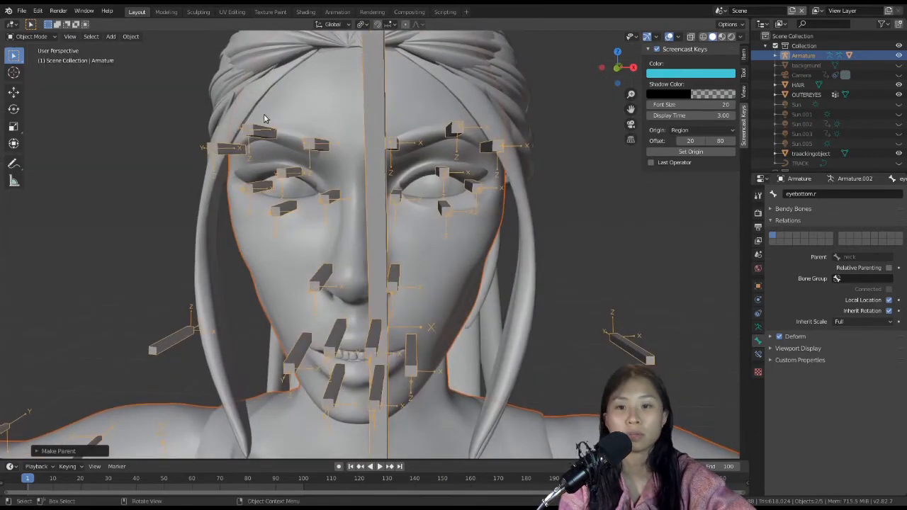
{"action": "left_click", "coordinate": [51, 37]}
{"action": "left_click", "coordinate": [61, 75]}
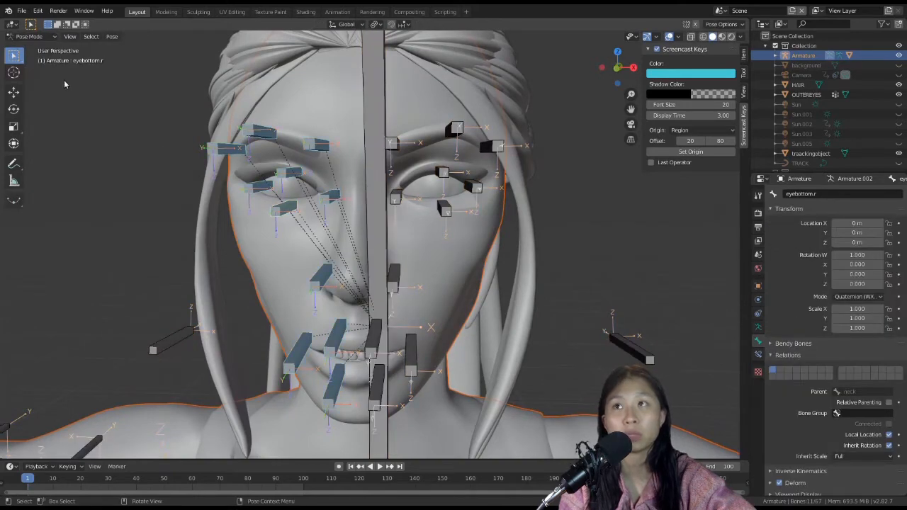
{"action": "left_click", "coordinate": [456, 128]}
{"action": "key", "text": "g"}
{"action": "left_click", "coordinate": [481, 218]}
{"action": "left_click", "coordinate": [398, 147]}
{"action": "key", "text": "g"}
{"action": "left_click", "coordinate": [396, 135]}
Step: Test-move the left outer eyebrow bone and clear its location
{"action": "left_click", "coordinate": [488, 146]}
{"action": "key", "text": "g"}
{"action": "left_click", "coordinate": [492, 151]}
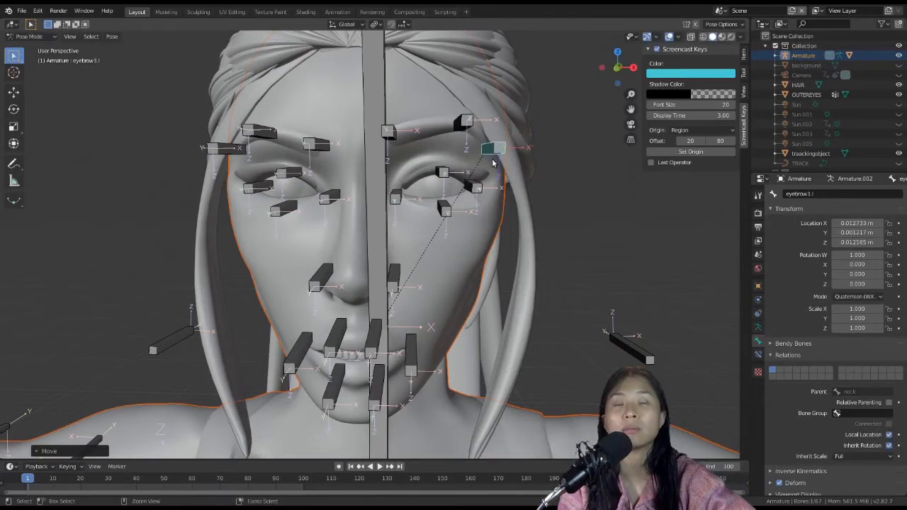
{"action": "key", "text": "alt+g"}
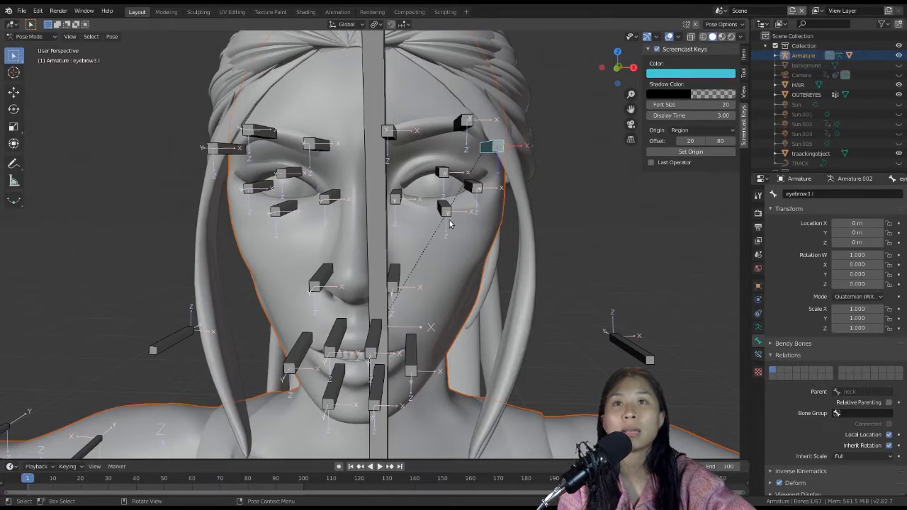
{"action": "key", "text": "KP_1"}
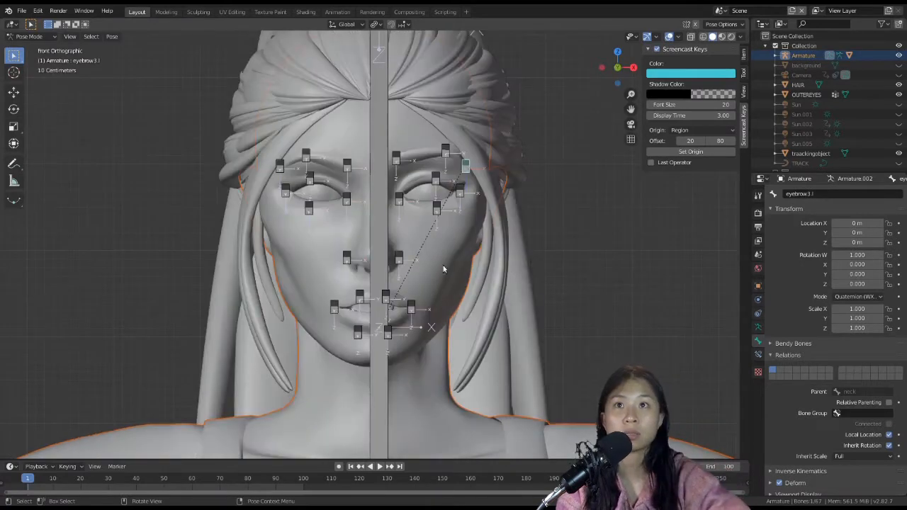
{"action": "scroll", "coordinate": [457, 251], "scroll_direction": "up", "scroll_amount": 3}
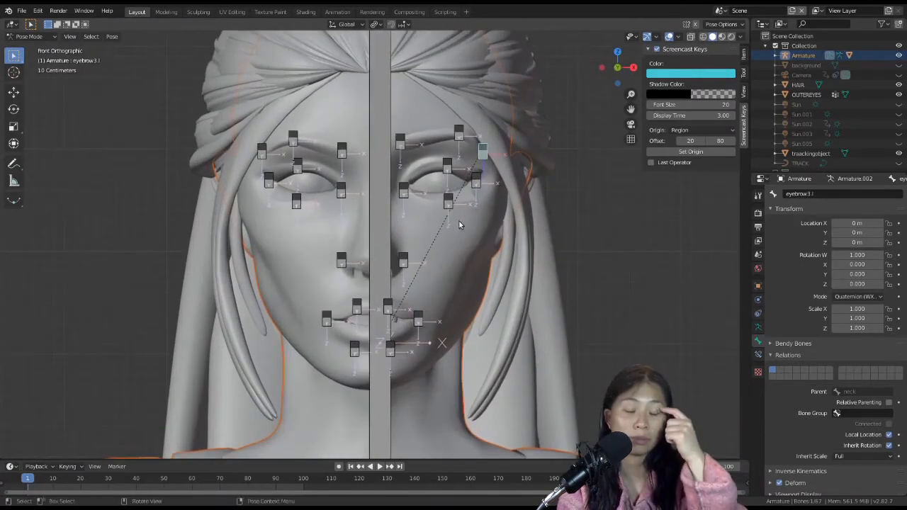
{"action": "middle_click_drag", "start_coordinate": [470, 171], "coordinate": [431, 173]}
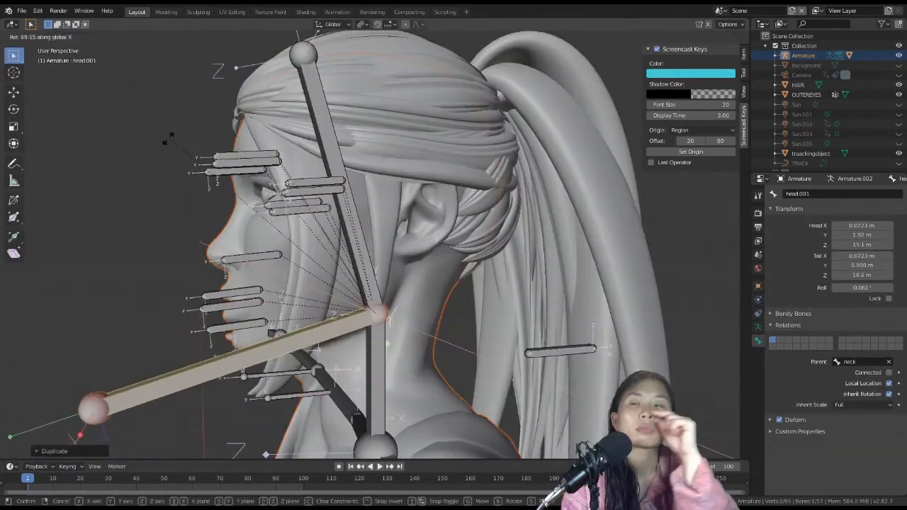
Step: Rotate the duplicated head bone forward about the X axis and shorten it into a jaw bone that ends at the chin
{"action": "left_click", "coordinate": [343, 250]}
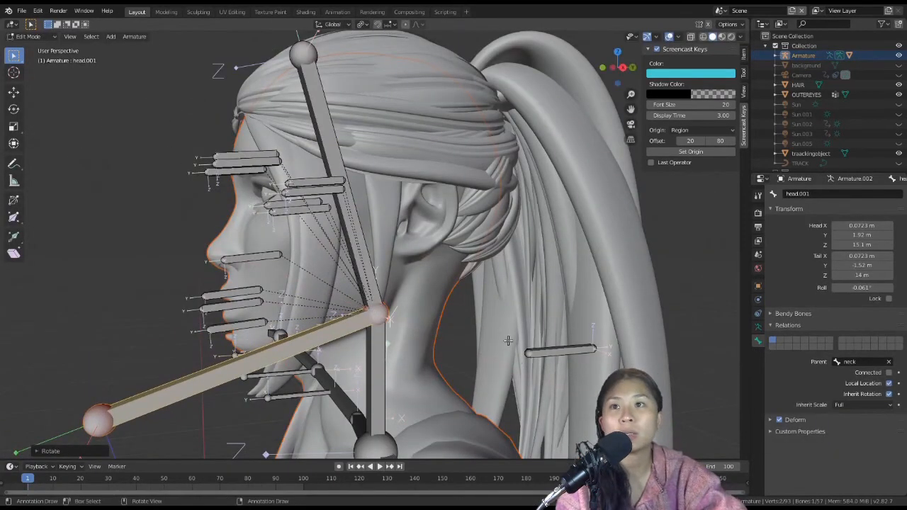
{"action": "key", "text": "s"}
{"action": "left_click", "coordinate": [423, 341]}
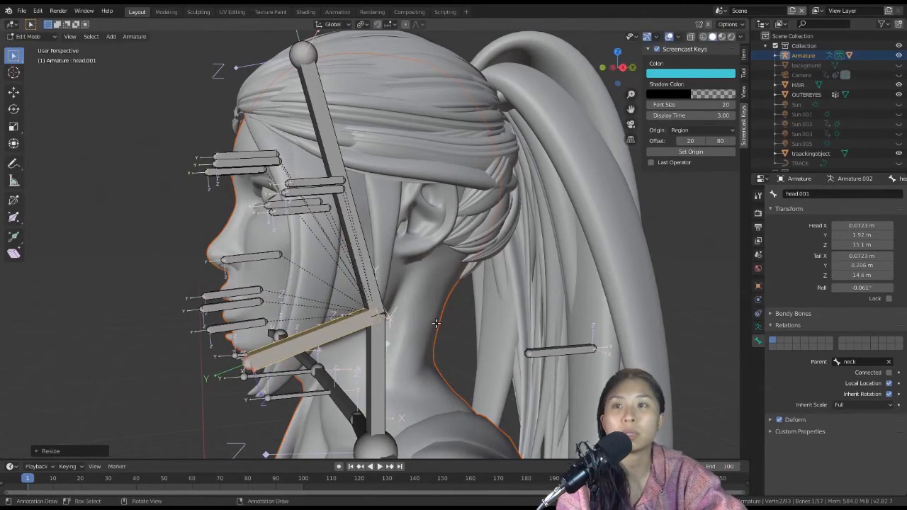
{"action": "key", "text": "KP_1"}
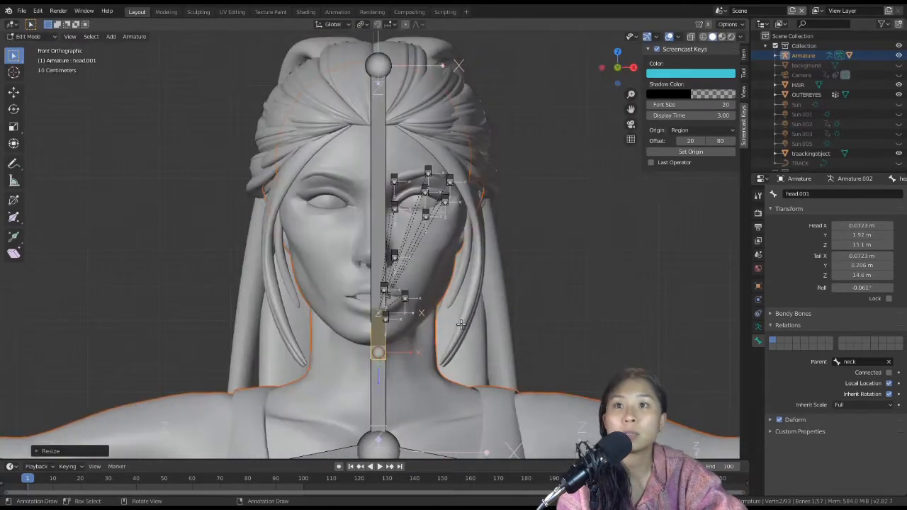
{"action": "key", "text": "KP_3"}
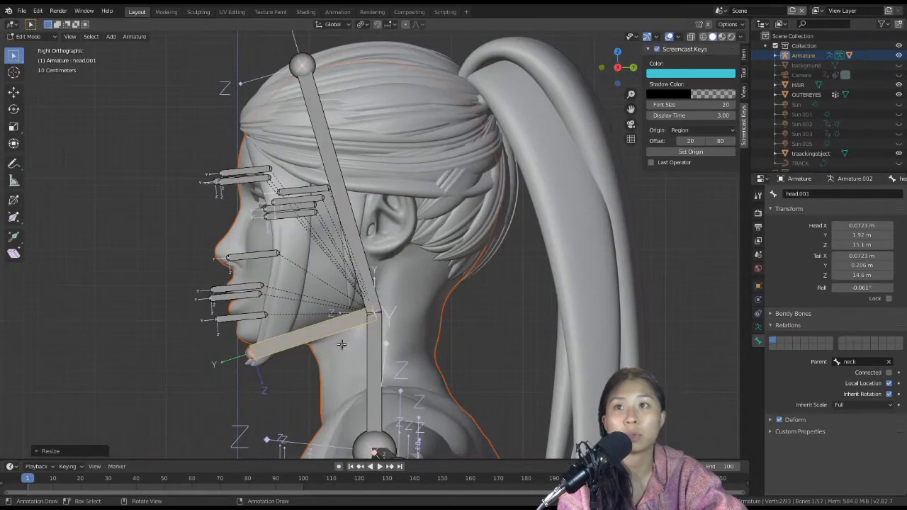
{"action": "key", "text": "r"}
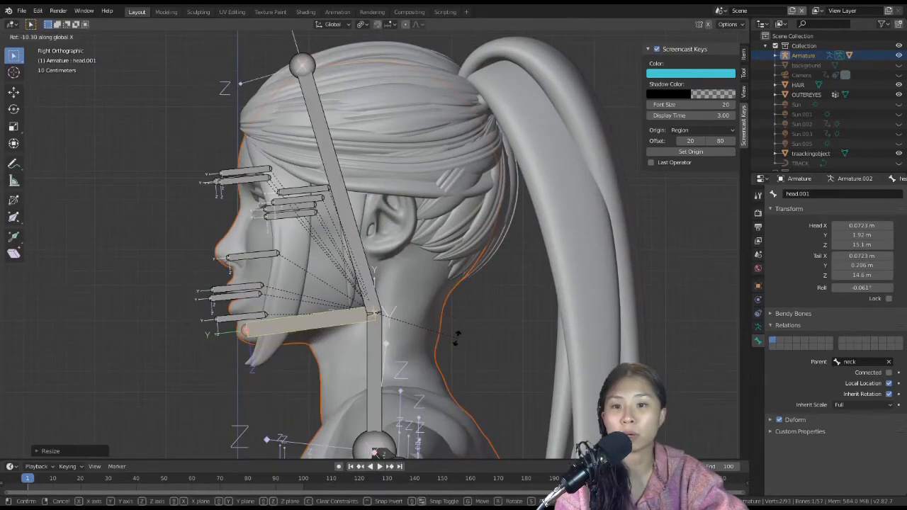
{"action": "left_click", "coordinate": [454, 338]}
Step: Rename the new bone along the jawline to JAW
{"action": "middle_click_drag", "start_coordinate": [431, 335], "coordinate": [364, 291]}
{"action": "left_click", "coordinate": [305, 315]}
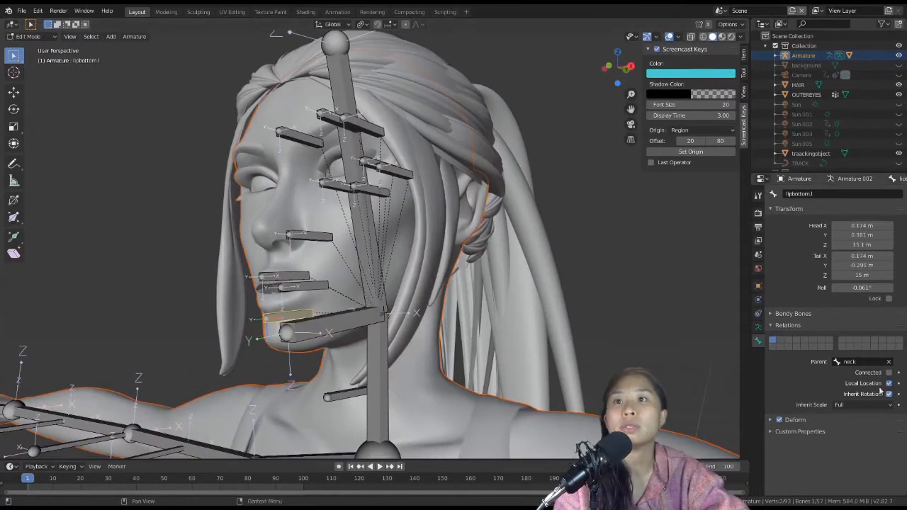
{"action": "left_click", "coordinate": [354, 321]}
{"action": "left_click", "coordinate": [805, 194]}
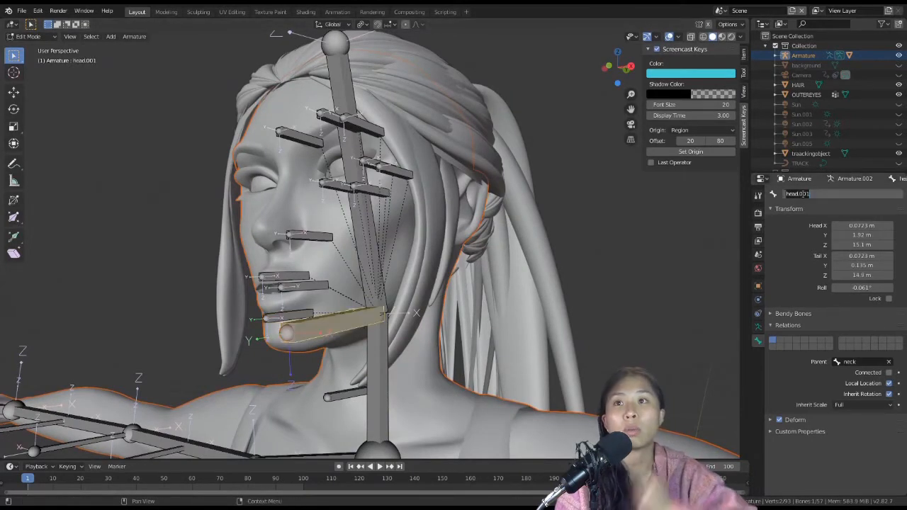
{"action": "type", "text": "JAW"}
{"action": "key", "text": "Return"}
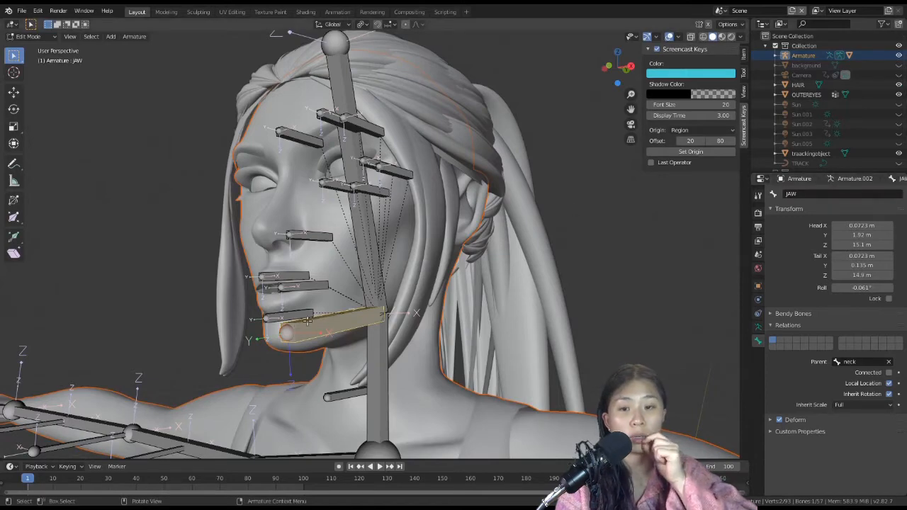
Step: Parent the left bottom-lip bone to the JAW bone
{"action": "left_click", "coordinate": [306, 320], "text": "shift"}
{"action": "key", "text": "ctrl+p"}
{"action": "left_click", "coordinate": [413, 347]}
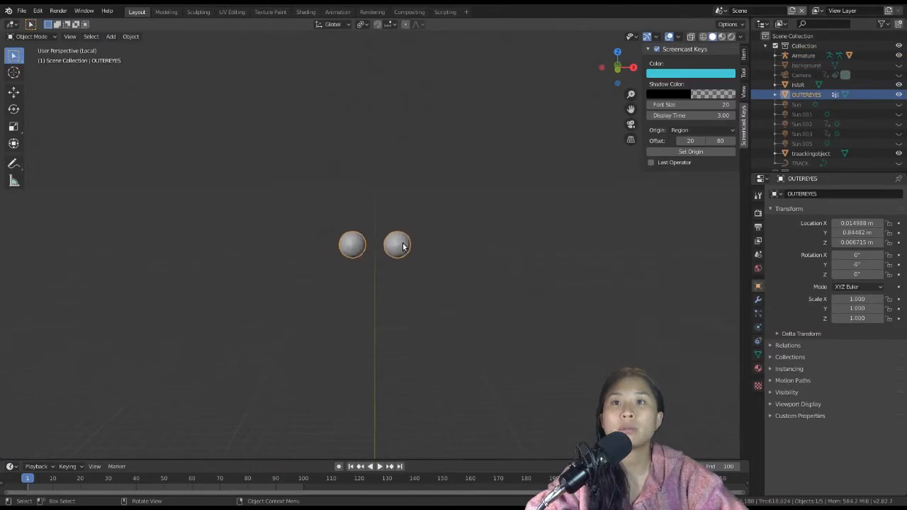
Step: Set the origin of the isolated OUTEREYES mesh to its geometry
{"action": "scroll", "coordinate": [402, 245], "scroll_direction": "down", "scroll_amount": 7}
{"action": "scroll", "coordinate": [400, 244], "scroll_direction": "up", "scroll_amount": 8}
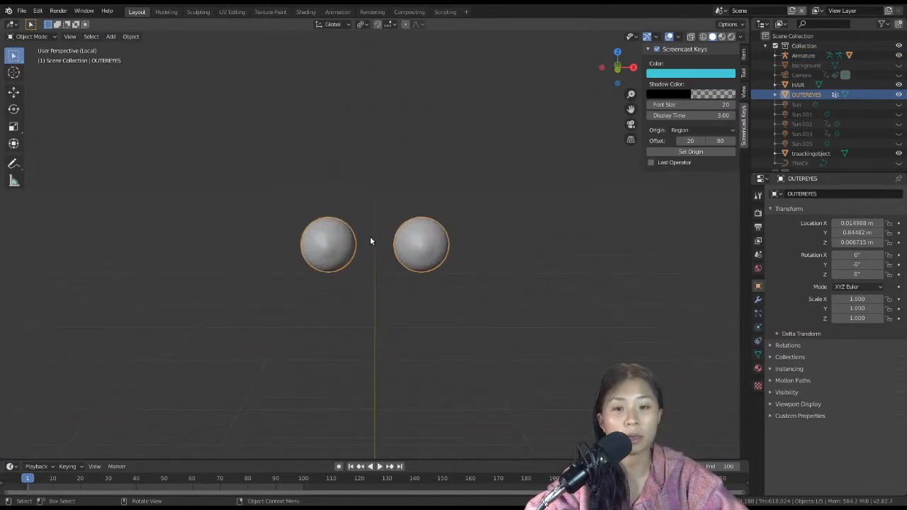
{"action": "key", "text": "KP_1"}
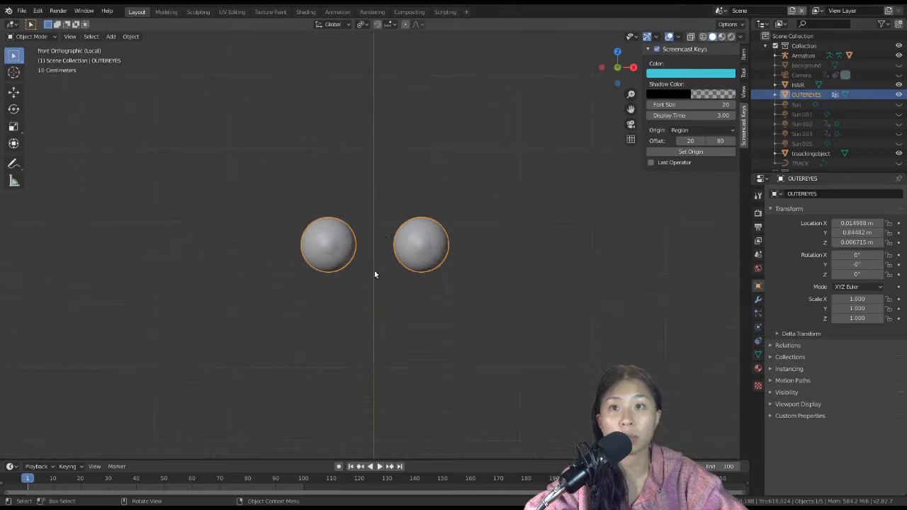
{"action": "key", "text": "Tab"}
{"action": "key", "text": "Tab"}
{"action": "left_click", "coordinate": [130, 36]}
{"action": "mouse_move", "coordinate": [170, 57]}
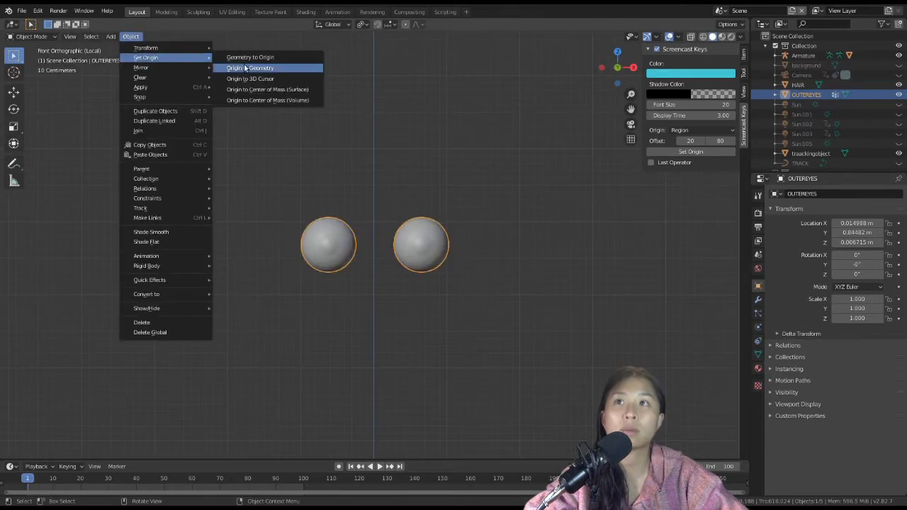
{"action": "left_click", "coordinate": [246, 68]}
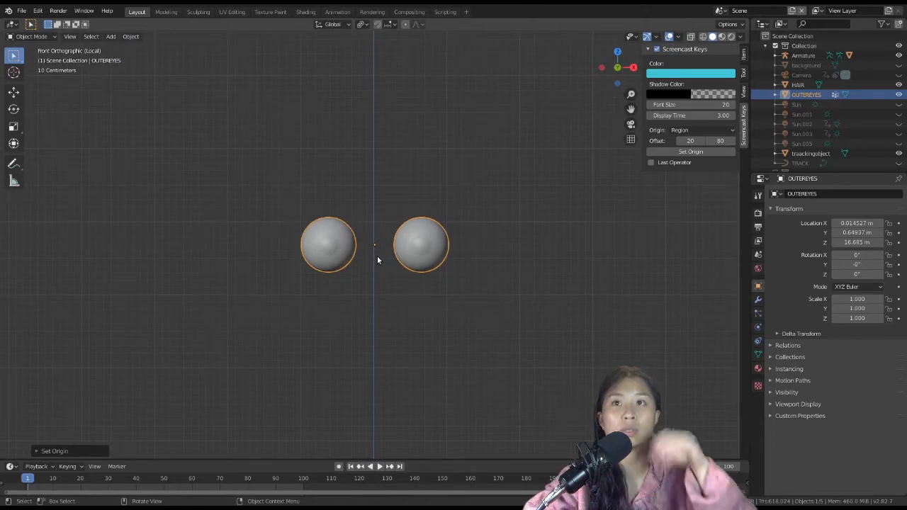
{"action": "scroll", "coordinate": [377, 256], "scroll_direction": "up", "scroll_amount": 2}
{"action": "scroll", "coordinate": [378, 257], "scroll_direction": "down", "scroll_amount": 5}
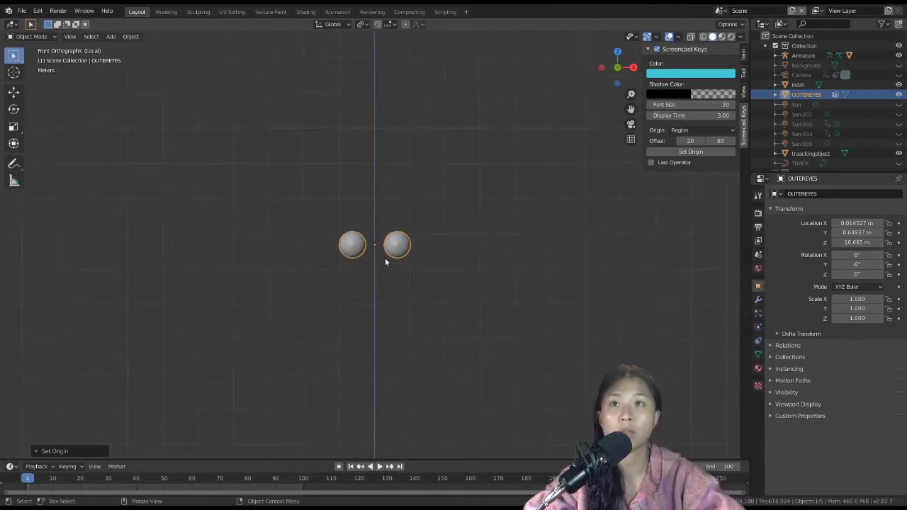
Step: Isolate the eyeballs again, add a single-bone armature between them and display it as B-Bone
{"action": "key", "text": "KP_Divide"}
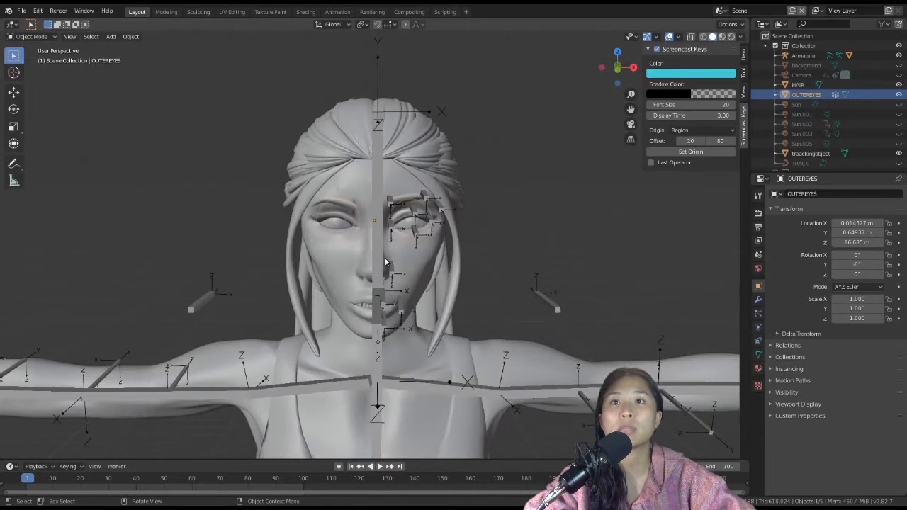
{"action": "key", "text": "KP_Divide"}
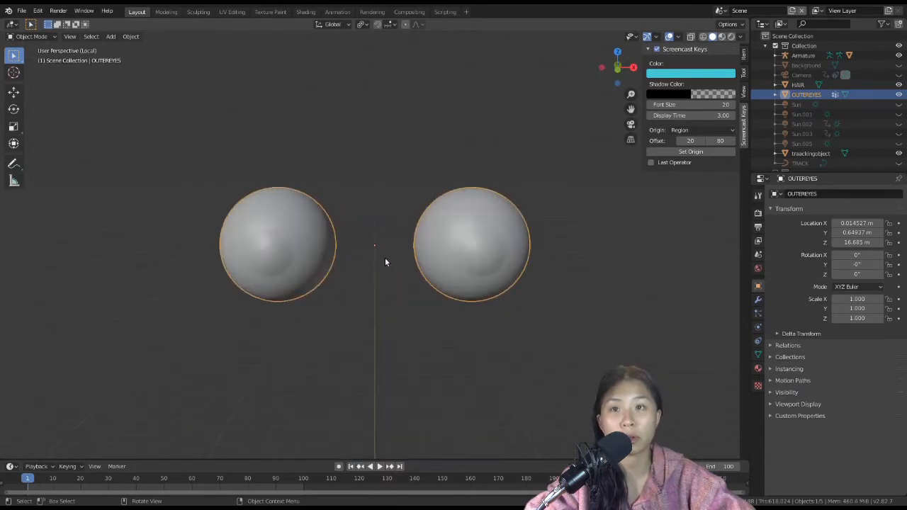
{"action": "scroll", "coordinate": [383, 257], "scroll_direction": "down", "scroll_amount": 5}
{"action": "scroll", "coordinate": [393, 250], "scroll_direction": "up", "scroll_amount": 3}
{"action": "key", "text": "shift+a"}
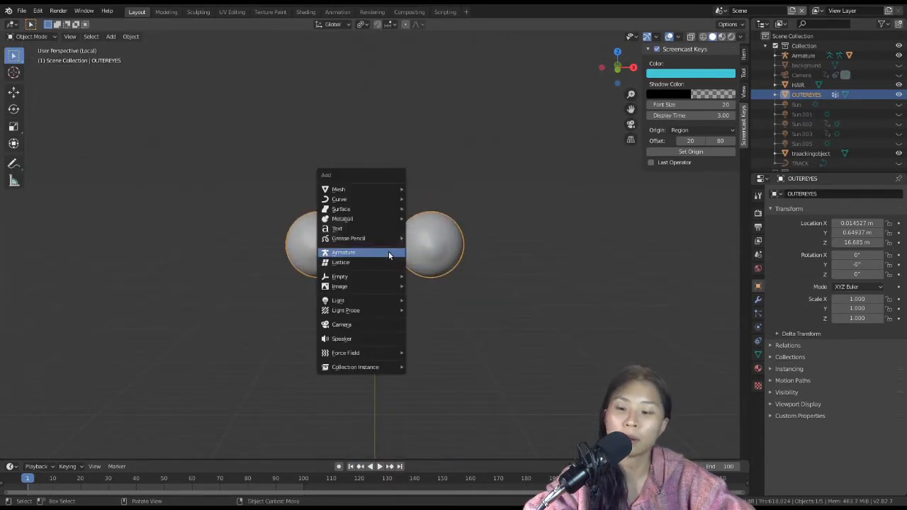
{"action": "left_click", "coordinate": [388, 252]}
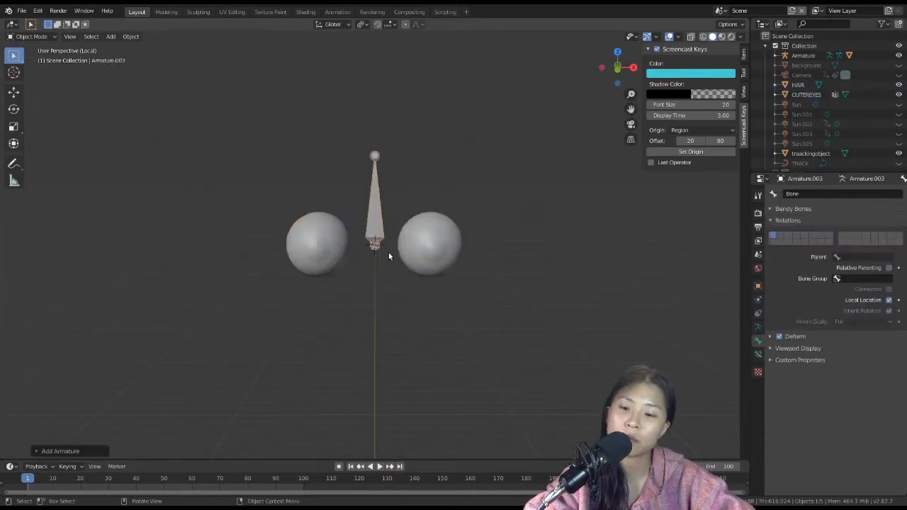
{"action": "left_click", "coordinate": [758, 328]}
{"action": "left_click", "coordinate": [861, 344]}
{"action": "left_click", "coordinate": [875, 377]}
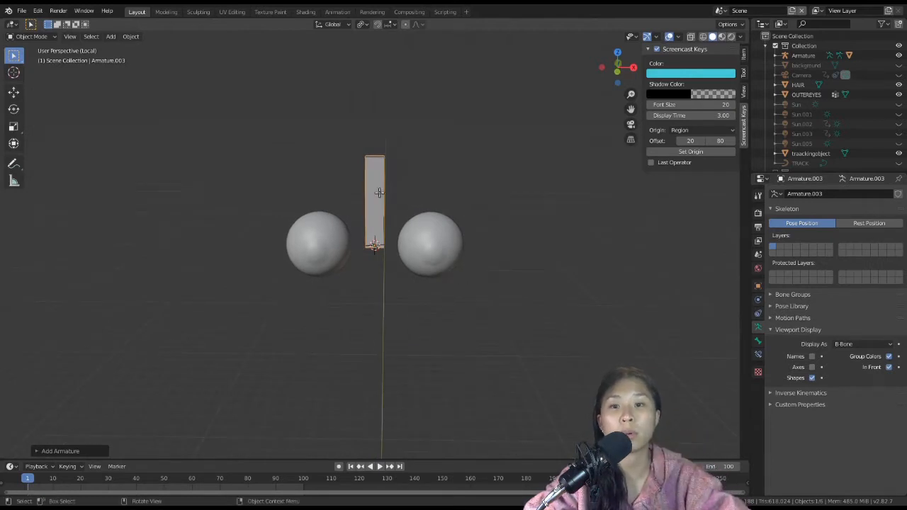
{"action": "key", "text": "Tab"}
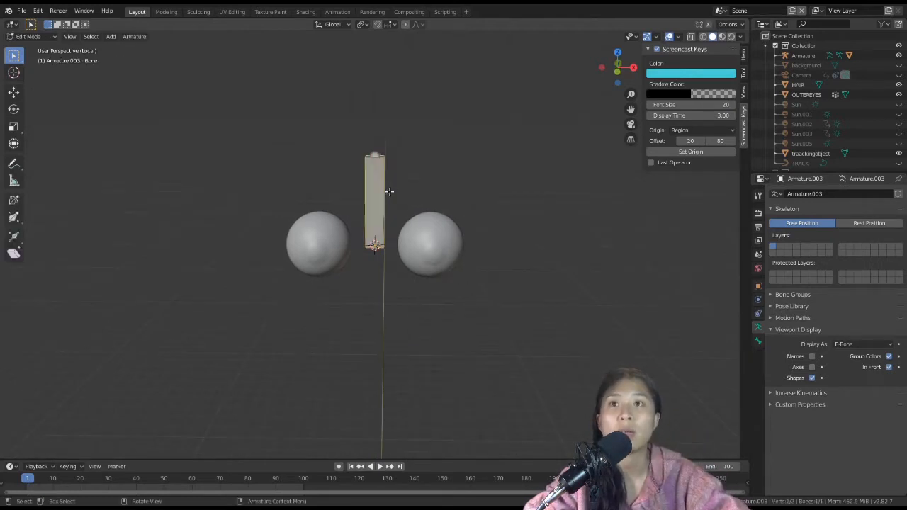
{"action": "left_click", "coordinate": [29, 36]}
{"action": "left_click", "coordinate": [36, 45]}
Step: Separate the character's right eyeball from OUTEREYES into its own object, using the front wireframe view in Edit Mode, and place the 3D cursor on it
{"action": "left_click", "coordinate": [313, 239]}
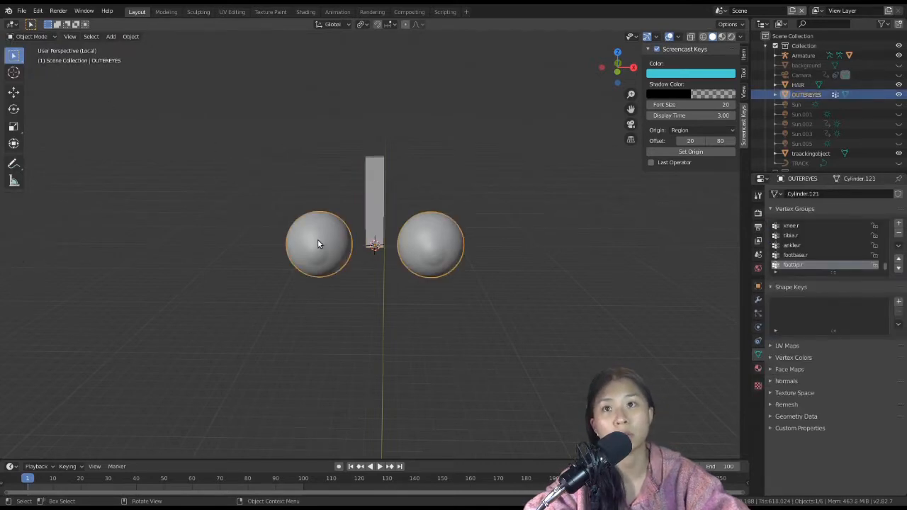
{"action": "key", "text": "Tab"}
{"action": "key", "text": "KP_1"}
{"action": "key", "text": "z"}
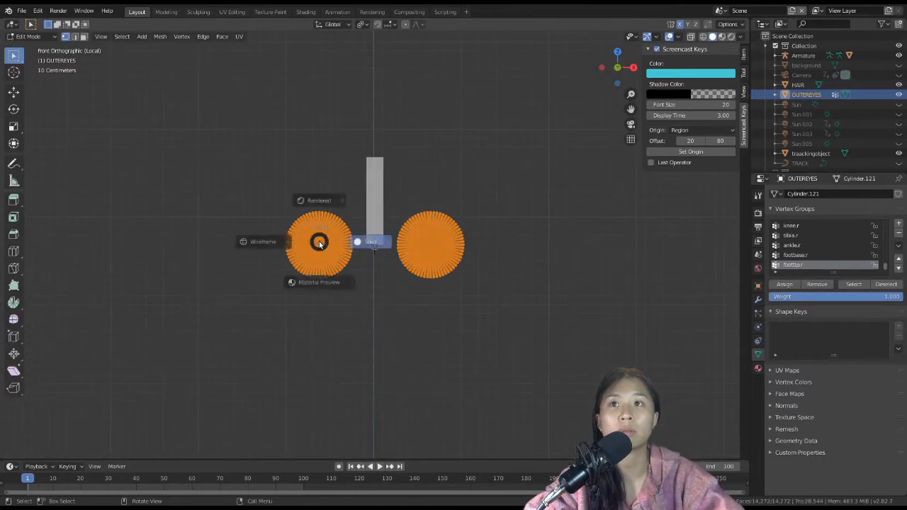
{"action": "key", "text": "4"}
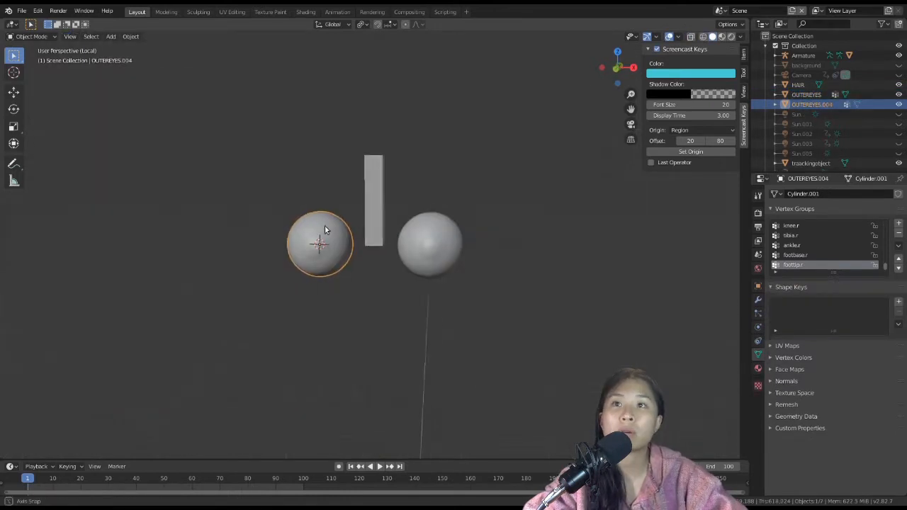
Step: Duplicate the new armature in place and snap the copy to the 3D cursor at the character's right eyeball
{"action": "left_click", "coordinate": [373, 200]}
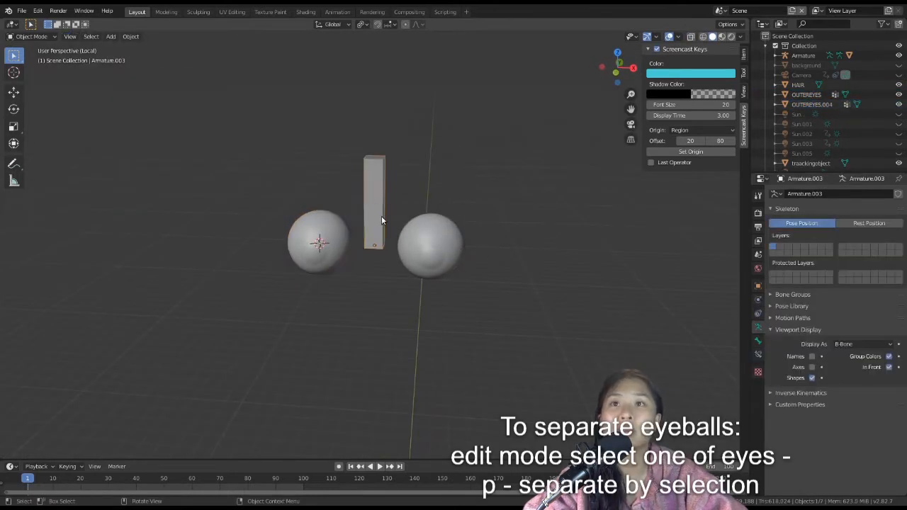
{"action": "key", "text": "shift+d"}
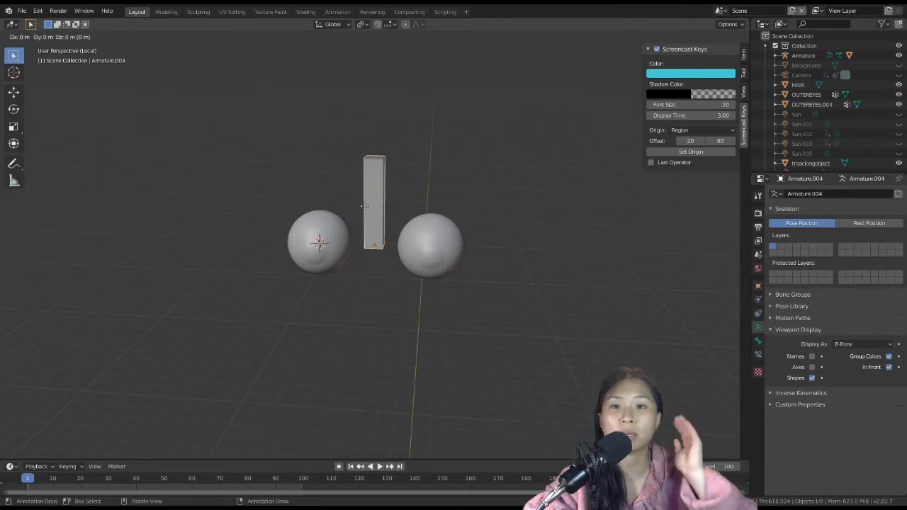
{"action": "right_click", "coordinate": [363, 205]}
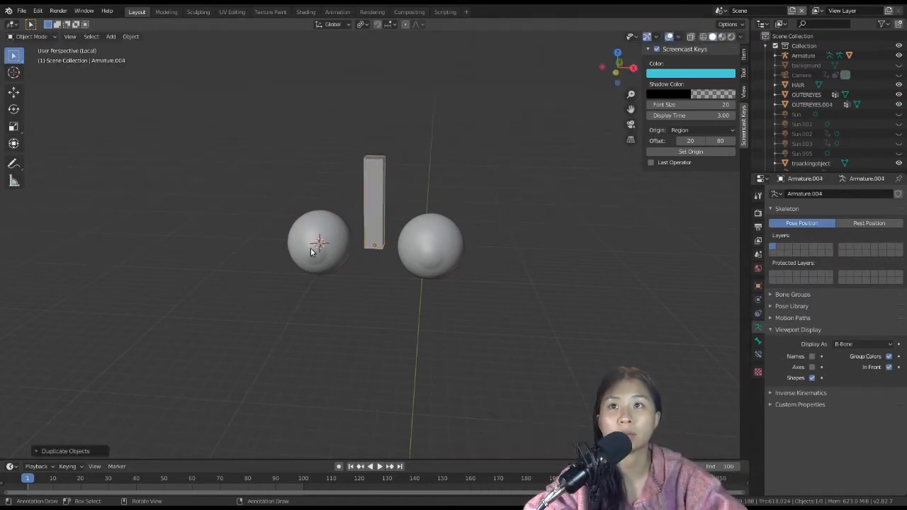
{"action": "key", "text": "shift+s"}
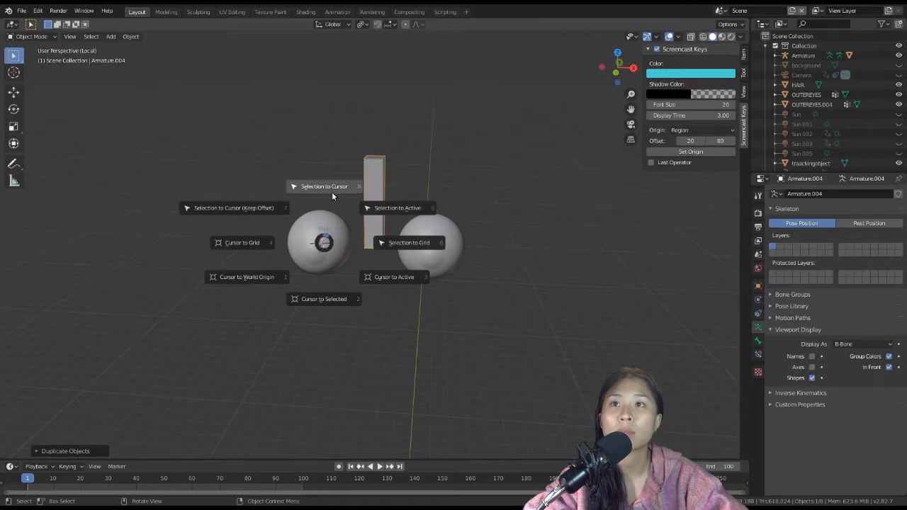
{"action": "left_click", "coordinate": [331, 190]}
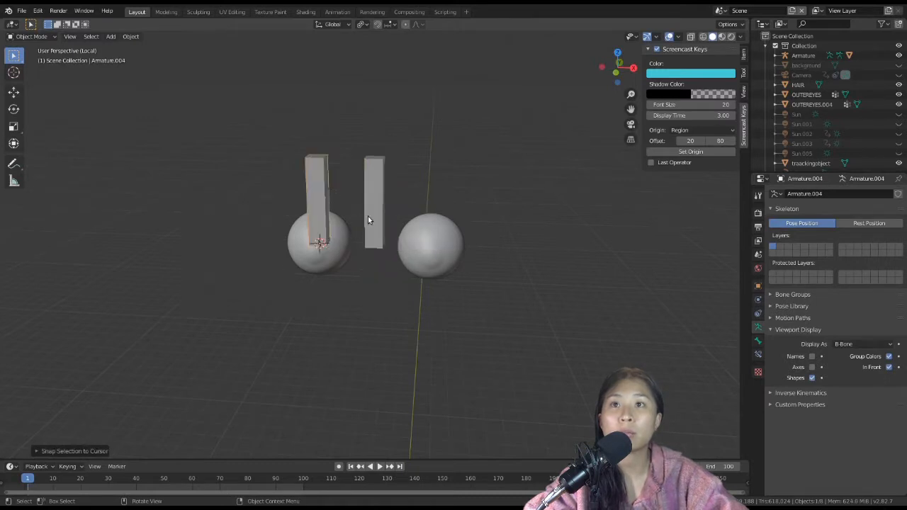
{"action": "left_click", "coordinate": [431, 244]}
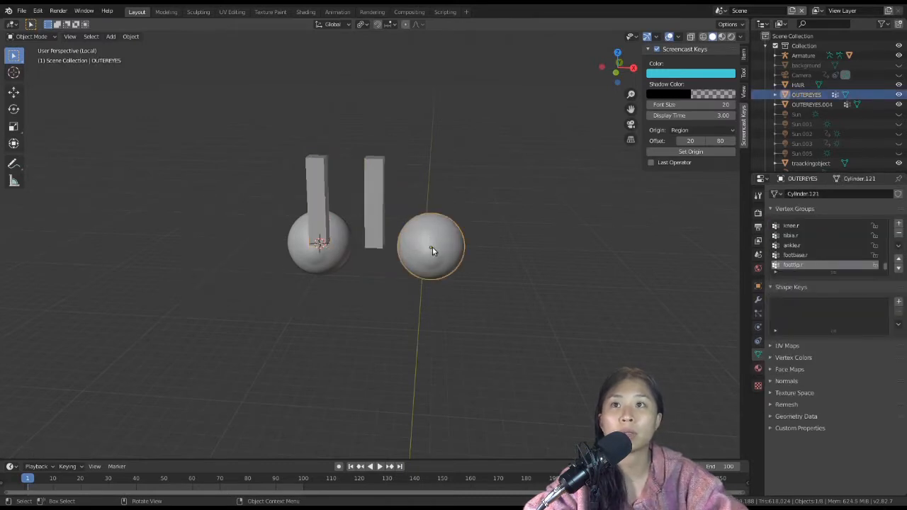
{"action": "key", "text": "shift+s"}
{"action": "left_click", "coordinate": [434, 192]}
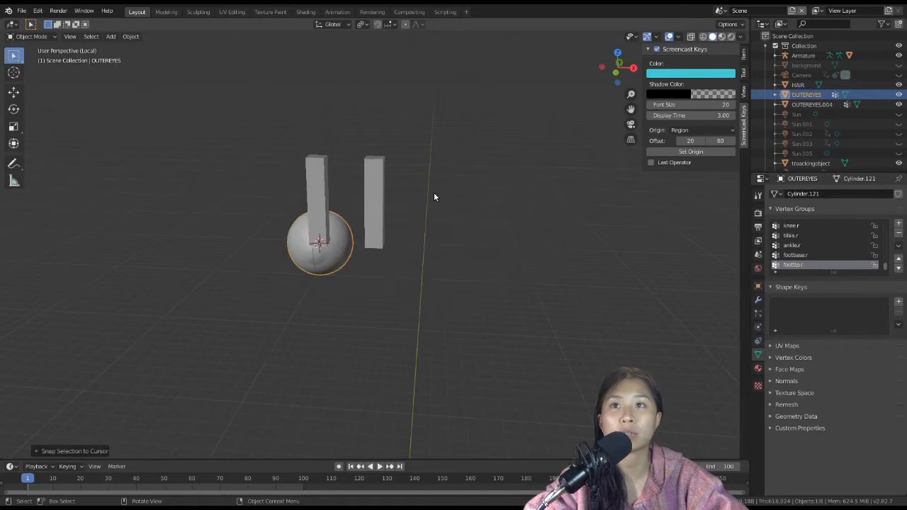
{"action": "key", "text": "ctrl+z"}
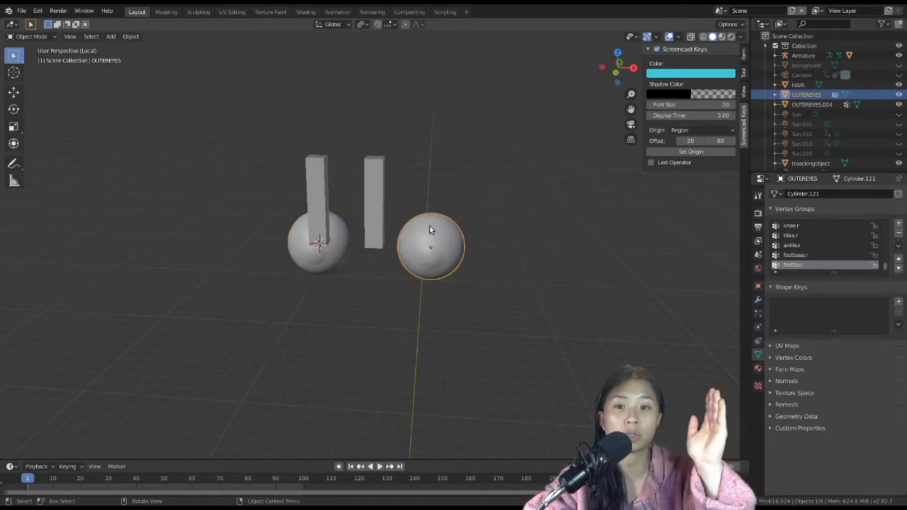
Step: Snap the 3D cursor to the character's selected left eyeball
{"action": "key", "text": "shift+s"}
{"action": "left_click", "coordinate": [429, 280]}
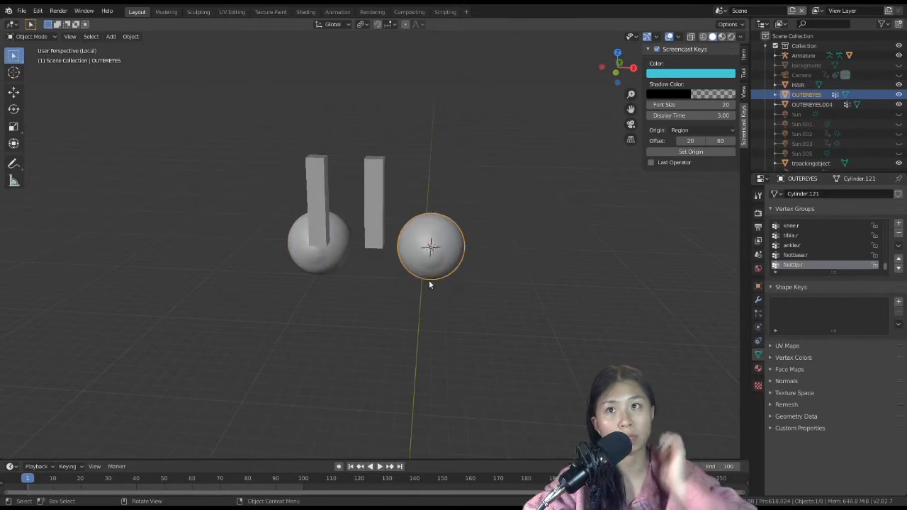
Step: Duplicate the middle armature's bone in Edit Mode and snap the copy to the 3D cursor at the character's left eyeball
{"action": "left_click", "coordinate": [367, 190]}
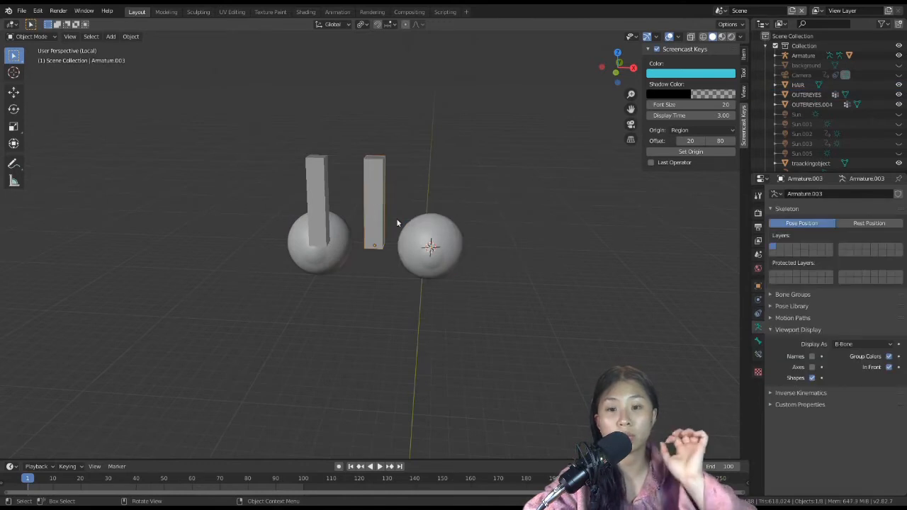
{"action": "key", "text": "Tab"}
{"action": "key", "text": "shift+d"}
{"action": "right_click", "coordinate": [405, 243]}
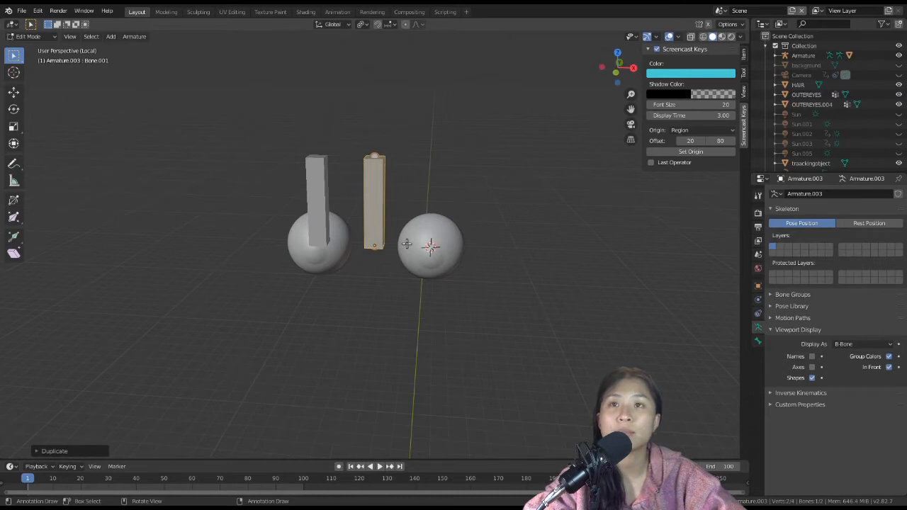
{"action": "key", "text": "shift+s"}
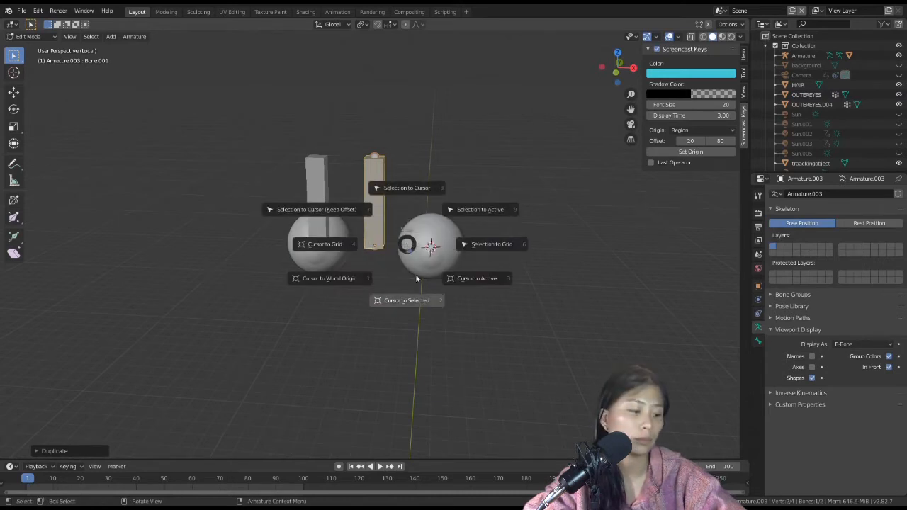
{"action": "left_click", "coordinate": [399, 191]}
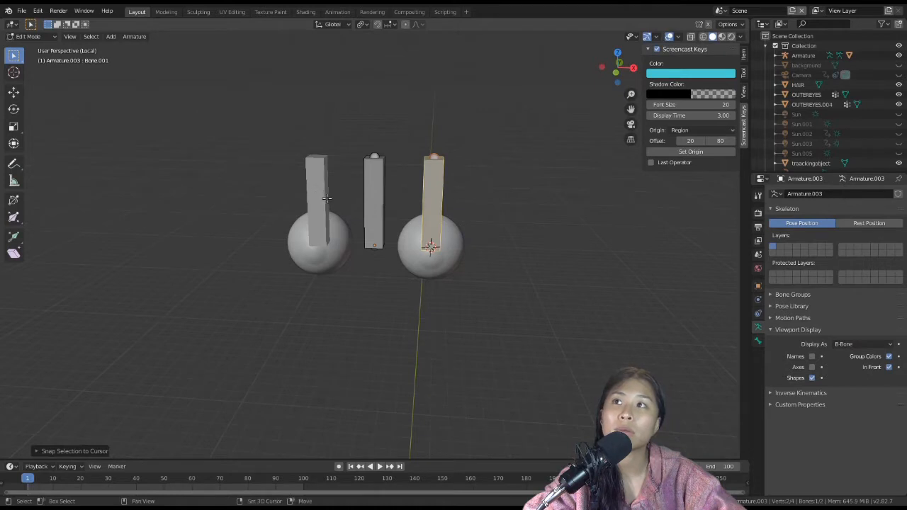
Step: Join the right-eye armature into the middle one and parent both eye bones to the middle bone, keeping their offset
{"action": "left_click", "coordinate": [30, 36]}
{"action": "left_click", "coordinate": [32, 49]}
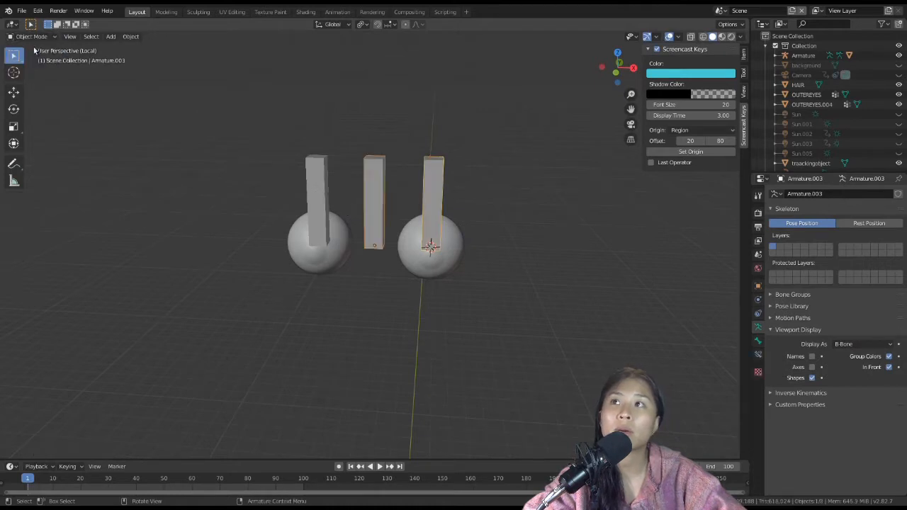
{"action": "left_click", "coordinate": [318, 186]}
{"action": "left_click", "coordinate": [369, 202], "text": "shift"}
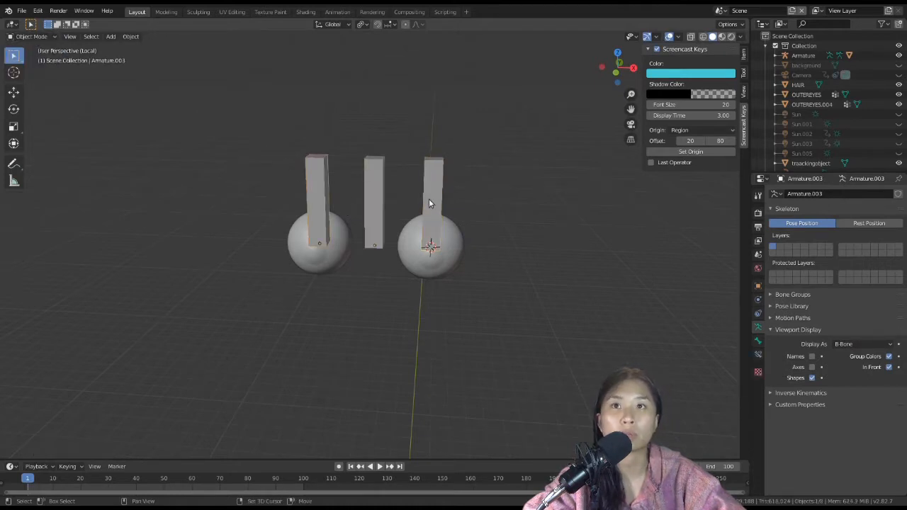
{"action": "key", "text": "Tab"}
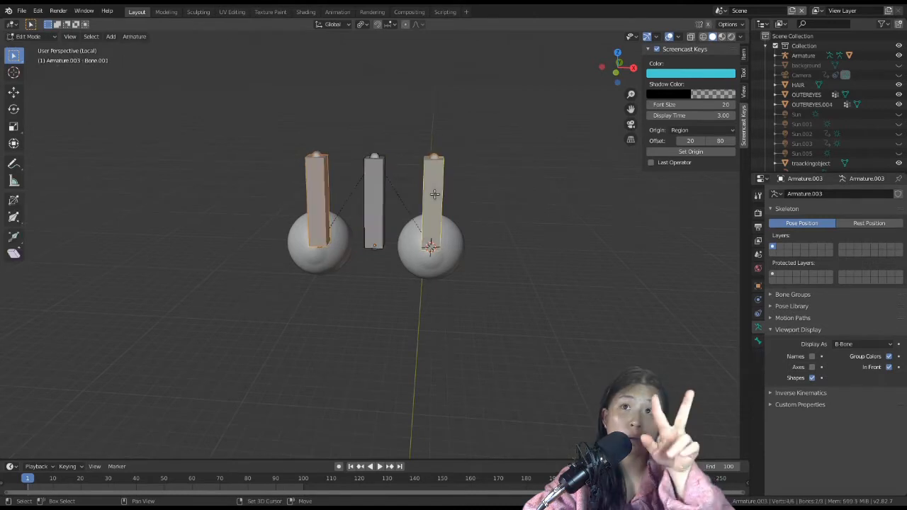
Step: Scale both eye bones to about 0.48 and rotate them 90° about the global X axis so they point forward
{"action": "key", "text": "KP_3"}
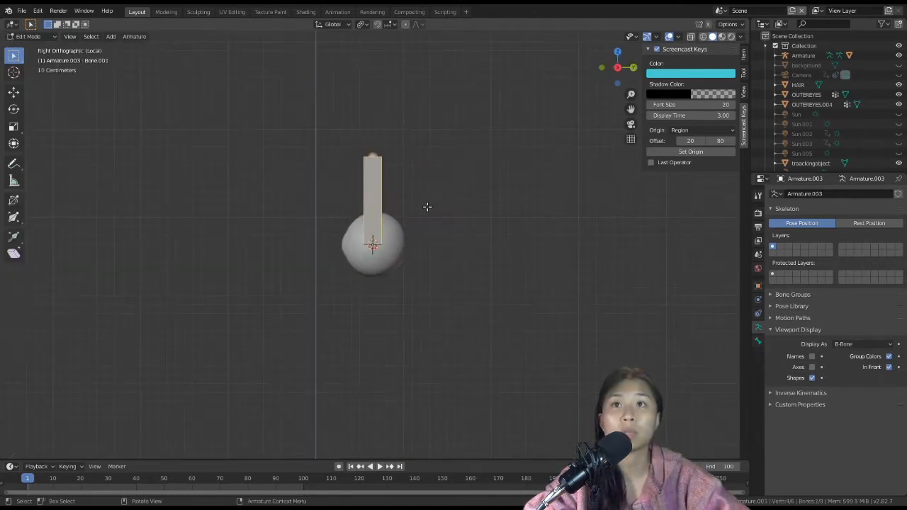
{"action": "middle_click_drag", "start_coordinate": [399, 248], "coordinate": [509, 245]}
{"action": "key", "text": "s"}
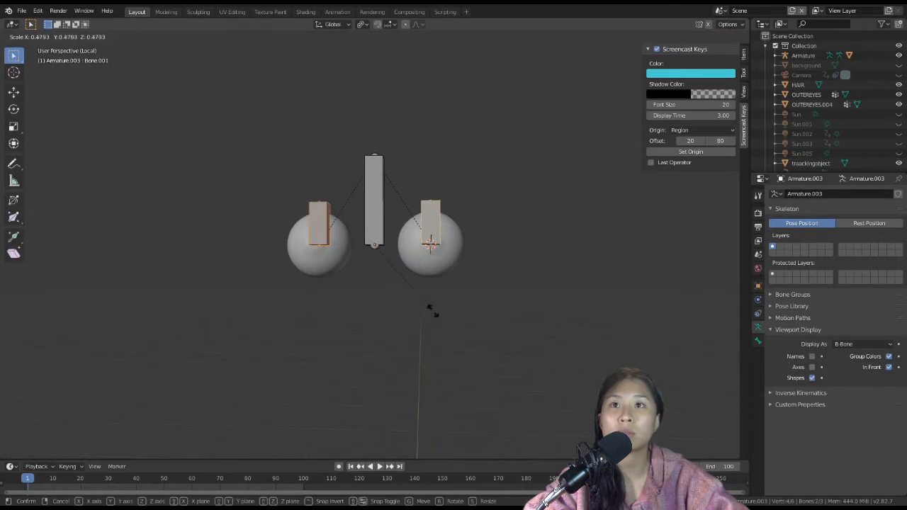
{"action": "left_click", "coordinate": [433, 312]}
{"action": "middle_click_drag", "start_coordinate": [466, 312], "coordinate": [414, 317]}
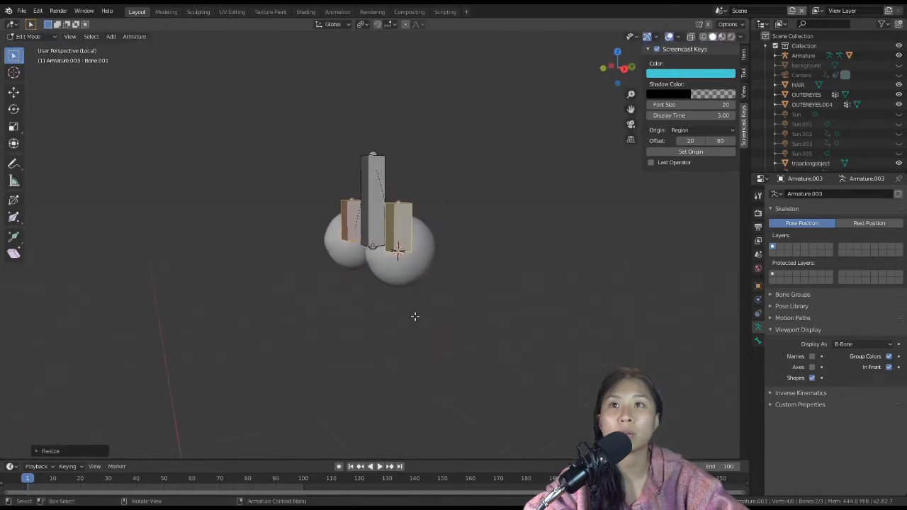
{"action": "type", "text": "rx90"}
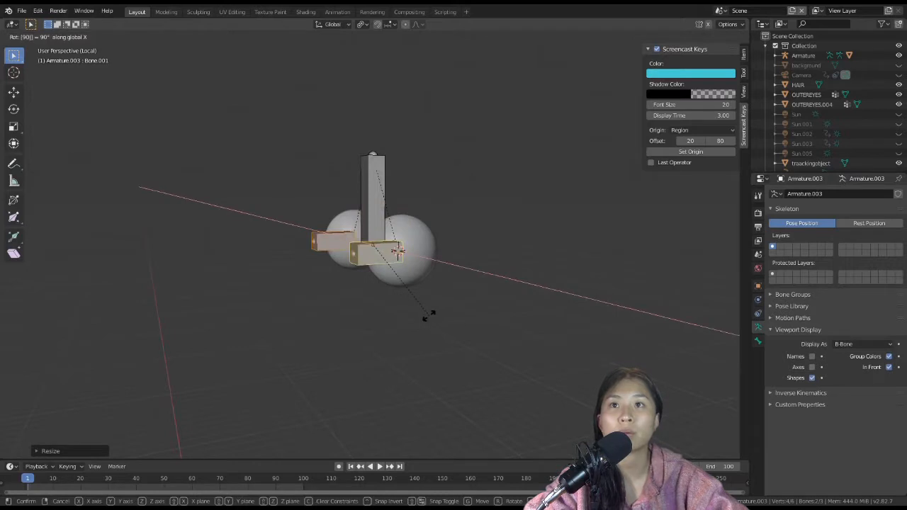
{"action": "key", "text": "Return"}
{"action": "key", "text": "KP_1"}
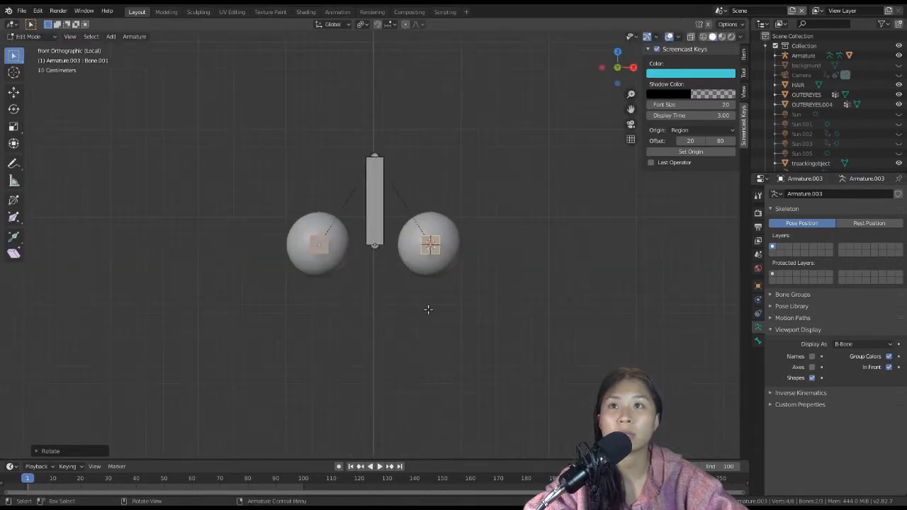
Step: Reduce the B-Bone display thickness of both eye bones without shortening them
{"action": "middle_click_drag", "start_coordinate": [361, 272], "coordinate": [342, 282]}
{"action": "scroll", "coordinate": [341, 282], "scroll_direction": "down", "scroll_amount": 3}
{"action": "scroll", "coordinate": [340, 277], "scroll_direction": "up", "scroll_amount": 4}
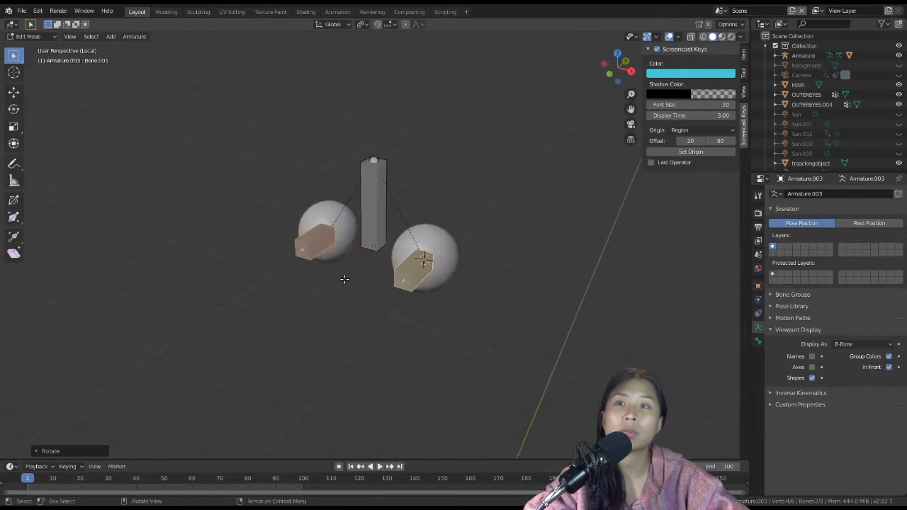
{"action": "key", "text": "s"}
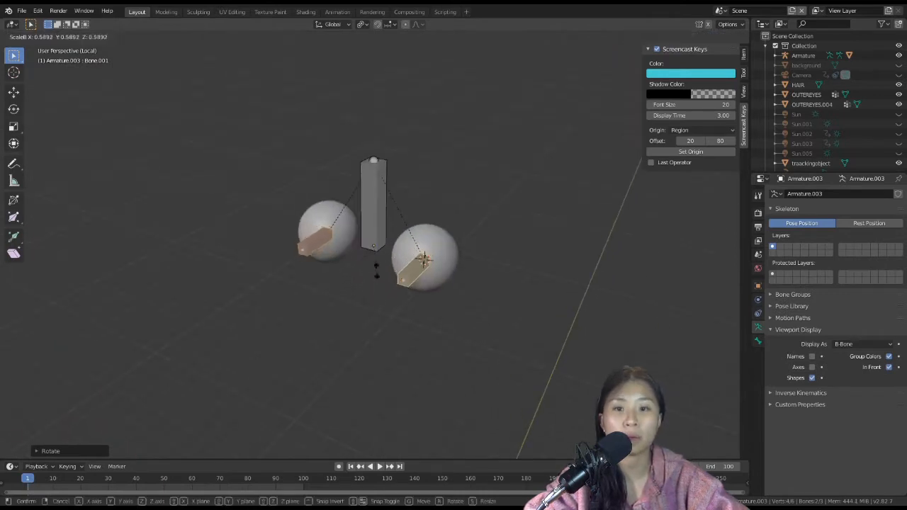
{"action": "left_click", "coordinate": [387, 263]}
Step: Duplicate both eye bones and move the copies forward along the Y axis, well in front of the eyeballs
{"action": "key", "text": "shift+d"}
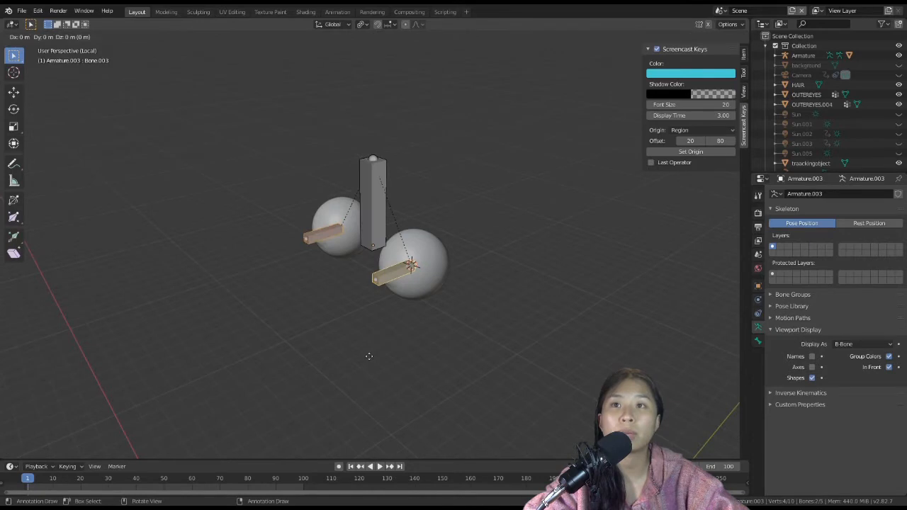
{"action": "right_click", "coordinate": [368, 355]}
{"action": "key", "text": "g"}
{"action": "key", "text": "y"}
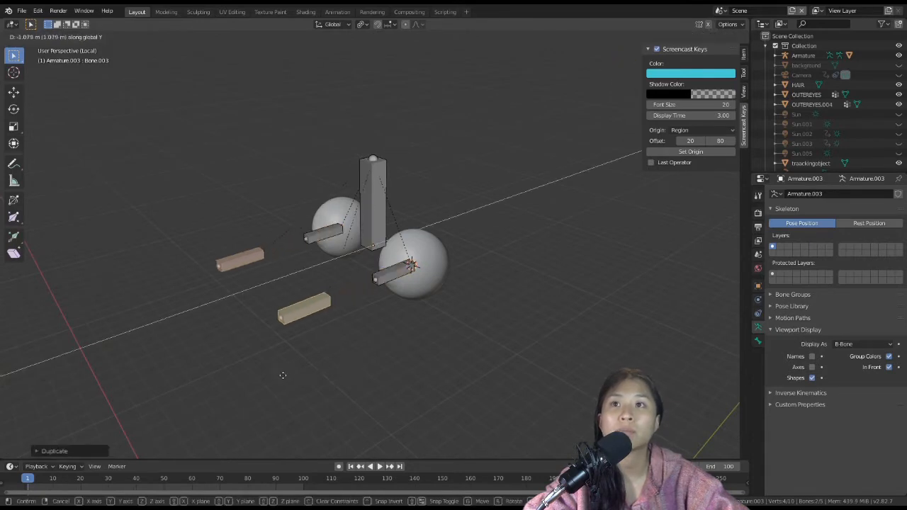
{"action": "left_click", "coordinate": [255, 390]}
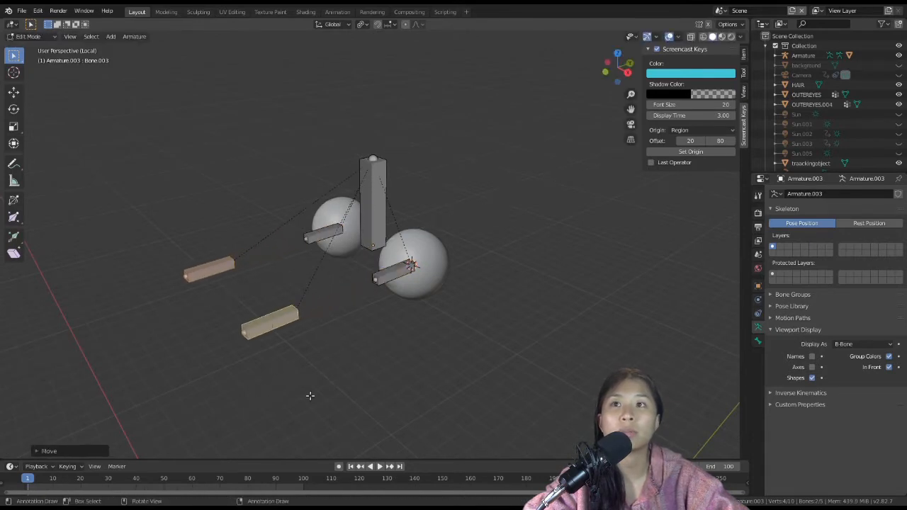
Step: Duplicate the middle bone and move the copy about 1.34 m forward along the Y axis, between the two front bones
{"action": "left_click", "coordinate": [373, 206]}
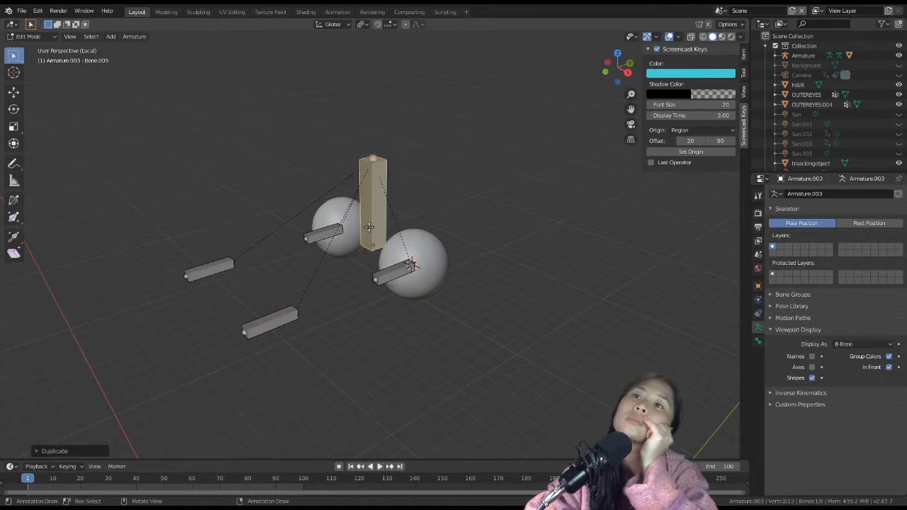
{"action": "key", "text": "shift+d"}
{"action": "key", "text": "y"}
{"action": "left_click", "coordinate": [278, 302]}
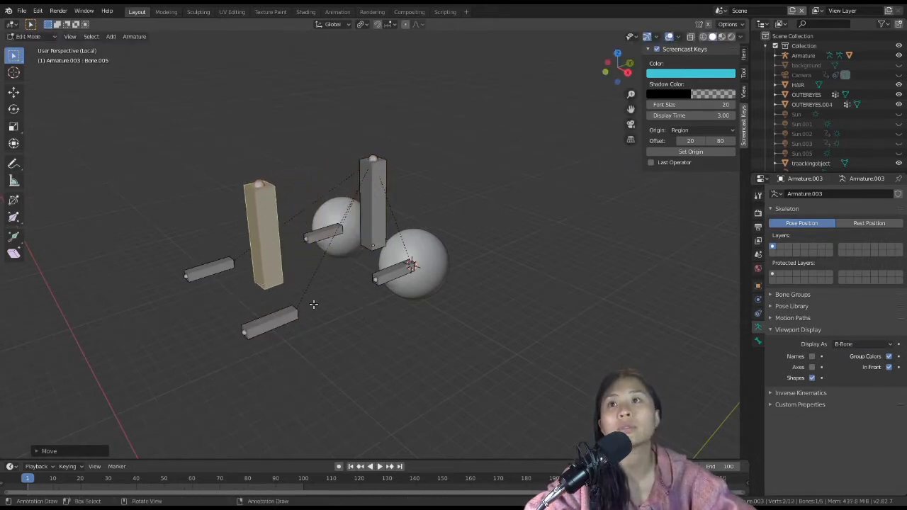
Step: Scale the upright front bone down to about 0.34 m long and thin its B-Bone display
{"action": "middle_click_drag", "start_coordinate": [357, 335], "coordinate": [333, 337]}
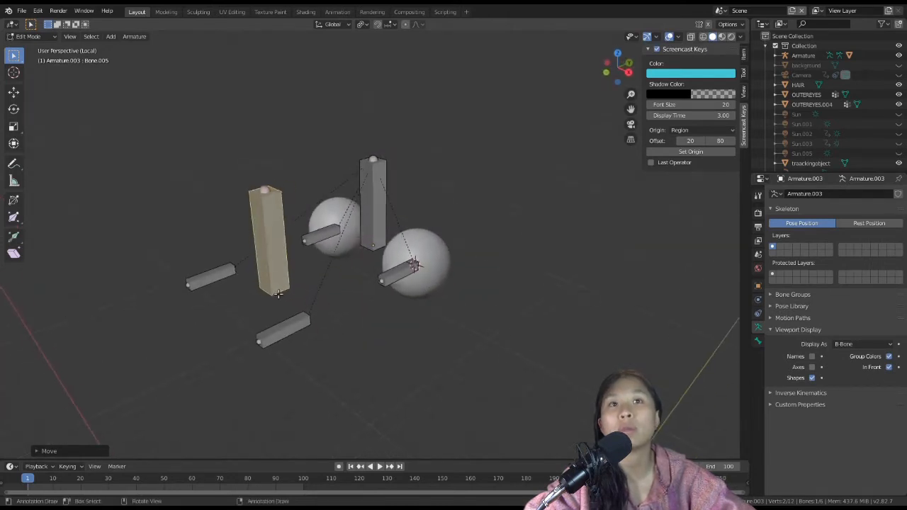
{"action": "key", "text": "s"}
{"action": "left_click", "coordinate": [326, 314]}
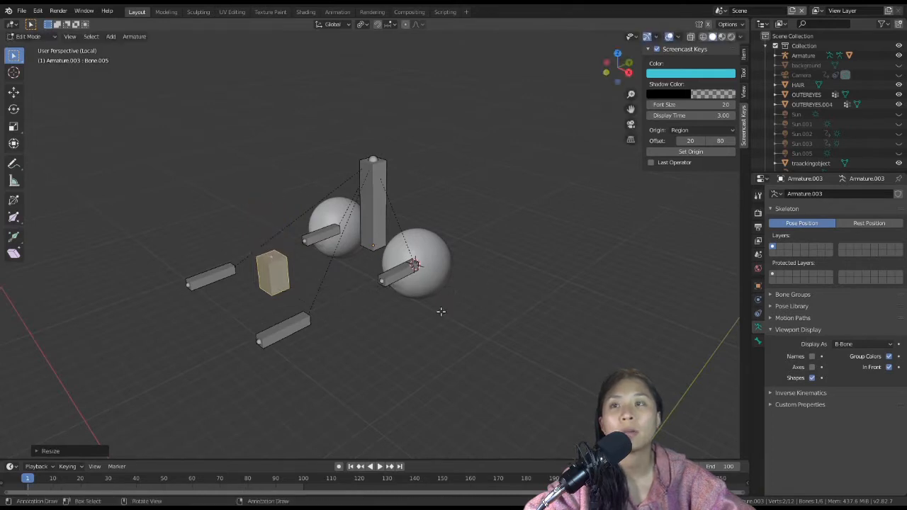
{"action": "key", "text": "ctrl+alt+s"}
{"action": "left_click", "coordinate": [333, 308]}
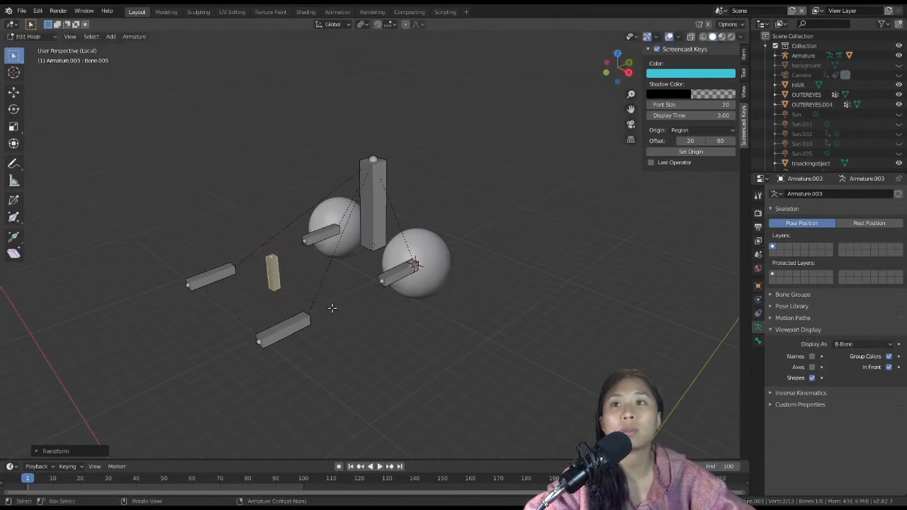
Step: Rename the armature data to eyecontroller
{"action": "left_click", "coordinate": [808, 190]}
{"action": "type", "text": "ye"}
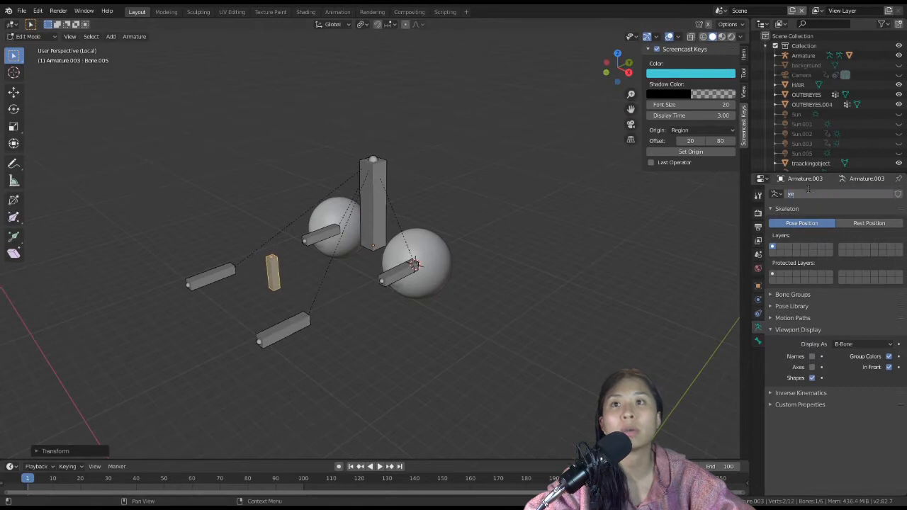
{"action": "type", "text": "controlle"}
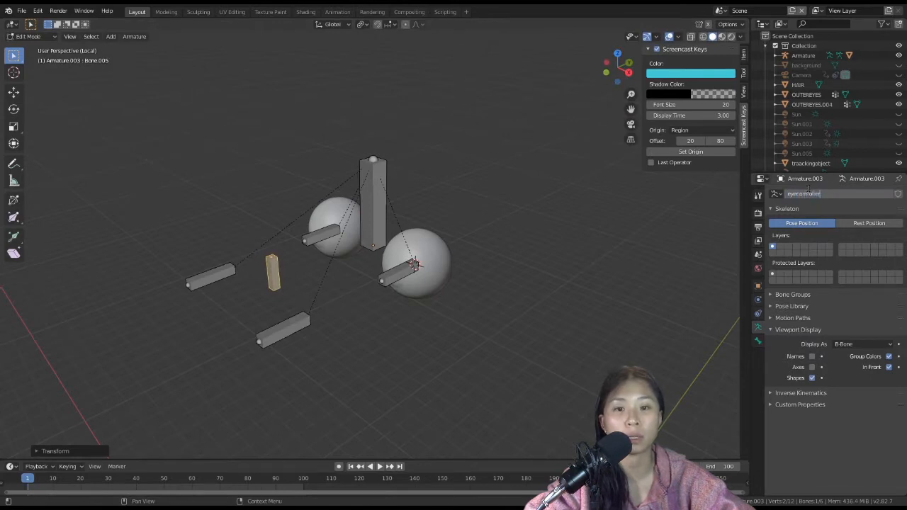
{"action": "type", "text": "r"}
{"action": "key", "text": "Return"}
{"action": "left_click", "coordinate": [286, 325]}
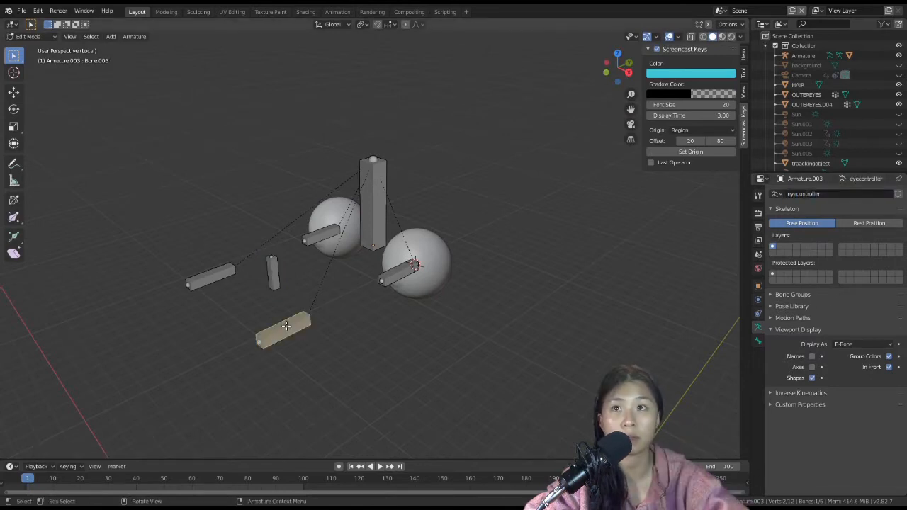
{"action": "left_click", "coordinate": [217, 279], "text": "shift"}
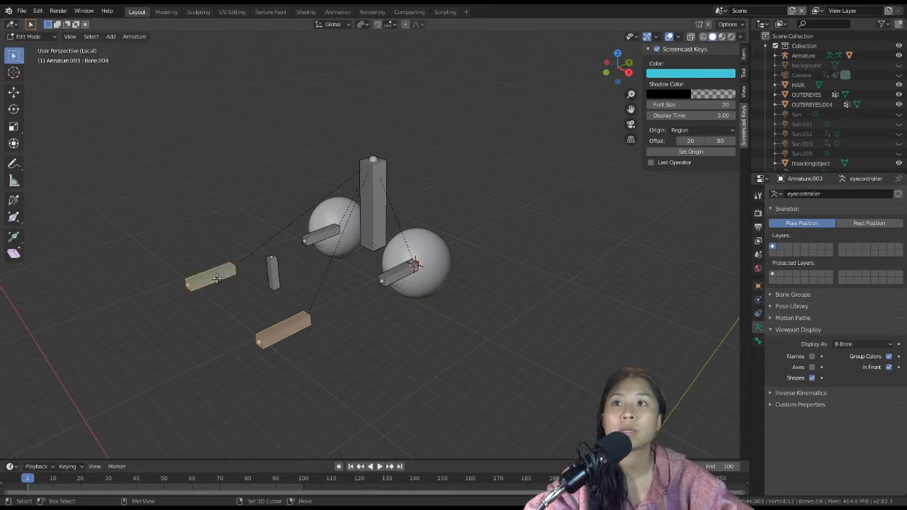
{"action": "left_click", "coordinate": [297, 328]}
{"action": "left_click", "coordinate": [803, 193]}
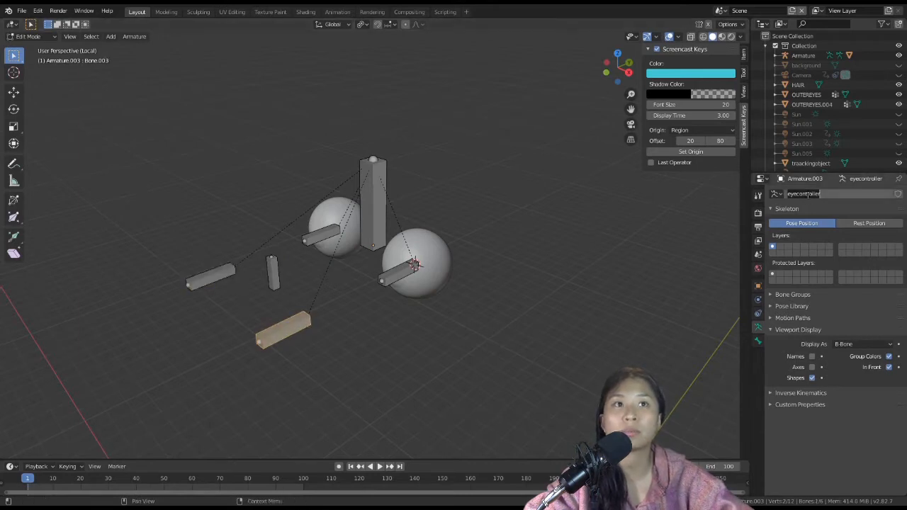
{"action": "key", "text": "Return"}
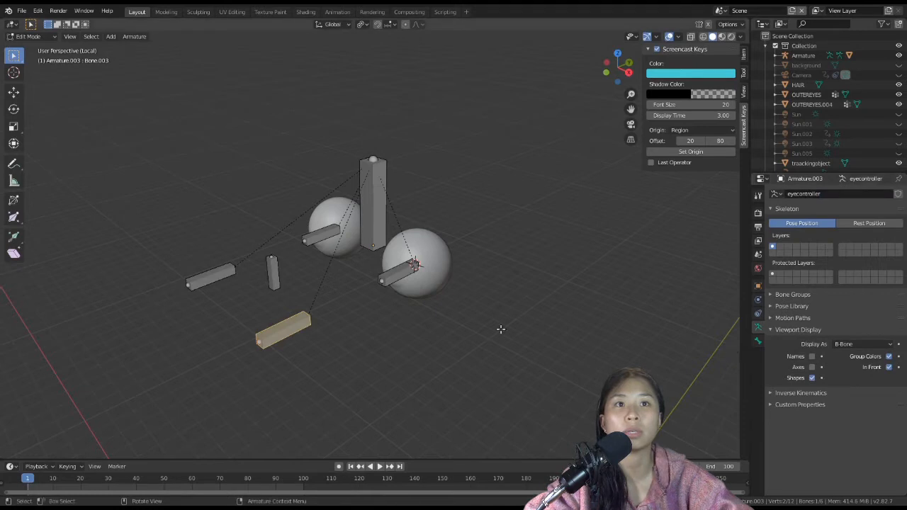
Step: In the bone properties, rename the tall middle bone headtemporary and the bone in the character's right eyeball eyeparent.r
{"action": "left_click", "coordinate": [375, 196]}
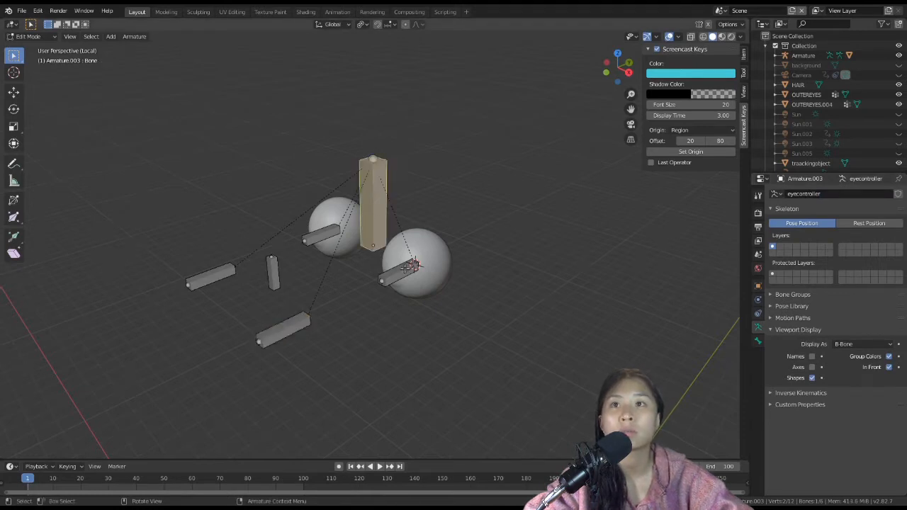
{"action": "left_click", "coordinate": [758, 340]}
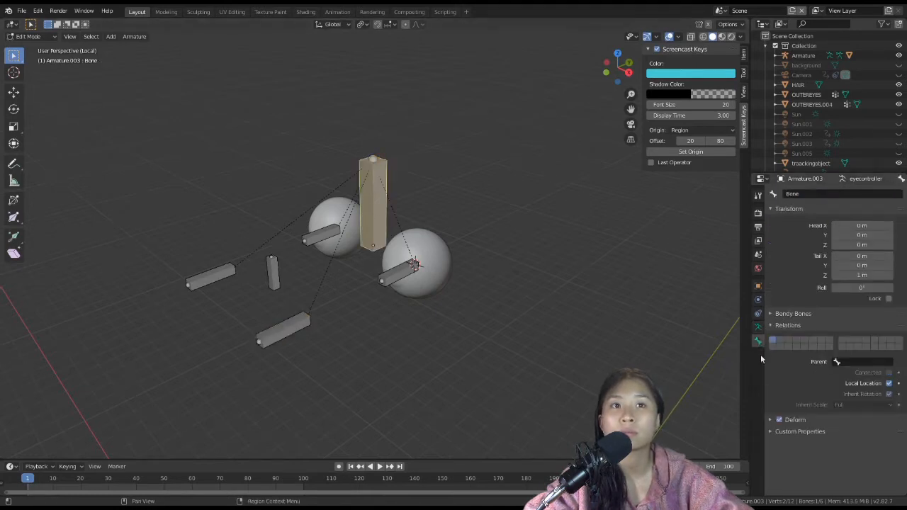
{"action": "left_click", "coordinate": [793, 194]}
{"action": "type", "text": "headc"}
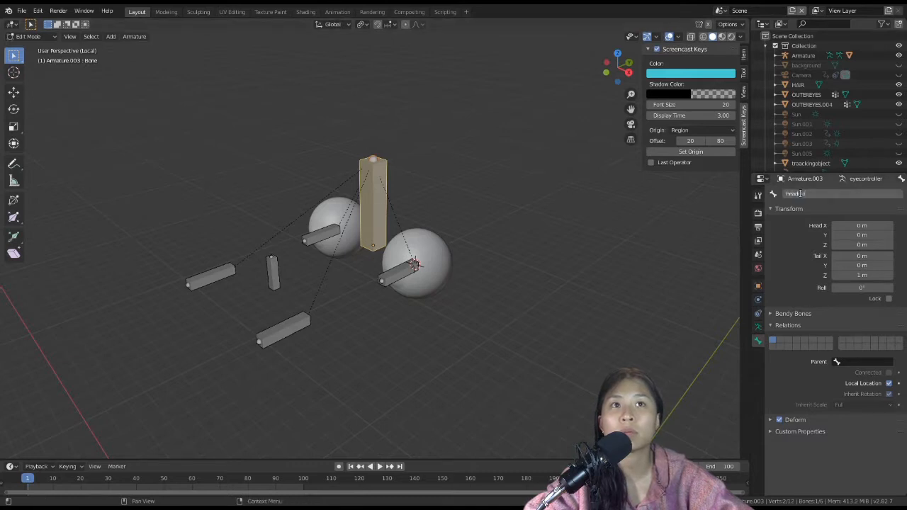
{"action": "key", "text": "Return"}
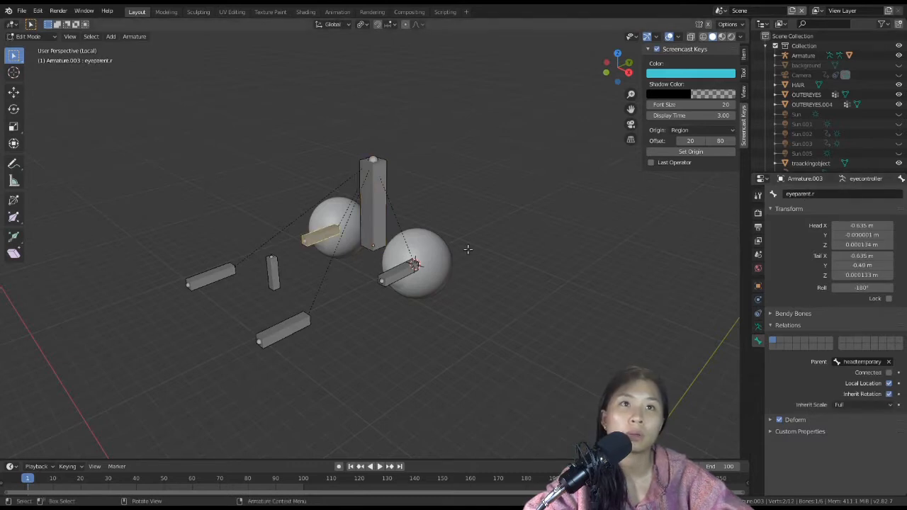
Step: Rename the bone in the character's left eyeball eyeparent.l
{"action": "left_click", "coordinate": [392, 273]}
{"action": "left_click", "coordinate": [806, 194]}
{"action": "type", "text": "ey"}
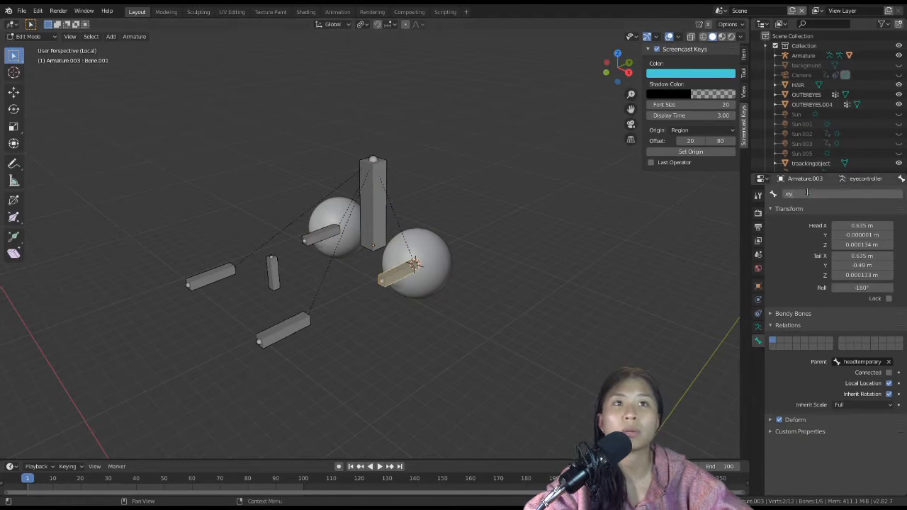
{"action": "type", "text": "eparent.l"}
{"action": "key", "text": "Return"}
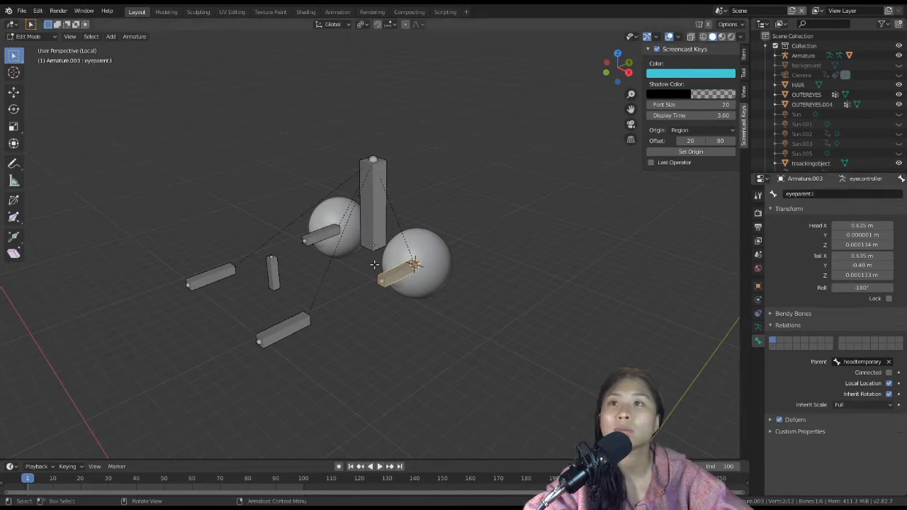
Step: Rename the small upright front bone eyecontroller and the front bone on the character's left eyecontroller.l
{"action": "left_click", "coordinate": [284, 275]}
{"action": "left_click", "coordinate": [811, 194]}
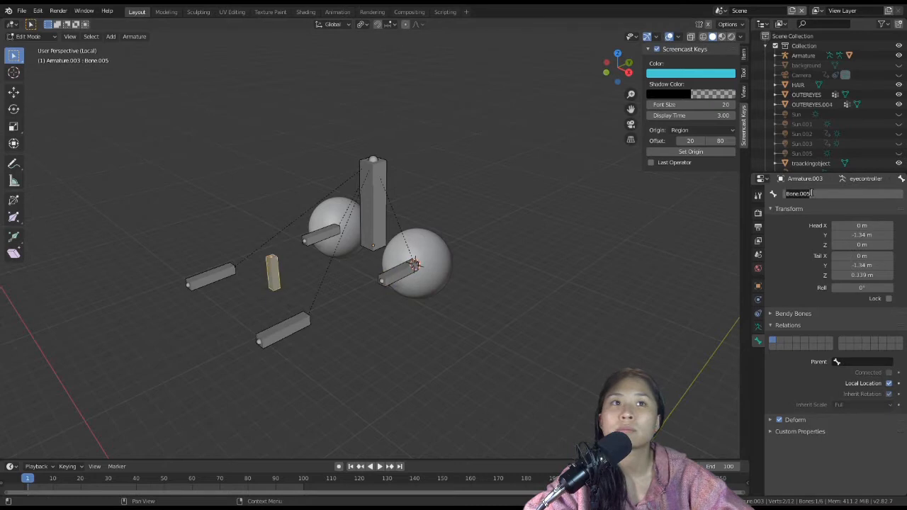
{"action": "type", "text": "eyecontroller"}
{"action": "key", "text": "Return"}
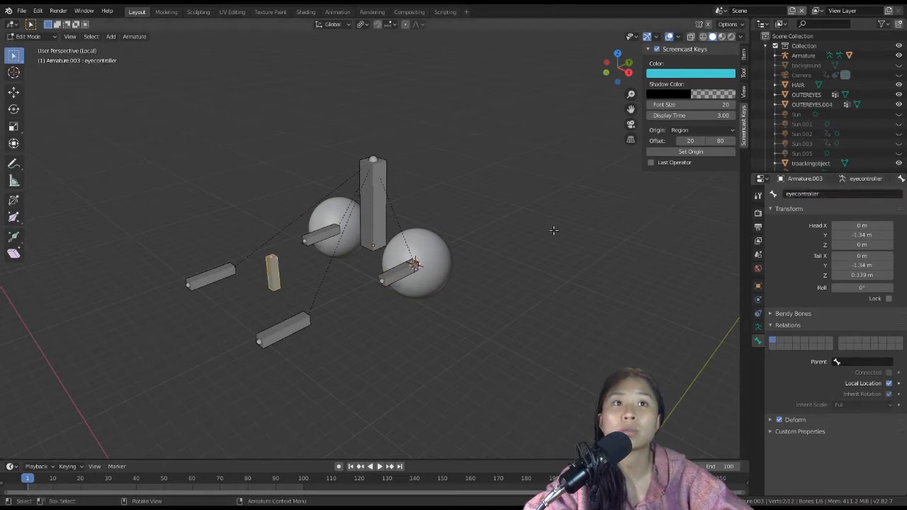
{"action": "left_click", "coordinate": [305, 322]}
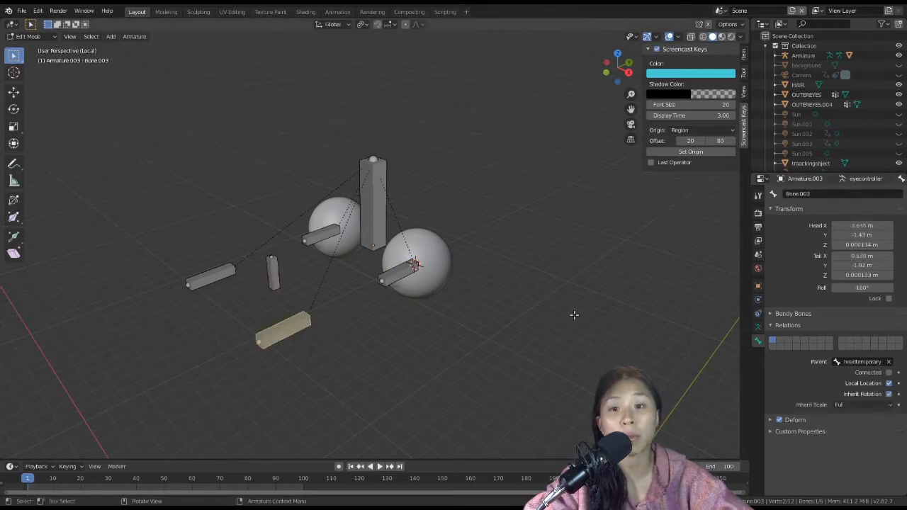
{"action": "left_click", "coordinate": [804, 194]}
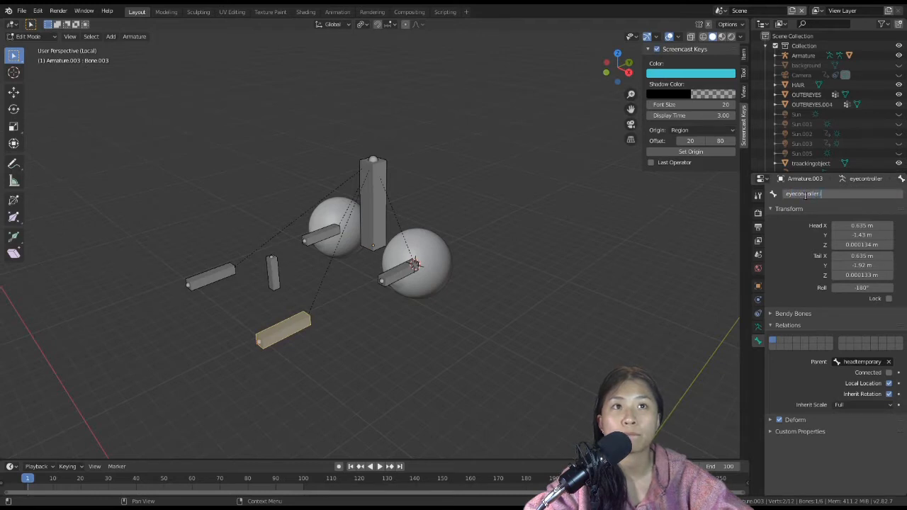
{"action": "key", "text": "Return"}
Step: Rename the front bone on the character's right eyecontroller.r
{"action": "left_click", "coordinate": [218, 282]}
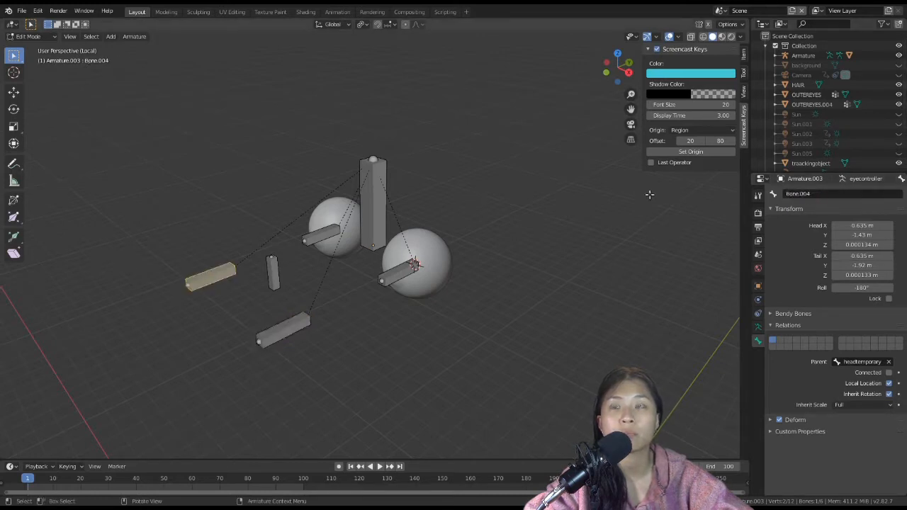
{"action": "left_click", "coordinate": [796, 194]}
{"action": "type", "text": "ey"}
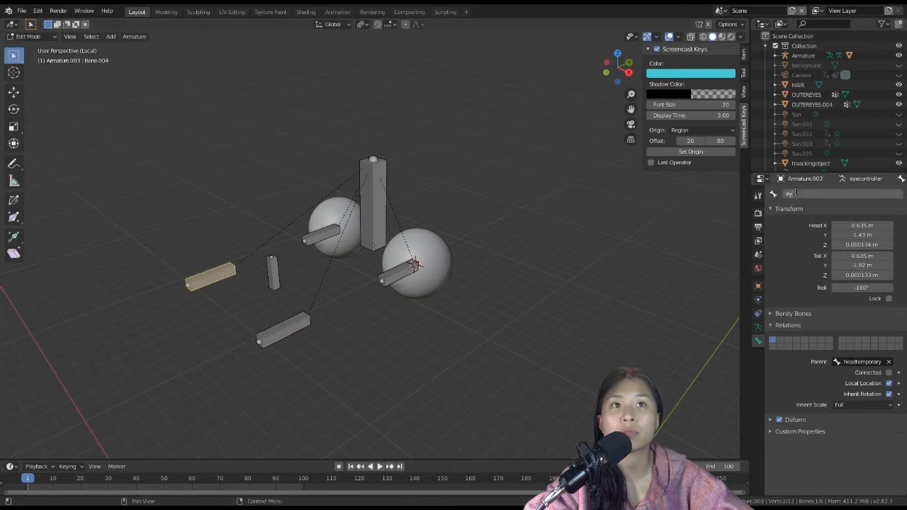
{"action": "key", "text": "Return"}
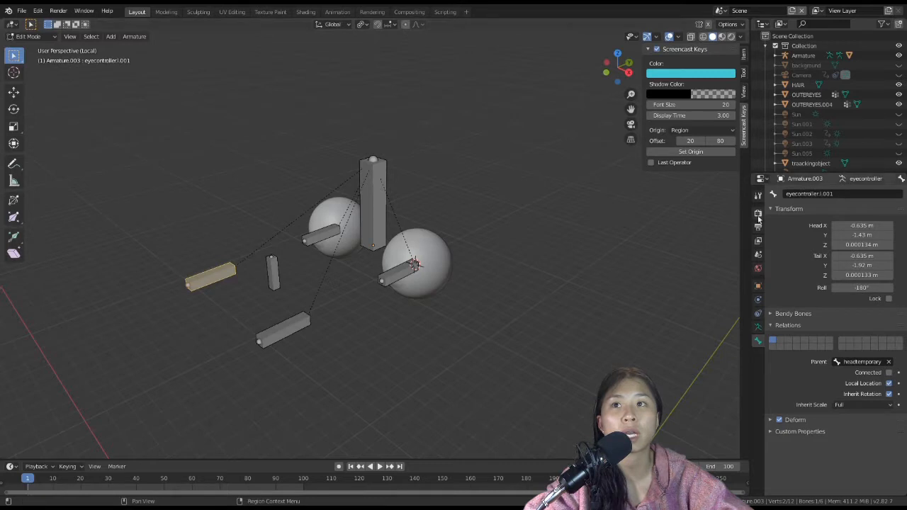
{"action": "left_click", "coordinate": [795, 193]}
{"action": "type", "text": "eye"}
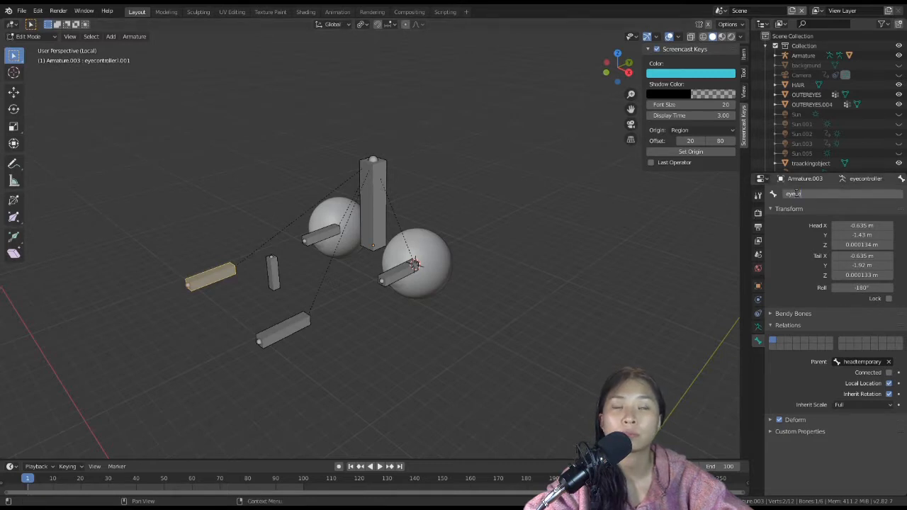
{"action": "key", "text": "Return"}
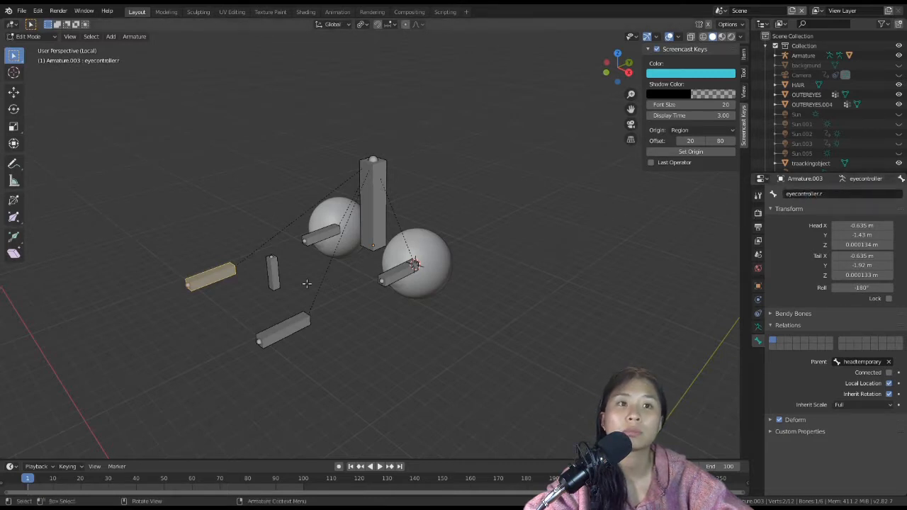
Step: Turn off Deform for the three front controller bones eyecontroller.r, eyecontroller and eyecontroller.l
{"action": "middle_click_drag", "start_coordinate": [361, 312], "coordinate": [289, 314]}
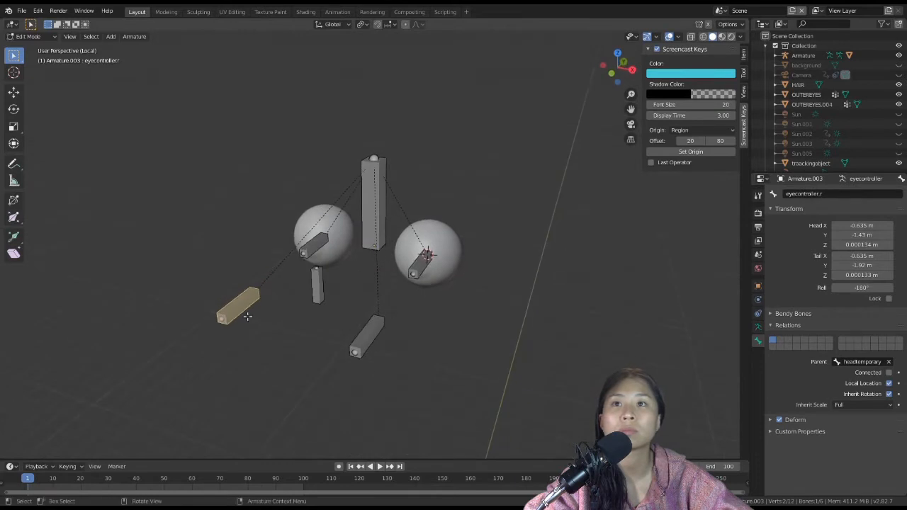
{"action": "left_click", "coordinate": [779, 420]}
{"action": "left_click", "coordinate": [315, 292]}
{"action": "scroll", "coordinate": [445, 340], "scroll_direction": "down", "scroll_amount": 1}
{"action": "left_click", "coordinate": [780, 419]}
{"action": "left_click", "coordinate": [380, 319]}
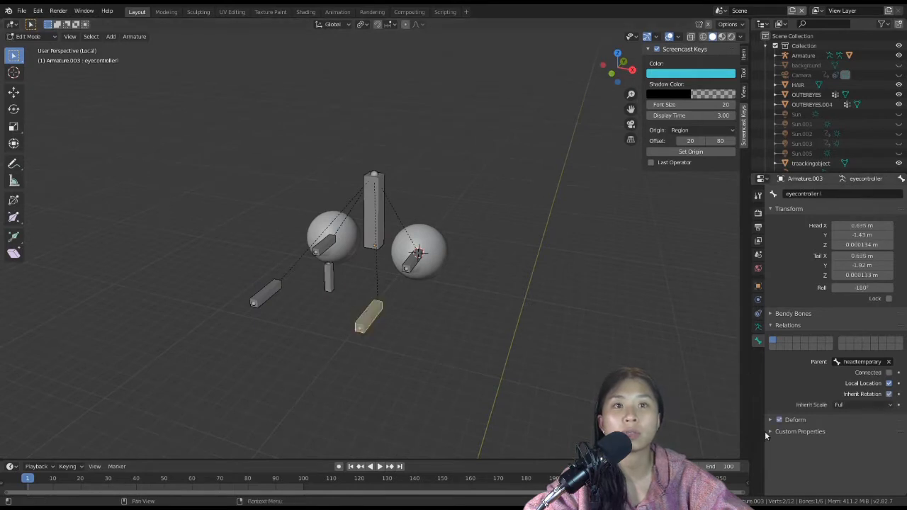
Step: Clear the headtemporary parent from the eyecontroller.l and eyecontroller.r bones
{"action": "middle_click_drag", "start_coordinate": [359, 285], "coordinate": [350, 237]}
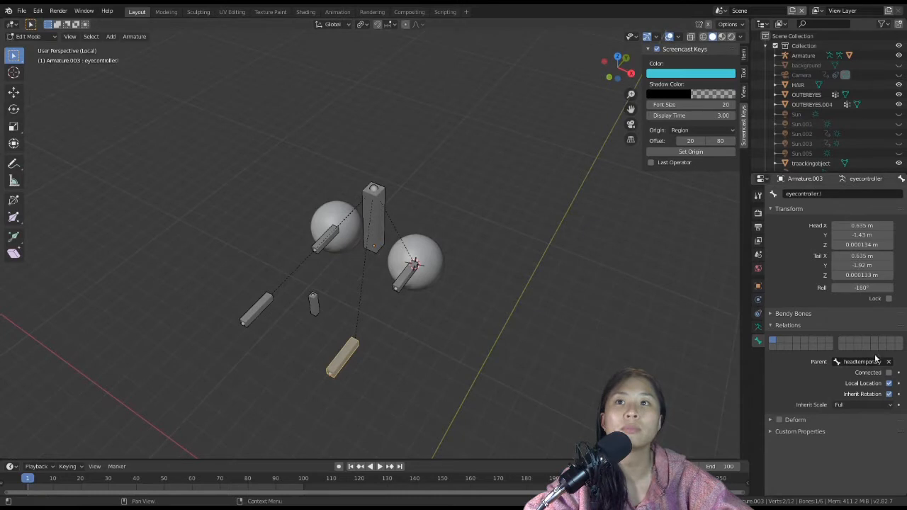
{"action": "left_click", "coordinate": [890, 362]}
{"action": "left_click", "coordinate": [264, 297]}
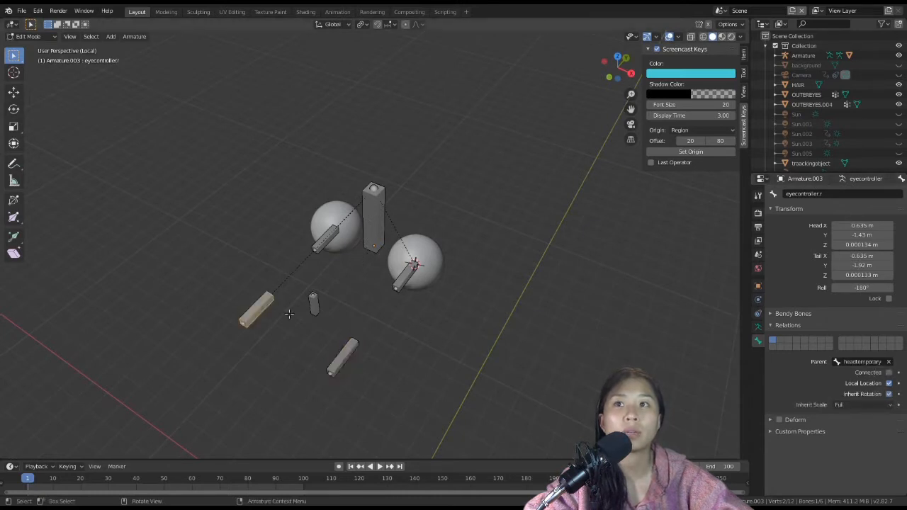
{"action": "left_click", "coordinate": [890, 361]}
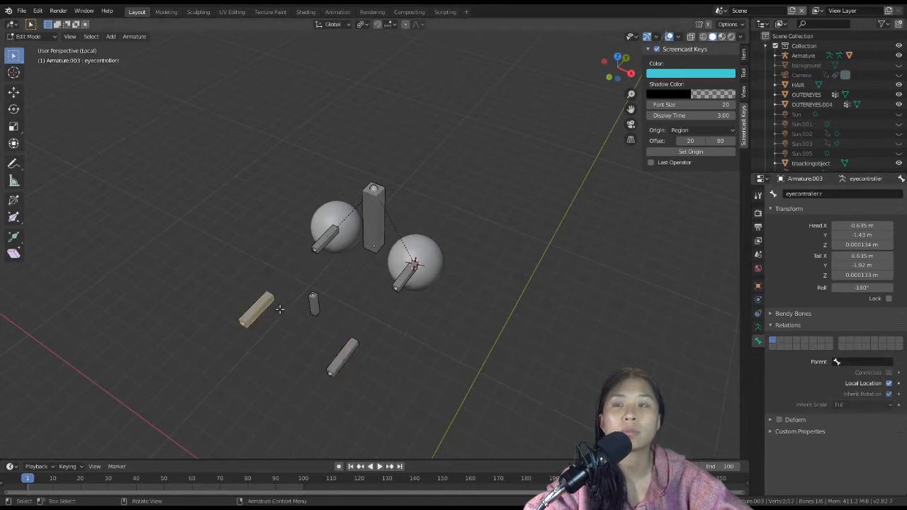
Step: Parent eyecontroller.r and eyecontroller.l to the central eyecontroller bone without connecting them
{"action": "left_click", "coordinate": [346, 358], "text": "shift"}
{"action": "left_click", "coordinate": [313, 309], "text": "shift"}
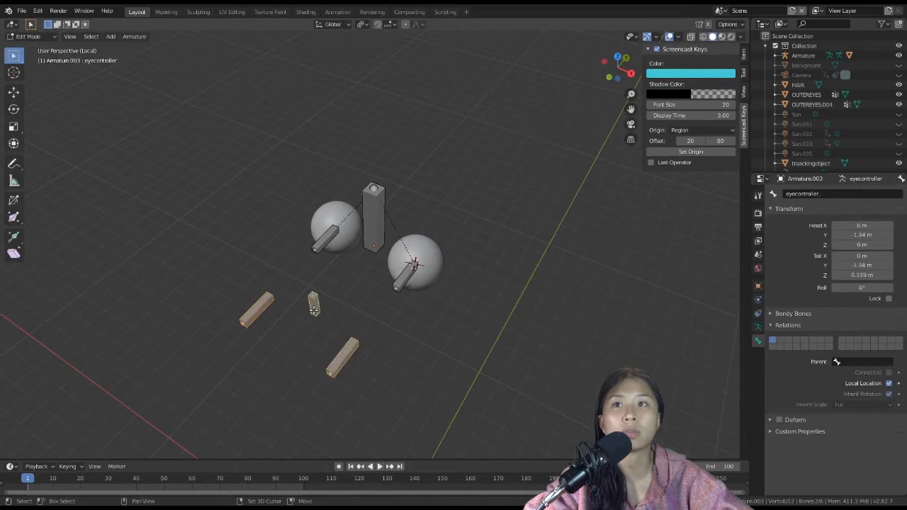
{"action": "key", "text": "ctrl+p"}
{"action": "left_click", "coordinate": [359, 318]}
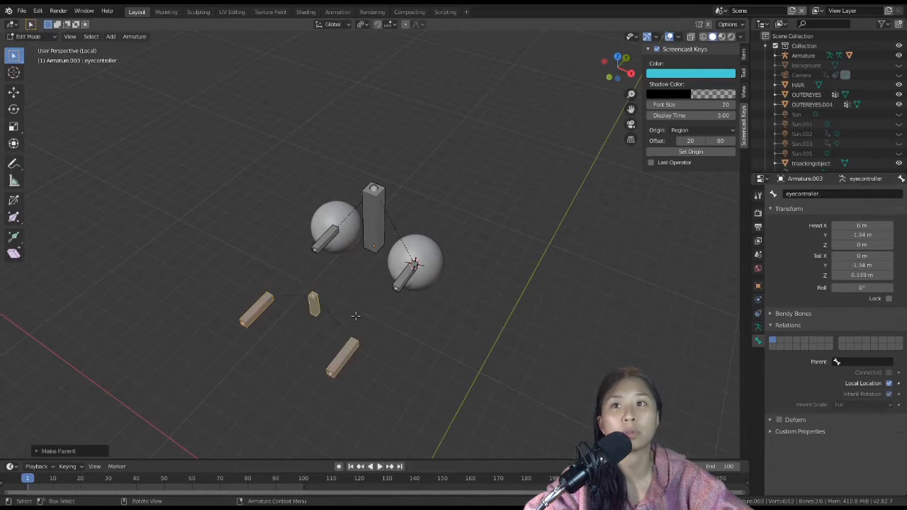
Step: Parent the eyecontroller bone to the headtemporary bone with Keep Offset
{"action": "left_click", "coordinate": [314, 301]}
{"action": "left_click", "coordinate": [373, 216], "text": "shift"}
{"action": "key", "text": "ctrl+p"}
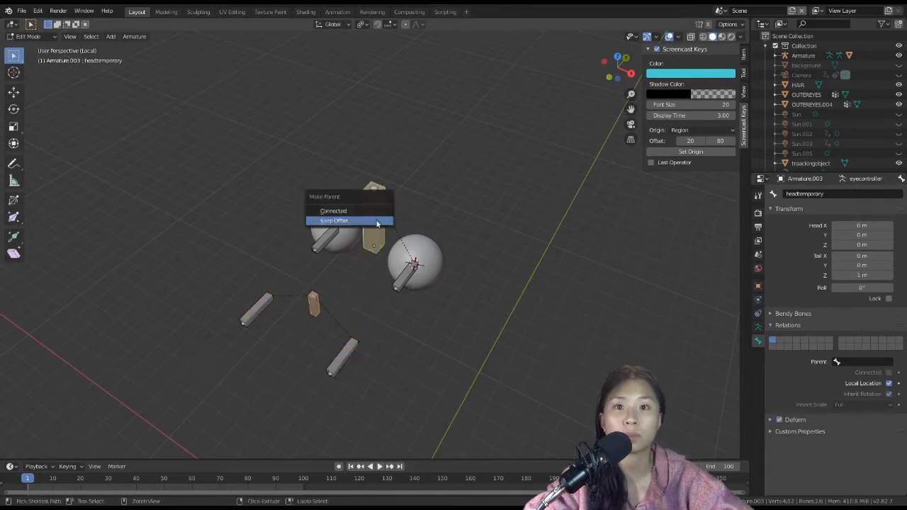
{"action": "left_click", "coordinate": [377, 221]}
{"action": "middle_click_drag", "start_coordinate": [368, 314], "coordinate": [404, 297]}
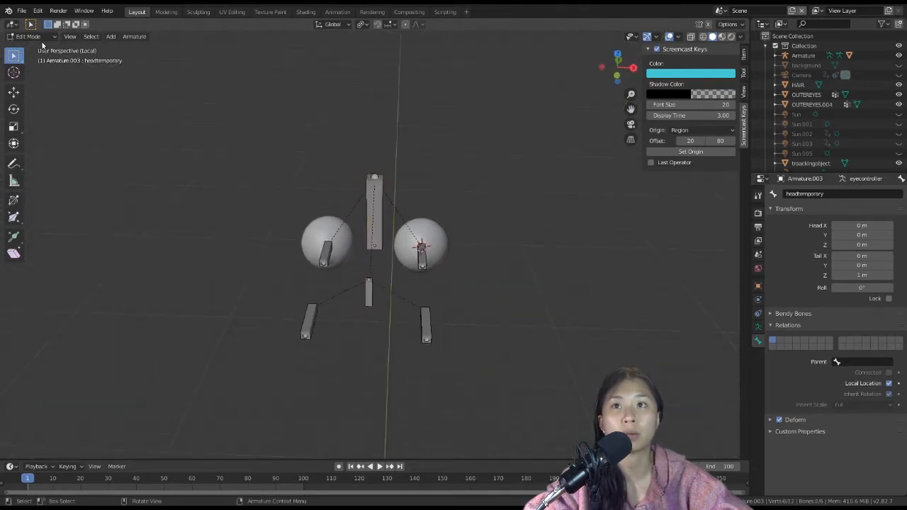
Step: Parent the character's left eyeball, OUTEREYES, to the eyeparent.l bone in Pose Mode
{"action": "left_click", "coordinate": [32, 36]}
{"action": "left_click", "coordinate": [25, 47]}
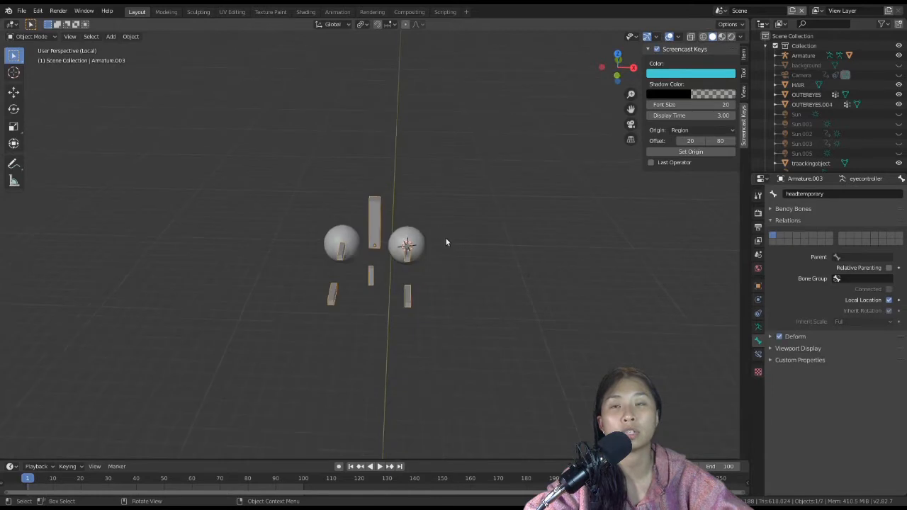
{"action": "scroll", "coordinate": [420, 233], "scroll_direction": "up", "scroll_amount": 3}
{"action": "left_click", "coordinate": [427, 237]}
{"action": "left_click", "coordinate": [439, 274], "text": "shift"}
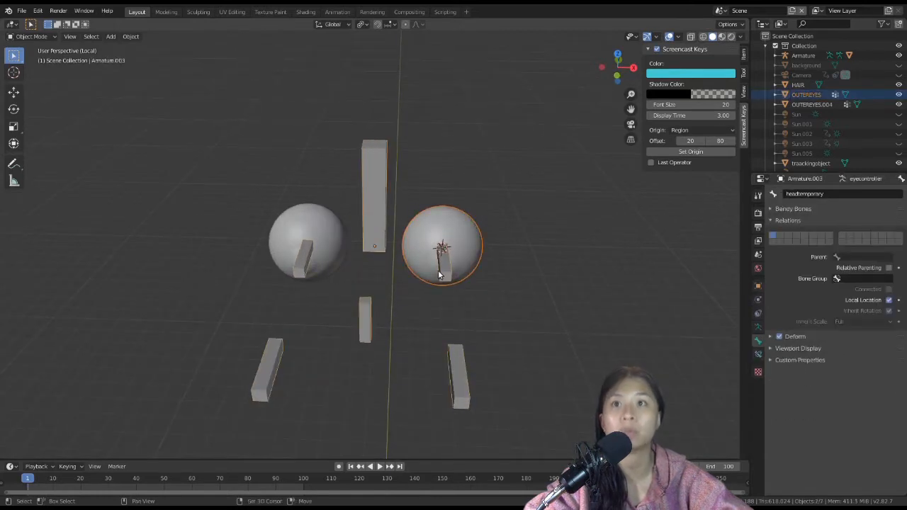
{"action": "left_click", "coordinate": [32, 37]}
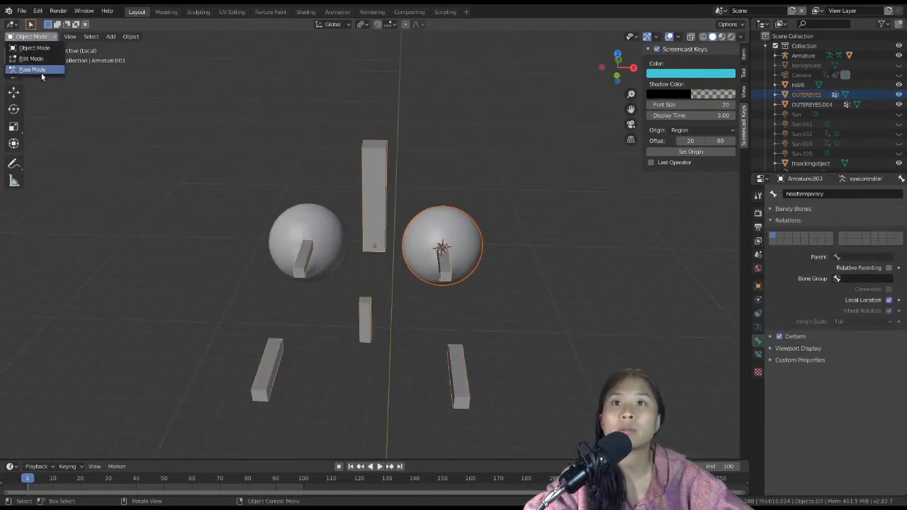
{"action": "left_click", "coordinate": [41, 70]}
{"action": "left_click", "coordinate": [450, 260]}
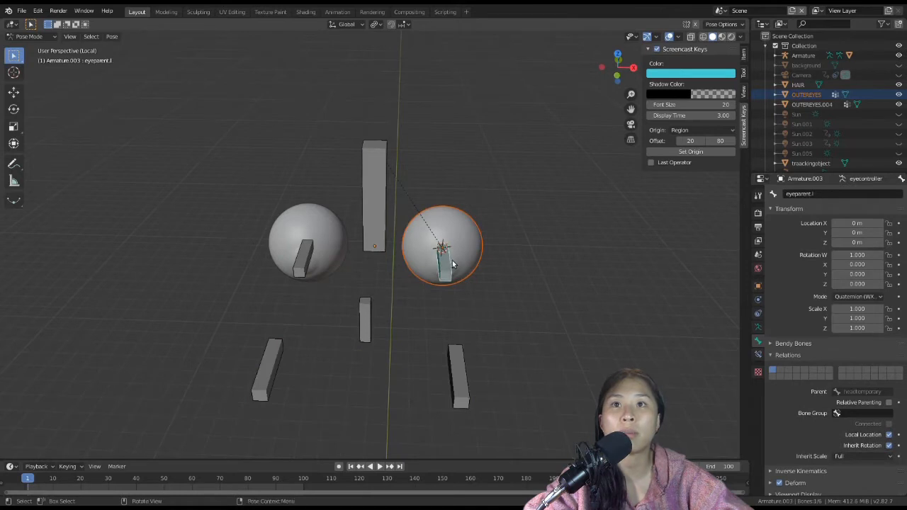
{"action": "key", "text": "ctrl+p"}
{"action": "left_click", "coordinate": [447, 270]}
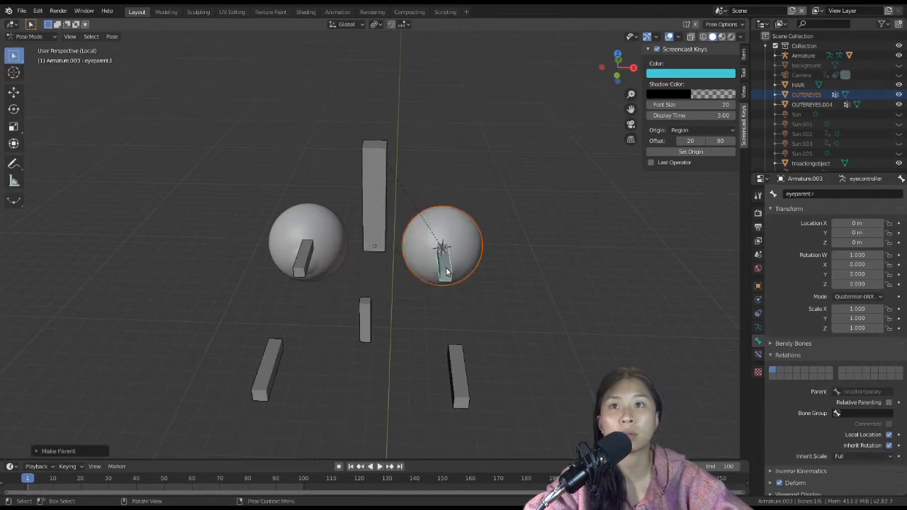
Step: Parent the character's right eyeball, OUTEREYES.004, to the eyeparent.r bone in Pose Mode using the Bone option
{"action": "left_click", "coordinate": [306, 231]}
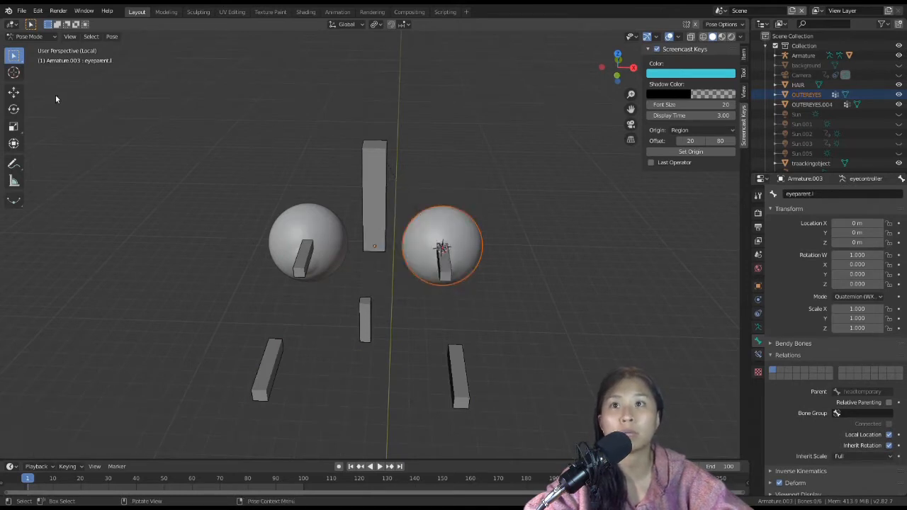
{"action": "left_click", "coordinate": [41, 38]}
{"action": "left_click", "coordinate": [45, 50]}
{"action": "left_click", "coordinate": [304, 232]}
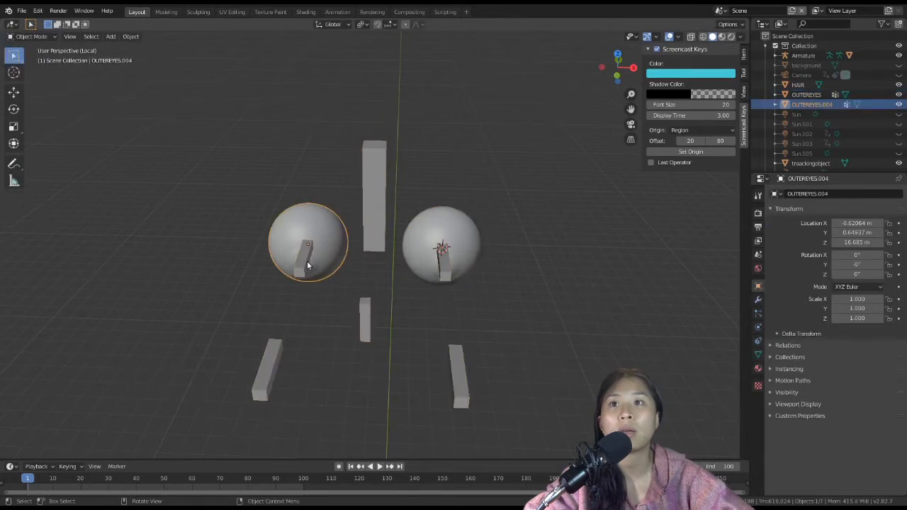
{"action": "left_click", "coordinate": [307, 261]}
{"action": "left_click", "coordinate": [32, 37]}
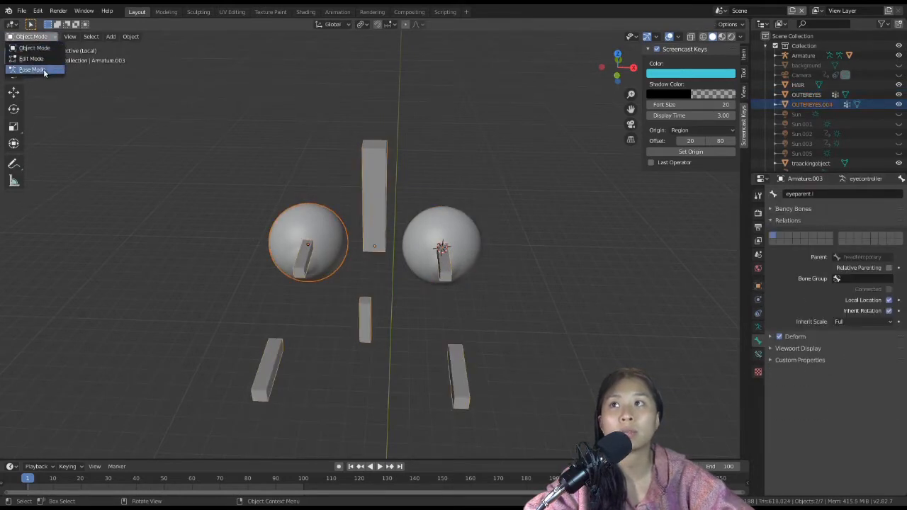
{"action": "left_click", "coordinate": [43, 70]}
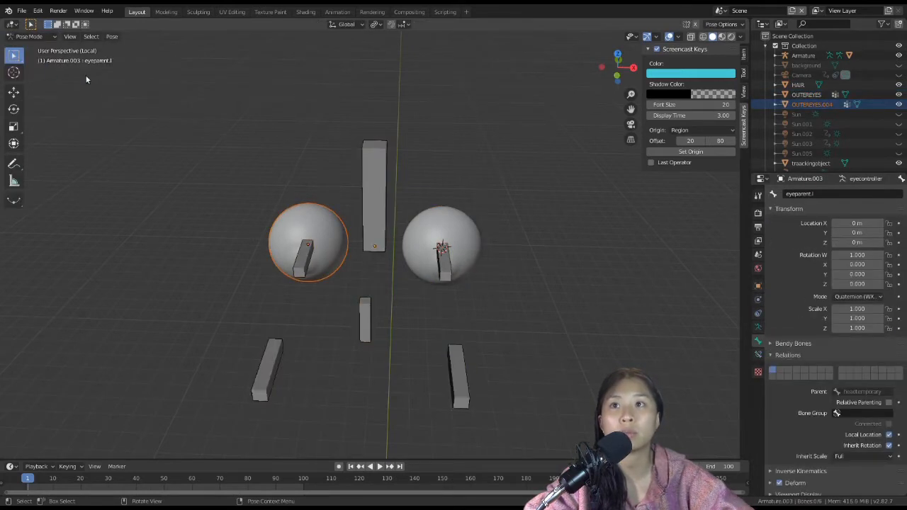
{"action": "left_click", "coordinate": [306, 261]}
{"action": "key", "text": "ctrl+p"}
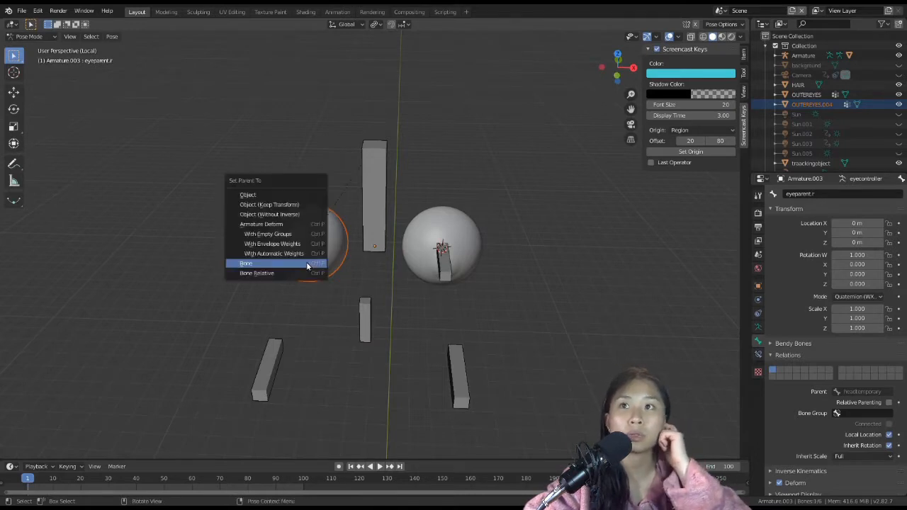
{"action": "left_click", "coordinate": [306, 263]}
Step: Add a Track To constraint to the eyeparent.r bone with eyecontroller.r as its target
{"action": "middle_click_drag", "start_coordinate": [305, 281], "coordinate": [278, 305]}
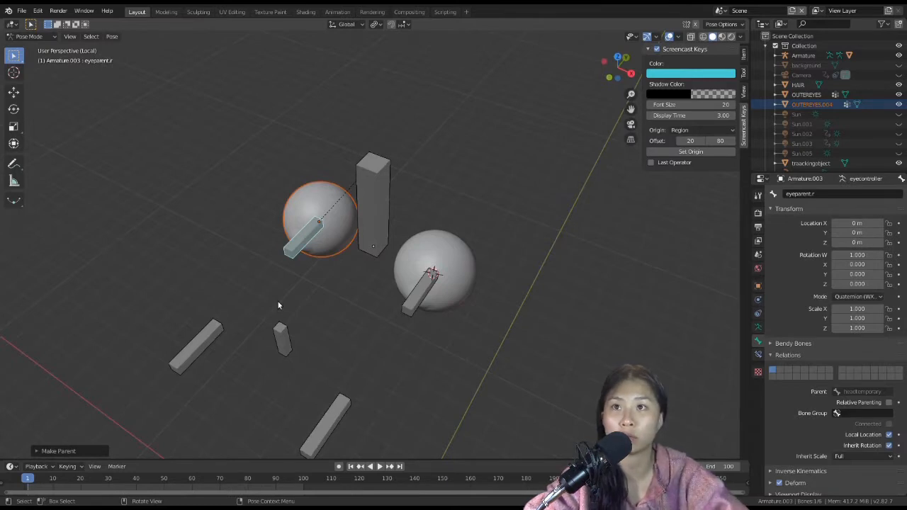
{"action": "middle_click_drag", "start_coordinate": [290, 277], "coordinate": [138, 100]}
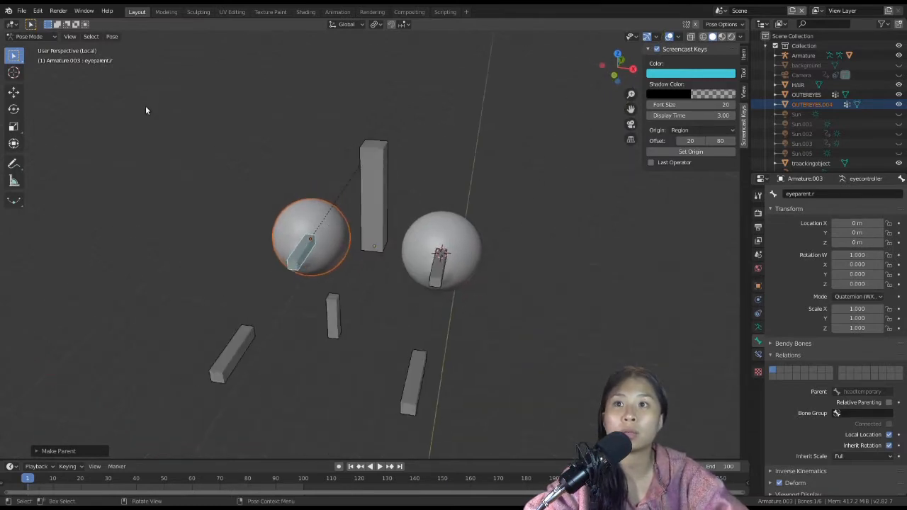
{"action": "middle_click_drag", "start_coordinate": [267, 214], "coordinate": [294, 179]}
{"action": "left_click", "coordinate": [370, 228]}
{"action": "middle_click_drag", "start_coordinate": [378, 244], "coordinate": [361, 275]}
{"action": "left_click", "coordinate": [241, 333]}
{"action": "left_click", "coordinate": [305, 253], "text": "shift"}
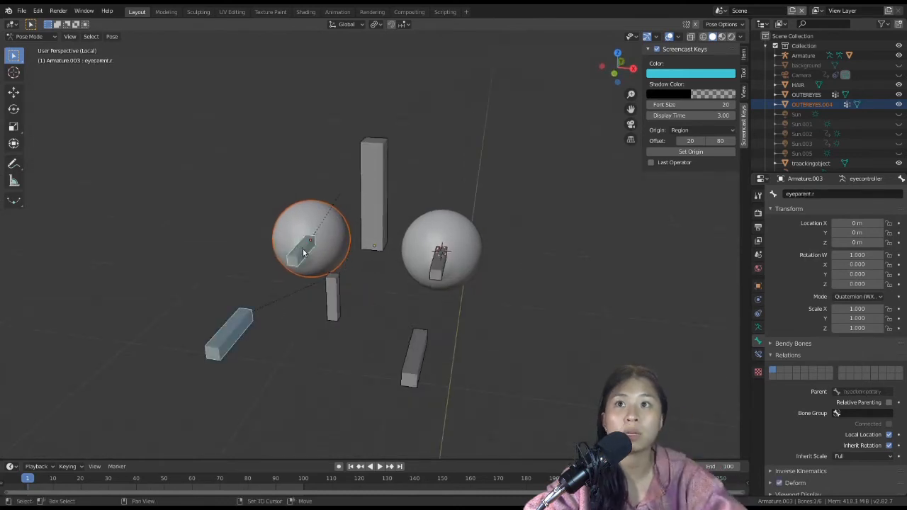
{"action": "key", "text": "ctrl+shift+c"}
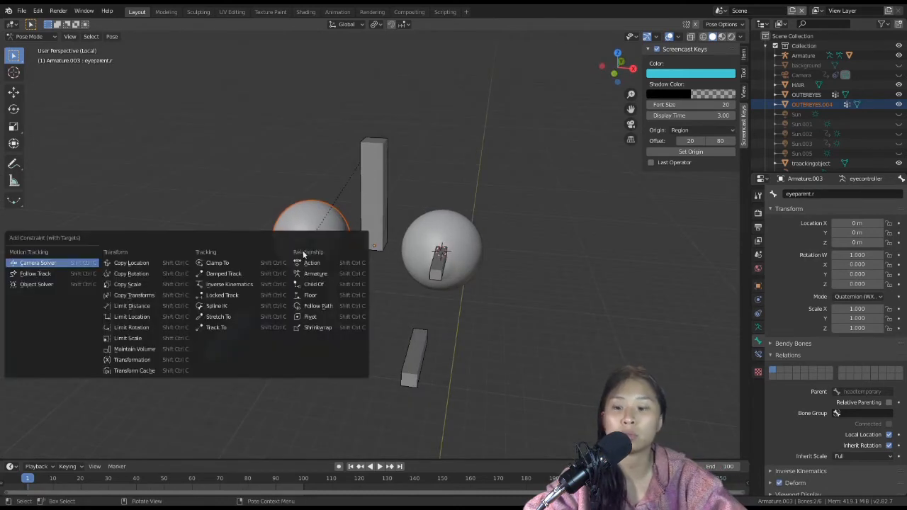
{"action": "left_click", "coordinate": [217, 327]}
Step: Add a Track To constraint to the eyeparent.l bone with eyecontroller.l as its target
{"action": "left_click", "coordinate": [412, 347]}
{"action": "left_click", "coordinate": [433, 263], "text": "shift"}
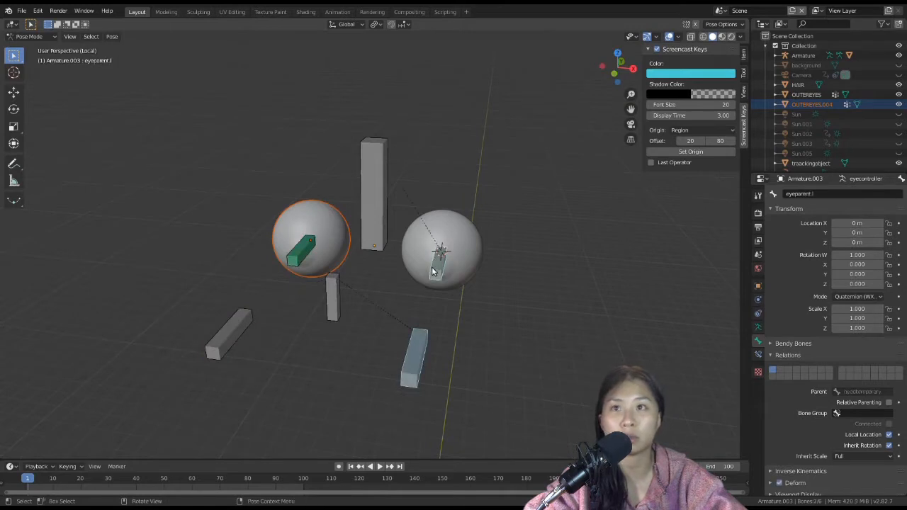
{"action": "key", "text": "ctrl+shift+c"}
{"action": "left_click", "coordinate": [431, 269]}
Step: Test the eye tracking by moving the eyecontroller bone about 0.39 m toward the character's right and 0.28 m up
{"action": "left_click", "coordinate": [332, 301]}
{"action": "middle_click_drag", "start_coordinate": [351, 321], "coordinate": [361, 340]}
{"action": "key", "text": "g"}
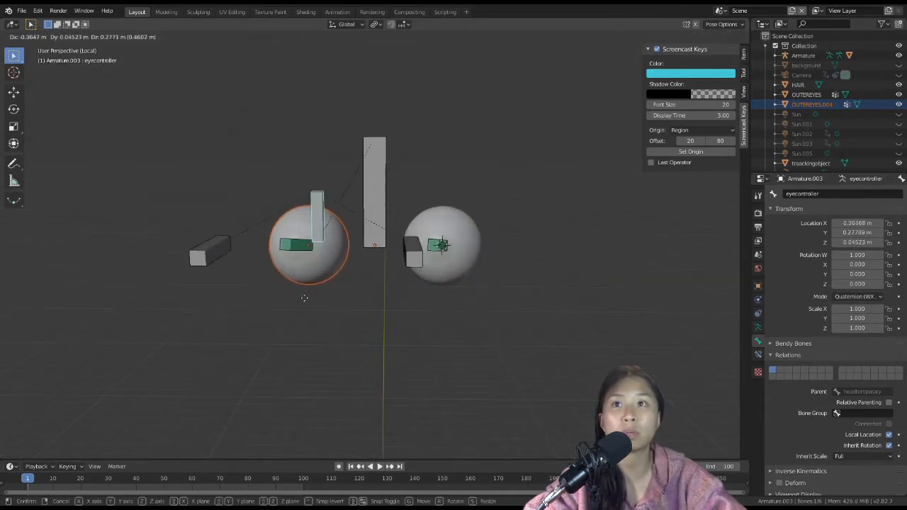
{"action": "left_click", "coordinate": [304, 299]}
{"action": "left_click", "coordinate": [574, 195]}
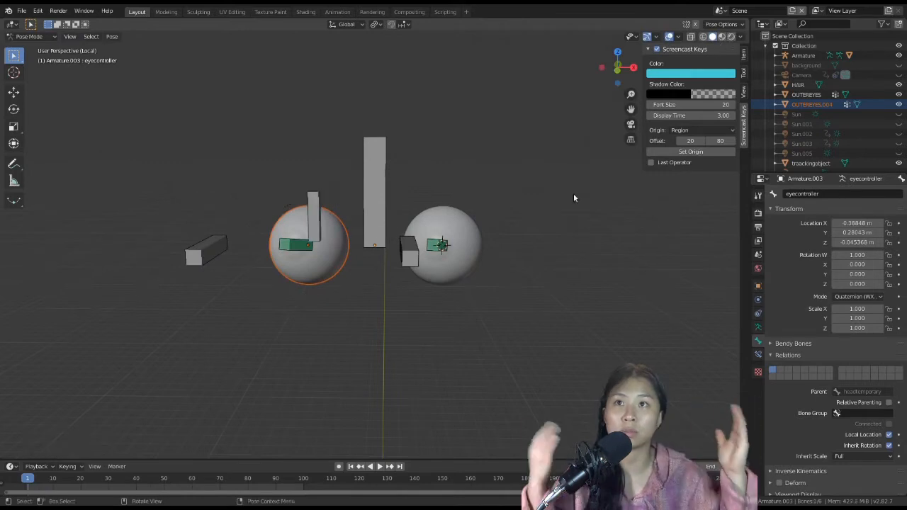
Step: Preview the eyeballs with their materials and test the eye tracking by moving the eyecontroller bone
{"action": "left_click", "coordinate": [721, 37]}
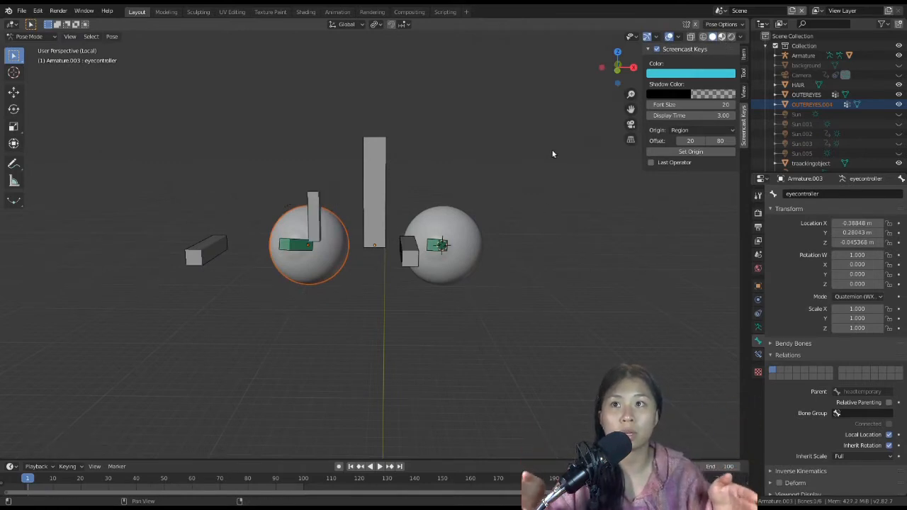
{"action": "middle_click_drag", "start_coordinate": [356, 244], "coordinate": [425, 293]}
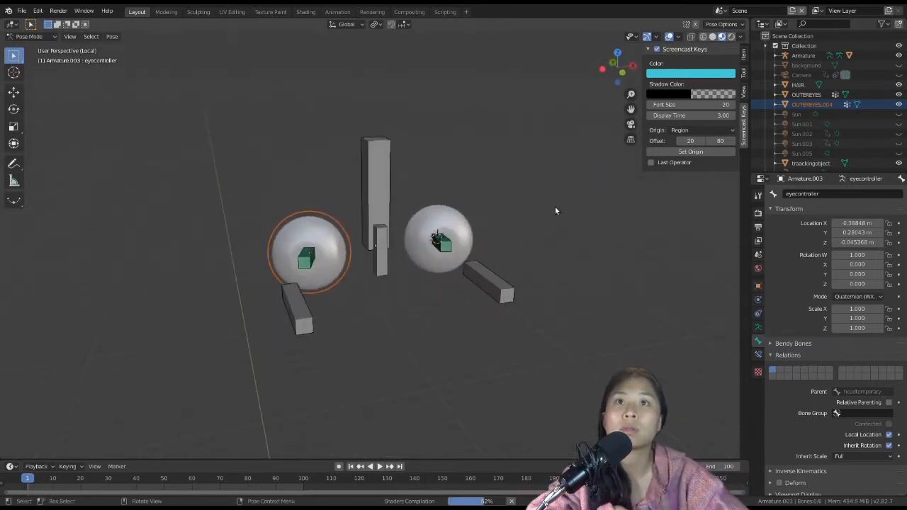
{"action": "key", "text": "n"}
{"action": "middle_click_drag", "start_coordinate": [388, 254], "coordinate": [433, 255]}
{"action": "key", "text": "g"}
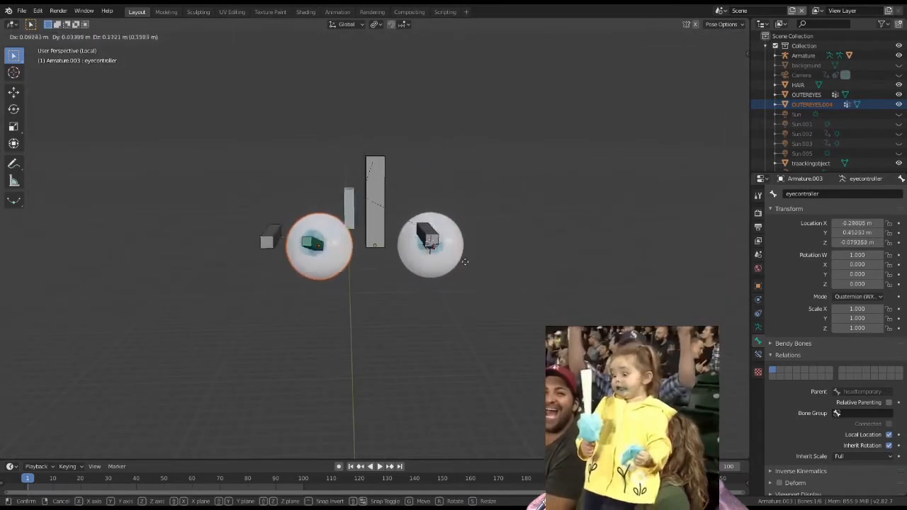
{"action": "left_click", "coordinate": [488, 305]}
Step: Open the armature data settings of the eye rig and return the viewport to solid shading
{"action": "key", "text": "Tab"}
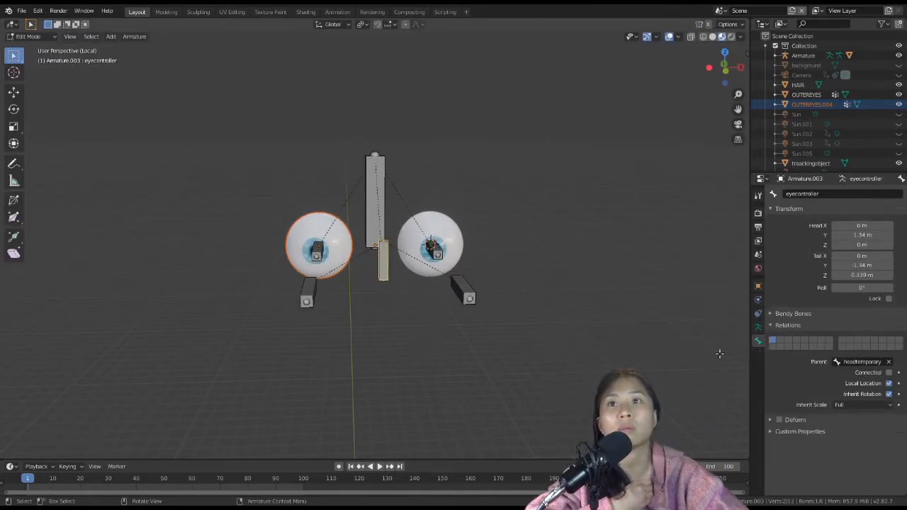
{"action": "left_click", "coordinate": [759, 326]}
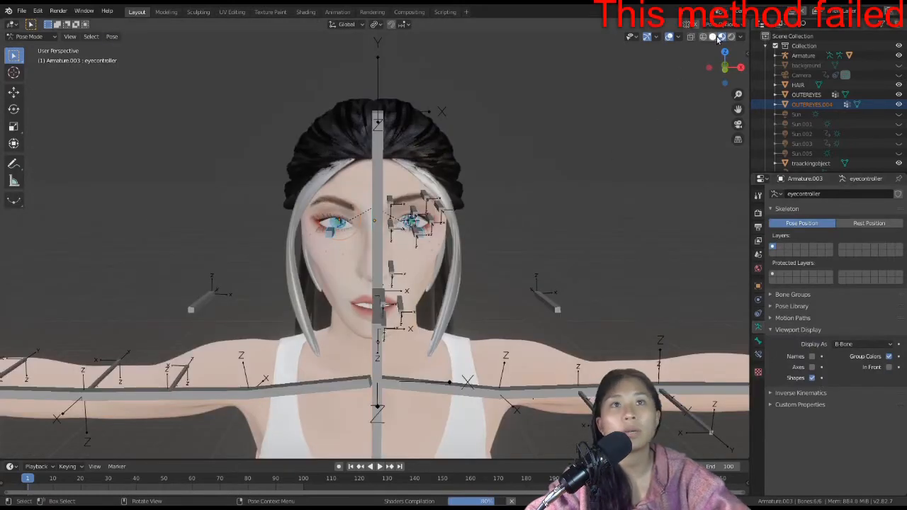
{"action": "left_click", "coordinate": [713, 37]}
{"action": "scroll", "coordinate": [484, 224], "scroll_direction": "up", "scroll_amount": 3}
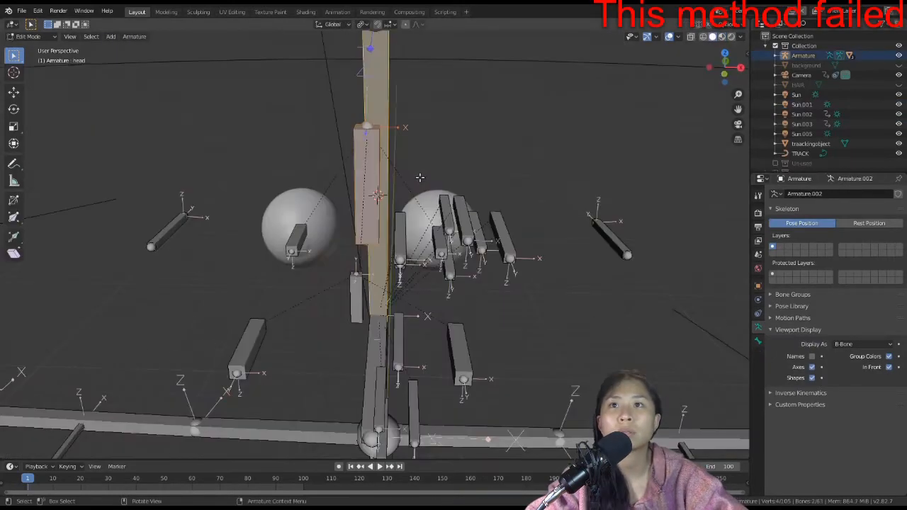
Step: Delete the headtemporary bone from the combined armature and return to Object Mode
{"action": "mouse_move", "coordinate": [285, 153]}
{"action": "middle_mouse_down"}
{"action": "mouse_move", "coordinate": [277, 160]}
{"action": "mouse_move", "coordinate": [286, 153]}
{"action": "middle_mouse_up"}
{"action": "left_click", "coordinate": [280, 154]}
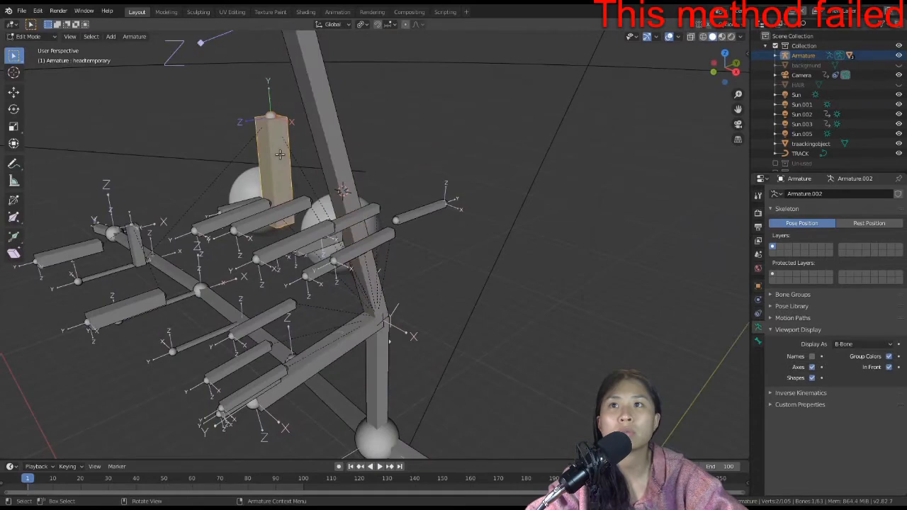
{"action": "key", "text": "x"}
{"action": "left_click", "coordinate": [305, 183]}
{"action": "middle_click_drag", "start_coordinate": [305, 184], "coordinate": [325, 312]}
{"action": "left_click", "coordinate": [314, 257]}
{"action": "key", "text": "Tab"}
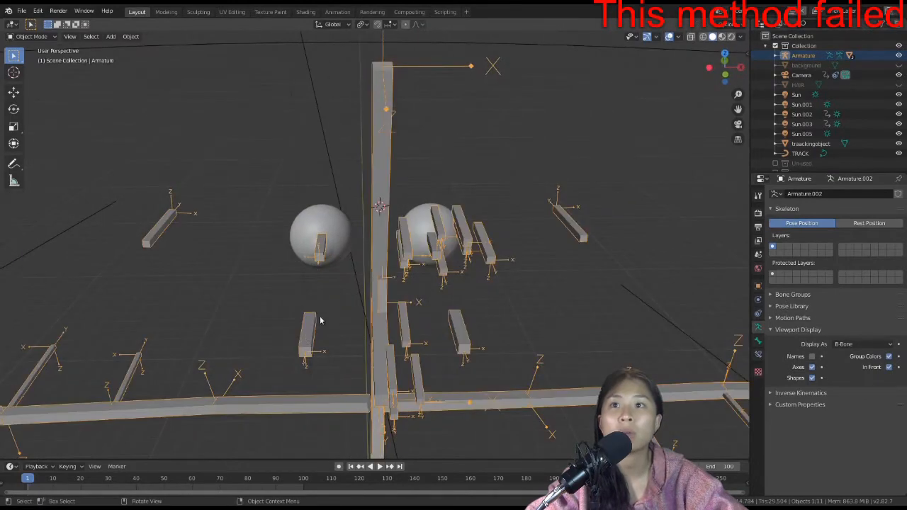
Step: Try to parent the BODY mesh to the combined armature with automatic weights
{"action": "left_click", "coordinate": [329, 243]}
{"action": "middle_click_drag", "start_coordinate": [330, 245], "coordinate": [330, 254]}
{"action": "left_click", "coordinate": [318, 253]}
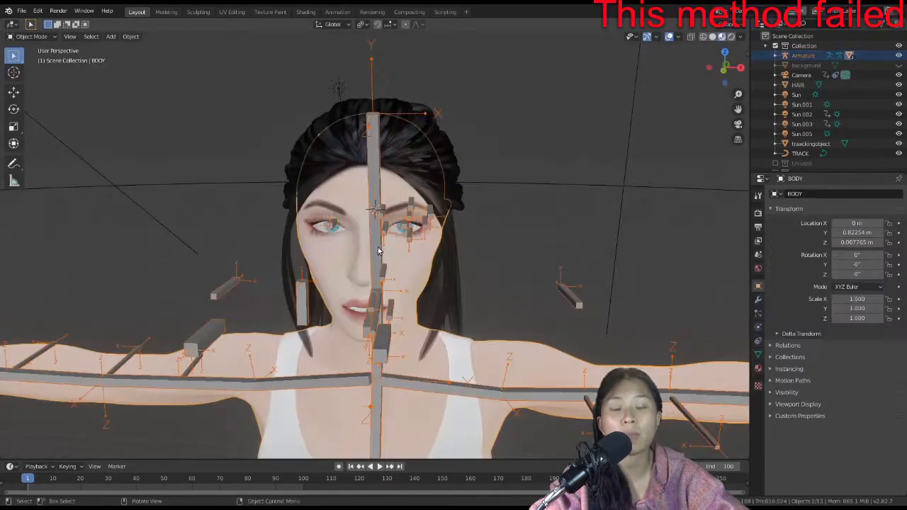
{"action": "left_click", "coordinate": [422, 270]}
{"action": "left_click", "coordinate": [389, 253], "text": "shift"}
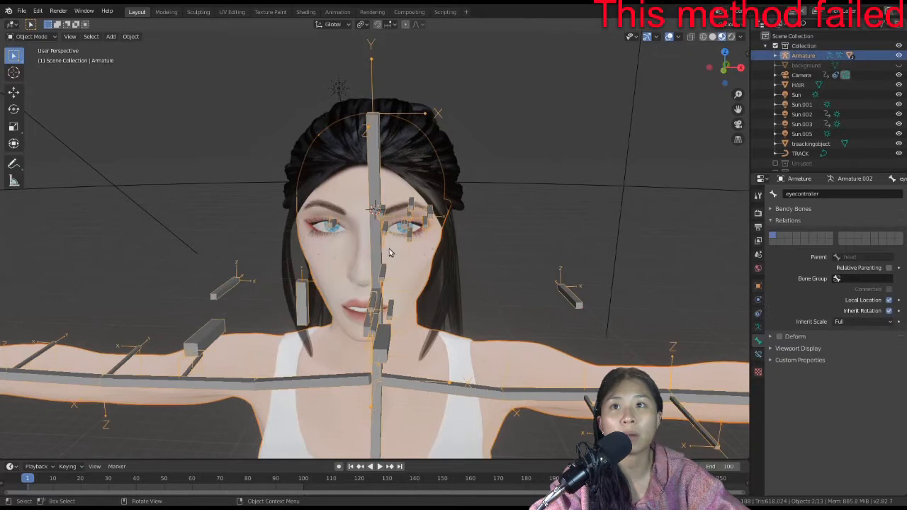
{"action": "key", "text": "ctrl+p"}
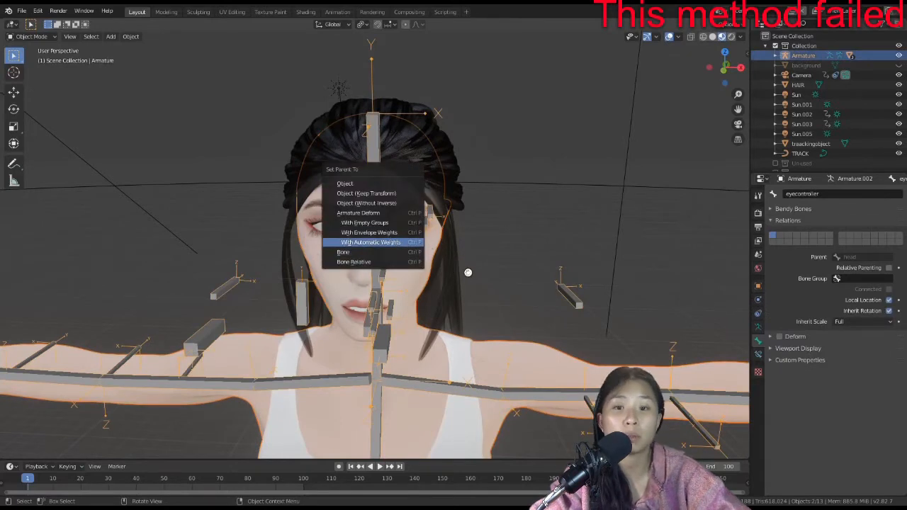
{"action": "key", "text": "Return"}
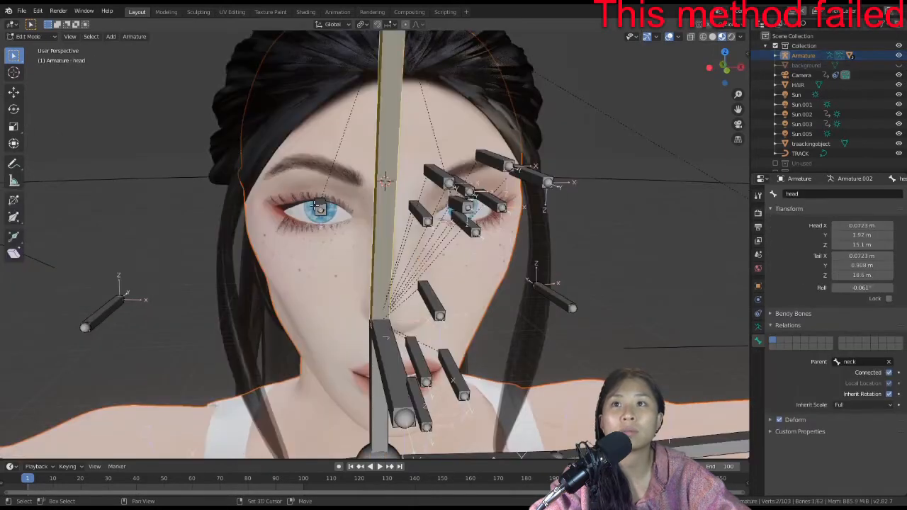
Step: Try to separate the head bone, both eyeparent bones and the three eyecontroller bones into their own armature
{"action": "left_click", "coordinate": [319, 206]}
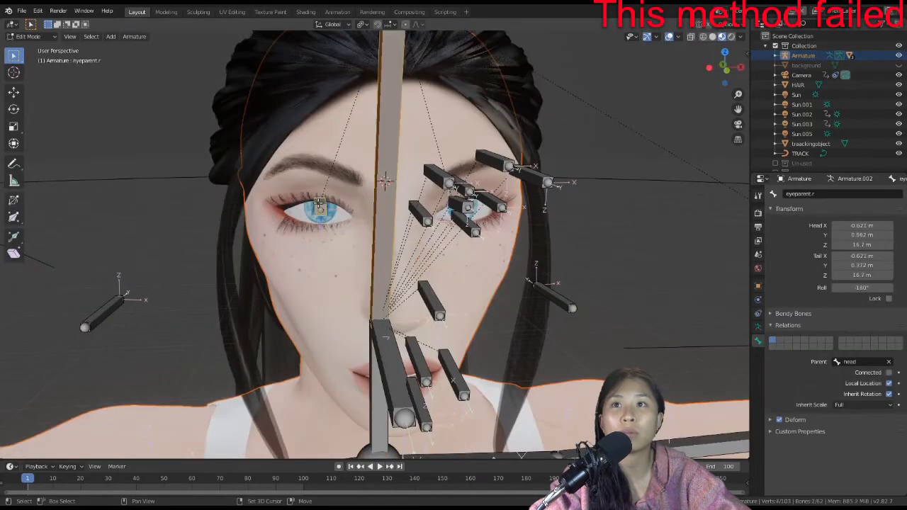
{"action": "middle_click_drag", "start_coordinate": [453, 199], "coordinate": [434, 203]}
{"action": "left_click", "coordinate": [439, 208], "text": "shift"}
{"action": "scroll", "coordinate": [297, 244], "scroll_direction": "down", "scroll_amount": 5}
{"action": "middle_click_drag", "start_coordinate": [297, 244], "coordinate": [329, 247]}
{"action": "left_click", "coordinate": [161, 232], "text": "shift"}
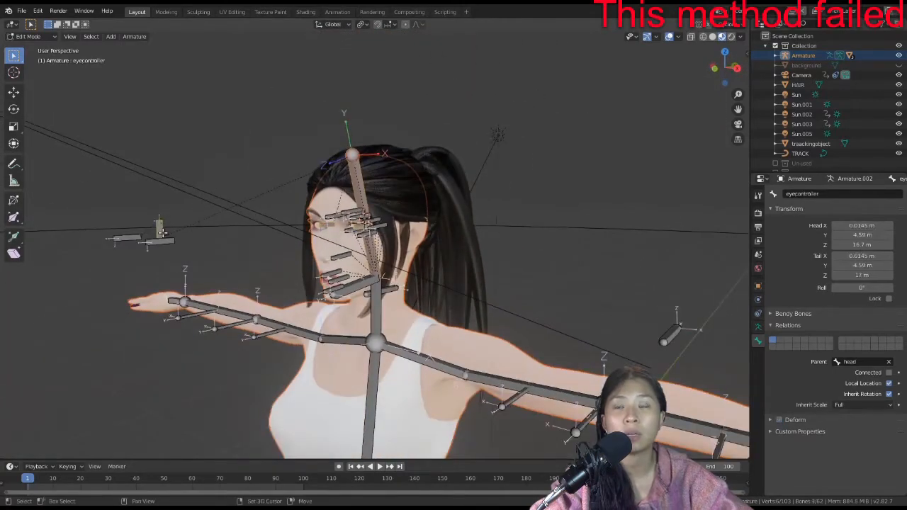
{"action": "left_click", "coordinate": [123, 241], "text": "shift"}
{"action": "left_click", "coordinate": [160, 241], "text": "shift"}
{"action": "key", "text": "p"}
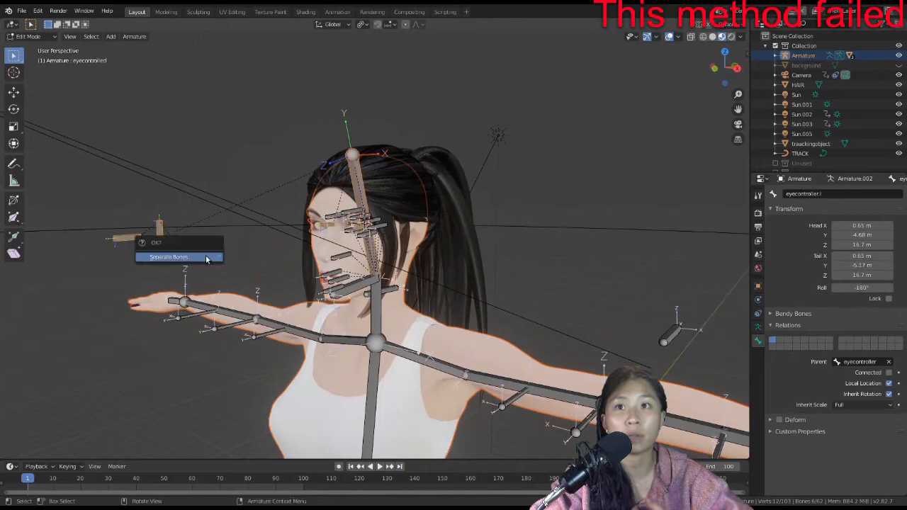
{"action": "left_click", "coordinate": [206, 260]}
{"action": "middle_click_drag", "start_coordinate": [207, 259], "coordinate": [297, 272]}
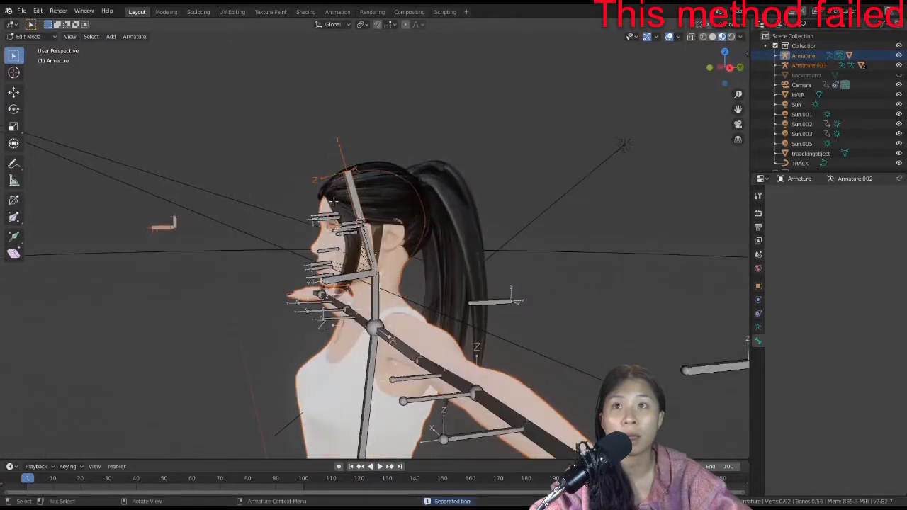
{"action": "left_click", "coordinate": [377, 253], "text": "ctrl"}
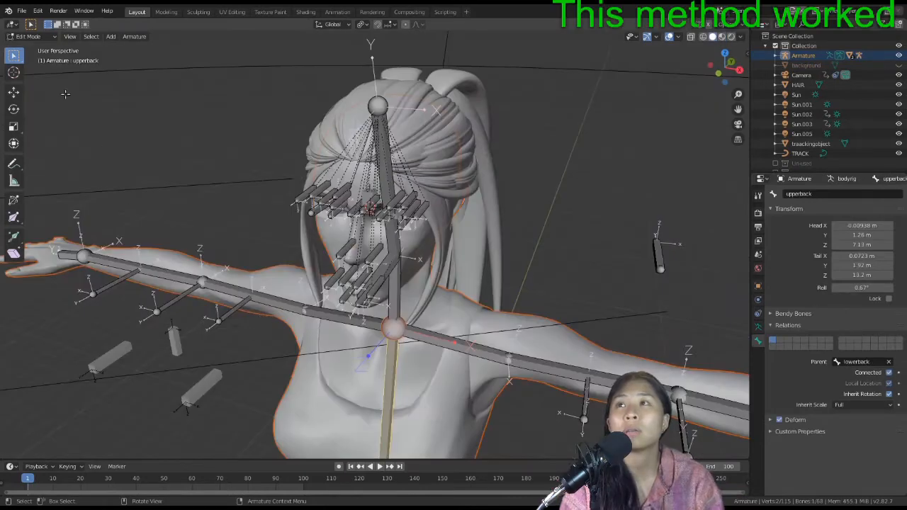
Step: In Object Mode, clear the parent of the eye rig, Armature.003
{"action": "left_click", "coordinate": [29, 36]}
{"action": "left_click", "coordinate": [34, 47]}
{"action": "middle_click_drag", "start_coordinate": [335, 218], "coordinate": [373, 204]}
{"action": "left_click", "coordinate": [374, 190]}
{"action": "key", "text": "alt+p"}
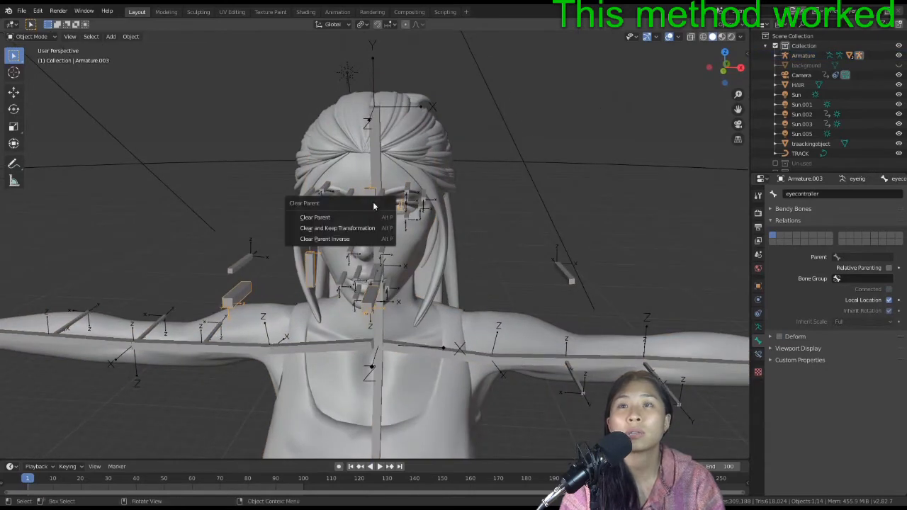
{"action": "left_click", "coordinate": [357, 217]}
{"action": "mouse_move", "coordinate": [361, 222]}
{"action": "middle_mouse_down"}
{"action": "mouse_move", "coordinate": [398, 265]}
{"action": "mouse_move", "coordinate": [365, 220]}
{"action": "mouse_move", "coordinate": [326, 215]}
{"action": "mouse_move", "coordinate": [369, 206]}
{"action": "middle_mouse_up"}
Step: Join the eye rig, Armature.003, into the body rig, Armature, with the body rig as the active object
{"action": "left_click", "coordinate": [30, 36]}
{"action": "left_click", "coordinate": [35, 59]}
{"action": "left_click", "coordinate": [29, 36]}
{"action": "left_click", "coordinate": [39, 46]}
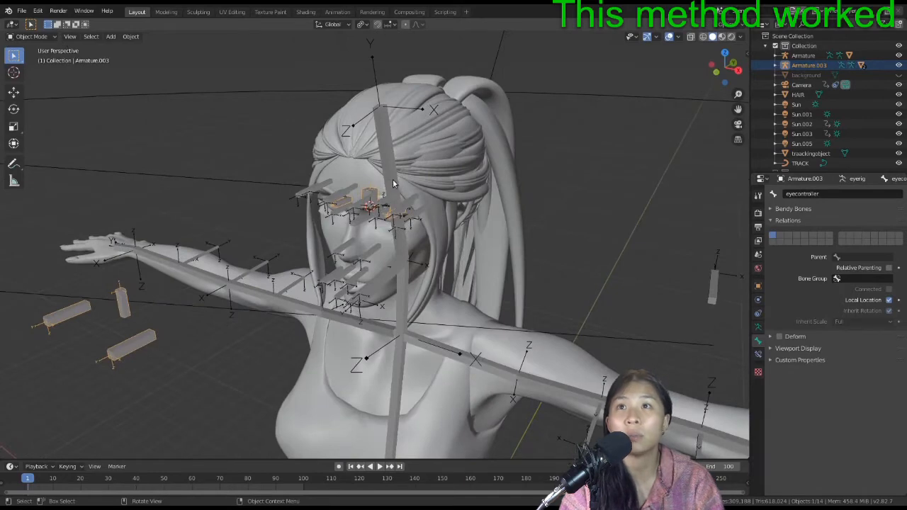
{"action": "left_click", "coordinate": [396, 185], "text": "shift"}
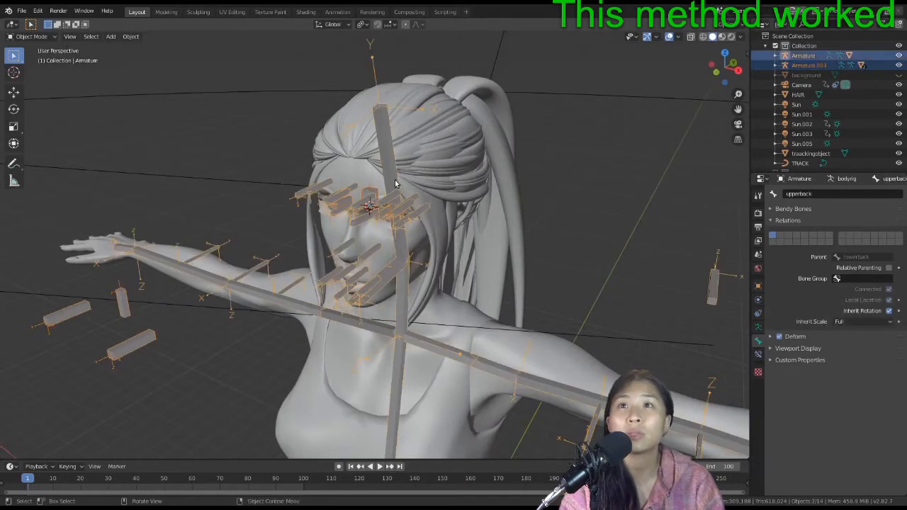
{"action": "key", "text": "ctrl+j"}
{"action": "middle_click_drag", "start_coordinate": [400, 199], "coordinate": [402, 235]}
{"action": "scroll", "coordinate": [402, 236], "scroll_direction": "down", "scroll_amount": 5}
Step: In Edit Mode, parent the headtemporary bone between the eyes to the head bone, and return to Object Mode
{"action": "key", "text": "Tab"}
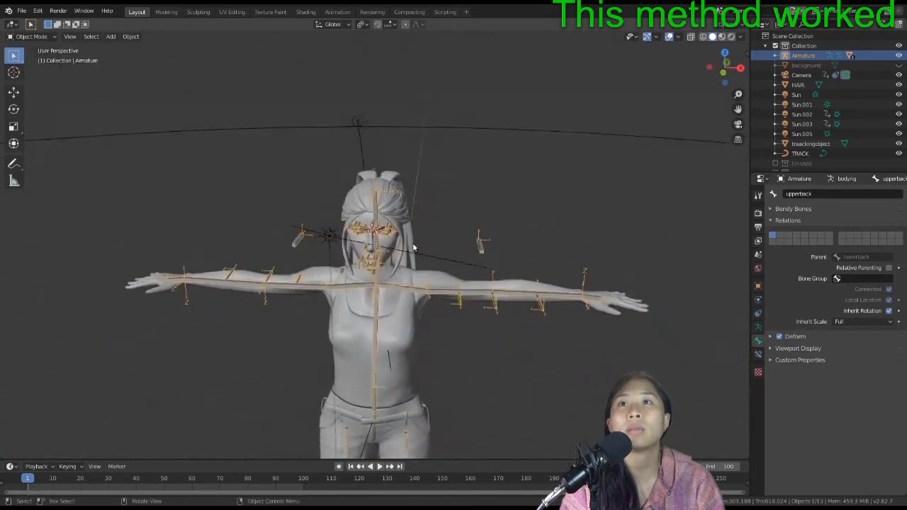
{"action": "scroll", "coordinate": [412, 242], "scroll_direction": "up", "scroll_amount": 8}
{"action": "left_click", "coordinate": [365, 165]}
{"action": "middle_click_drag", "start_coordinate": [366, 164], "coordinate": [368, 184]}
{"action": "left_click", "coordinate": [404, 142], "text": "shift"}
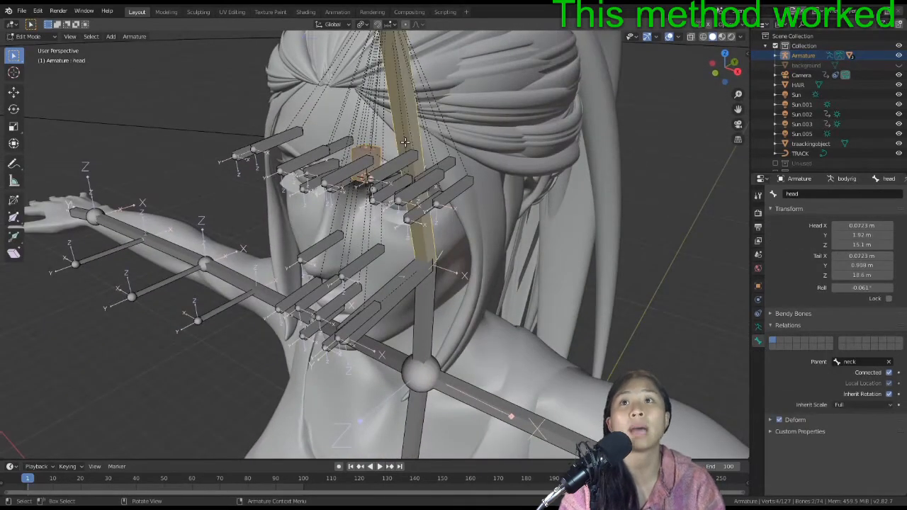
{"action": "key", "text": "ctrl+p"}
{"action": "left_click", "coordinate": [403, 143]}
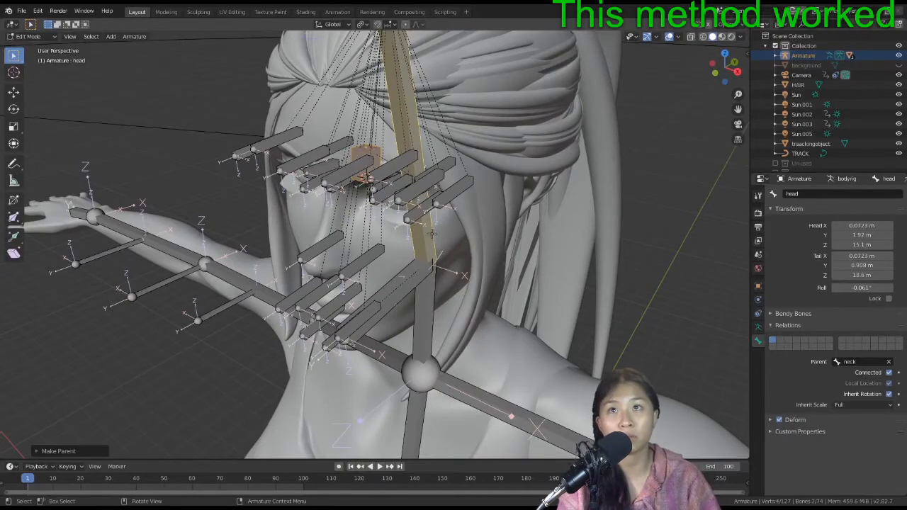
{"action": "middle_click_drag", "start_coordinate": [429, 226], "coordinate": [463, 216]}
{"action": "left_click", "coordinate": [26, 36]}
{"action": "left_click", "coordinate": [28, 46]}
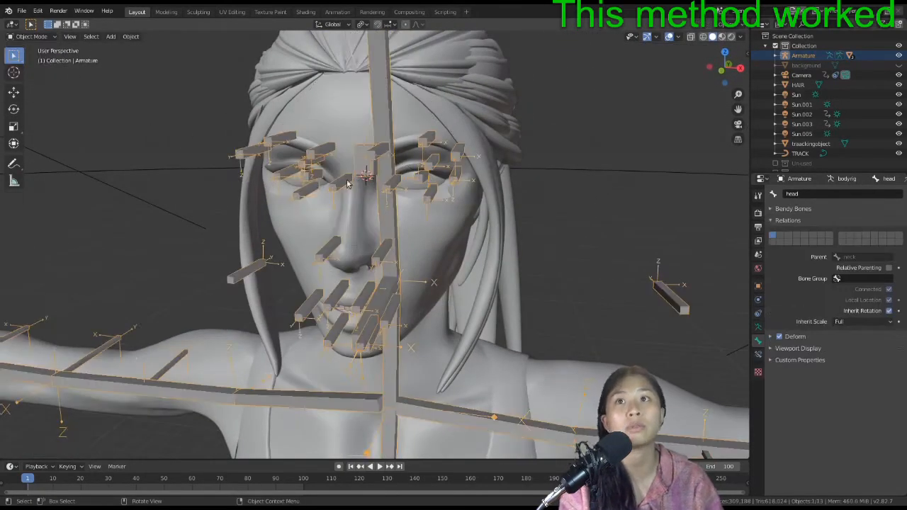
Step: Parent the BODY mesh to the joined Armature with automatic weights
{"action": "middle_click_drag", "start_coordinate": [340, 199], "coordinate": [344, 179]}
{"action": "scroll", "coordinate": [395, 257], "scroll_direction": "down", "scroll_amount": 3}
{"action": "left_click", "coordinate": [402, 245]}
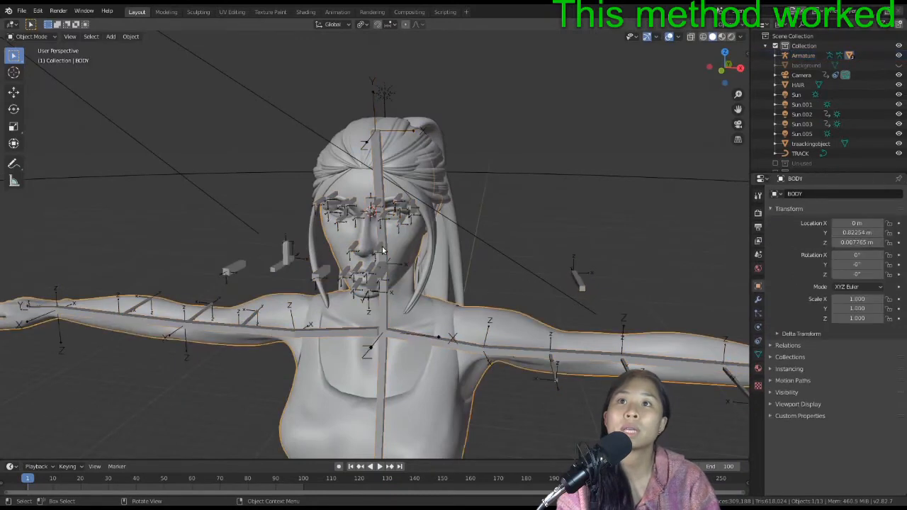
{"action": "left_click", "coordinate": [392, 229]}
{"action": "left_click", "coordinate": [411, 265]}
{"action": "middle_click_drag", "start_coordinate": [413, 267], "coordinate": [382, 326]}
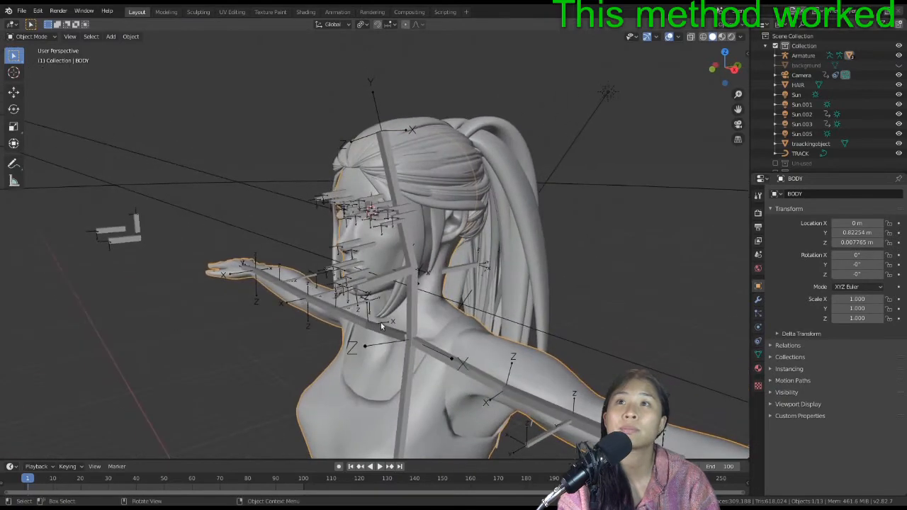
{"action": "left_click", "coordinate": [137, 230]}
{"action": "key", "text": "ctrl+p"}
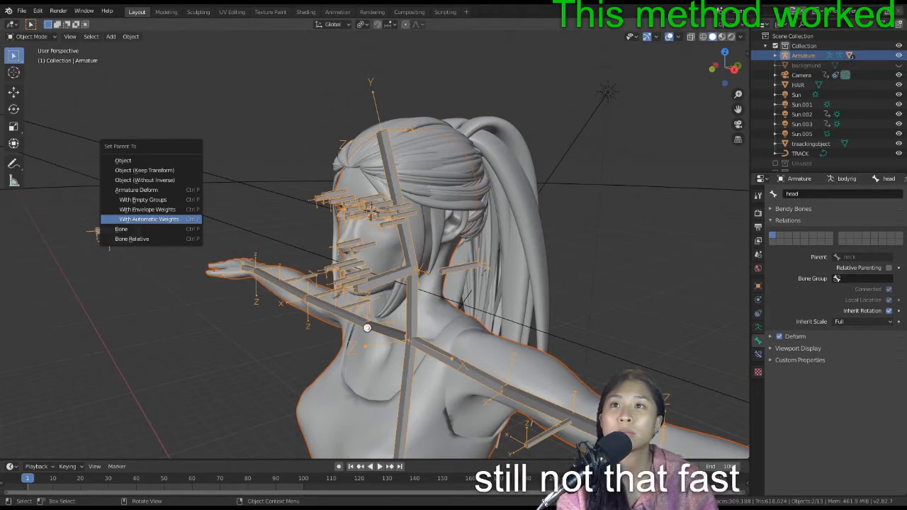
{"action": "left_click", "coordinate": [149, 219]}
Step: In Pose Mode, test the joined rig by moving the eyecontroller bone about 0.25 m on X, 0.62 m on Y and -0.23 m on Z
{"action": "middle_click_drag", "start_coordinate": [376, 333], "coordinate": [298, 182]}
{"action": "left_click", "coordinate": [28, 36]}
{"action": "left_click", "coordinate": [32, 73]}
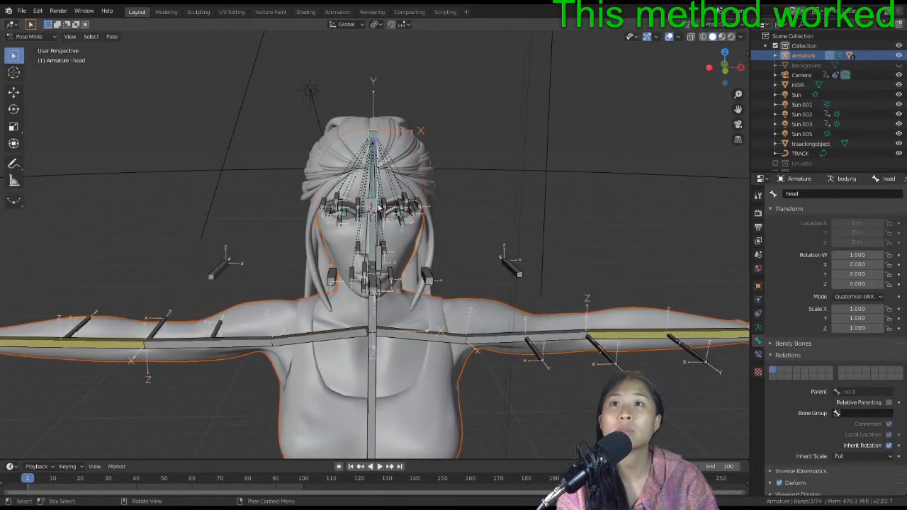
{"action": "left_click", "coordinate": [373, 206]}
{"action": "scroll", "coordinate": [416, 228], "scroll_direction": "down", "scroll_amount": 4}
{"action": "scroll", "coordinate": [408, 225], "scroll_direction": "up", "scroll_amount": 4}
{"action": "middle_click_drag", "start_coordinate": [407, 224], "coordinate": [340, 236]}
{"action": "left_click", "coordinate": [202, 265]}
{"action": "key", "text": "g"}
{"action": "left_click", "coordinate": [247, 220]}
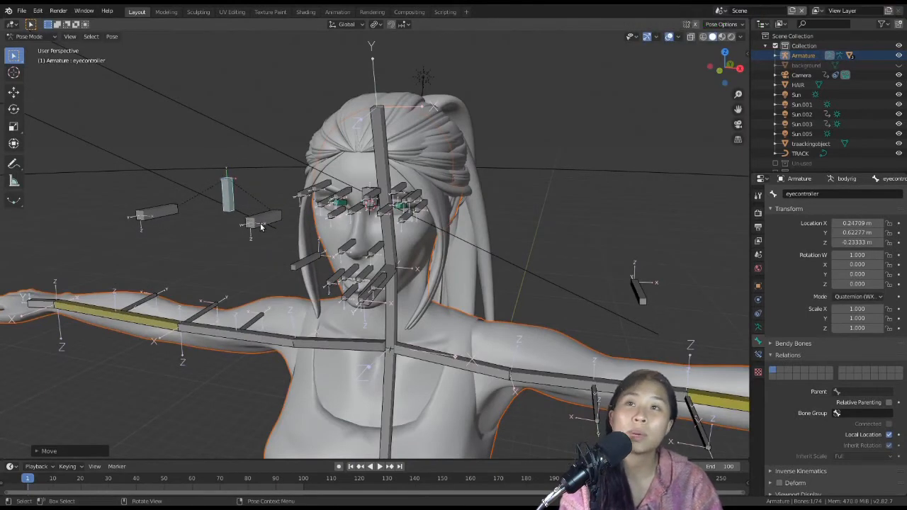
{"action": "key", "text": "a"}
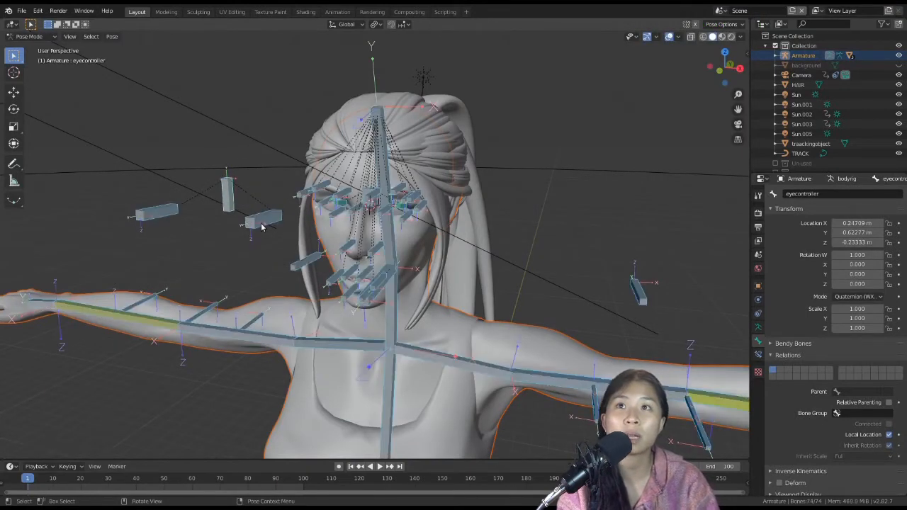
Step: Test the face and head deformation by rotating the head bone backward and forward, and select all bones
{"action": "middle_click_drag", "start_coordinate": [261, 223], "coordinate": [454, 264]}
{"action": "left_click", "coordinate": [474, 271]}
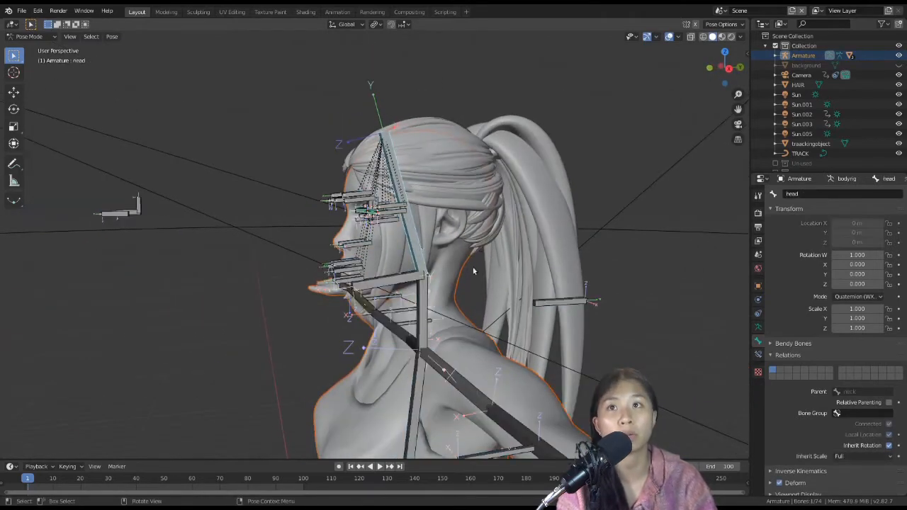
{"action": "key", "text": "r"}
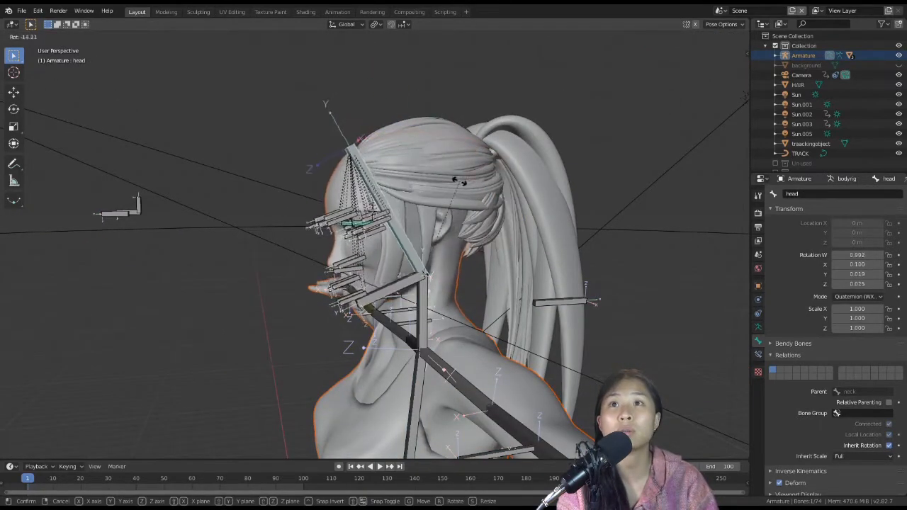
{"action": "left_click", "coordinate": [572, 179]}
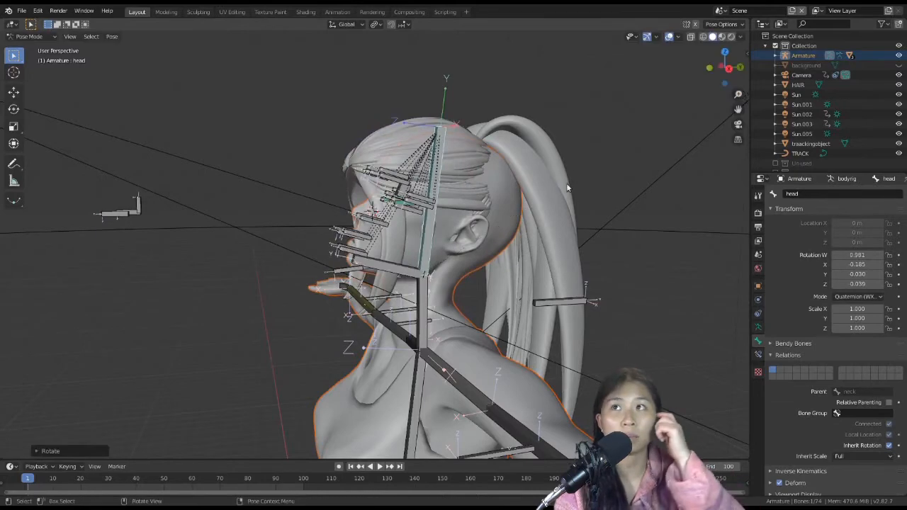
{"action": "key", "text": "r"}
{"action": "left_click", "coordinate": [482, 184]}
{"action": "key", "text": "a"}
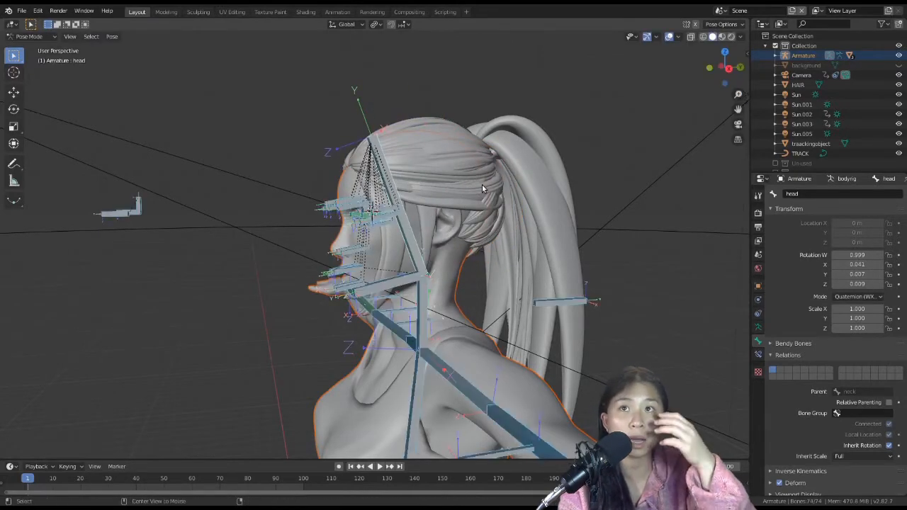
{"action": "middle_click_drag", "start_coordinate": [482, 189], "coordinate": [500, 283]}
{"action": "scroll", "coordinate": [491, 258], "scroll_direction": "down", "scroll_amount": 2}
{"action": "scroll", "coordinate": [492, 257], "scroll_direction": "up", "scroll_amount": 6}
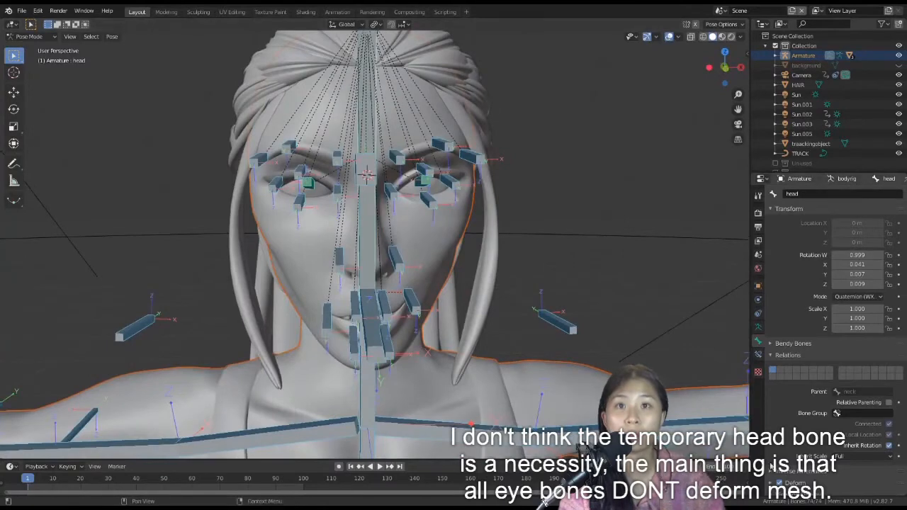
Step: Turn off the armature's In Front display and clear the rotation of all selected pose bones
{"action": "left_click", "coordinate": [759, 329]}
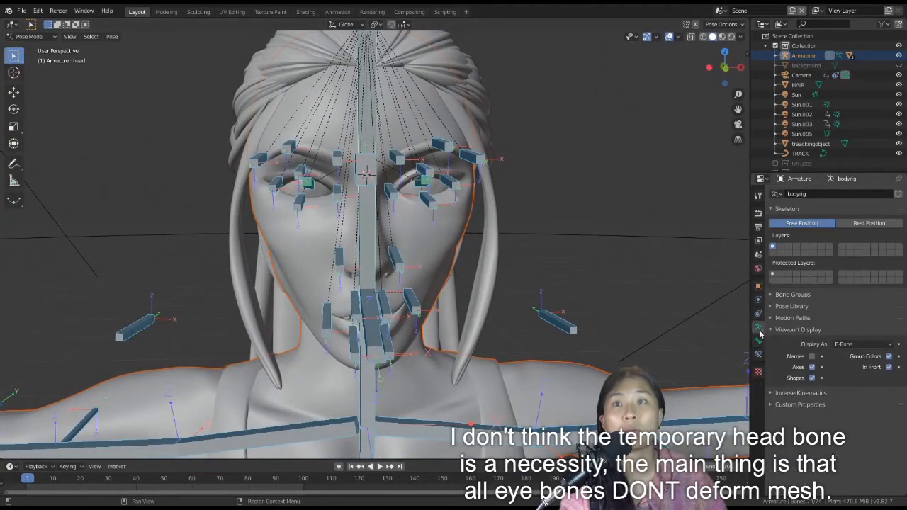
{"action": "left_click", "coordinate": [889, 367]}
{"action": "middle_click_drag", "start_coordinate": [605, 329], "coordinate": [630, 335]}
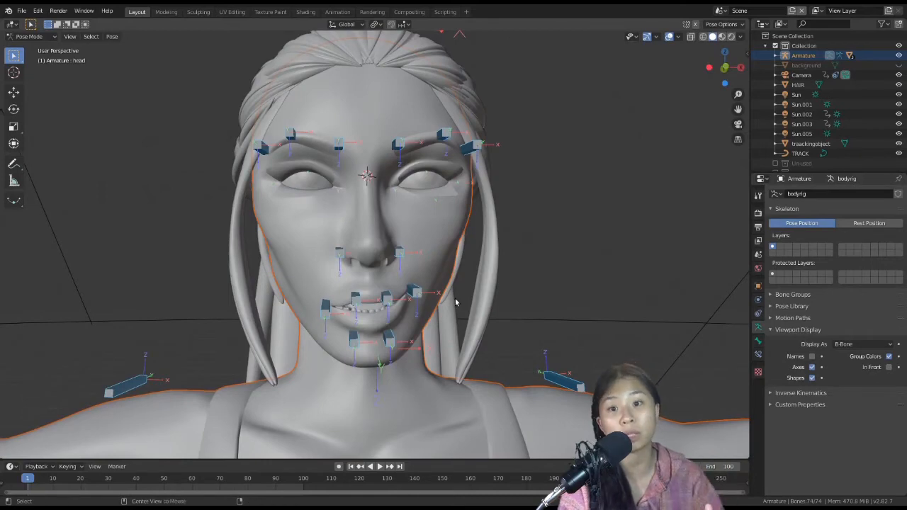
{"action": "key", "text": "alt+r"}
{"action": "scroll", "coordinate": [440, 265], "scroll_direction": "down", "scroll_amount": 6}
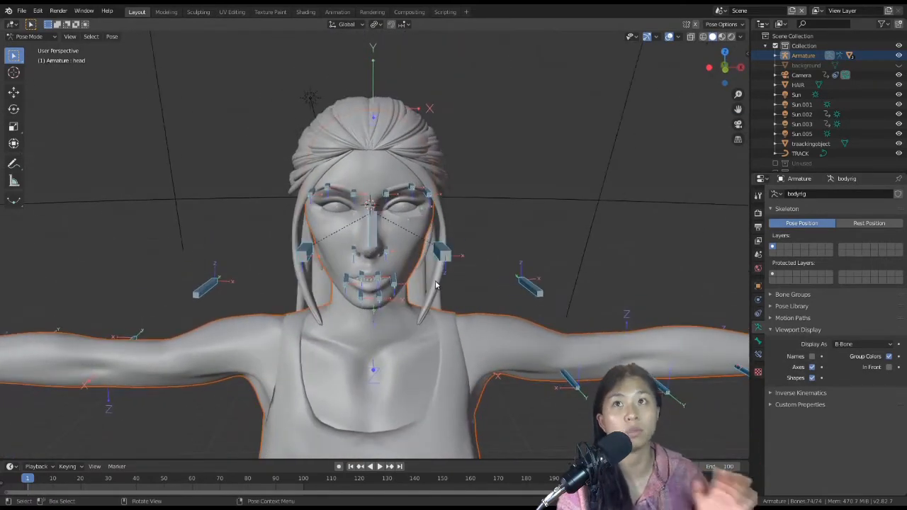
Step: In front view, test the mouth deformation by moving the left lip-corner bone and the left upper-lip bone upward
{"action": "key", "text": "KP_1"}
{"action": "scroll", "coordinate": [449, 321], "scroll_direction": "up", "scroll_amount": 5}
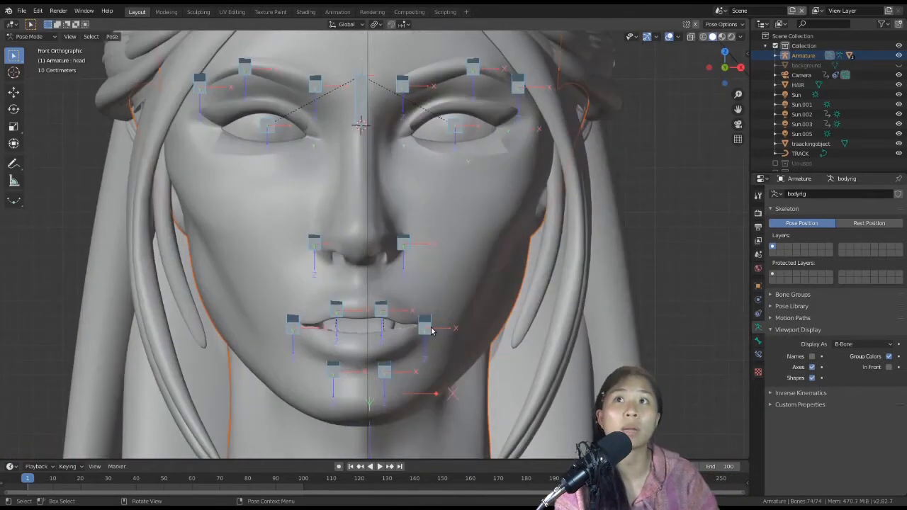
{"action": "left_click", "coordinate": [425, 327]}
{"action": "key", "text": "g"}
{"action": "left_click", "coordinate": [440, 315]}
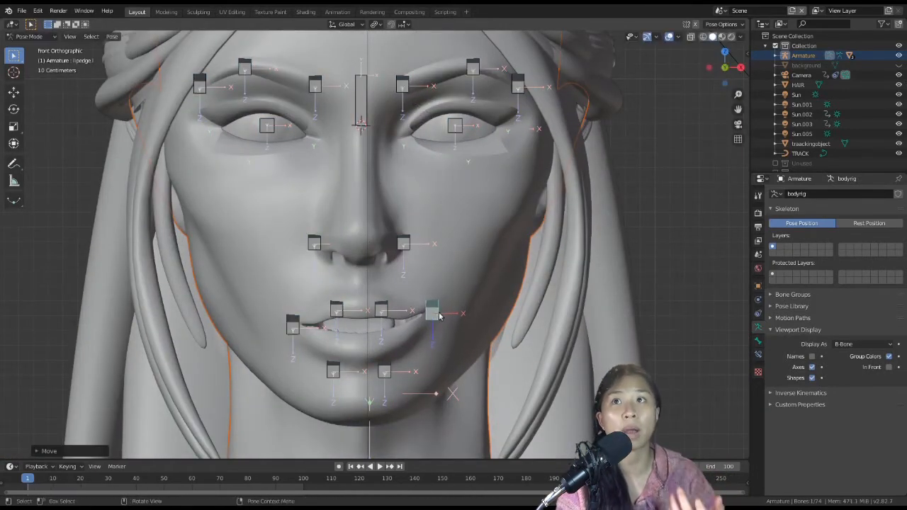
{"action": "left_click", "coordinate": [377, 305]}
{"action": "key", "text": "g"}
{"action": "left_click", "coordinate": [375, 284]}
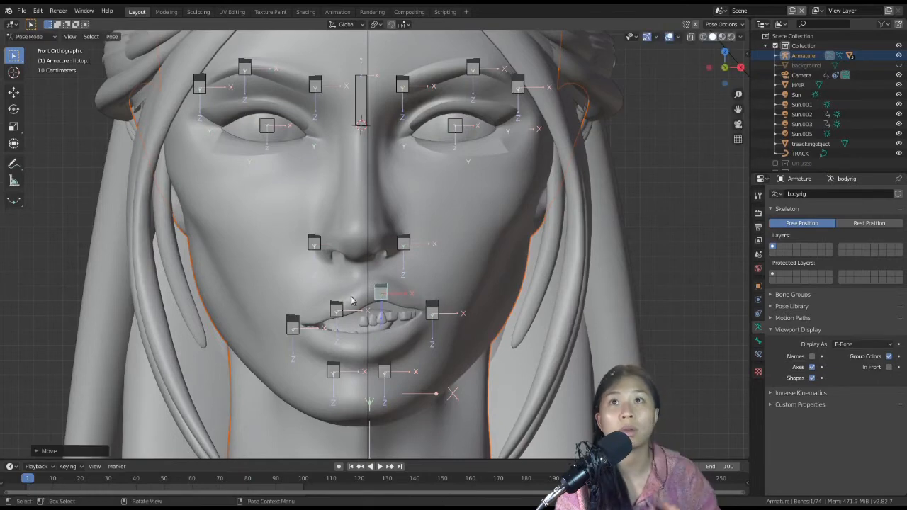
Step: Raise the right upper-lip and right lip-corner bones to test the smile, and clear the location of all bones
{"action": "key", "text": "g"}
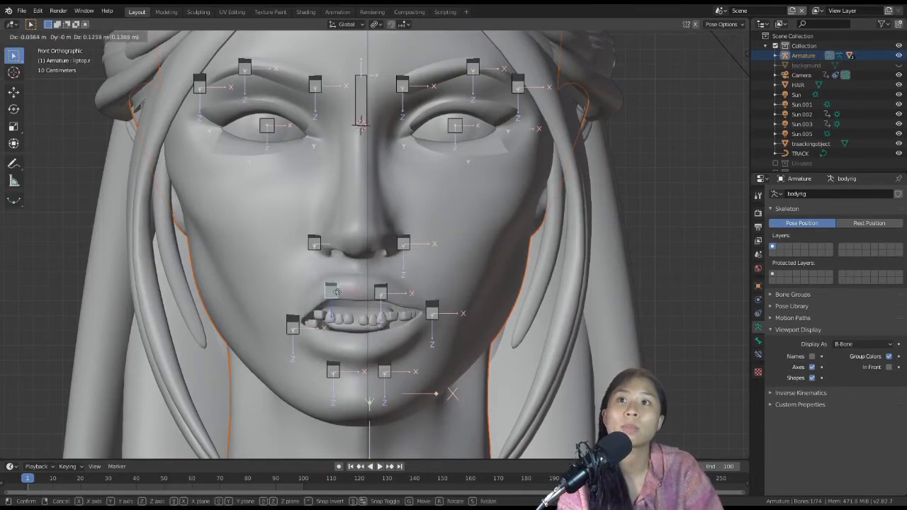
{"action": "left_click", "coordinate": [341, 294]}
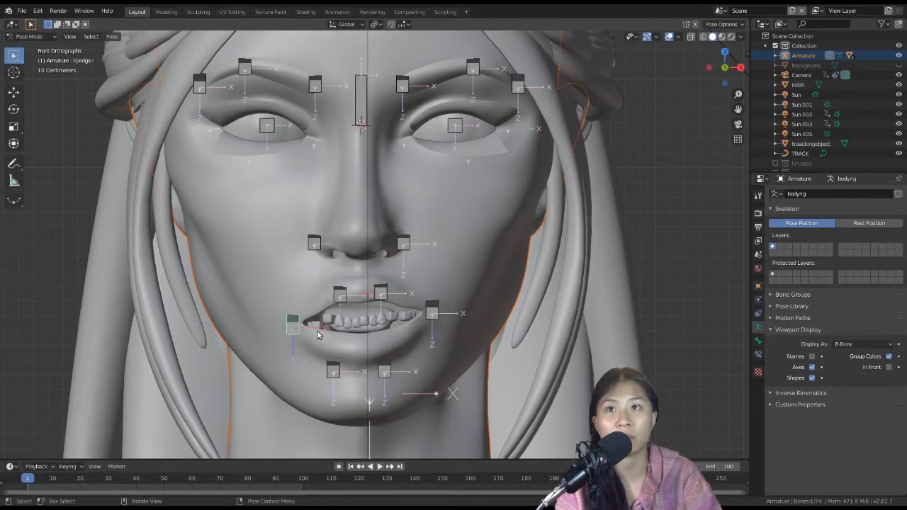
{"action": "key", "text": "g"}
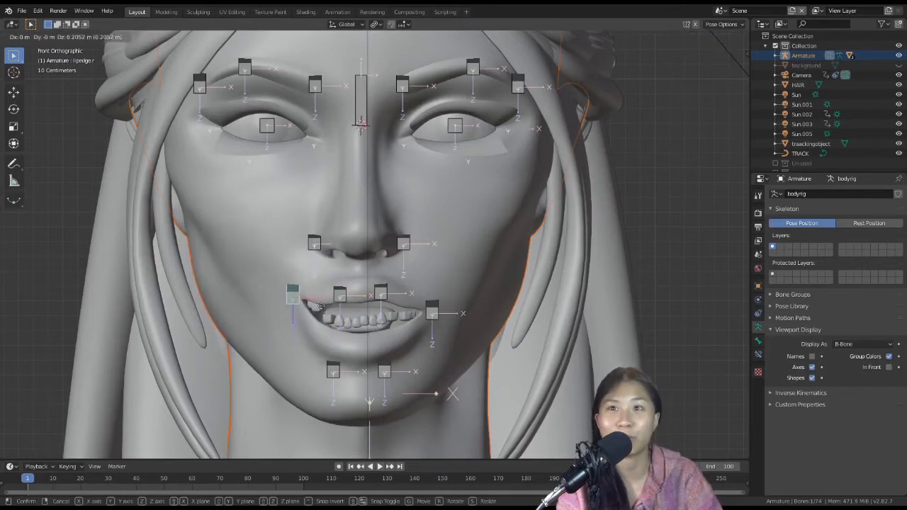
{"action": "left_click", "coordinate": [313, 319]}
{"action": "key", "text": "a"}
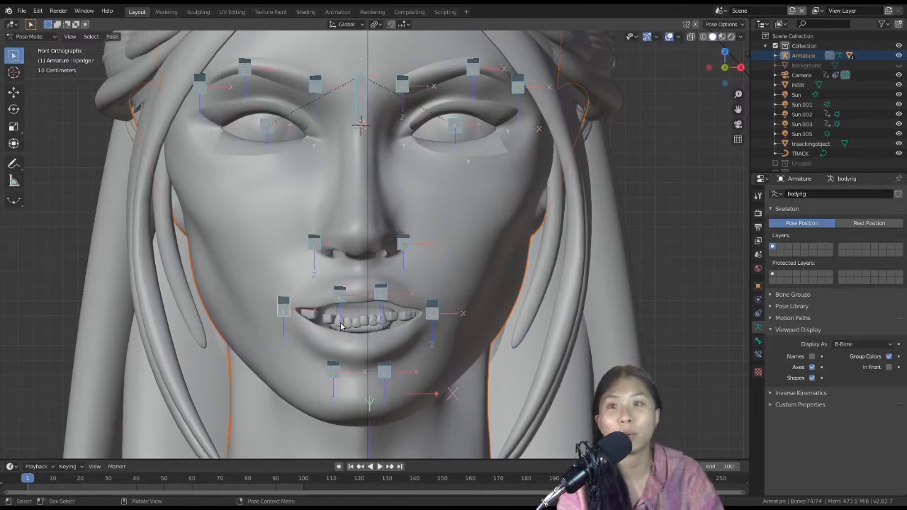
{"action": "key", "text": "alt+g"}
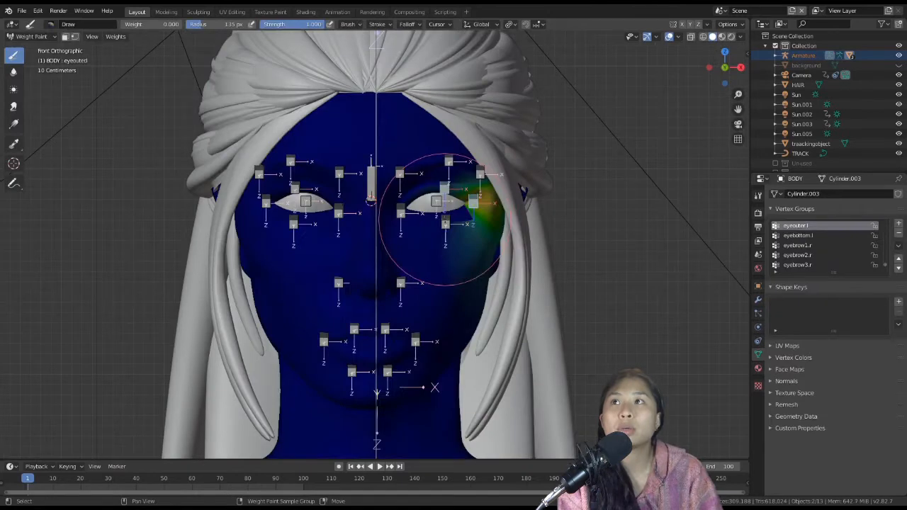
Step: Inspect the weights of the eyebottom.l and eyetop.l bones on the BODY mesh, and leave Weight Paint mode
{"action": "left_click", "coordinate": [442, 184], "text": "ctrl"}
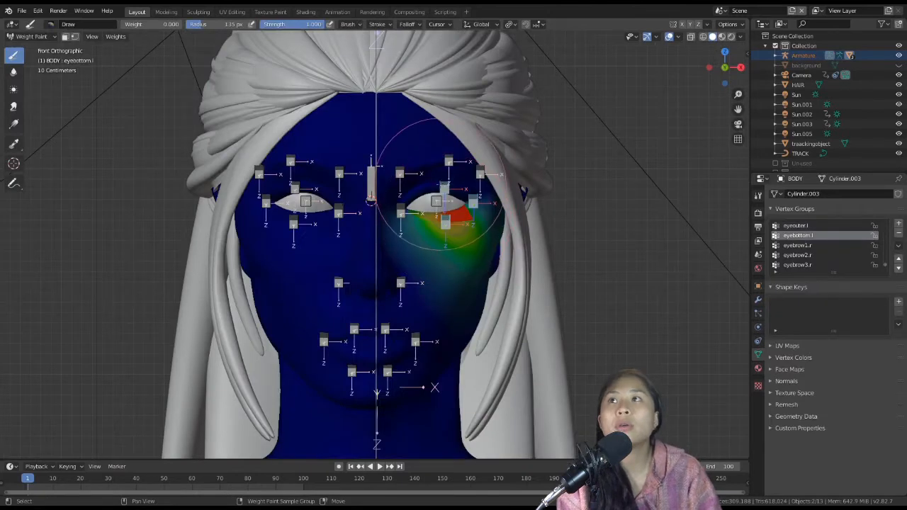
{"action": "left_click", "coordinate": [443, 184], "text": "ctrl"}
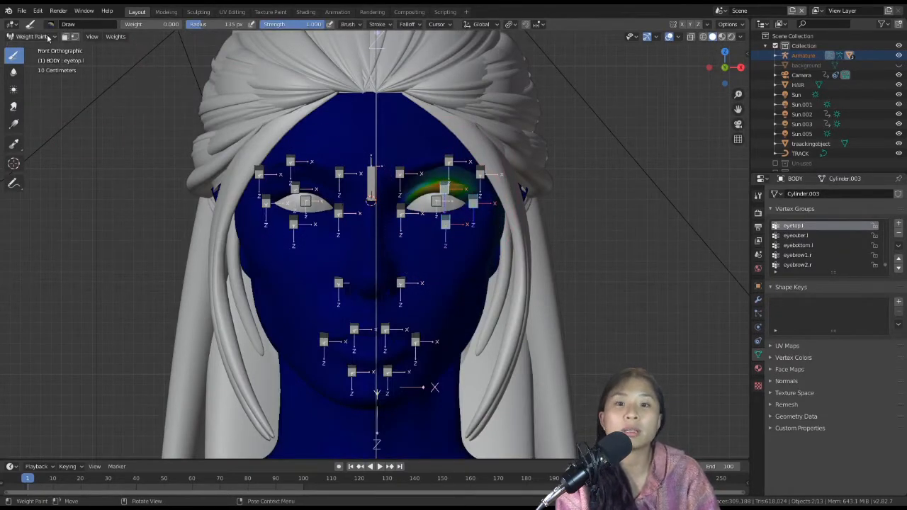
{"action": "left_click", "coordinate": [32, 36]}
{"action": "left_click", "coordinate": [34, 48]}
{"action": "scroll", "coordinate": [365, 248], "scroll_direction": "up", "scroll_amount": 2}
{"action": "scroll", "coordinate": [374, 252], "scroll_direction": "down", "scroll_amount": 6}
{"action": "middle_click_drag", "start_coordinate": [511, 331], "coordinate": [341, 362], "text": "shift"}
{"action": "scroll", "coordinate": [409, 270], "scroll_direction": "down", "scroll_amount": 2}
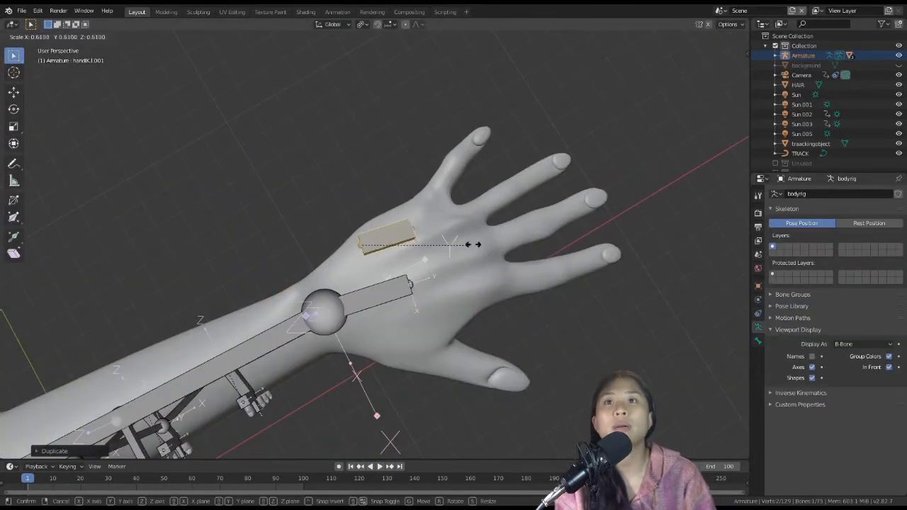
Step: In Edit Mode, shrink the duplicated hand bone, move it to the base of the pinky and rotate it along the finger
{"action": "key", "text": "Tab"}
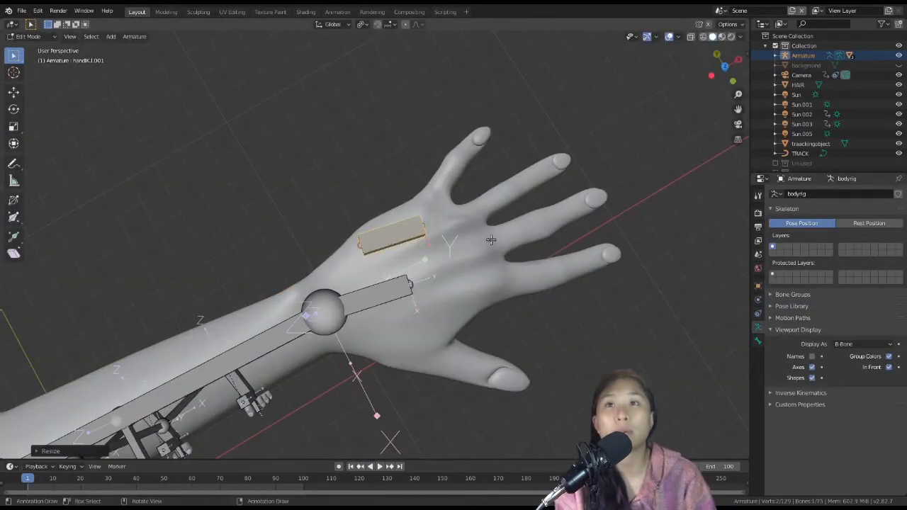
{"action": "key", "text": "s"}
{"action": "left_click", "coordinate": [413, 234]}
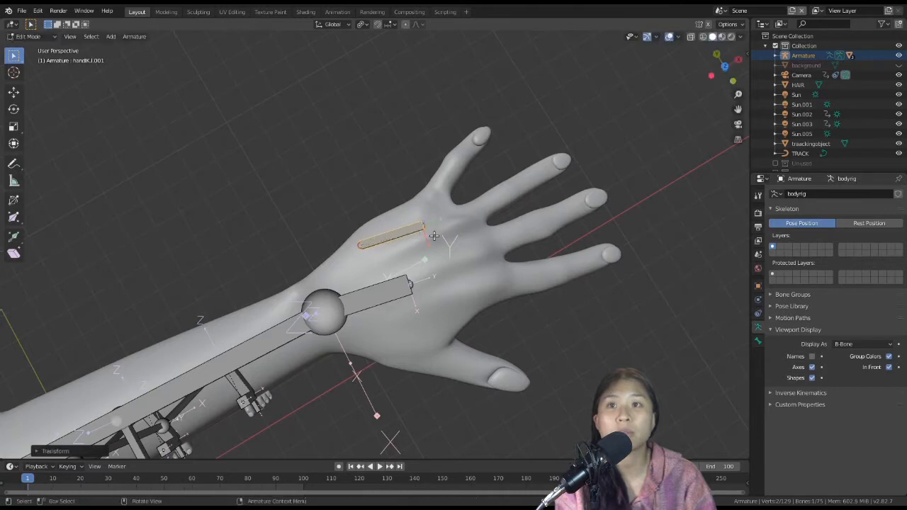
{"action": "left_click", "coordinate": [462, 238]}
{"action": "key", "text": "g"}
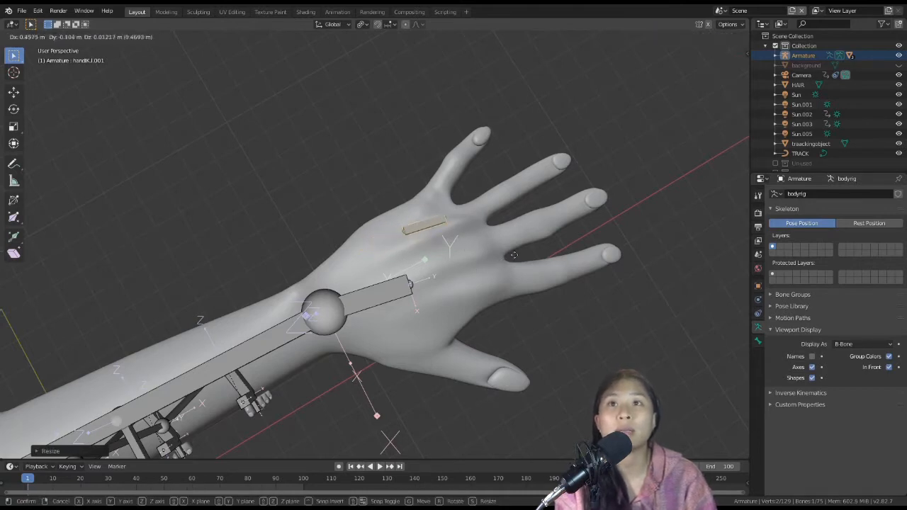
{"action": "left_click", "coordinate": [533, 242]}
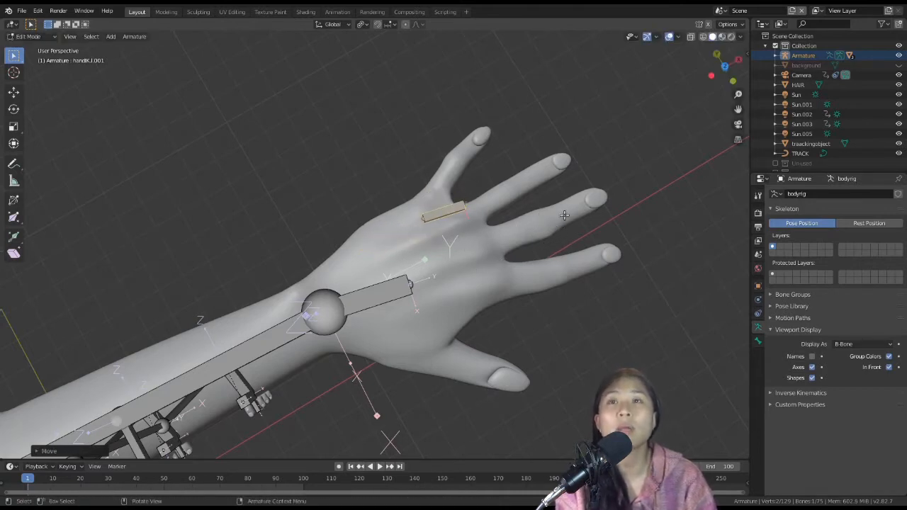
{"action": "key", "text": "r"}
{"action": "left_click", "coordinate": [502, 144]}
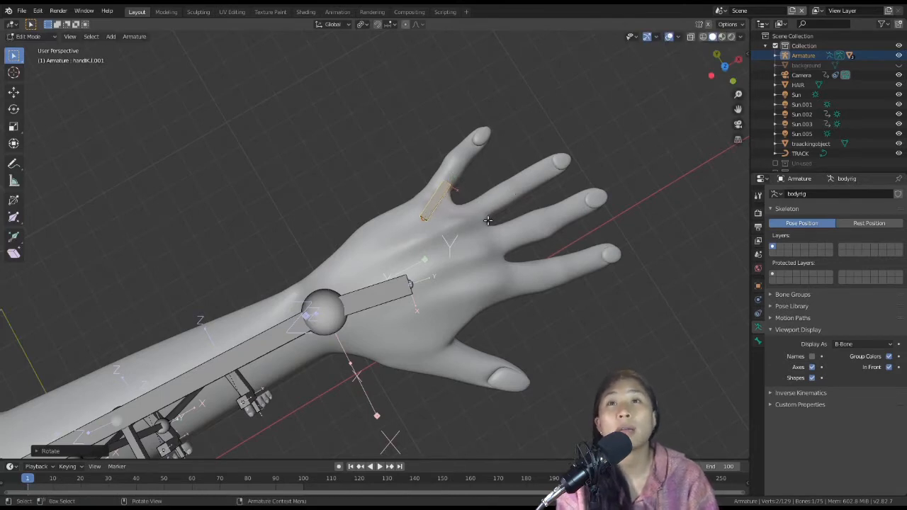
Step: In top view, refine the first pinky bone's position and scale so it fits the finger's base segment
{"action": "key", "text": "KP_7"}
{"action": "scroll", "coordinate": [447, 290], "scroll_direction": "up", "scroll_amount": 5}
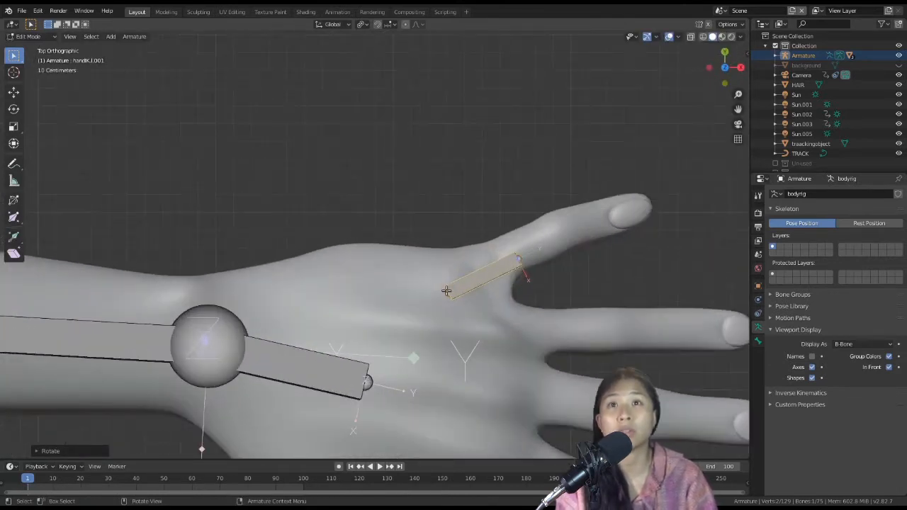
{"action": "key", "text": "g"}
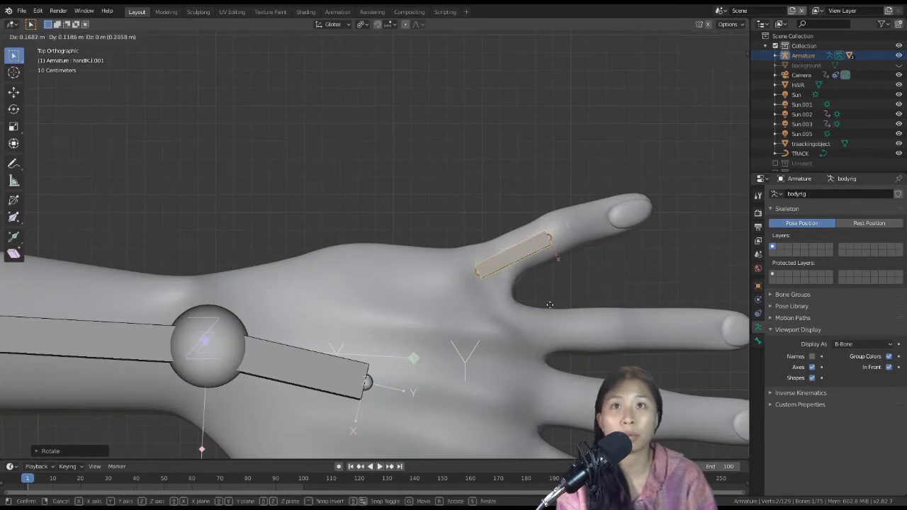
{"action": "left_click", "coordinate": [549, 305]}
{"action": "key", "text": "s"}
{"action": "left_click", "coordinate": [569, 246]}
{"action": "key", "text": "g"}
{"action": "left_click", "coordinate": [550, 247]}
Step: Extrude two more bones from the first pinky bone toward the fingertip
{"action": "key", "text": "e"}
{"action": "left_click", "coordinate": [592, 227]}
{"action": "key", "text": "e"}
Step: In back view, move and rotate the pinky bones to the height and tilt of the finger
{"action": "key", "text": "KP_1"}
{"action": "scroll", "coordinate": [467, 177], "scroll_direction": "down", "scroll_amount": 9}
{"action": "key", "text": "ctrl+KP_1"}
{"action": "scroll", "coordinate": [326, 202], "scroll_direction": "up", "scroll_amount": 8}
{"action": "left_click", "coordinate": [315, 194]}
{"action": "key", "text": "g"}
{"action": "left_click", "coordinate": [397, 244]}
{"action": "key", "text": "r"}
{"action": "left_click", "coordinate": [489, 190]}
Step: With the mesh in wireframe, move the pinky's joints so the bone chain runs inside the finger
{"action": "middle_click_drag", "start_coordinate": [481, 213], "coordinate": [354, 234]}
{"action": "key", "text": "shift+z"}
{"action": "key", "text": "g"}
{"action": "key", "text": "g"}
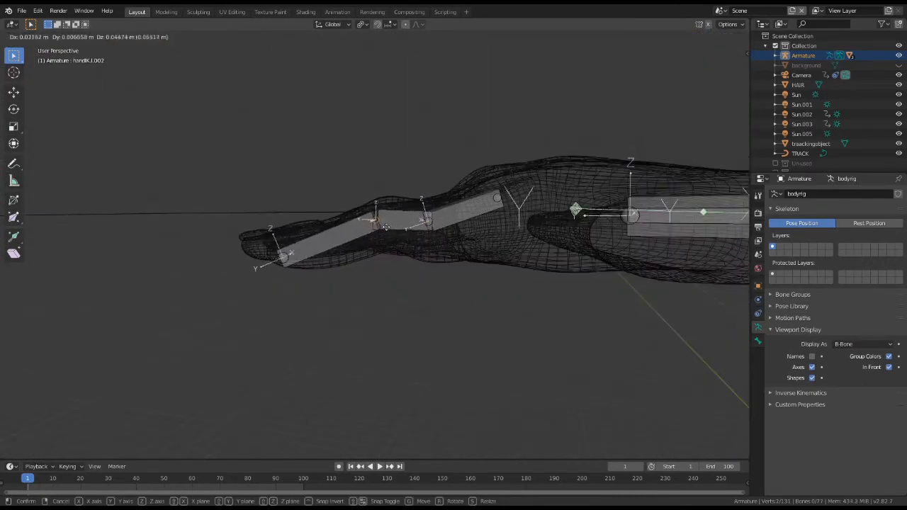
{"action": "left_click", "coordinate": [334, 284]}
{"action": "key", "text": "shift+z"}
{"action": "middle_click_drag", "start_coordinate": [334, 283], "coordinate": [425, 340]}
{"action": "key", "text": "shift+z"}
{"action": "key", "text": "g"}
{"action": "left_click", "coordinate": [443, 259]}
Step: Parent the pinky's base bone to the handIK.l bone without connecting it
{"action": "middle_click_drag", "start_coordinate": [443, 259], "coordinate": [602, 212]}
{"action": "left_click", "coordinate": [425, 77]}
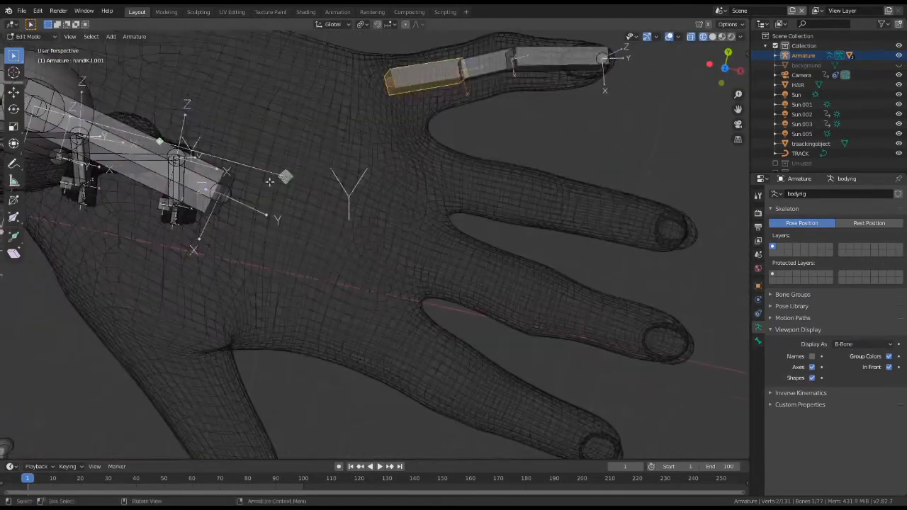
{"action": "left_click", "coordinate": [758, 341]}
{"action": "left_click", "coordinate": [862, 363]}
{"action": "type", "text": "hand"}
{"action": "left_click", "coordinate": [821, 396]}
{"action": "left_click", "coordinate": [209, 190]}
{"action": "left_click", "coordinate": [864, 362]}
{"action": "left_click", "coordinate": [866, 362]}
{"action": "left_click", "coordinate": [212, 179], "text": "shift"}
{"action": "key", "text": "ctrl+p"}
{"action": "left_click", "coordinate": [213, 190]}
{"action": "middle_click_drag", "start_coordinate": [425, 142], "coordinate": [405, 138]}
Step: Rename the pinky's bones, calling the middle one pinkymiddle.l and the tip one pinkytip.l
{"action": "left_click", "coordinate": [523, 95]}
{"action": "left_click", "coordinate": [464, 93]}
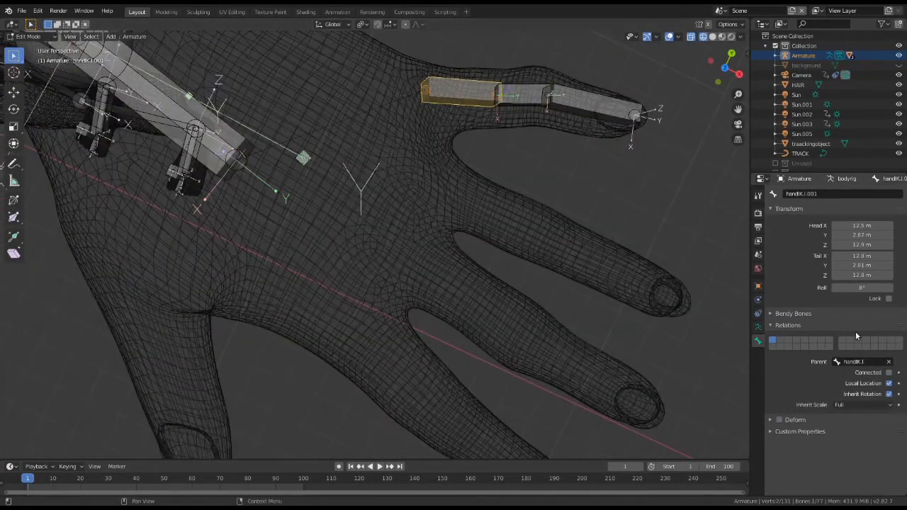
{"action": "key", "text": "Return"}
{"action": "left_click", "coordinate": [523, 95]}
{"action": "double_click", "coordinate": [801, 193]}
{"action": "type", "text": "pinkymi"}
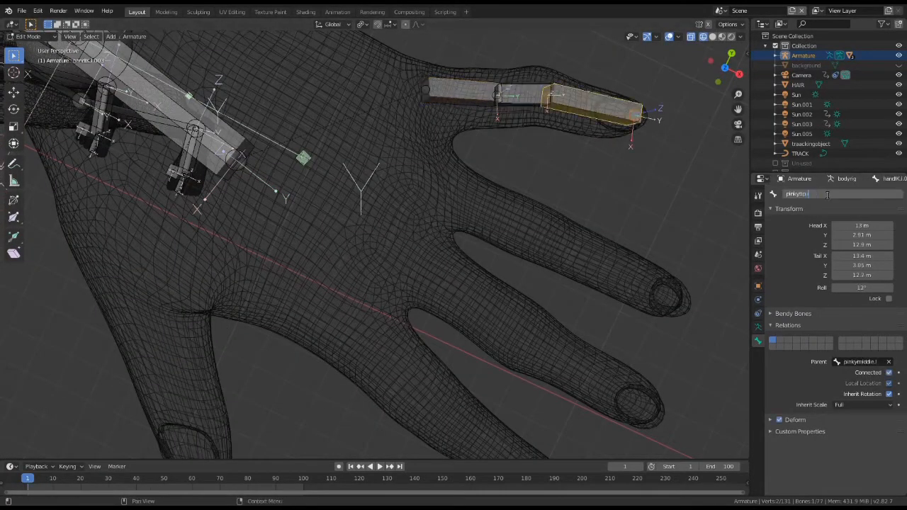
{"action": "key", "text": "Return"}
Step: Duplicate the hand bone, scale it down, place it at the base of the ring finger and rotate it along the finger
{"action": "left_click", "coordinate": [231, 157]}
{"action": "key", "text": "shift+d"}
{"action": "left_click", "coordinate": [588, 301]}
{"action": "key", "text": "s"}
{"action": "left_click", "coordinate": [442, 209]}
{"action": "key", "text": "g"}
{"action": "left_click", "coordinate": [502, 249]}
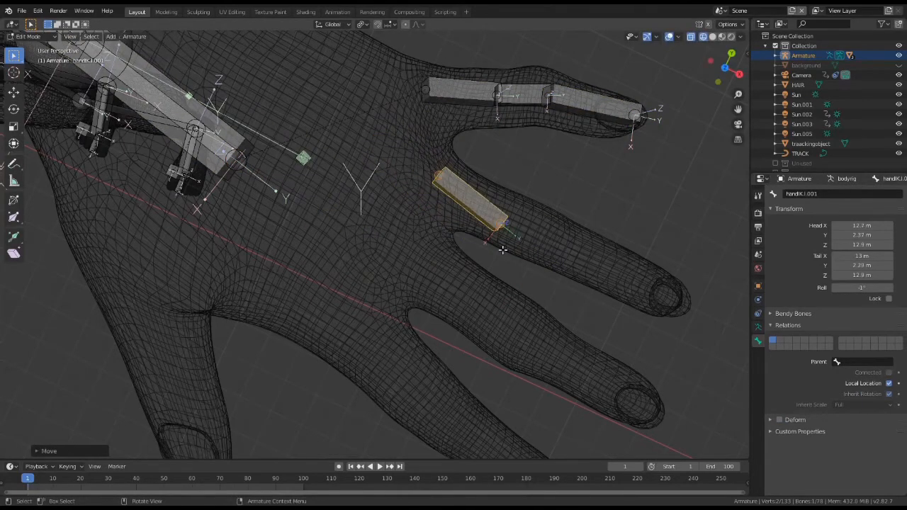
{"action": "key", "text": "r"}
{"action": "left_click", "coordinate": [610, 237]}
Step: From the side, adjust the height and tilt of the ring finger's base bone to match the mesh
{"action": "middle_click_drag", "start_coordinate": [588, 276], "coordinate": [500, 209]}
{"action": "key", "text": "z"}
{"action": "left_click", "coordinate": [571, 209]}
{"action": "mouse_move", "coordinate": [567, 211]}
{"action": "middle_mouse_down"}
{"action": "mouse_move", "coordinate": [271, 246]}
{"action": "mouse_move", "coordinate": [432, 283]}
{"action": "mouse_move", "coordinate": [435, 364]}
{"action": "mouse_move", "coordinate": [520, 253]}
{"action": "mouse_move", "coordinate": [318, 262]}
{"action": "mouse_move", "coordinate": [368, 245]}
{"action": "middle_mouse_up"}
{"action": "key", "text": "g"}
{"action": "left_click", "coordinate": [447, 323]}
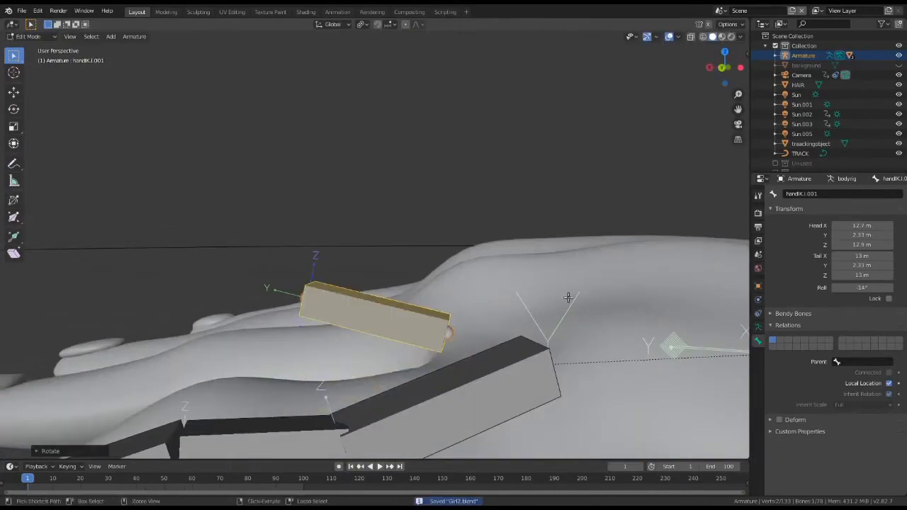
{"action": "key", "text": "r"}
{"action": "left_click", "coordinate": [460, 272]}
Step: Extrude two more bones along the ring finger to its tip and adjust the end joint to fit the mesh
{"action": "middle_click_drag", "start_coordinate": [460, 273], "coordinate": [628, 343]}
{"action": "key", "text": "KP_7"}
{"action": "left_click", "coordinate": [304, 255]}
{"action": "key", "text": "z"}
{"action": "key", "text": "e"}
{"action": "left_click", "coordinate": [455, 253]}
{"action": "key", "text": "e"}
{"action": "left_click", "coordinate": [693, 249]}
{"action": "key", "text": "z"}
{"action": "left_click", "coordinate": [687, 323]}
{"action": "key", "text": "g"}
{"action": "left_click", "coordinate": [666, 340]}
Step: Parent the ring finger's base bone to the handIK.l bone
{"action": "mouse_move", "coordinate": [666, 340]}
{"action": "middle_mouse_down"}
{"action": "mouse_move", "coordinate": [426, 401]}
{"action": "mouse_move", "coordinate": [471, 81]}
{"action": "mouse_move", "coordinate": [411, 173]}
{"action": "middle_mouse_up"}
{"action": "left_click", "coordinate": [419, 135]}
{"action": "left_click", "coordinate": [231, 233], "text": "shift"}
{"action": "key", "text": "ctrl+p"}
{"action": "left_click", "coordinate": [419, 134]}
Step: Duplicate the ring finger's bone chain onto the middle finger and align its joints with the finger in top view
{"action": "key", "text": "shift+d"}
{"action": "left_click", "coordinate": [453, 225]}
{"action": "key", "text": "KP_7"}
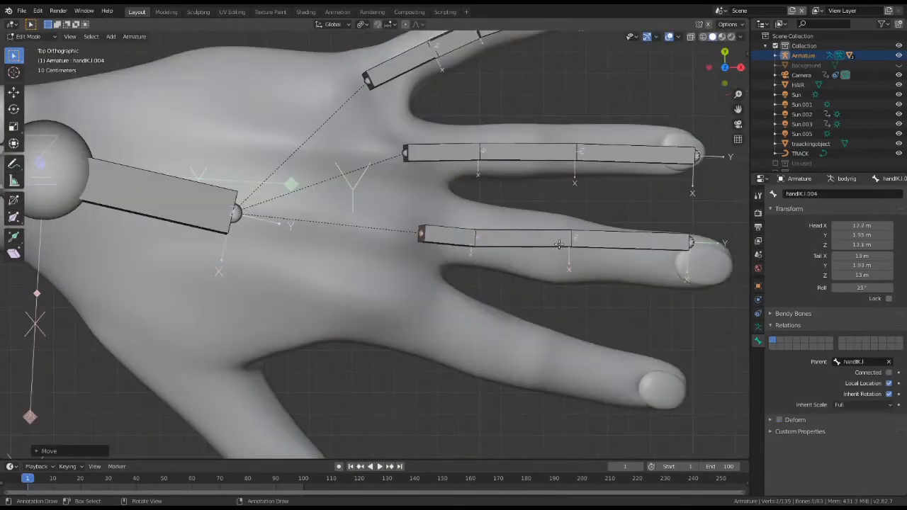
{"action": "key", "text": "z"}
{"action": "left_click", "coordinate": [420, 235]}
{"action": "key", "text": "g"}
{"action": "key", "text": "g"}
{"action": "left_click", "coordinate": [601, 258]}
{"action": "middle_click_drag", "start_coordinate": [601, 259], "coordinate": [553, 184]}
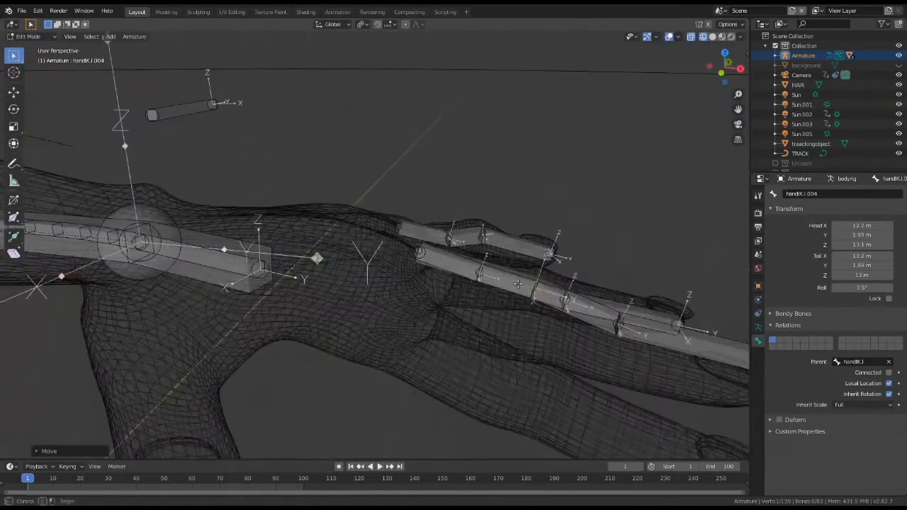
Step: From the side, adjust the height of the middle finger's bones so they sit inside the mesh
{"action": "key", "text": "z"}
{"action": "key", "text": "g"}
{"action": "left_click", "coordinate": [399, 225]}
{"action": "middle_click_drag", "start_coordinate": [399, 225], "coordinate": [283, 304]}
{"action": "mouse_move", "coordinate": [581, 383]}
{"action": "middle_mouse_down"}
{"action": "mouse_move", "coordinate": [460, 305]}
{"action": "mouse_move", "coordinate": [525, 383]}
{"action": "middle_mouse_up"}
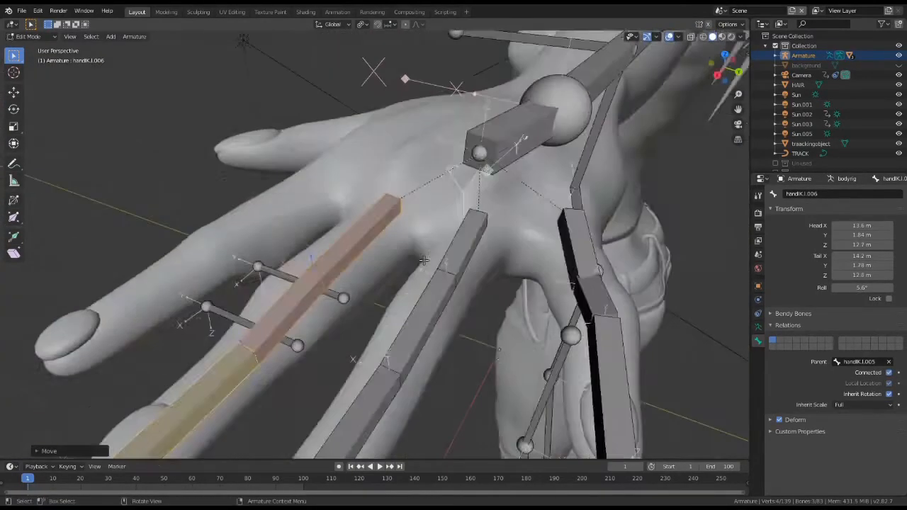
{"action": "key", "text": "z"}
{"action": "key", "text": "g"}
{"action": "left_click", "coordinate": [362, 206]}
{"action": "middle_click_drag", "start_coordinate": [489, 234], "coordinate": [526, 285]}
{"action": "key", "text": "z"}
{"action": "left_click", "coordinate": [589, 283]}
{"action": "mouse_move", "coordinate": [588, 283]}
{"action": "middle_mouse_down"}
{"action": "mouse_move", "coordinate": [538, 252]}
{"action": "mouse_move", "coordinate": [453, 326]}
{"action": "middle_mouse_up"}
Step: Duplicate the middle finger's bone chain onto the index finger and align its joints with the finger in top view
{"action": "key", "text": "shift+d"}
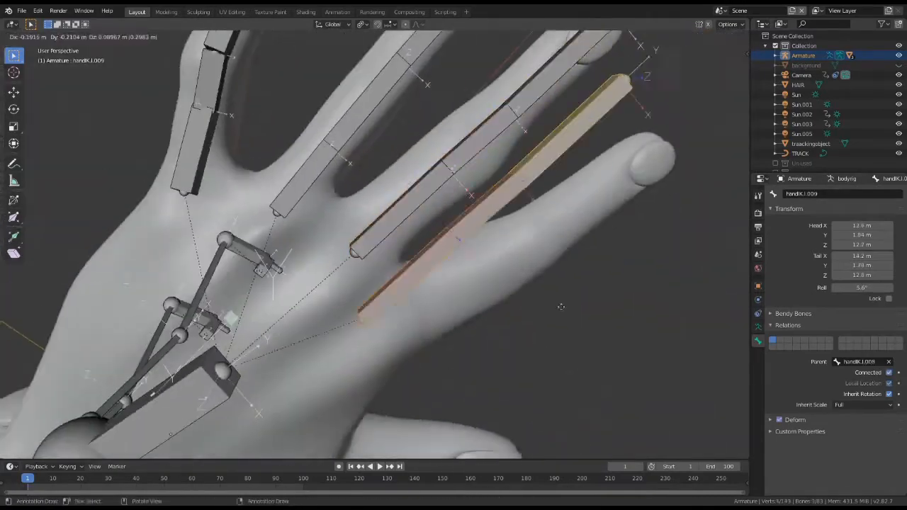
{"action": "left_click", "coordinate": [471, 233]}
{"action": "key", "text": "KP_7"}
{"action": "key", "text": "z"}
{"action": "left_click", "coordinate": [447, 331]}
{"action": "key", "text": "g"}
{"action": "left_click", "coordinate": [475, 360]}
{"action": "left_click", "coordinate": [561, 343]}
{"action": "key", "text": "g"}
{"action": "left_click", "coordinate": [591, 375]}
{"action": "left_click", "coordinate": [475, 360]}
{"action": "key", "text": "g"}
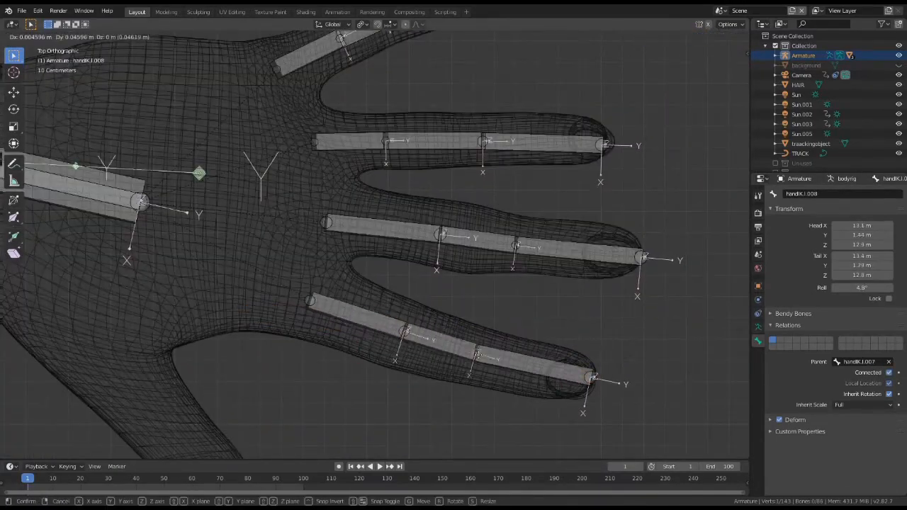
{"action": "left_click", "coordinate": [476, 359]}
Step: From the side, adjust the height of the index finger's joints so its bones sit inside the mesh
{"action": "middle_click_drag", "start_coordinate": [354, 375], "coordinate": [366, 280]}
{"action": "key", "text": "g"}
{"action": "key", "text": "z"}
{"action": "left_click", "coordinate": [429, 262]}
{"action": "left_click", "coordinate": [522, 215]}
{"action": "key", "text": "g"}
{"action": "left_click", "coordinate": [523, 257]}
{"action": "left_click", "coordinate": [663, 235]}
{"action": "key", "text": "g"}
{"action": "left_click", "coordinate": [666, 275]}
{"action": "key", "text": "z"}
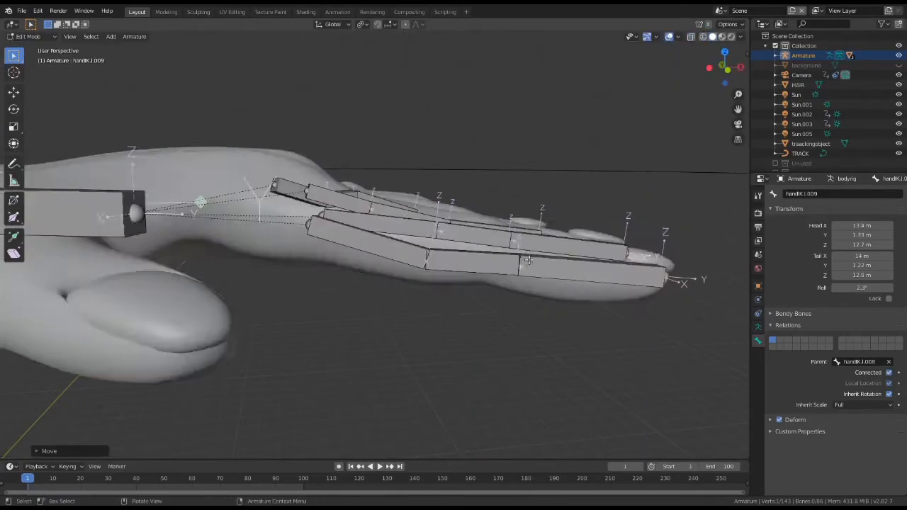
Step: Extrude a bone from the handdeform.l bone and rotate, move and scale it into place at the thumb's base
{"action": "middle_click_drag", "start_coordinate": [506, 298], "coordinate": [416, 172]}
{"action": "left_click", "coordinate": [190, 244]}
{"action": "key", "text": "e"}
{"action": "left_click", "coordinate": [439, 313]}
{"action": "left_click", "coordinate": [318, 282]}
{"action": "key", "text": "r"}
{"action": "left_click", "coordinate": [440, 191]}
{"action": "key", "text": "g"}
{"action": "left_click", "coordinate": [418, 241]}
{"action": "key", "text": "s"}
{"action": "mouse_move", "coordinate": [426, 366]}
{"action": "middle_mouse_down"}
{"action": "mouse_move", "coordinate": [453, 234]}
{"action": "mouse_move", "coordinate": [425, 333]}
{"action": "middle_mouse_up"}
Step: Extrude two more bones along the thumb to its tip and adjust their height inside the mesh
{"action": "key", "text": "e"}
{"action": "left_click", "coordinate": [442, 262]}
{"action": "key", "text": "e"}
{"action": "middle_click_drag", "start_coordinate": [525, 312], "coordinate": [525, 191]}
{"action": "key", "text": "g"}
{"action": "key", "text": "z"}
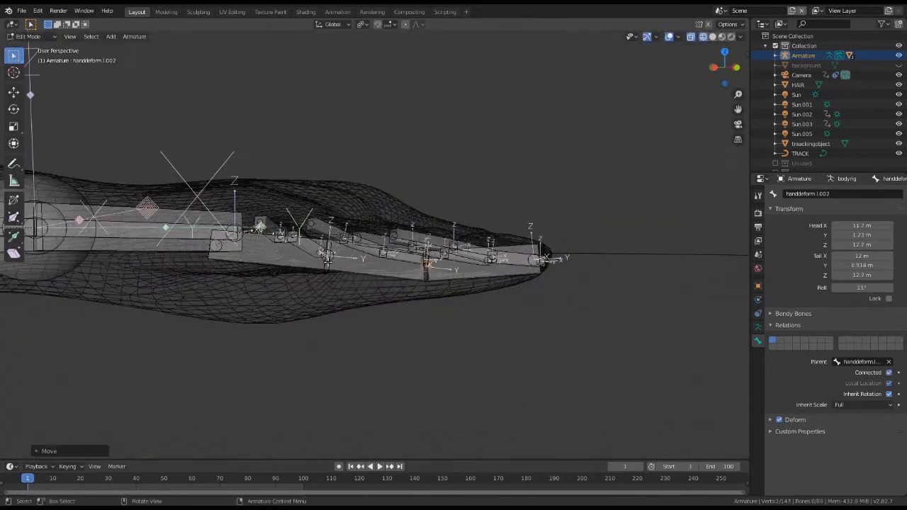
Step: Check the thumb's bones from several angles and move its joint to fit the mesh
{"action": "key", "text": "shift+z"}
{"action": "middle_click_drag", "start_coordinate": [321, 255], "coordinate": [358, 391]}
{"action": "key", "text": "shift+z"}
{"action": "key", "text": "ctrl+r"}
{"action": "left_click", "coordinate": [447, 271]}
{"action": "middle_click_drag", "start_coordinate": [447, 272], "coordinate": [439, 170]}
{"action": "key", "text": "shift+z"}
{"action": "key", "text": "g"}
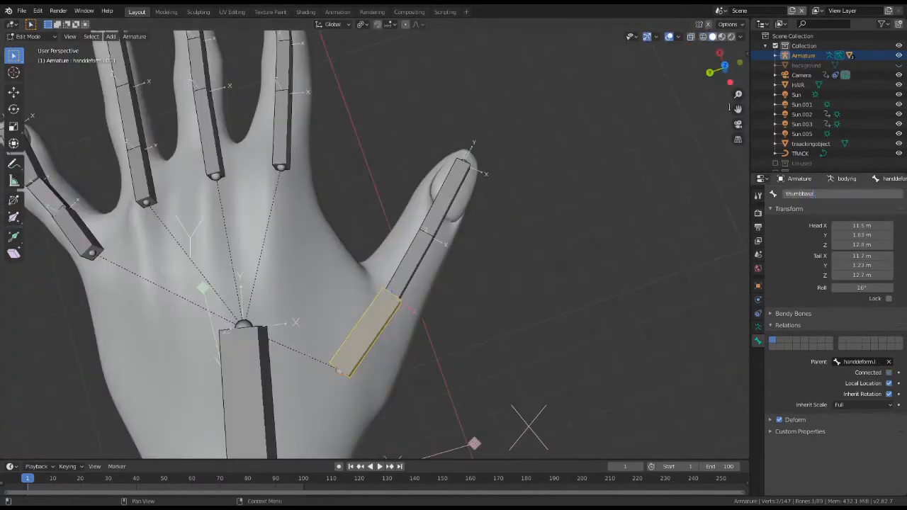
Step: Name the thumb and index finger bones by finger and segment, including thumbbase and indexmiddle.l
{"action": "key", "text": "bracketright"}
{"action": "key", "text": "bracketright"}
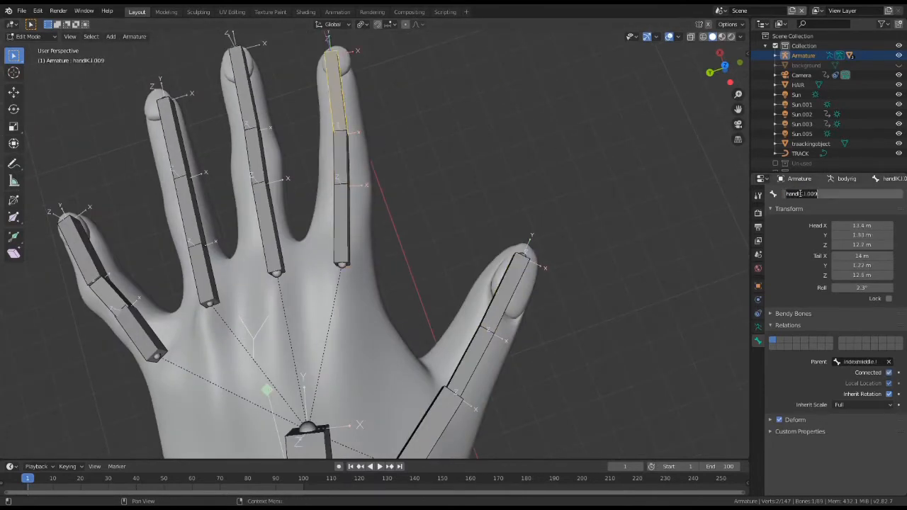
{"action": "double_click", "coordinate": [847, 193]}
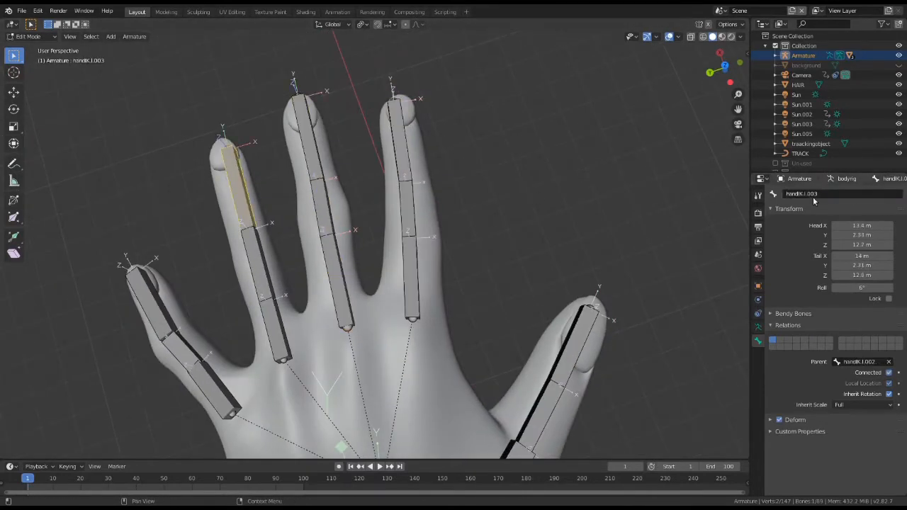
Step: Rename the ring finger's tip, middle and base bones by segment, naming the middle one ringmiddle.l
{"action": "double_click", "coordinate": [809, 195]}
{"action": "left_click", "coordinate": [258, 263]}
{"action": "double_click", "coordinate": [801, 194]}
{"action": "type", "text": "ringmiddle.l"}
{"action": "key", "text": "Return"}
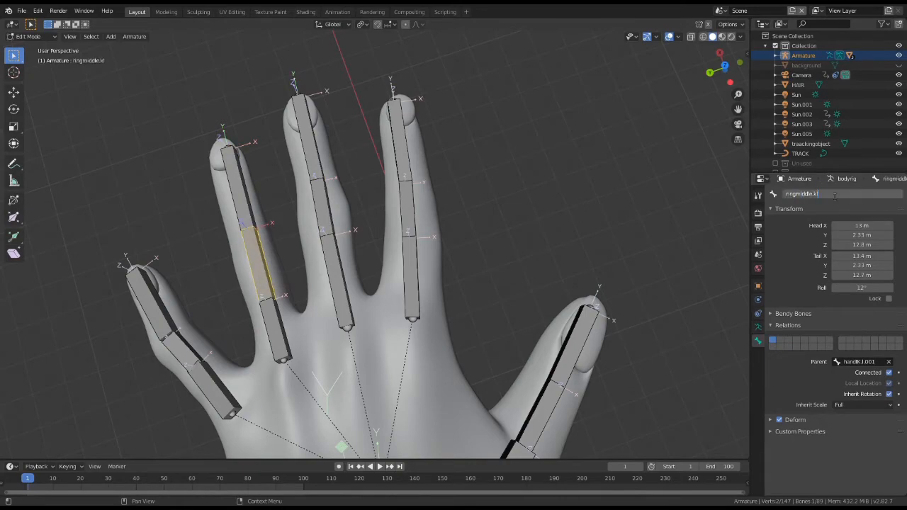
{"action": "left_click", "coordinate": [277, 329]}
{"action": "double_click", "coordinate": [798, 193]}
{"action": "type", "text": "r"}
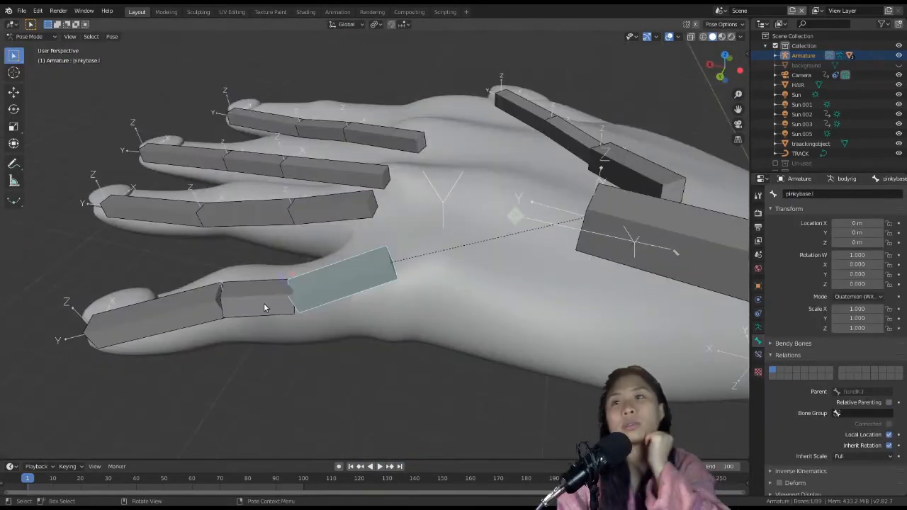
Step: Add a Copy Rotation constraint to the pinkymiddle.l bone with pinkybase.l as its target
{"action": "left_click", "coordinate": [263, 304], "text": "shift"}
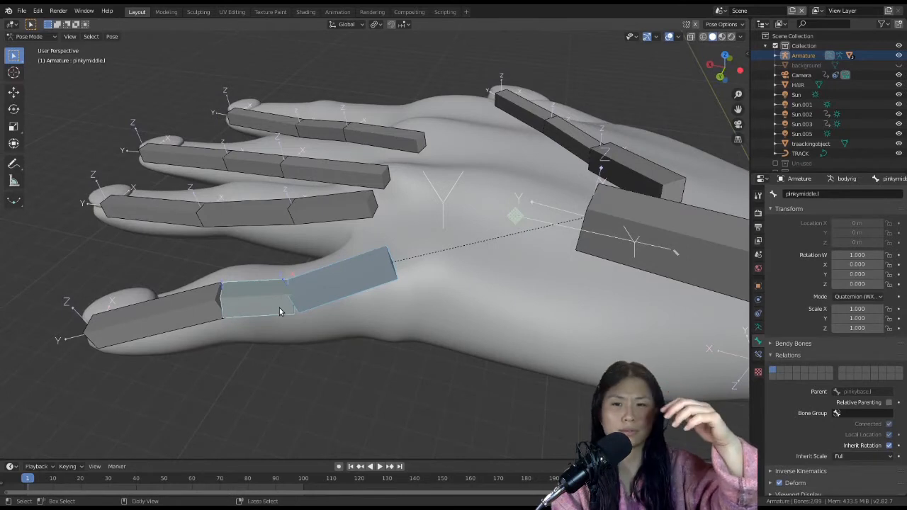
{"action": "key", "text": "shift+ctrl+c"}
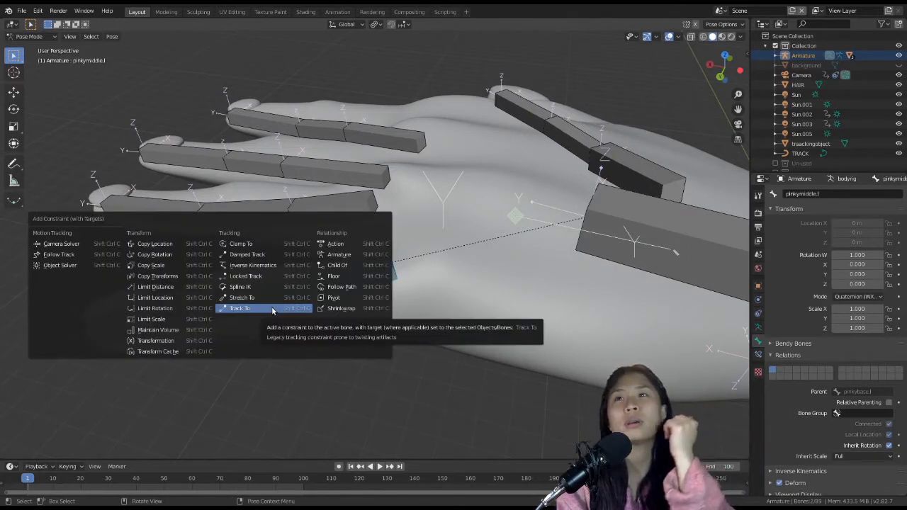
{"action": "left_click", "coordinate": [184, 255]}
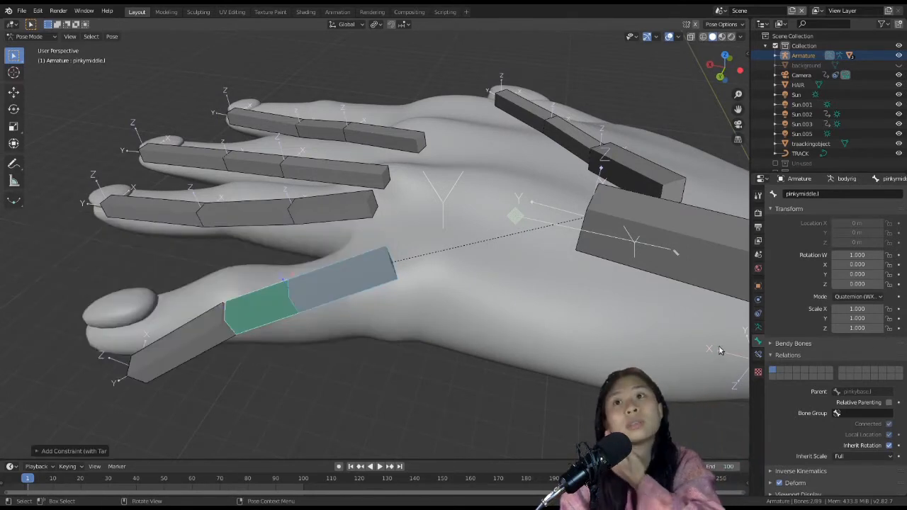
Step: Set both the target and owner space of pinkymiddle.l's Copy Rotation constraint to Local Space
{"action": "left_click", "coordinate": [758, 354]}
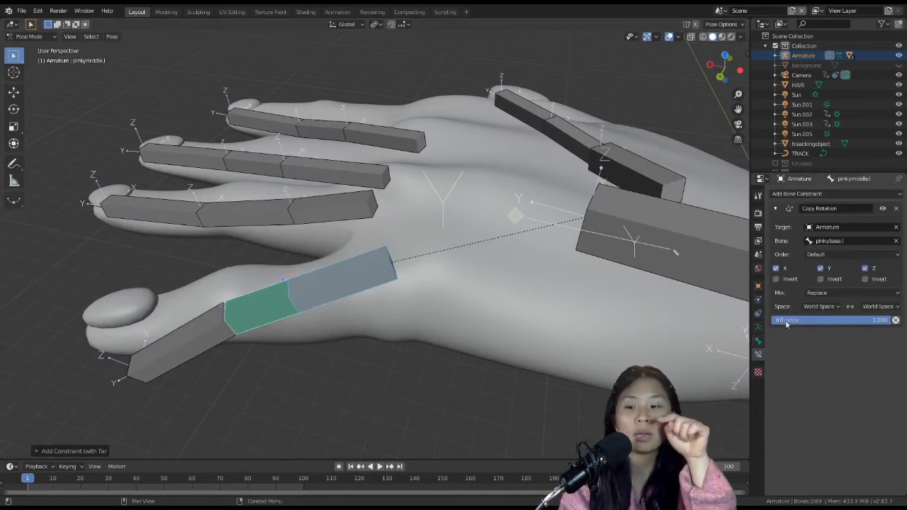
{"action": "left_click", "coordinate": [833, 308]}
{"action": "left_click", "coordinate": [814, 350]}
{"action": "left_click", "coordinate": [871, 306]}
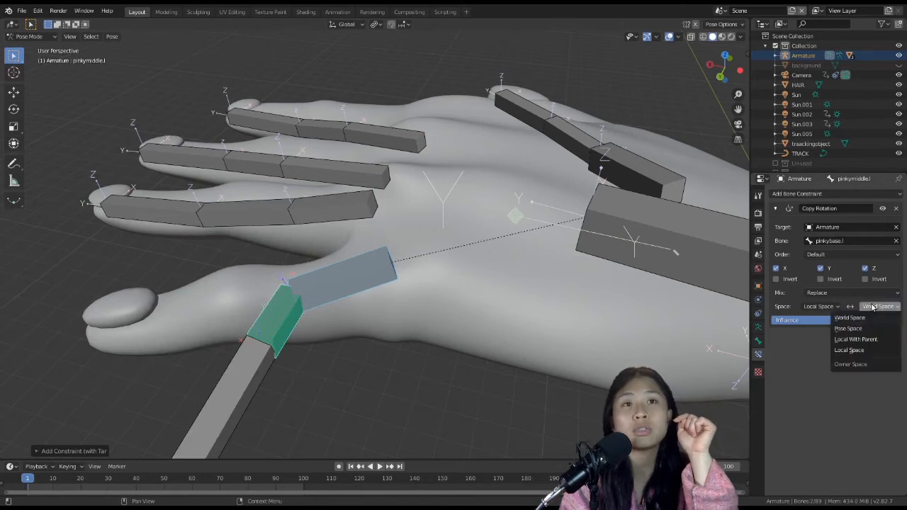
{"action": "left_click", "coordinate": [851, 350]}
{"action": "middle_click_drag", "start_coordinate": [624, 337], "coordinate": [536, 325]}
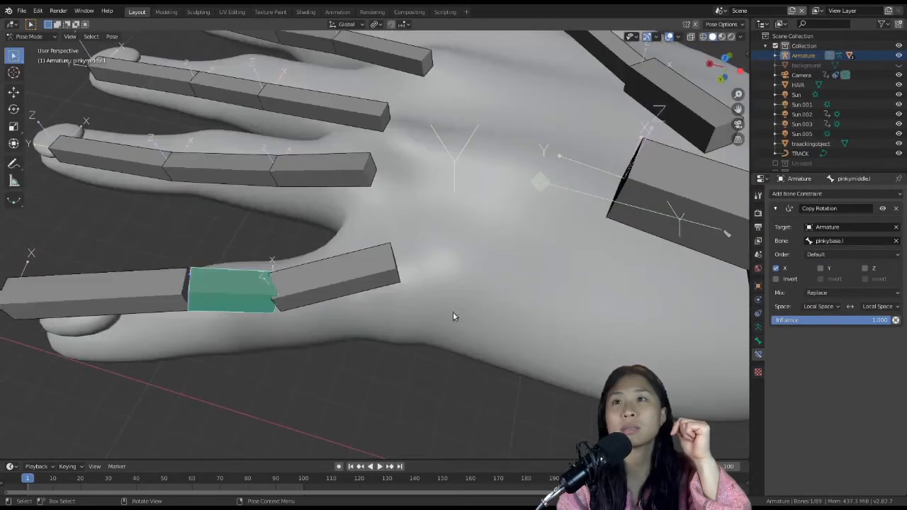
Step: Rotate the pinky's base bone to test how the middle bone follows it
{"action": "middle_click_drag", "start_coordinate": [453, 311], "coordinate": [364, 272]}
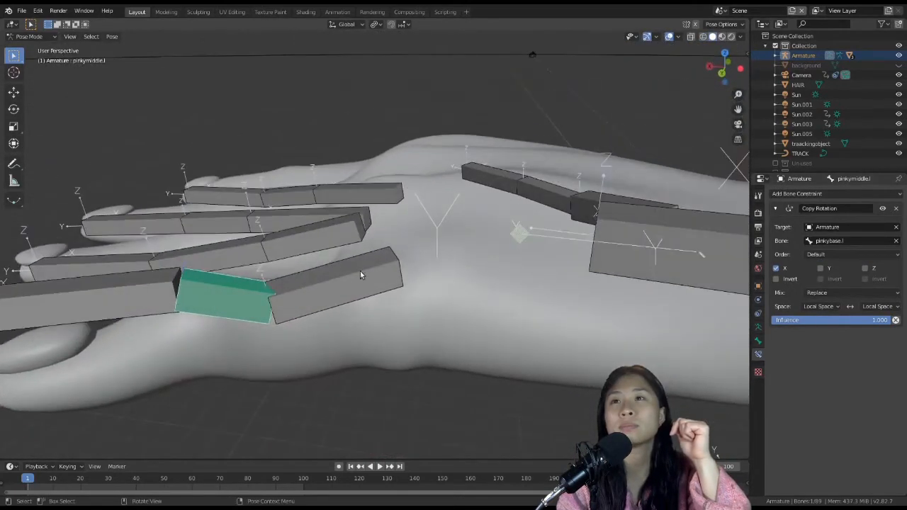
{"action": "left_click", "coordinate": [372, 296]}
{"action": "key", "text": "r"}
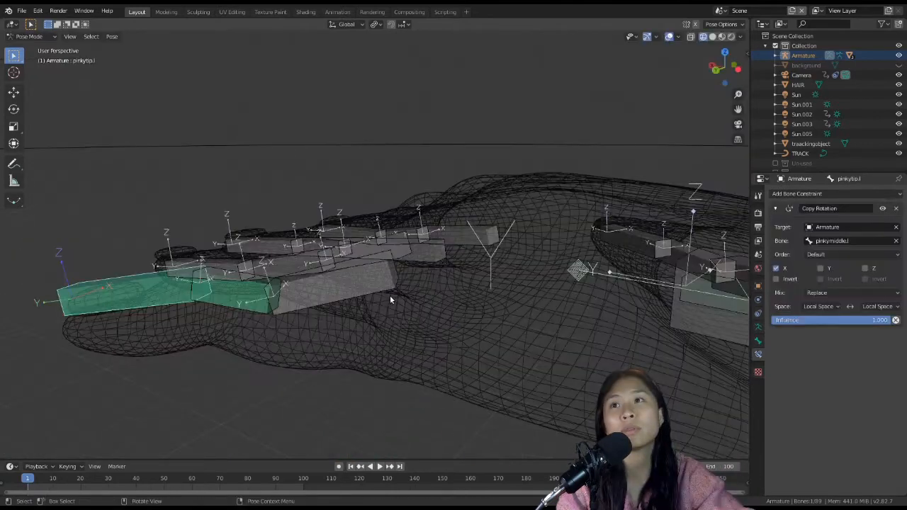
Step: Rotate the pinky's base bone to test the whole finger's curl, and clear the rotation of all bones
{"action": "middle_click_drag", "start_coordinate": [411, 314], "coordinate": [424, 313]}
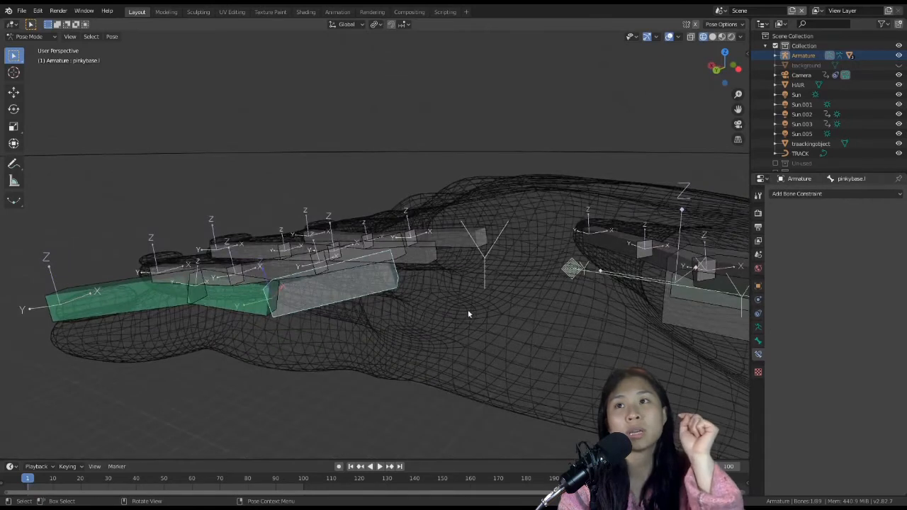
{"action": "key", "text": "r"}
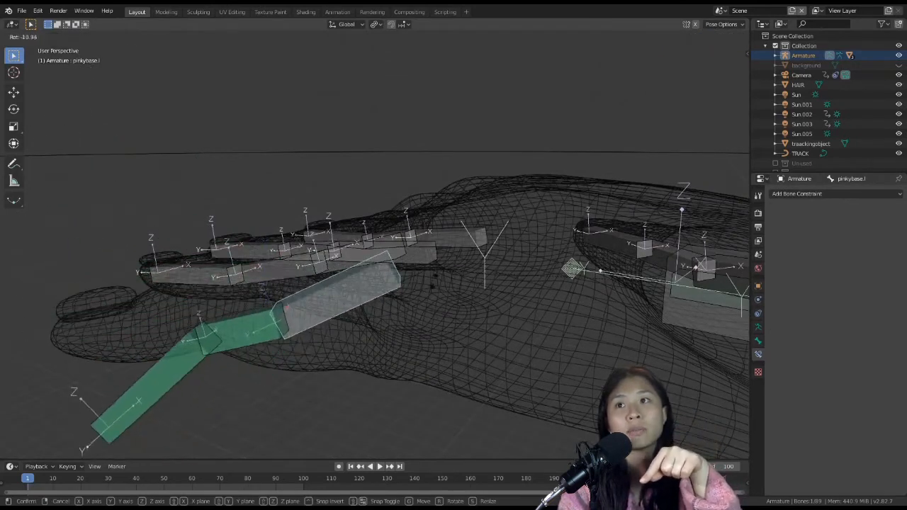
{"action": "left_click", "coordinate": [459, 298]}
{"action": "key", "text": "a"}
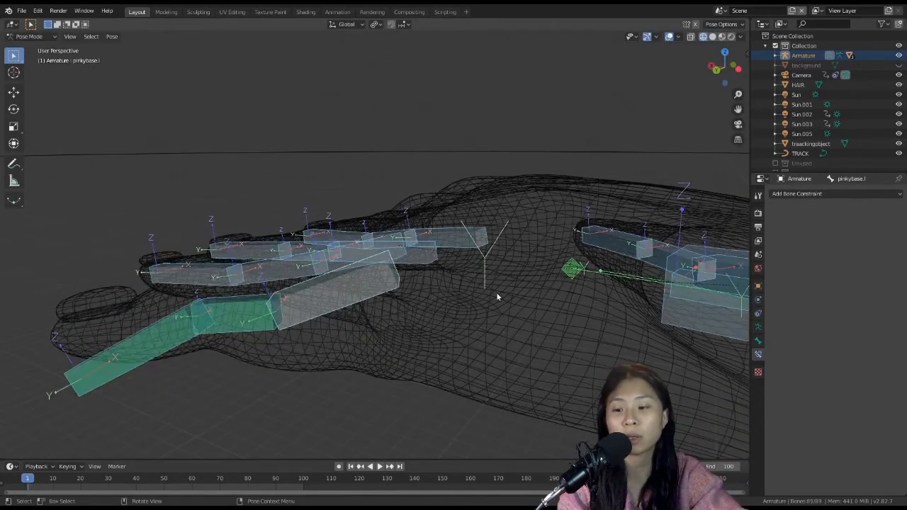
{"action": "key", "text": "alt+r"}
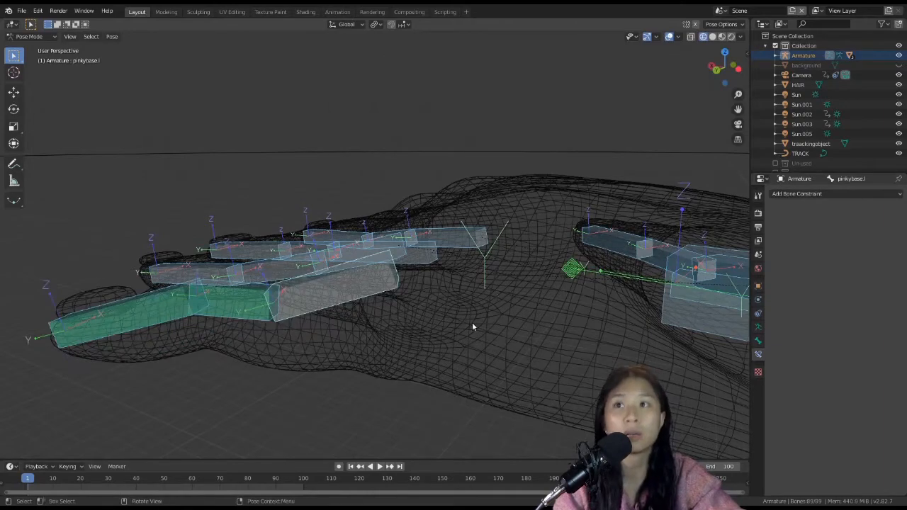
Step: Switch the armature to Edit Mode and show the hand in solid shading from the pinky's side
{"action": "middle_click_drag", "start_coordinate": [376, 321], "coordinate": [500, 351]}
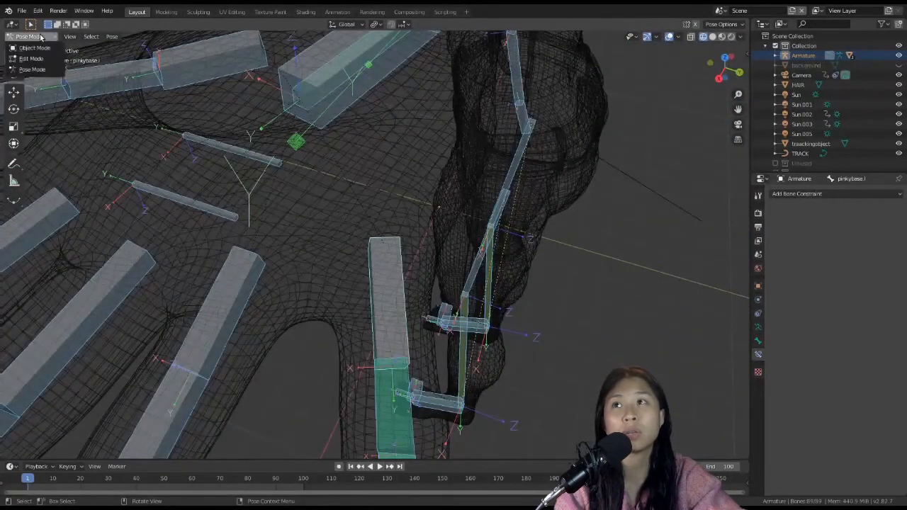
{"action": "left_click", "coordinate": [32, 60]}
{"action": "middle_click_drag", "start_coordinate": [352, 277], "coordinate": [347, 275]}
{"action": "key", "text": "z"}
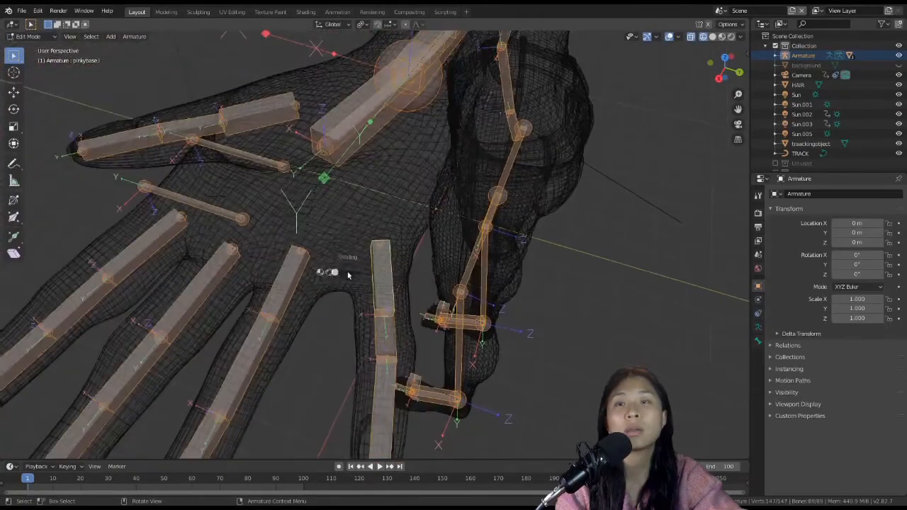
{"action": "left_click", "coordinate": [408, 274]}
{"action": "mouse_move", "coordinate": [389, 317]}
{"action": "middle_mouse_down"}
{"action": "mouse_move", "coordinate": [289, 277]}
{"action": "mouse_move", "coordinate": [324, 306]}
{"action": "middle_mouse_up"}
{"action": "scroll", "coordinate": [322, 305], "scroll_direction": "down", "scroll_amount": 1}
Step: Select the pinky's base bone and the joint between its middle and tip bones, checking their alignment in wireframe
{"action": "key", "text": "Tab"}
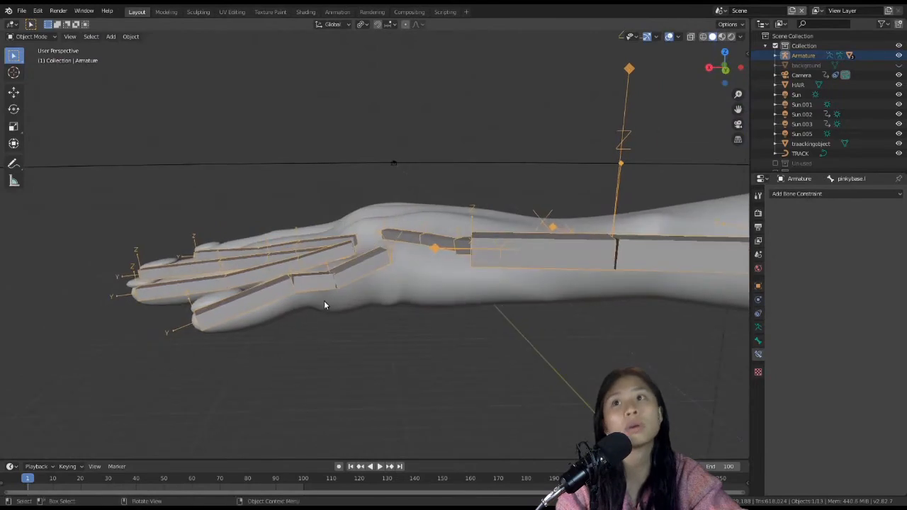
{"action": "key", "text": "Tab"}
{"action": "scroll", "coordinate": [330, 303], "scroll_direction": "down", "scroll_amount": 1}
{"action": "scroll", "coordinate": [329, 302], "scroll_direction": "up", "scroll_amount": 2}
{"action": "scroll", "coordinate": [327, 302], "scroll_direction": "up", "scroll_amount": 2}
{"action": "left_click", "coordinate": [322, 301]}
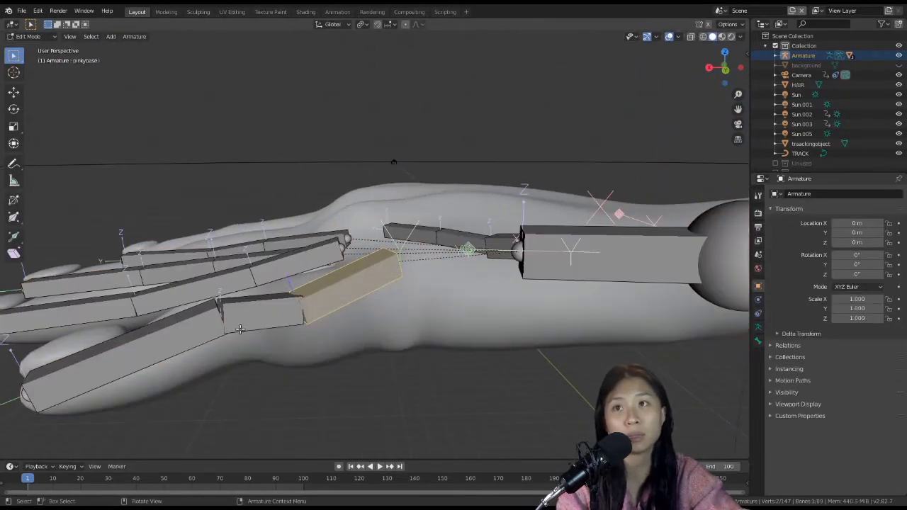
{"action": "middle_click_drag", "start_coordinate": [230, 326], "coordinate": [231, 311]}
{"action": "key", "text": "z"}
{"action": "left_click", "coordinate": [211, 309]}
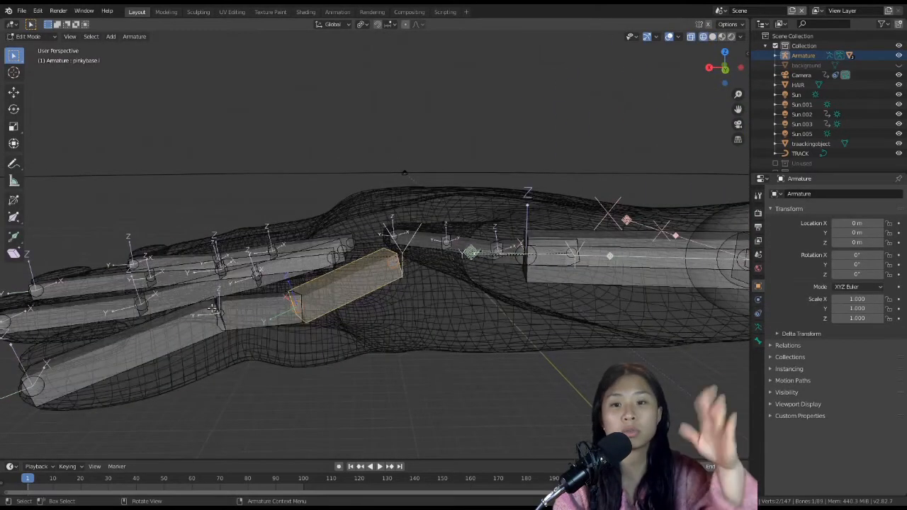
{"action": "left_click", "coordinate": [218, 312]}
{"action": "middle_click_drag", "start_coordinate": [265, 191], "coordinate": [233, 169]}
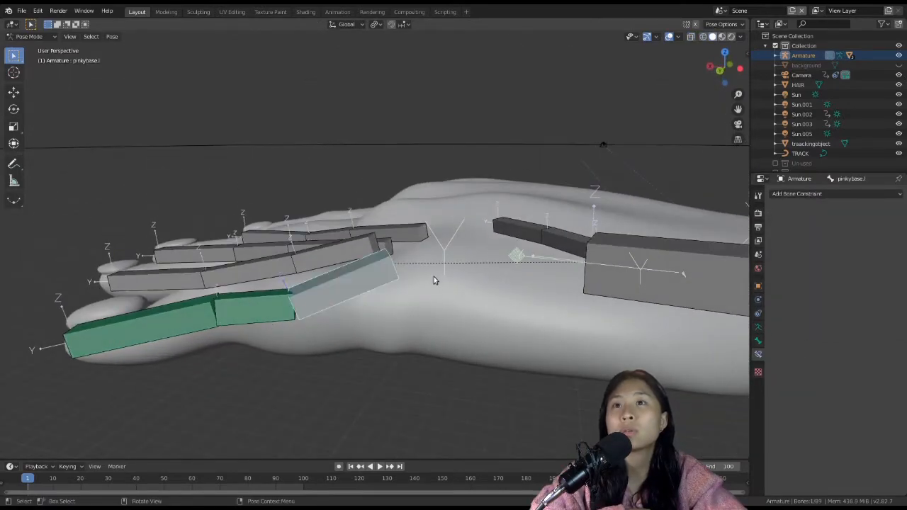
Step: Add Copy Rotation constraints to the remaining left finger and thumb bones and change the constraints' target and owner spaces
{"action": "key", "text": "r"}
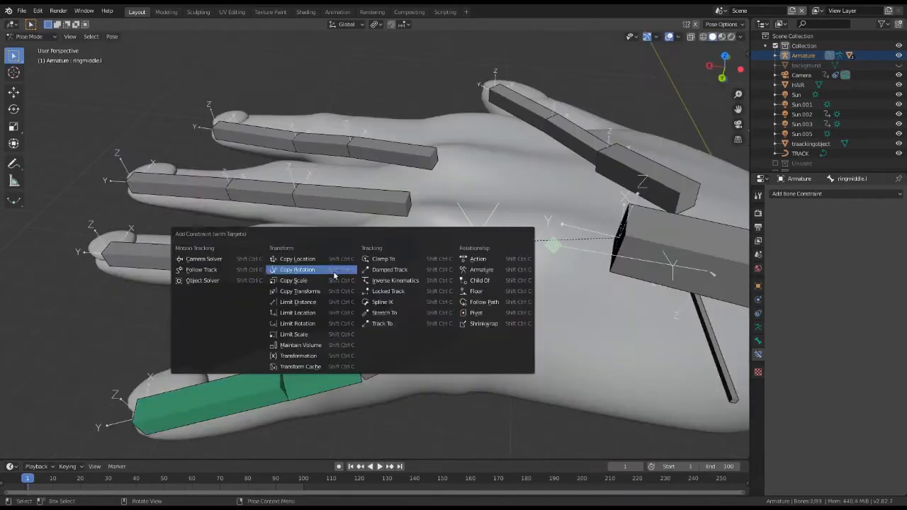
{"action": "left_click", "coordinate": [312, 265]}
{"action": "left_click", "coordinate": [877, 306]}
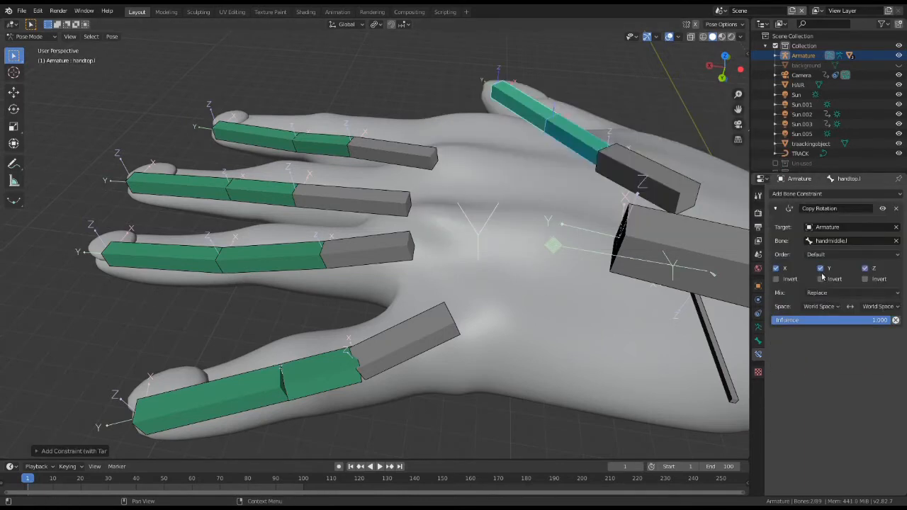
{"action": "left_click", "coordinate": [820, 306]}
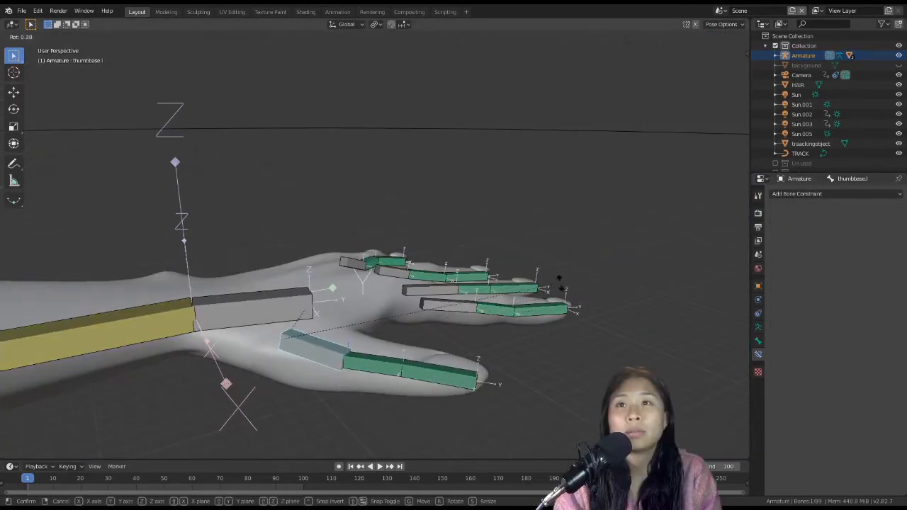
Step: Test-rotate the left thumb base bone from several viewing angles to check how the thumb chain follows
{"action": "left_click", "coordinate": [560, 284]}
{"action": "middle_click_drag", "start_coordinate": [559, 271], "coordinate": [581, 336]}
{"action": "key", "text": "r"}
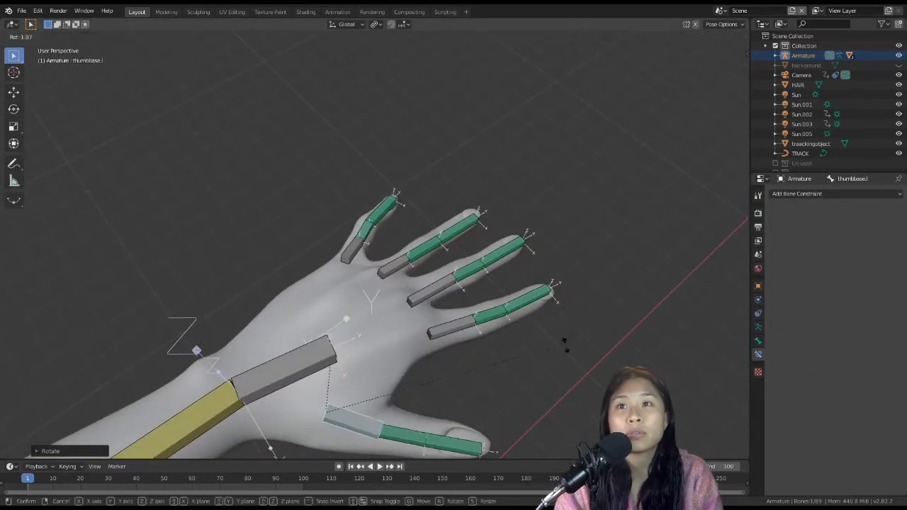
{"action": "left_click", "coordinate": [549, 342]}
{"action": "middle_click_drag", "start_coordinate": [548, 341], "coordinate": [468, 320]}
{"action": "key", "text": "r"}
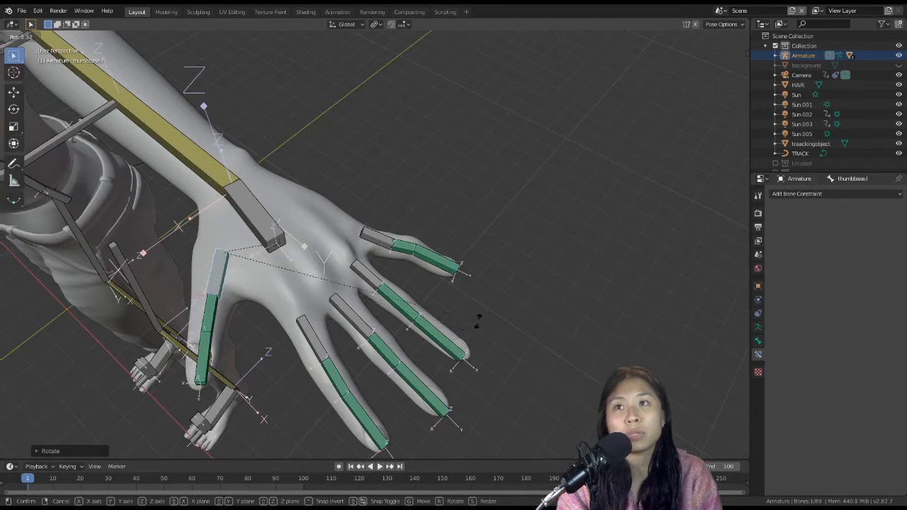
{"action": "left_click", "coordinate": [455, 308]}
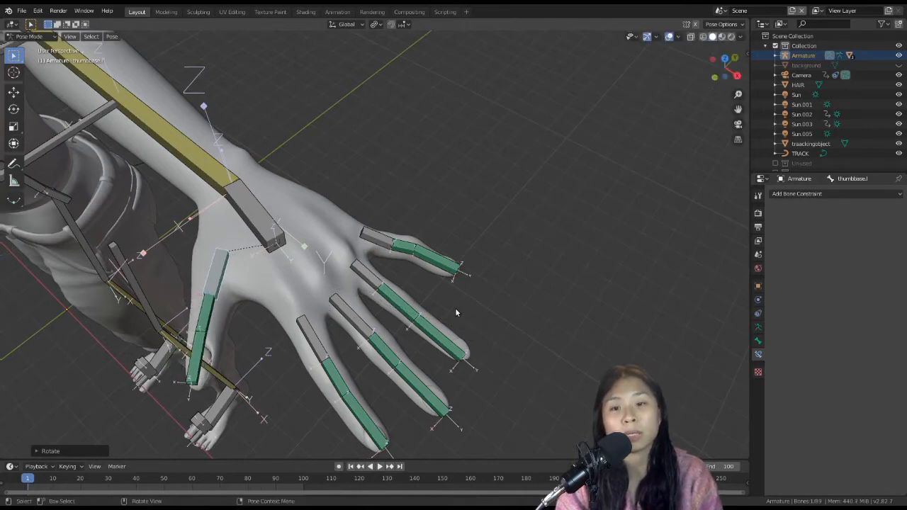
Step: Select all left finger and thumb bones in Edit Mode and symmetrize them onto the right hand
{"action": "key", "text": "a"}
{"action": "middle_click_drag", "start_coordinate": [348, 295], "coordinate": [460, 276]}
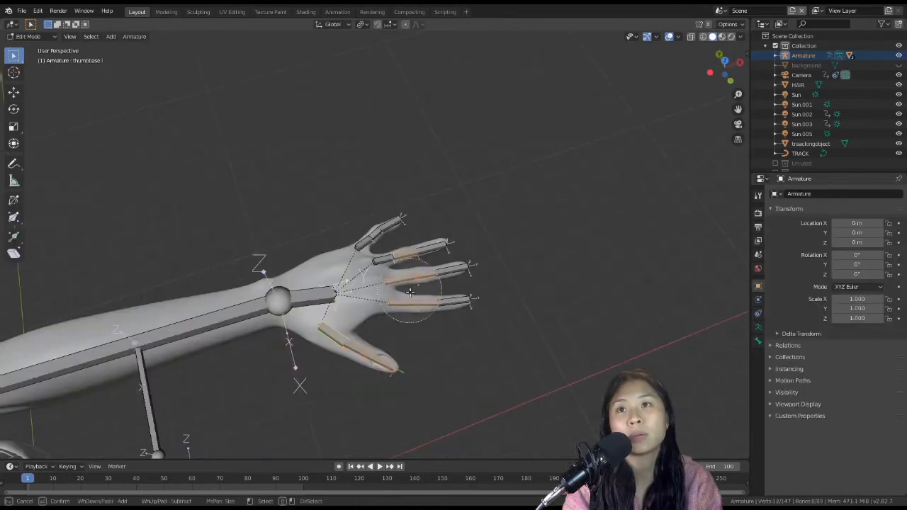
{"action": "key", "text": "c"}
{"action": "left_click_drag", "start_coordinate": [374, 248], "coordinate": [423, 257]}
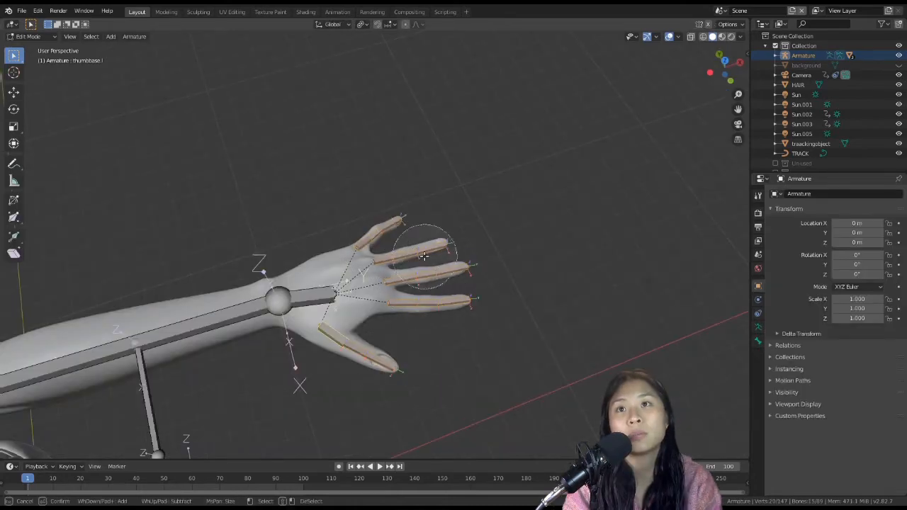
{"action": "right_click", "coordinate": [416, 282]}
{"action": "right_click", "coordinate": [397, 280]}
{"action": "left_click", "coordinate": [398, 281]}
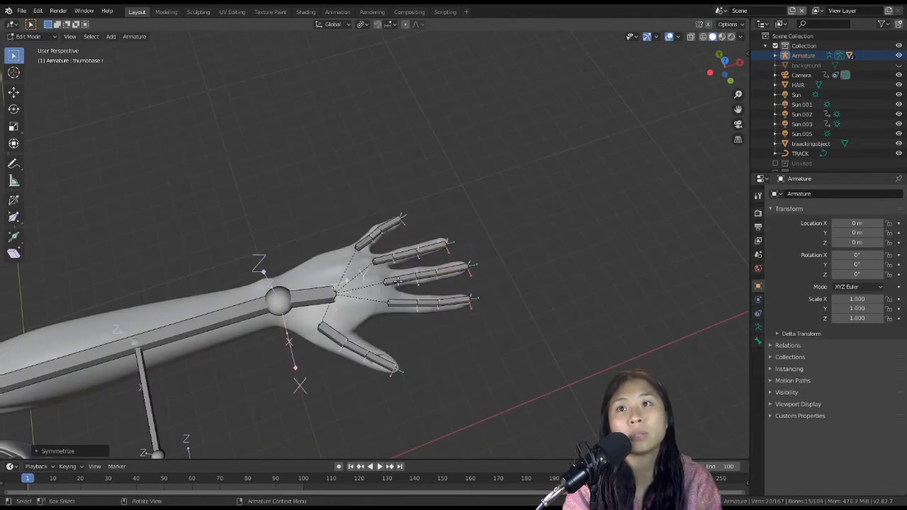
{"action": "scroll", "coordinate": [320, 306], "scroll_direction": "up", "scroll_amount": 4}
{"action": "scroll", "coordinate": [320, 306], "scroll_direction": "down", "scroll_amount": 14}
{"action": "middle_click_drag", "start_coordinate": [172, 300], "coordinate": [289, 279], "text": "shift"}
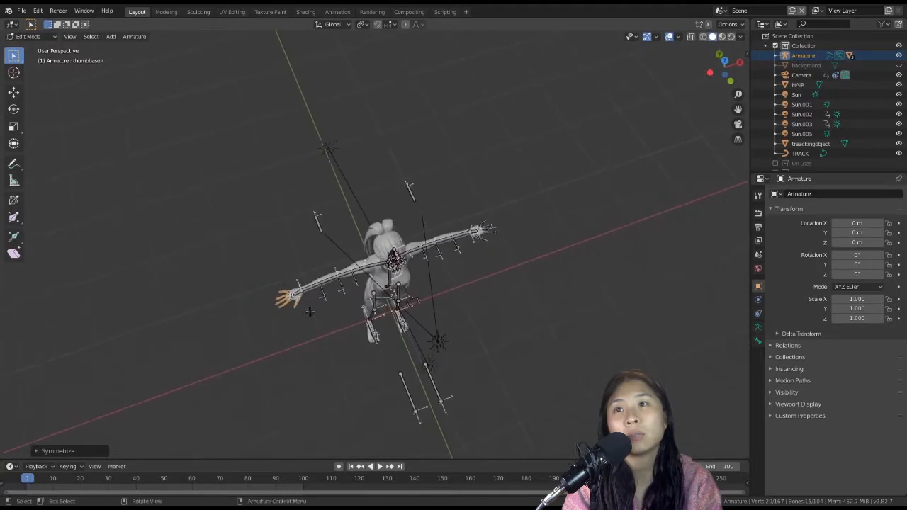
{"action": "scroll", "coordinate": [300, 318], "scroll_direction": "up", "scroll_amount": 7}
{"action": "scroll", "coordinate": [300, 318], "scroll_direction": "up", "scroll_amount": 10}
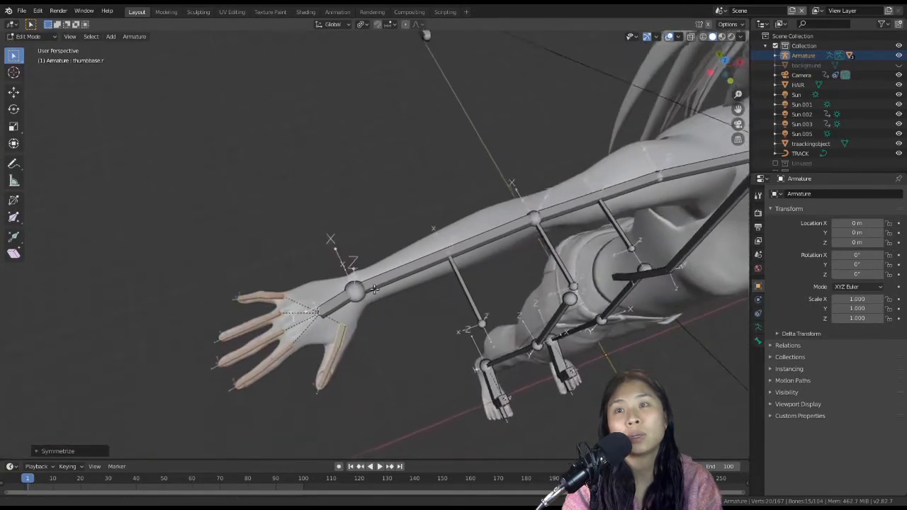
Step: Duplicate the toe.l bone of the left foot and move the copy over to the big toe
{"action": "middle_click_drag", "start_coordinate": [343, 338], "coordinate": [323, 274]}
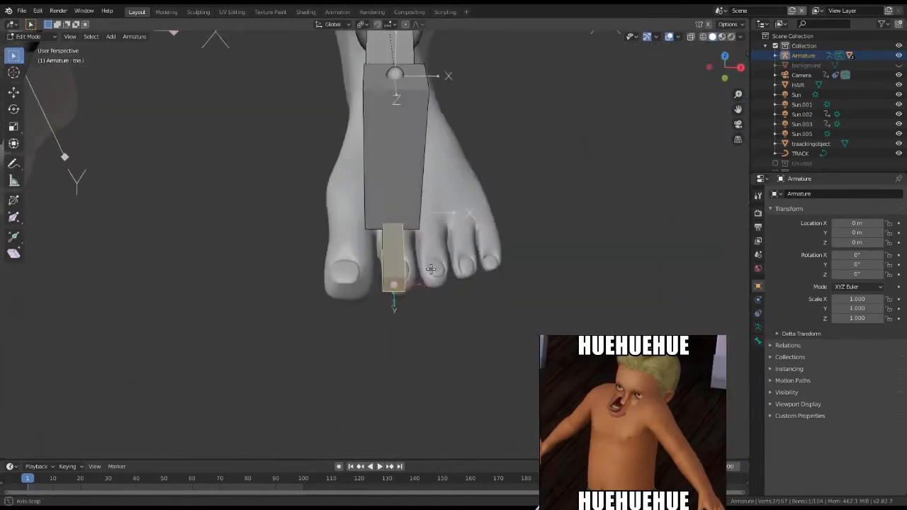
{"action": "middle_click_drag", "start_coordinate": [395, 304], "coordinate": [418, 262]}
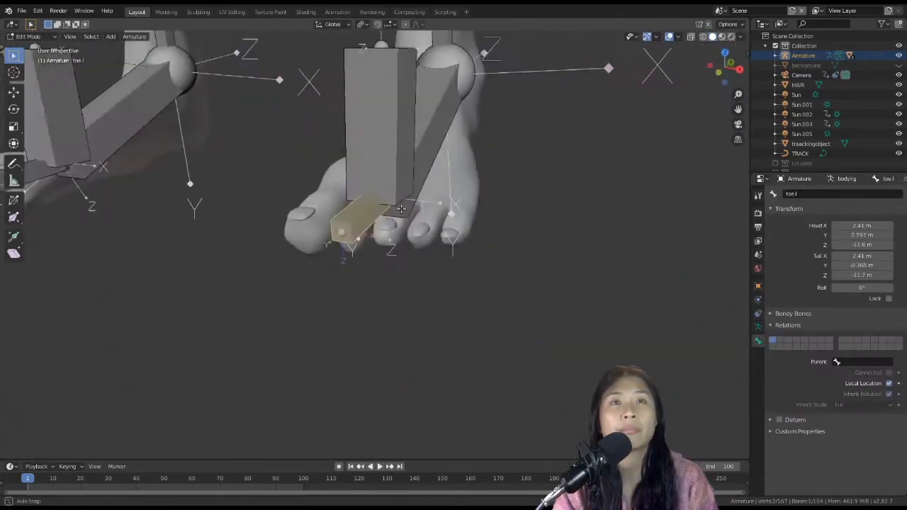
{"action": "middle_click_drag", "start_coordinate": [375, 269], "coordinate": [395, 271]}
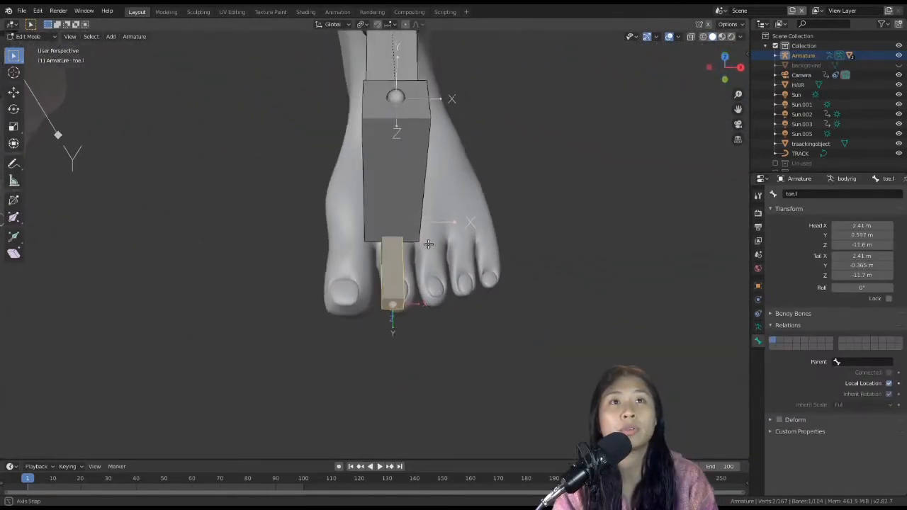
{"action": "key", "text": "shift+d"}
{"action": "right_click", "coordinate": [395, 272]}
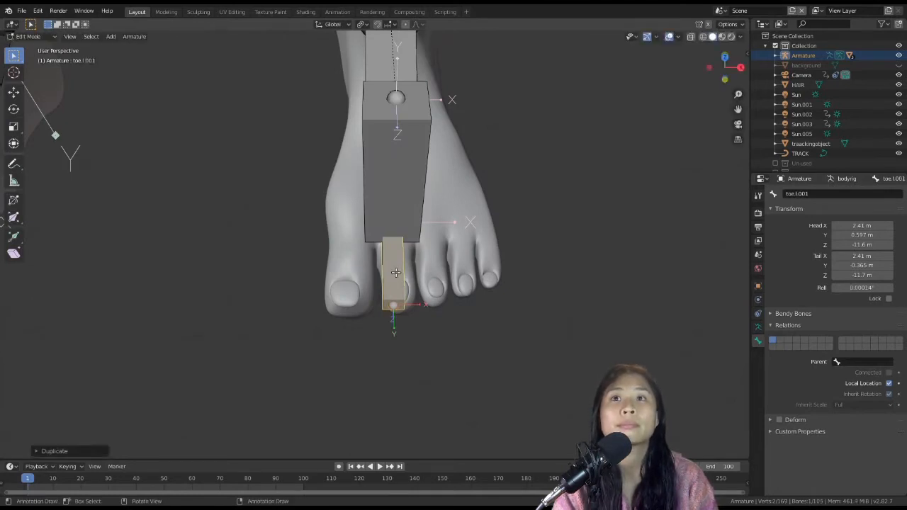
{"action": "key", "text": "g"}
{"action": "left_click", "coordinate": [357, 277]}
{"action": "mouse_move", "coordinate": [482, 308]}
{"action": "middle_mouse_down"}
{"action": "mouse_move", "coordinate": [478, 291]}
{"action": "mouse_move", "coordinate": [482, 300]}
{"action": "middle_mouse_up"}
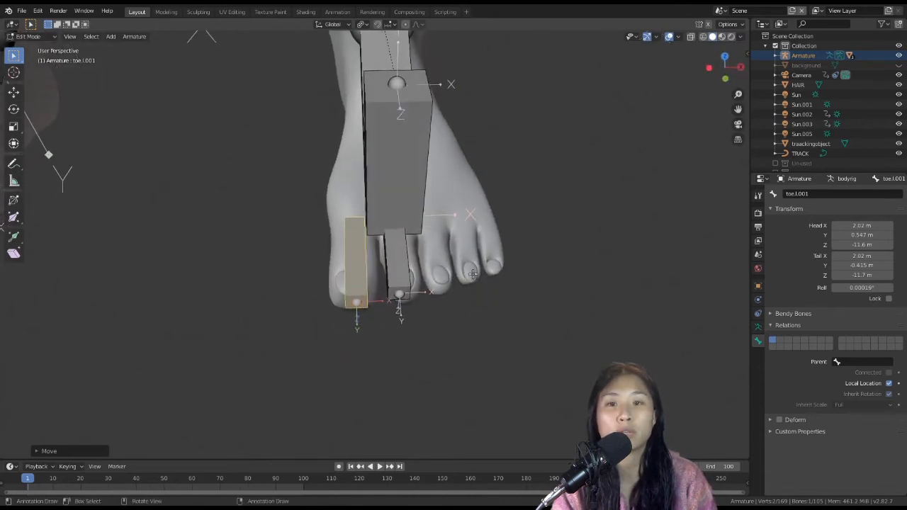
Step: Thin the copied bone's display size, then scale, rotate and move it to fit inside the big toe
{"action": "key", "text": "ctrl+alt+s"}
{"action": "key", "text": "g"}
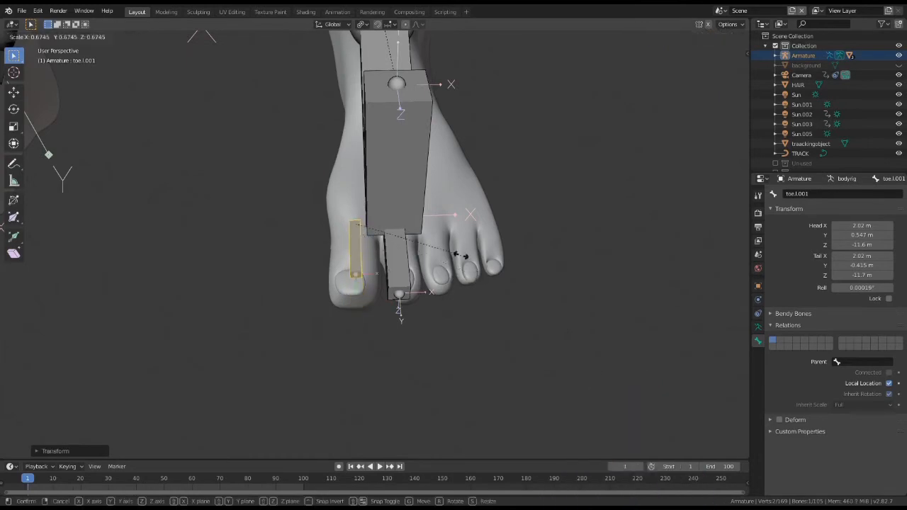
{"action": "key", "text": "r"}
{"action": "mouse_move", "coordinate": [461, 253]}
{"action": "middle_mouse_down"}
{"action": "mouse_move", "coordinate": [662, 265]}
{"action": "mouse_move", "coordinate": [415, 343]}
{"action": "mouse_move", "coordinate": [488, 269]}
{"action": "mouse_move", "coordinate": [475, 333]}
{"action": "middle_mouse_up"}
{"action": "key", "text": "g"}
Step: Parent the big toe bone to the original toe.l bone, keeping its offset
{"action": "left_click", "coordinate": [415, 343], "text": "shift"}
{"action": "key", "text": "ctrl+p"}
{"action": "left_click", "coordinate": [415, 343]}
Step: Duplicate the big toe bone in wireframe display and scale and position copies for the second and third toes
{"action": "left_click", "coordinate": [322, 319]}
{"action": "key", "text": "shift+d"}
{"action": "key", "text": "s"}
{"action": "key", "text": "shift+z"}
{"action": "key", "text": "g"}
{"action": "left_click", "coordinate": [484, 338]}
{"action": "key", "text": "g"}
{"action": "left_click", "coordinate": [447, 340]}
{"action": "key", "text": "shift+d"}
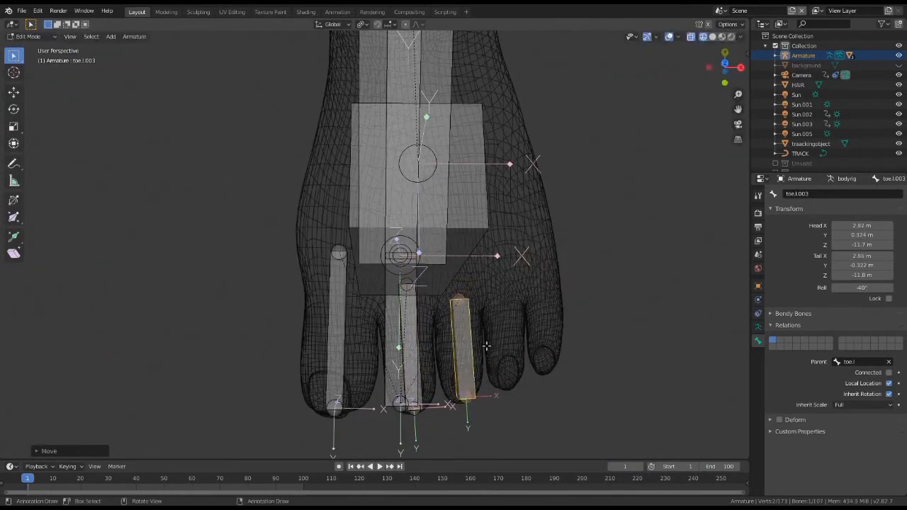
Step: Duplicate the third toe bone for the fourth and little toes, scaling, moving and rotating the copies to fit
{"action": "key", "text": "shift+d"}
{"action": "key", "text": "s"}
{"action": "left_click", "coordinate": [609, 322]}
{"action": "key", "text": "g"}
{"action": "left_click", "coordinate": [508, 340]}
{"action": "left_click", "coordinate": [464, 347]}
{"action": "key", "text": "r"}
{"action": "key", "text": "shift+z"}
Step: Hide the bones obstructing the toes and adjust the toe bones' height along Z to fit inside the foot
{"action": "mouse_move", "coordinate": [495, 340]}
{"action": "middle_mouse_down"}
{"action": "mouse_move", "coordinate": [340, 234]}
{"action": "mouse_move", "coordinate": [455, 314]}
{"action": "middle_mouse_up"}
{"action": "left_click", "coordinate": [325, 192]}
{"action": "key", "text": "h"}
{"action": "key", "text": "KP_3"}
{"action": "middle_click_drag", "start_coordinate": [397, 249], "coordinate": [425, 248]}
{"action": "left_click", "coordinate": [624, 266]}
{"action": "key", "text": "h"}
{"action": "key", "text": "ctrl+z"}
{"action": "key", "text": "g"}
{"action": "key", "text": "z"}
{"action": "left_click", "coordinate": [619, 260]}
{"action": "left_click", "coordinate": [682, 265]}
{"action": "key", "text": "h"}
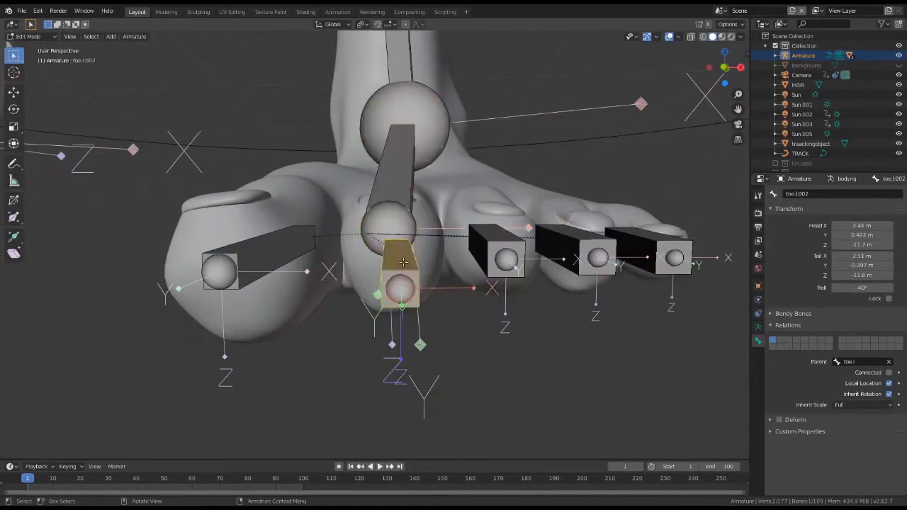
Step: Move the tip of the second toe bone down into the toe and unhide all hidden bones
{"action": "left_click", "coordinate": [401, 289]}
{"action": "key", "text": "g"}
{"action": "key", "text": "alt+h"}
Step: Rename the original thick toe.l bone to footcontrollerfinal.l
{"action": "left_click", "coordinate": [261, 282]}
{"action": "left_click", "coordinate": [456, 371]}
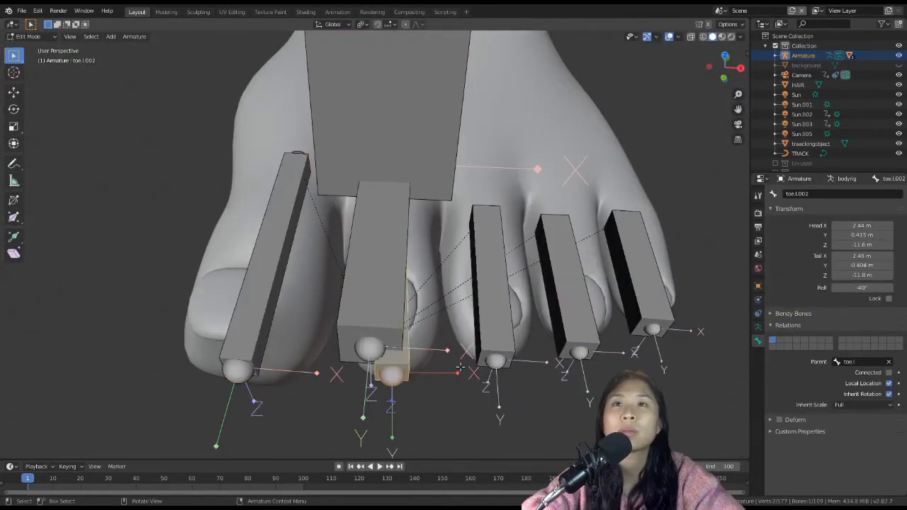
{"action": "left_click", "coordinate": [474, 282]}
{"action": "left_click", "coordinate": [585, 310]}
{"action": "left_click", "coordinate": [639, 289]}
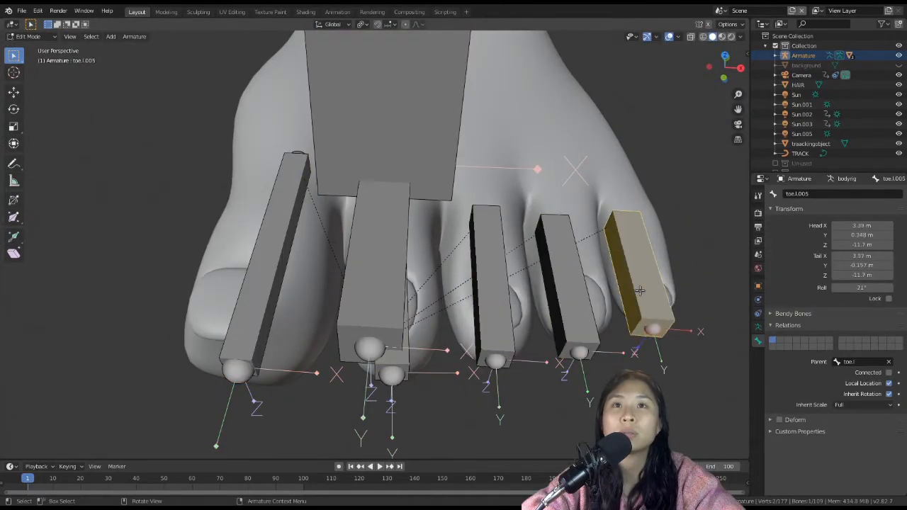
{"action": "left_click", "coordinate": [378, 264]}
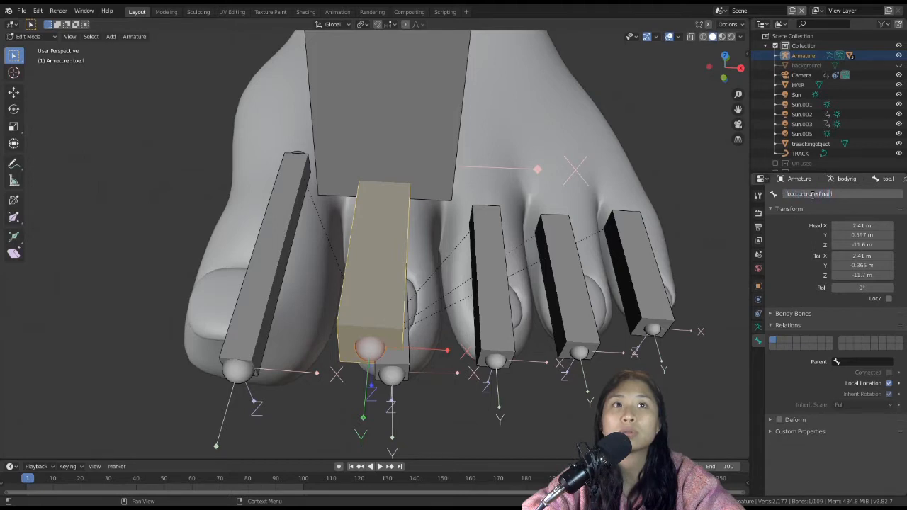
Step: Rename the left big toe bone and name the second toe bone toe2.l
{"action": "left_click", "coordinate": [273, 286]}
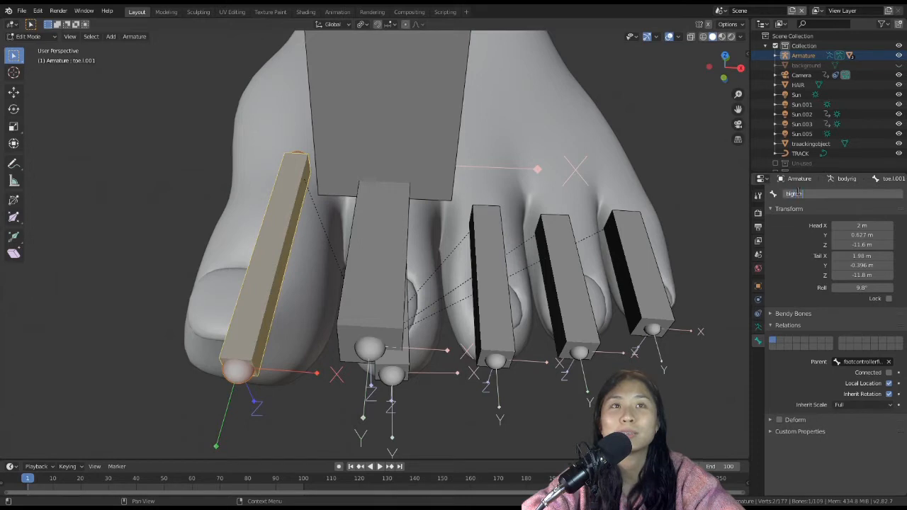
{"action": "left_click", "coordinate": [415, 362]}
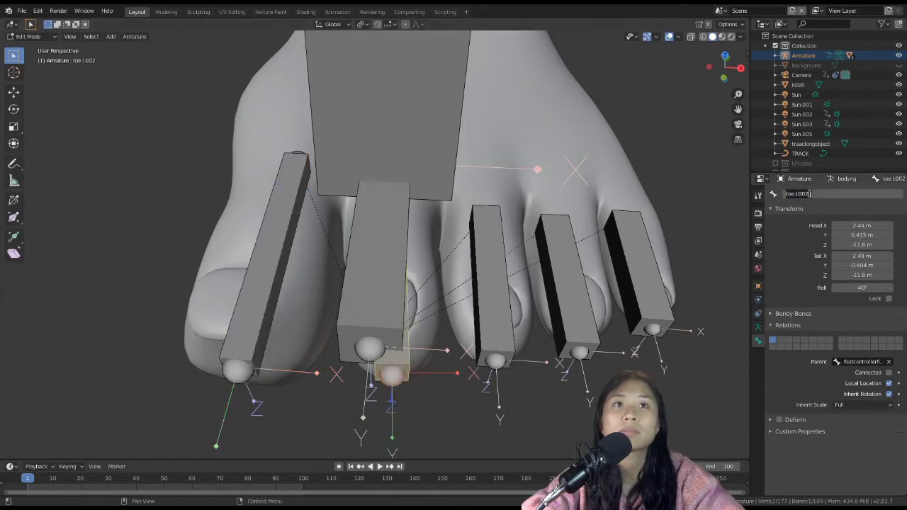
{"action": "key", "text": "Return"}
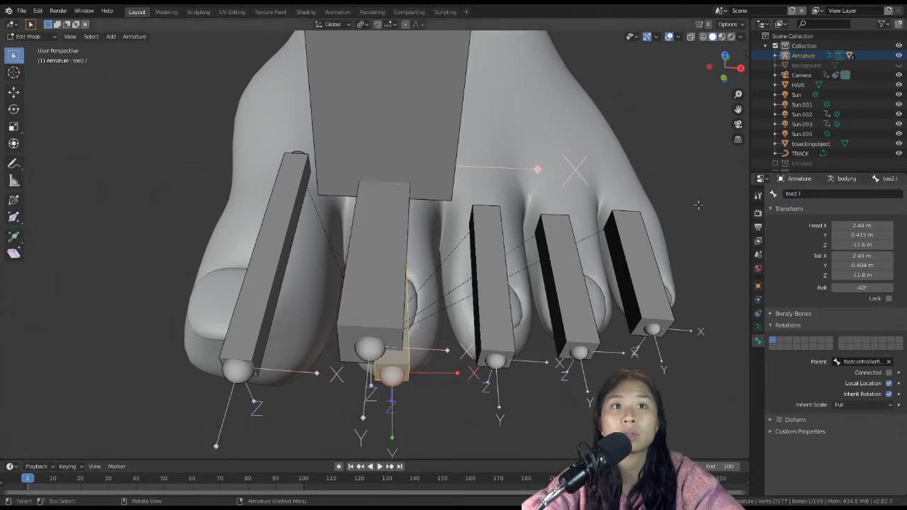
Step: Rename the third toe bone of the left foot to toe3.l
{"action": "left_click", "coordinate": [489, 309]}
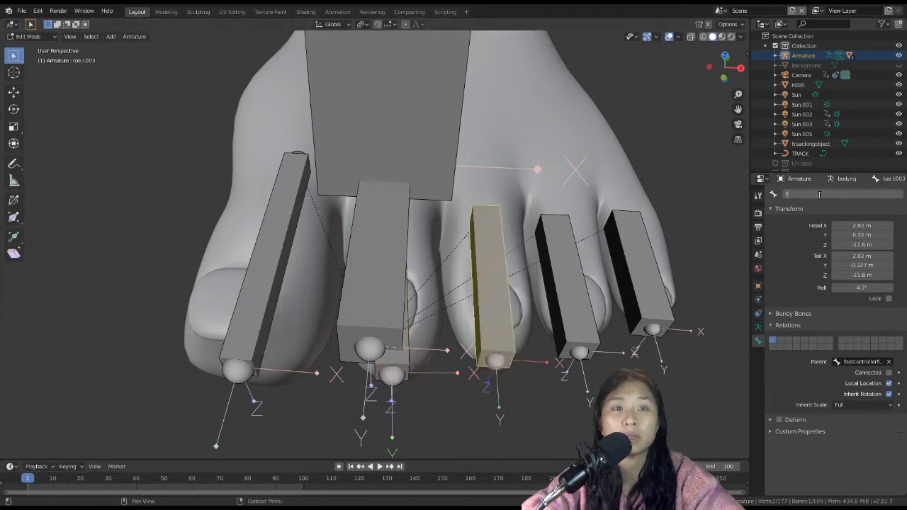
{"action": "left_click", "coordinate": [819, 194]}
{"action": "type", "text": "toe3.l"}
{"action": "key", "text": "Return"}
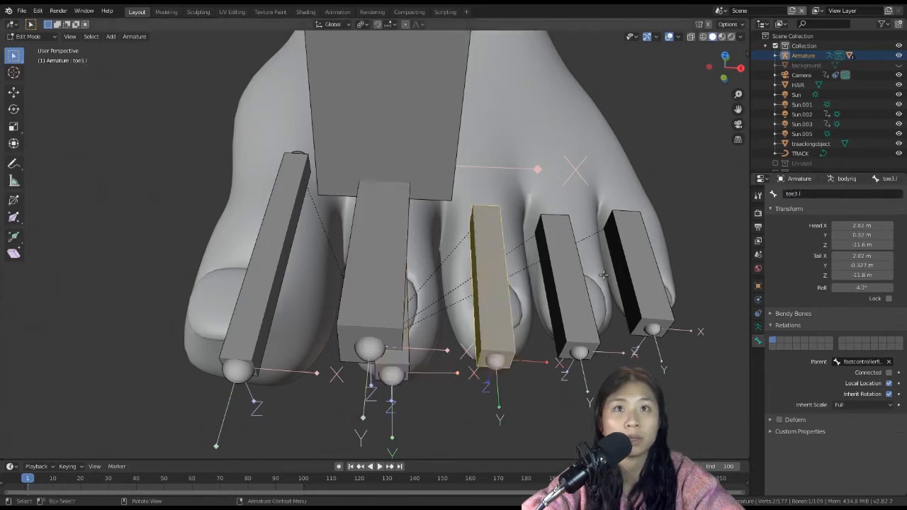
Step: Rename the fourth toe bone to toe4.l and the little toe bone to toe5.l
{"action": "left_click", "coordinate": [566, 298]}
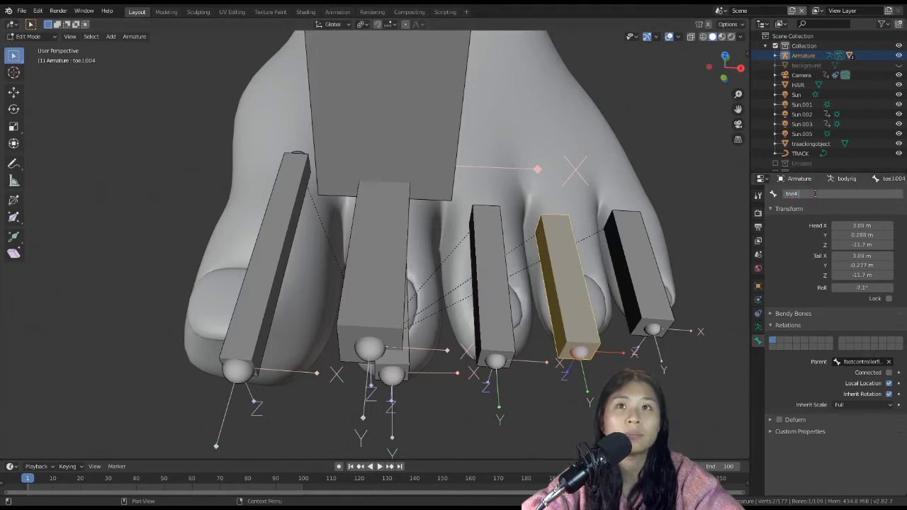
{"action": "type", "text": ".l"}
{"action": "key", "text": "Return"}
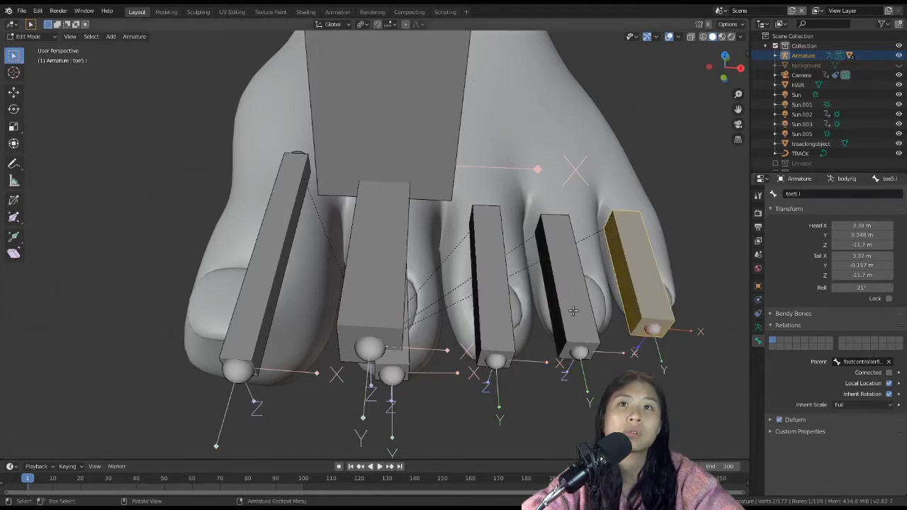
Step: Enable Deform for the fourth, third, second and big toe bones of the left foot
{"action": "left_click", "coordinate": [573, 311]}
{"action": "left_click", "coordinate": [780, 420]}
{"action": "key", "text": "alt+a"}
{"action": "left_click", "coordinate": [511, 348]}
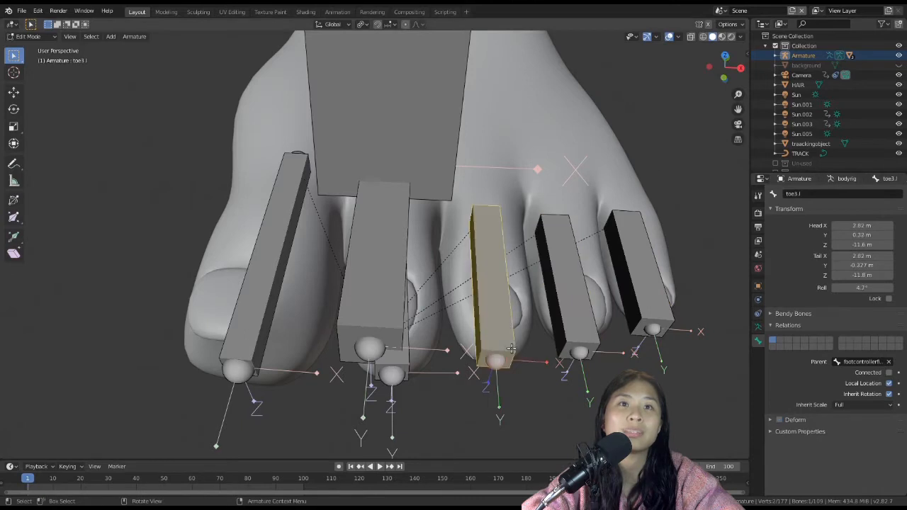
{"action": "left_click", "coordinate": [771, 420]}
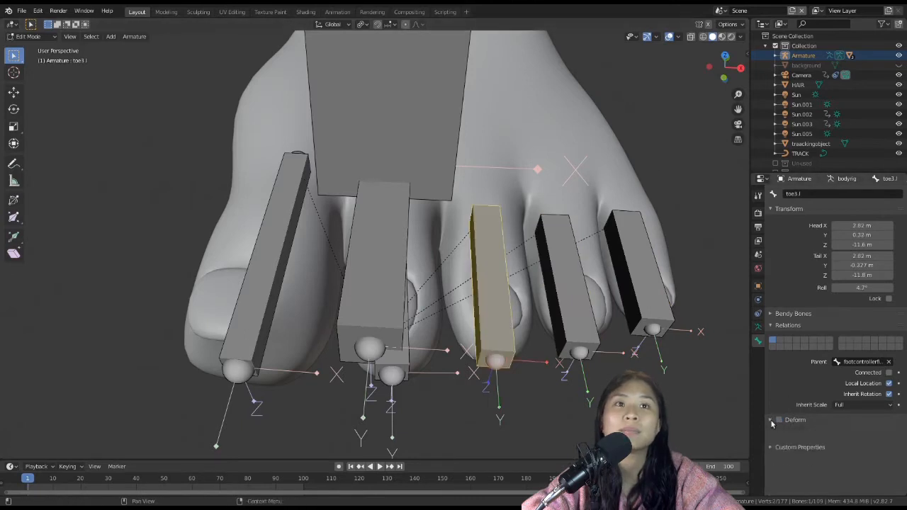
{"action": "left_click", "coordinate": [401, 372]}
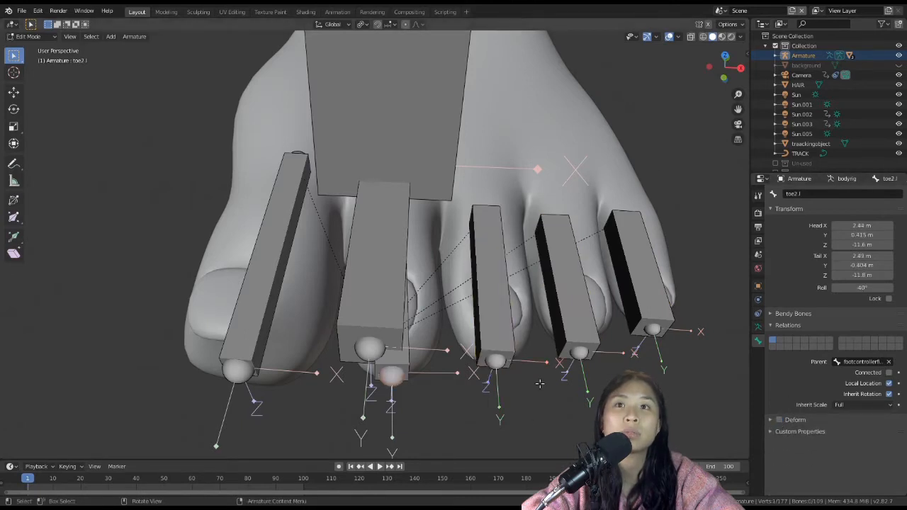
{"action": "left_click", "coordinate": [780, 419]}
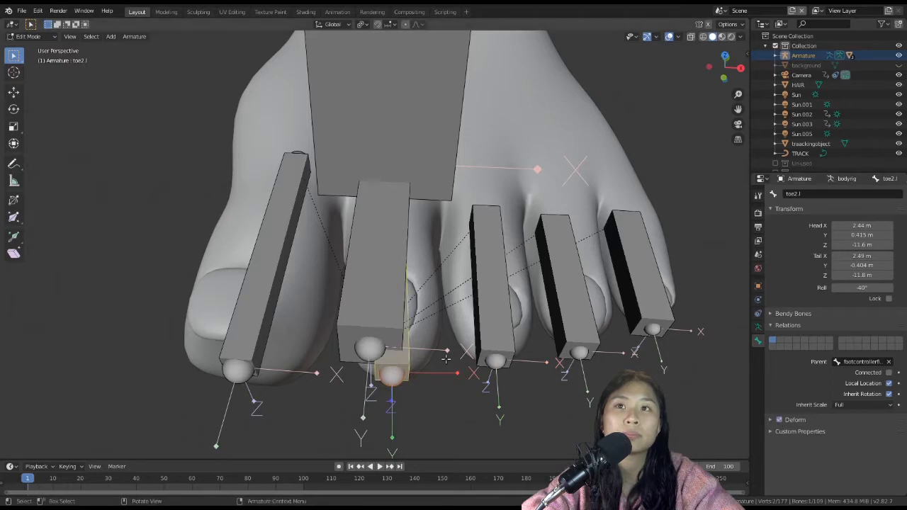
{"action": "left_click", "coordinate": [262, 314]}
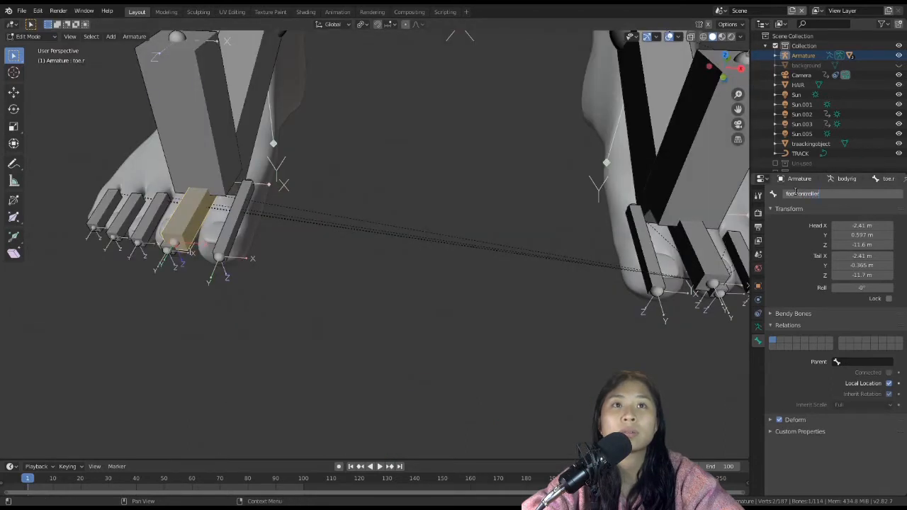
Step: Rename the right foot's thick toe.r bone to footcontrollerfinal.r
{"action": "type", "text": ".r"}
{"action": "key", "text": "Return"}
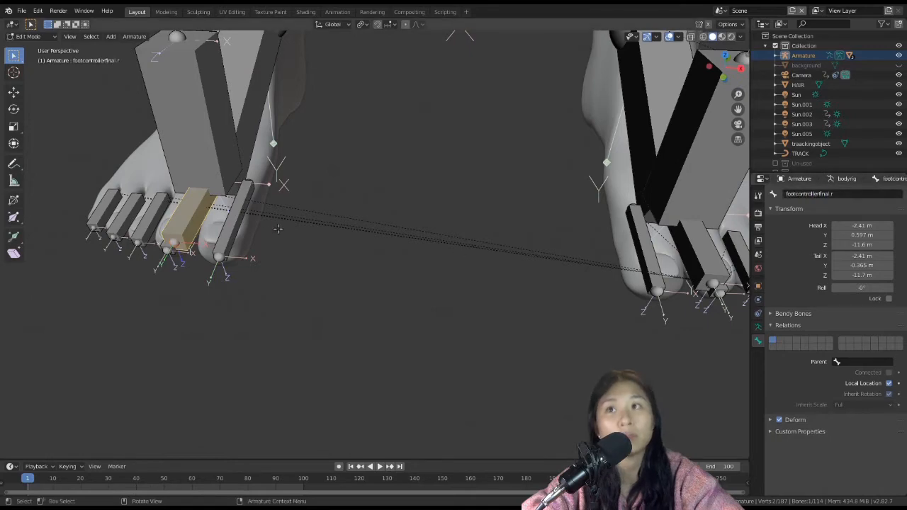
Step: Delete the five toe bones of the right foot, keeping its foot controller bone
{"action": "left_click", "coordinate": [246, 230]}
{"action": "left_click", "coordinate": [92, 216], "text": "shift"}
{"action": "left_click", "coordinate": [120, 221], "text": "shift"}
{"action": "left_click", "coordinate": [150, 224], "text": "shift"}
{"action": "middle_click_drag", "start_coordinate": [164, 271], "coordinate": [199, 243]}
{"action": "left_click", "coordinate": [155, 248], "text": "shift"}
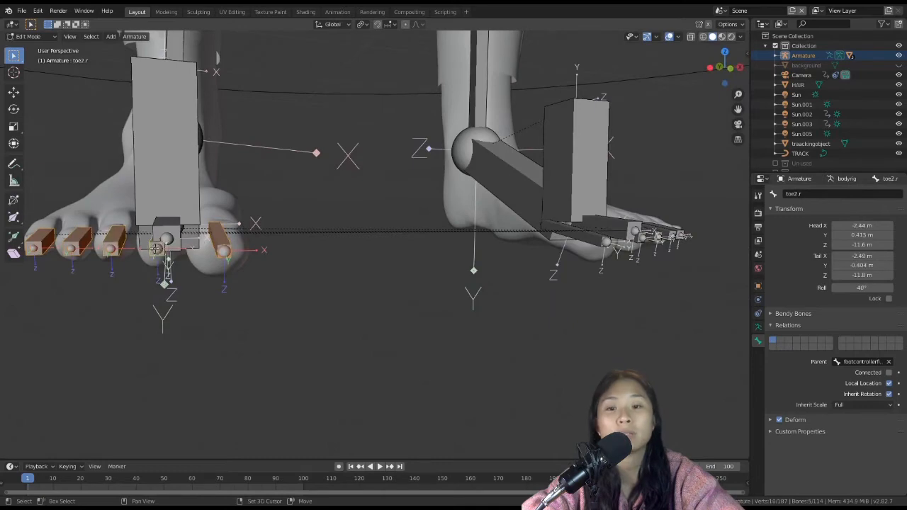
Step: Symmetrize the five toe bones of the left foot onto the right foot
{"action": "middle_click_drag", "start_coordinate": [279, 278], "coordinate": [610, 274]}
{"action": "right_click", "coordinate": [611, 274]}
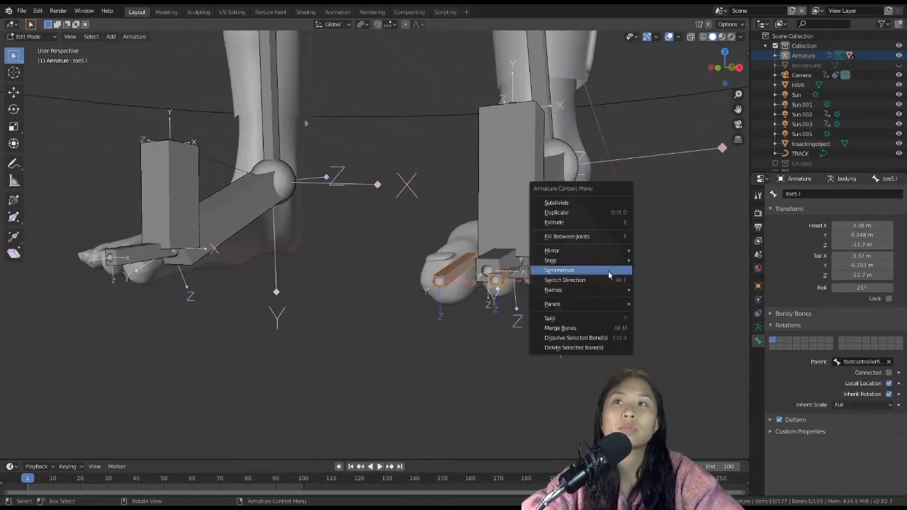
{"action": "left_click", "coordinate": [611, 274]}
{"action": "middle_click_drag", "start_coordinate": [383, 277], "coordinate": [438, 301]}
{"action": "left_click", "coordinate": [132, 362]}
{"action": "middle_click_drag", "start_coordinate": [280, 358], "coordinate": [370, 355]}
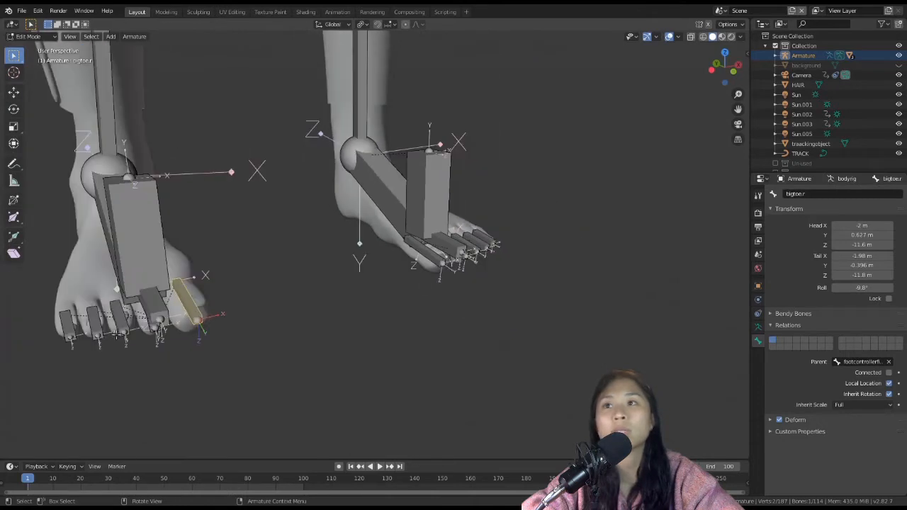
{"action": "left_click", "coordinate": [154, 298]}
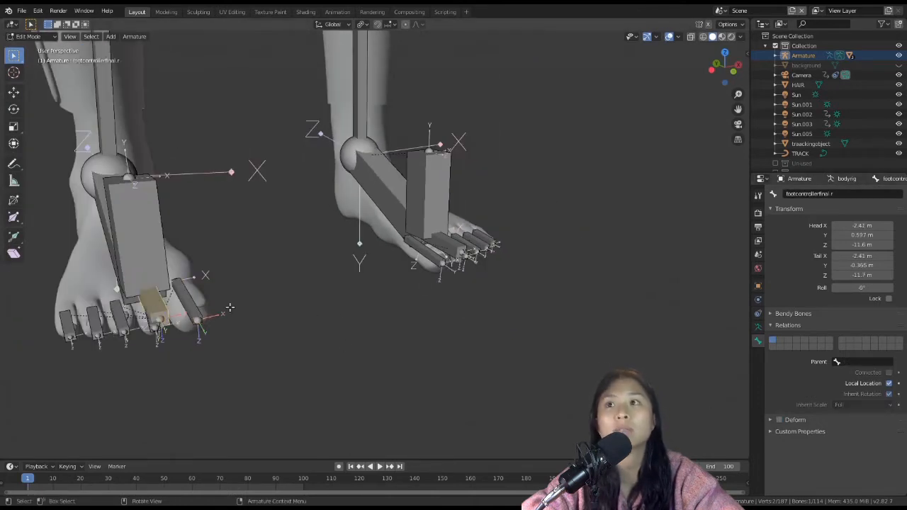
{"action": "left_click", "coordinate": [194, 310]}
{"action": "middle_click_drag", "start_coordinate": [194, 310], "coordinate": [274, 311]}
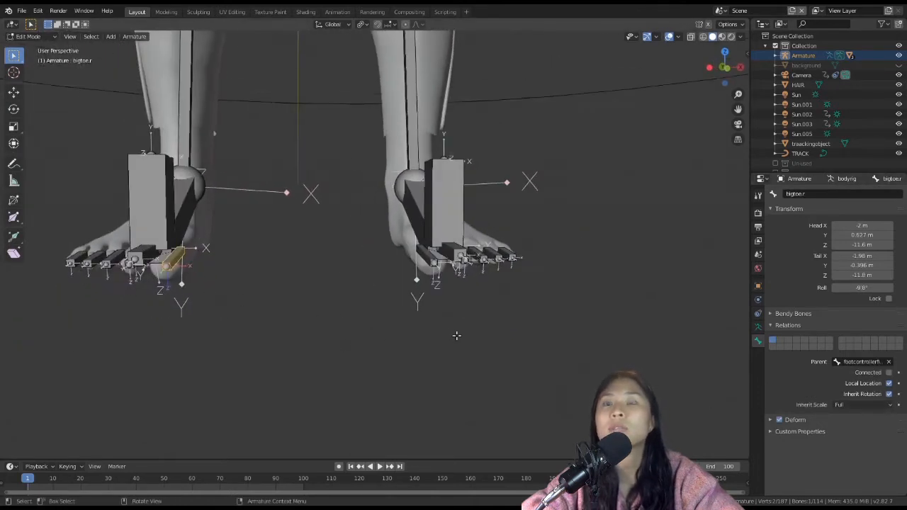
Step: Return to Object Mode and parent the body mesh to the armature with automatic weights
{"action": "key", "text": "a"}
{"action": "left_click", "coordinate": [26, 38]}
{"action": "left_click", "coordinate": [37, 48]}
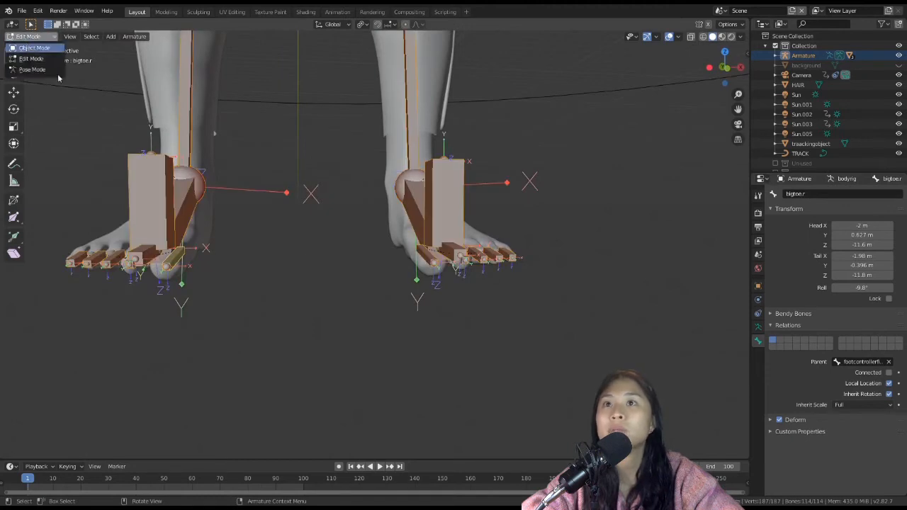
{"action": "left_click", "coordinate": [196, 136]}
{"action": "left_click", "coordinate": [189, 147], "text": "shift"}
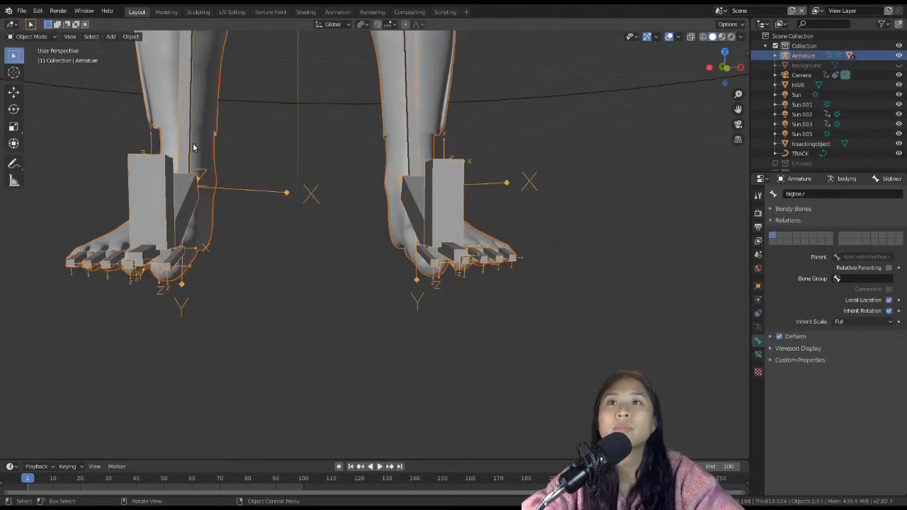
{"action": "key", "text": "ctrl+p"}
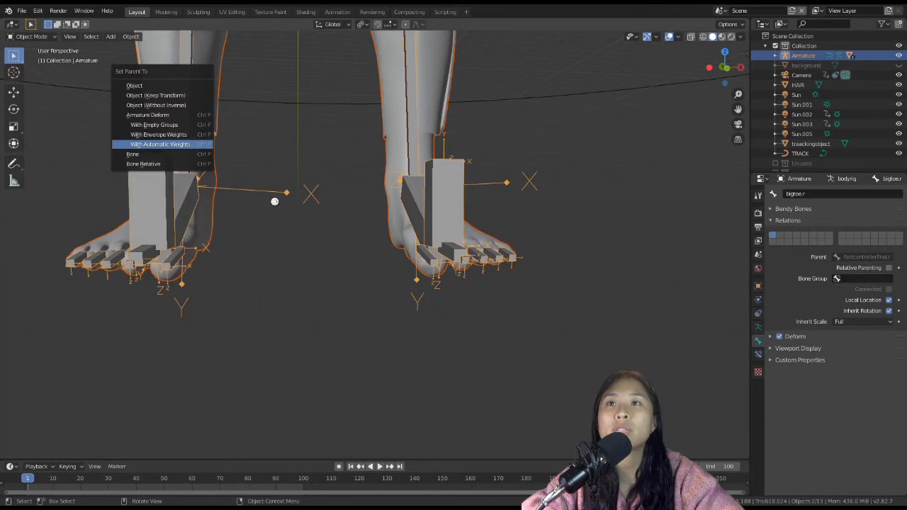
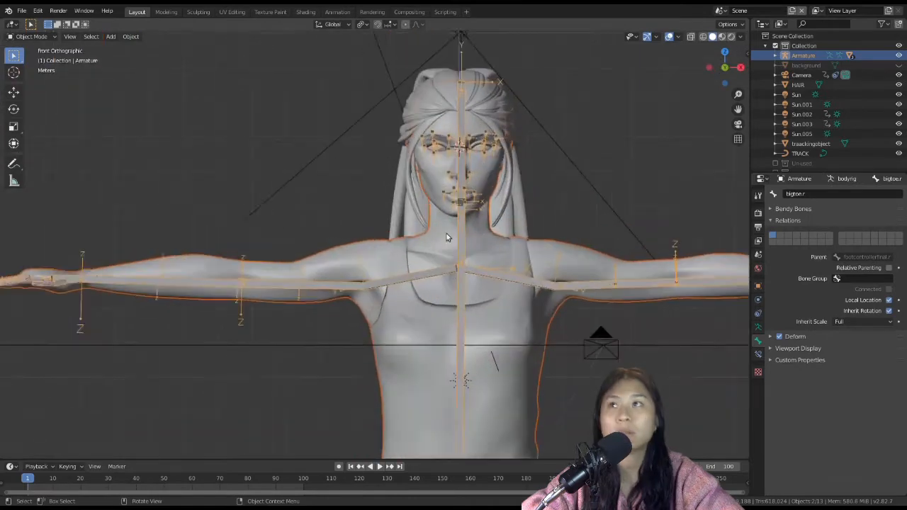
Step: Switch the armature to Pose Mode for testing the facial bones
{"action": "middle_click_drag", "start_coordinate": [447, 239], "coordinate": [361, 263], "text": "shift"}
{"action": "scroll", "coordinate": [361, 264], "scroll_direction": "up", "scroll_amount": 2}
{"action": "scroll", "coordinate": [361, 264], "scroll_direction": "up", "scroll_amount": 4}
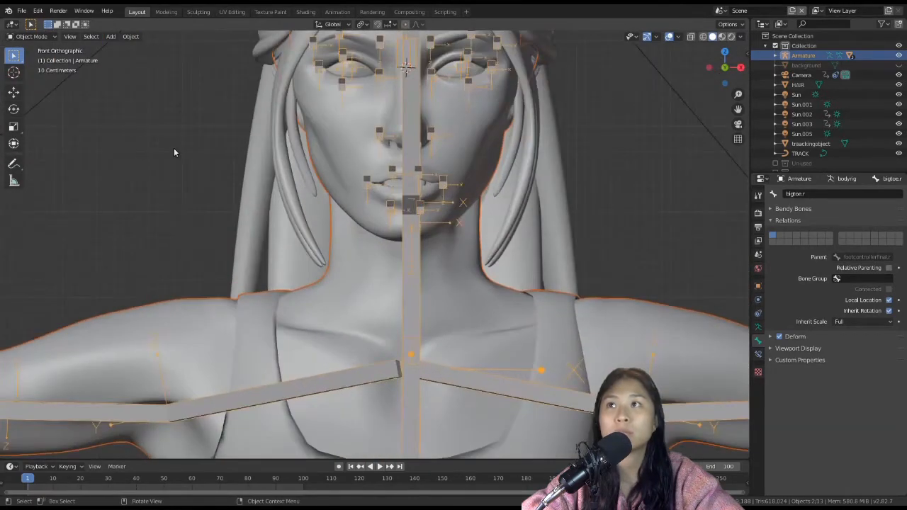
{"action": "left_click", "coordinate": [28, 36]}
{"action": "left_click", "coordinate": [45, 61]}
{"action": "left_click", "coordinate": [27, 36]}
{"action": "left_click", "coordinate": [45, 71]}
{"action": "scroll", "coordinate": [336, 225], "scroll_direction": "up", "scroll_amount": 2}
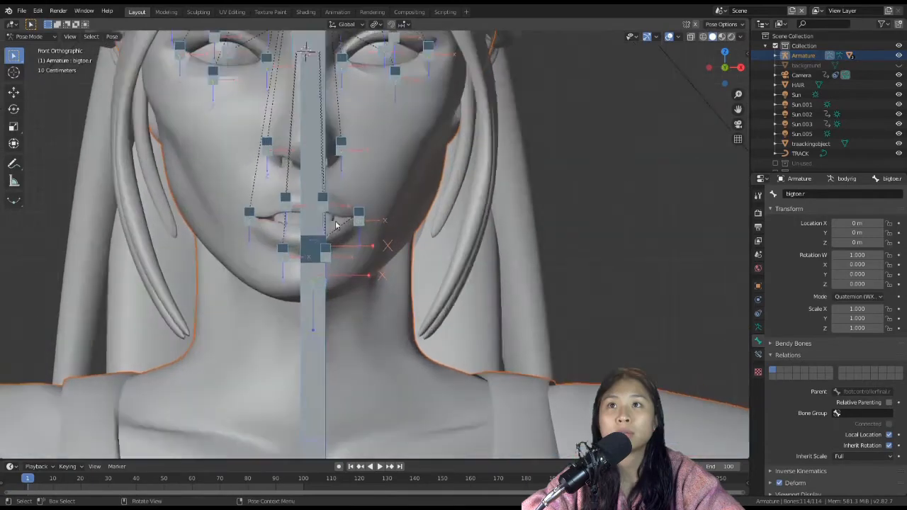
Step: Move the eyecontroller bone in front of the face to test the eye tracking
{"action": "scroll", "coordinate": [377, 202], "scroll_direction": "down", "scroll_amount": 5}
{"action": "middle_click_drag", "start_coordinate": [347, 161], "coordinate": [338, 261]}
{"action": "left_click", "coordinate": [225, 266]}
{"action": "key", "text": "g"}
{"action": "left_click", "coordinate": [314, 203]}
Step: Move the left hand's IK bone, handIK.l, to test how the arm follows
{"action": "scroll", "coordinate": [354, 260], "scroll_direction": "down", "scroll_amount": 3}
{"action": "scroll", "coordinate": [405, 231], "scroll_direction": "up", "scroll_amount": 8}
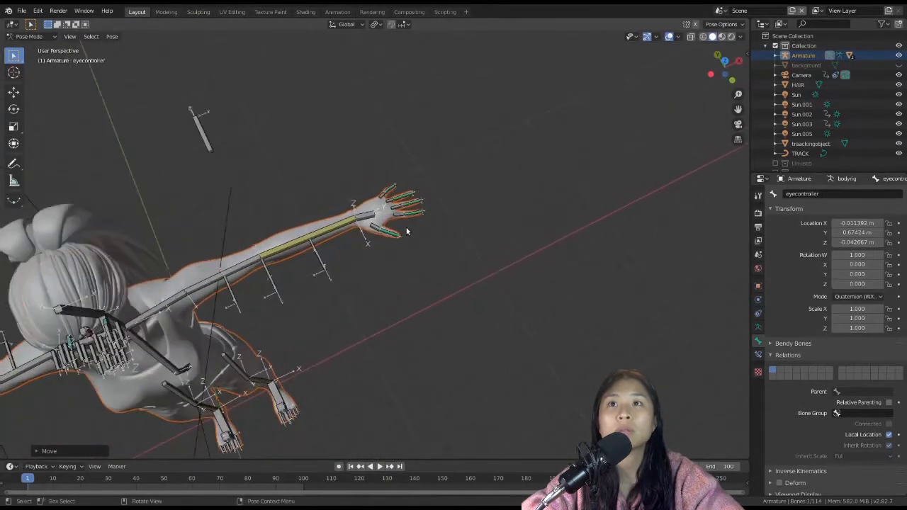
{"action": "middle_click_drag", "start_coordinate": [379, 235], "coordinate": [373, 308], "text": "shift"}
{"action": "scroll", "coordinate": [393, 251], "scroll_direction": "up", "scroll_amount": 3}
{"action": "middle_click_drag", "start_coordinate": [415, 195], "coordinate": [391, 297]}
{"action": "left_click", "coordinate": [424, 169]}
{"action": "left_click", "coordinate": [392, 327]}
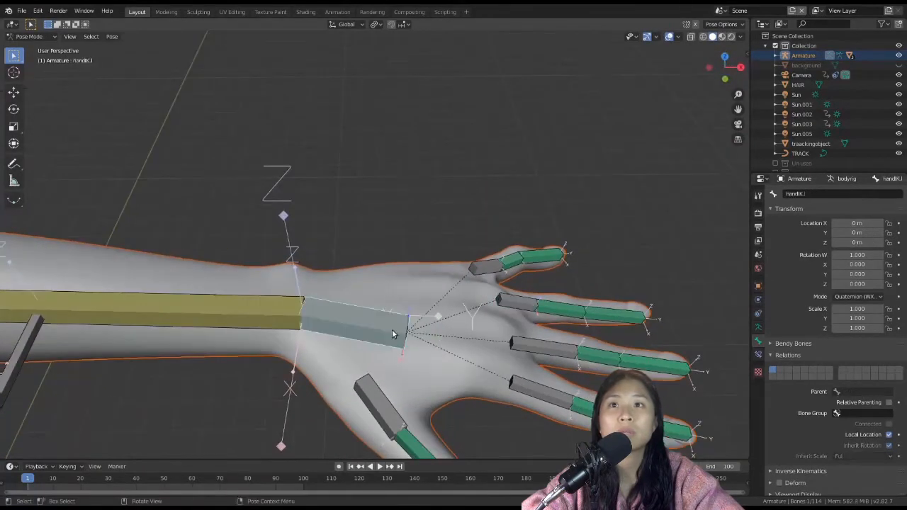
{"action": "key", "text": "g"}
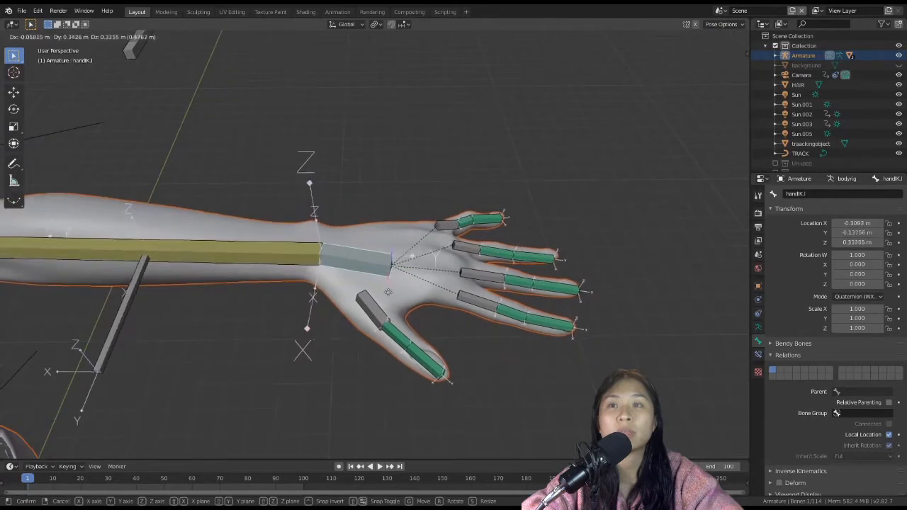
{"action": "left_click", "coordinate": [434, 306]}
Step: Curl the left pinky and ring fingers by rotating their base bones, pinkybase.l and ringbase.l
{"action": "left_click", "coordinate": [449, 234]}
{"action": "middle_click_drag", "start_coordinate": [487, 273], "coordinate": [494, 279]}
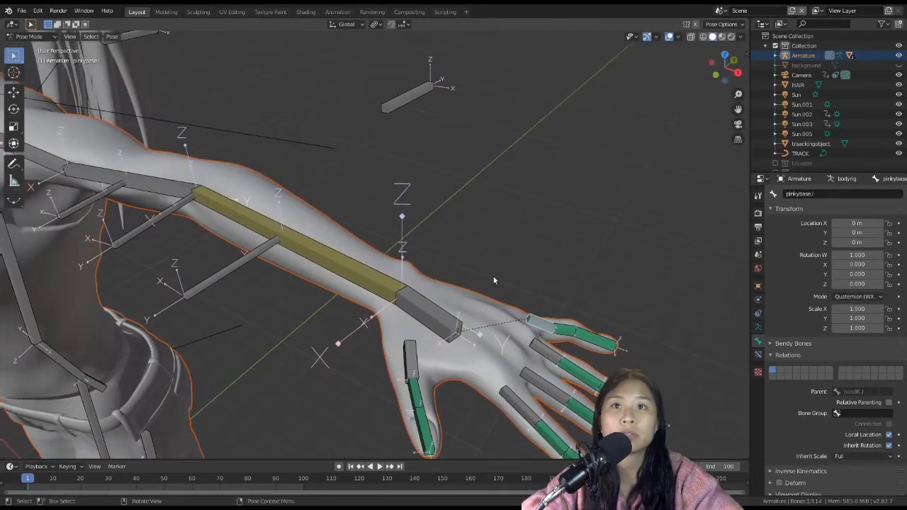
{"action": "key", "text": "r"}
{"action": "left_click", "coordinate": [577, 283]}
{"action": "middle_click_drag", "start_coordinate": [576, 283], "coordinate": [537, 283]}
{"action": "left_click", "coordinate": [502, 232]}
{"action": "key", "text": "r"}
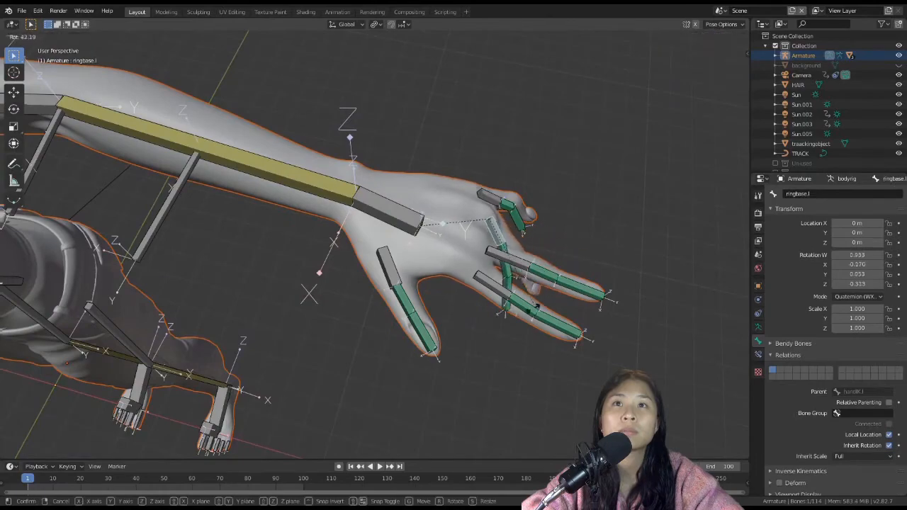
{"action": "left_click", "coordinate": [571, 247]}
{"action": "middle_click_drag", "start_coordinate": [571, 247], "coordinate": [436, 354]}
{"action": "key", "text": "r"}
{"action": "left_click", "coordinate": [431, 257]}
Step: Curl the left middle and index fingers by rotating their base bones
{"action": "left_click", "coordinate": [418, 367]}
{"action": "key", "text": "r"}
{"action": "left_click", "coordinate": [418, 303]}
{"action": "middle_click_drag", "start_coordinate": [418, 305], "coordinate": [540, 380]}
{"action": "left_click", "coordinate": [435, 325]}
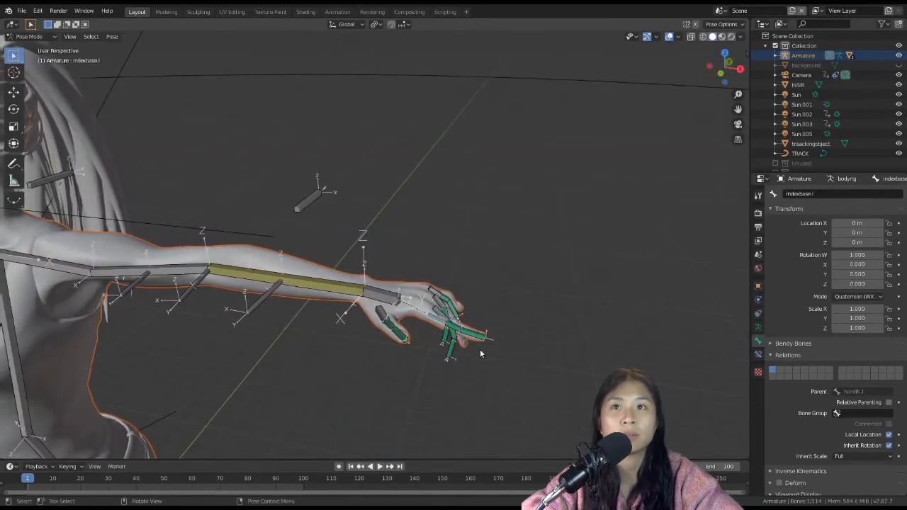
{"action": "middle_click_drag", "start_coordinate": [479, 352], "coordinate": [479, 317]}
{"action": "key", "text": "r"}
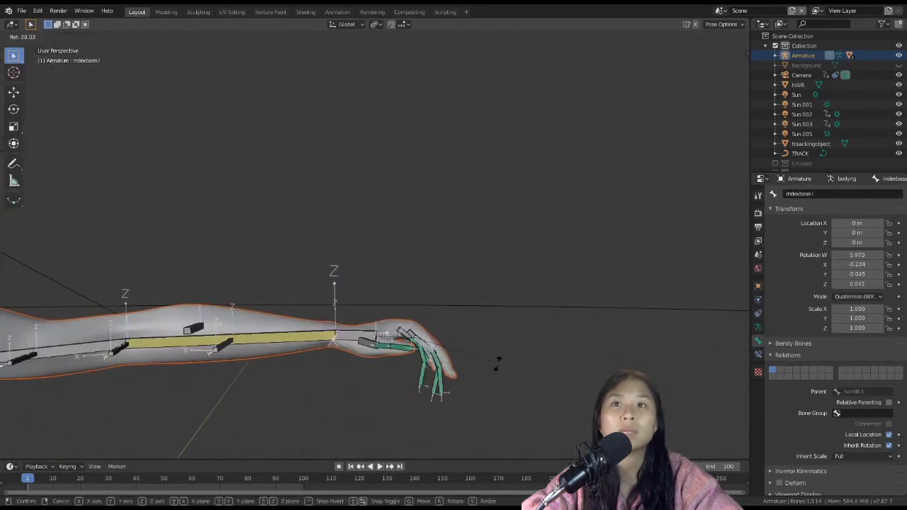
{"action": "left_click", "coordinate": [414, 361]}
Step: Bend the left thumb by rotating thumbbase.l from two viewing angles
{"action": "left_click", "coordinate": [374, 347]}
{"action": "key", "text": "r"}
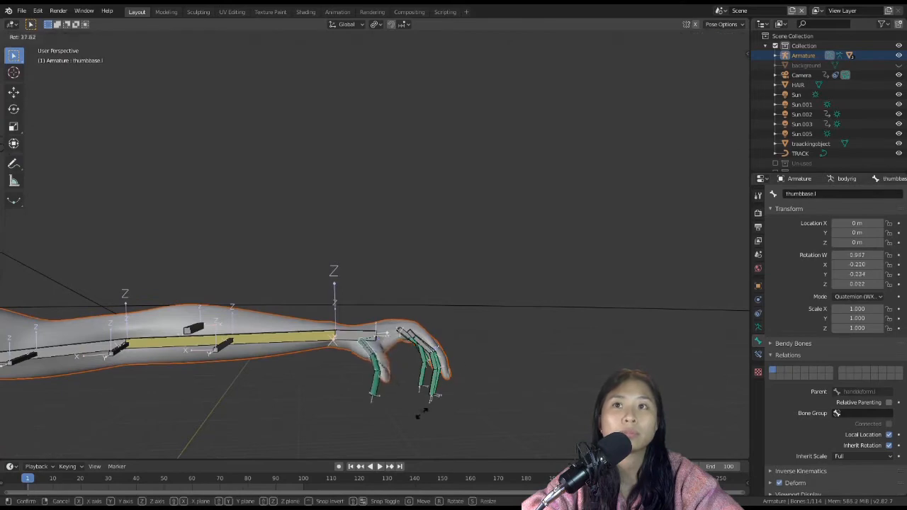
{"action": "left_click", "coordinate": [441, 399]}
{"action": "middle_click_drag", "start_coordinate": [441, 399], "coordinate": [535, 475]}
{"action": "middle_click_drag", "start_coordinate": [488, 132], "coordinate": [486, 192]}
{"action": "key", "text": "r"}
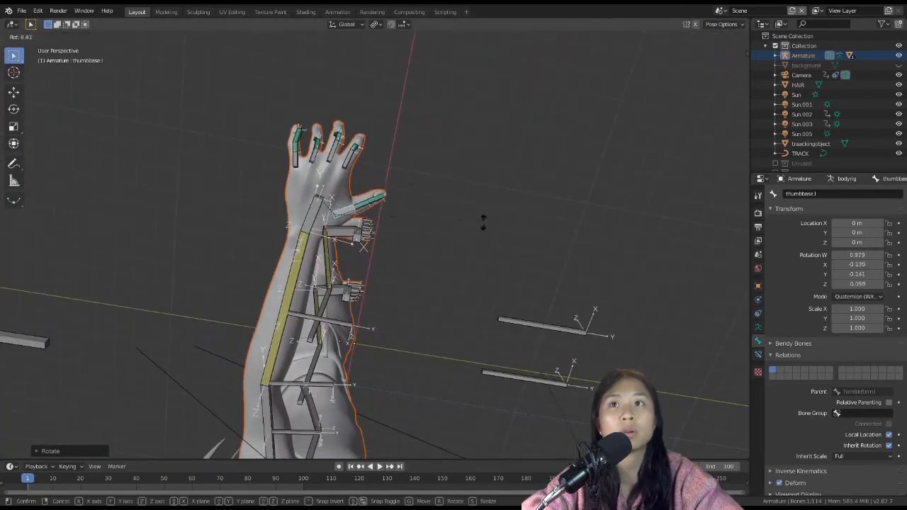
{"action": "left_click", "coordinate": [459, 202]}
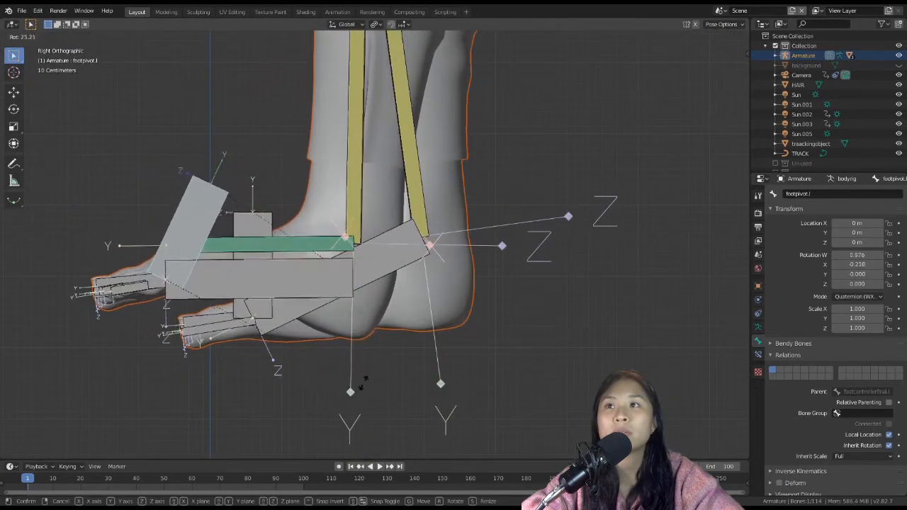
Step: Rotate the footpivot.l bone and enable the Z axis in bigtoe.l's Copy Rotation constraint
{"action": "left_click", "coordinate": [345, 233]}
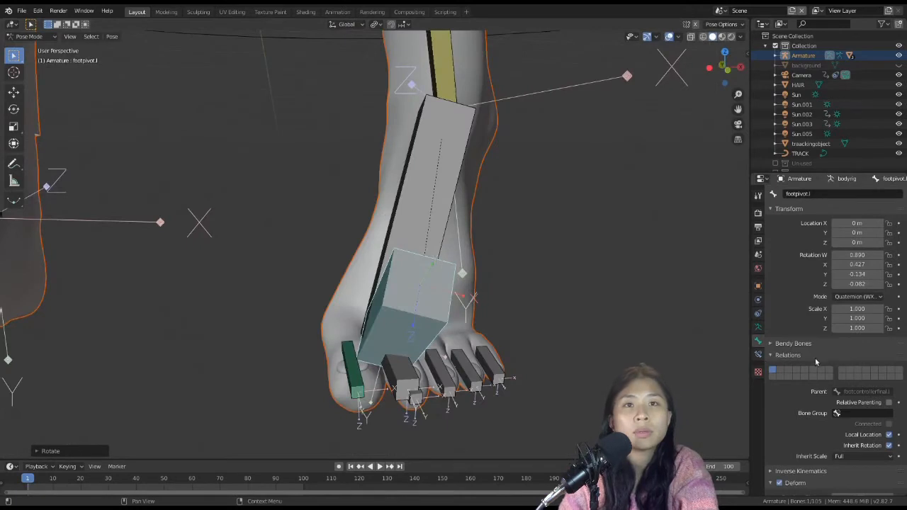
{"action": "left_click", "coordinate": [758, 354]}
{"action": "left_click", "coordinate": [353, 371]}
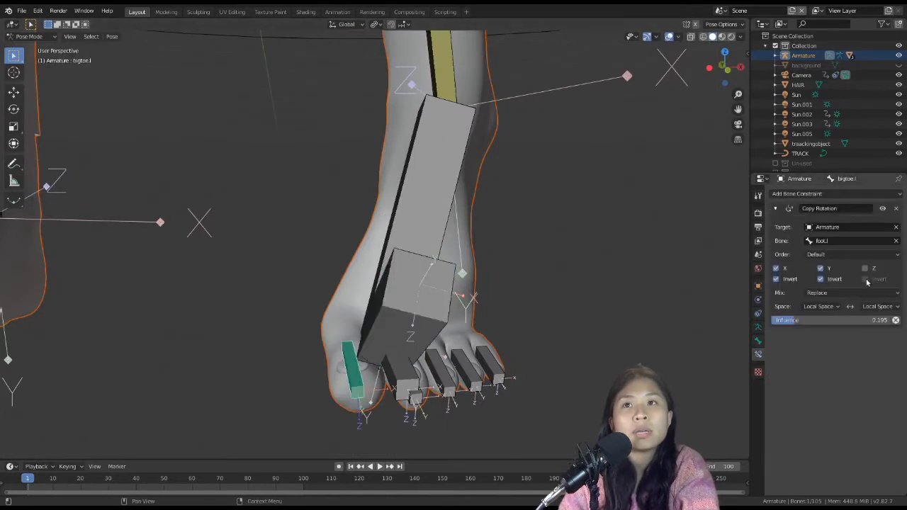
{"action": "left_click", "coordinate": [864, 268]}
Step: Test the big toe's constraint by rotating footpivot.l, and restore the foot to its rest pose
{"action": "key", "text": "r"}
{"action": "left_click", "coordinate": [496, 219]}
{"action": "left_click", "coordinate": [421, 269]}
{"action": "key", "text": "r"}
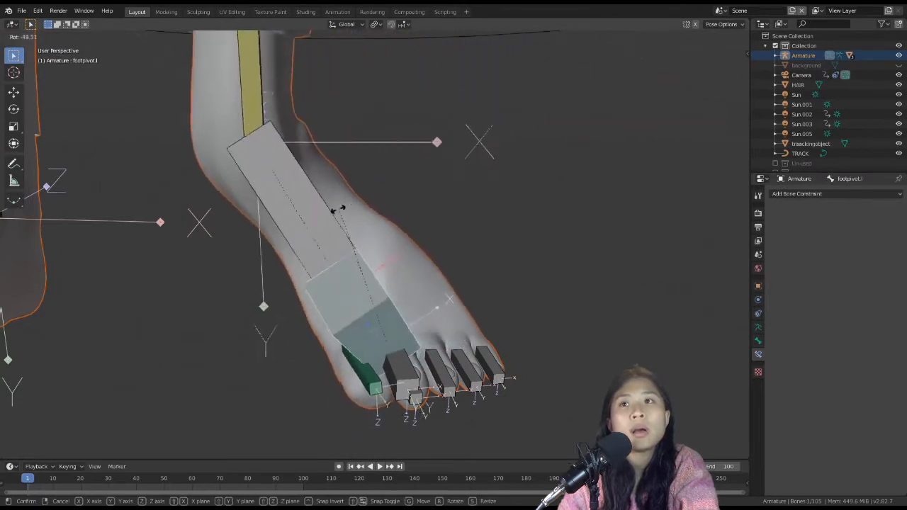
{"action": "left_click", "coordinate": [470, 242]}
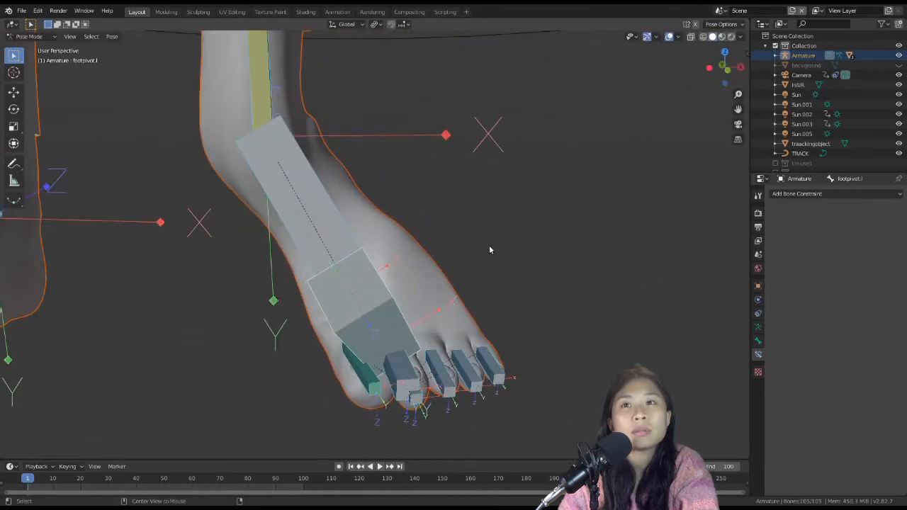
{"action": "key", "text": "ctrl+z"}
Step: Add Copy Rotation constraints targeting bigtoe.l to the second, third and fourth toe bones of the left foot
{"action": "middle_click_drag", "start_coordinate": [428, 289], "coordinate": [425, 358]}
{"action": "left_click", "coordinate": [473, 346]}
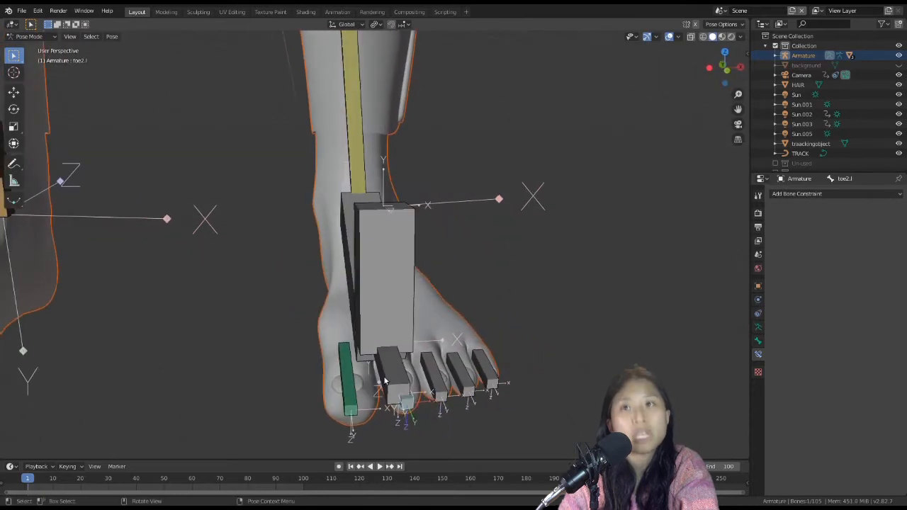
{"action": "left_click", "coordinate": [348, 375]}
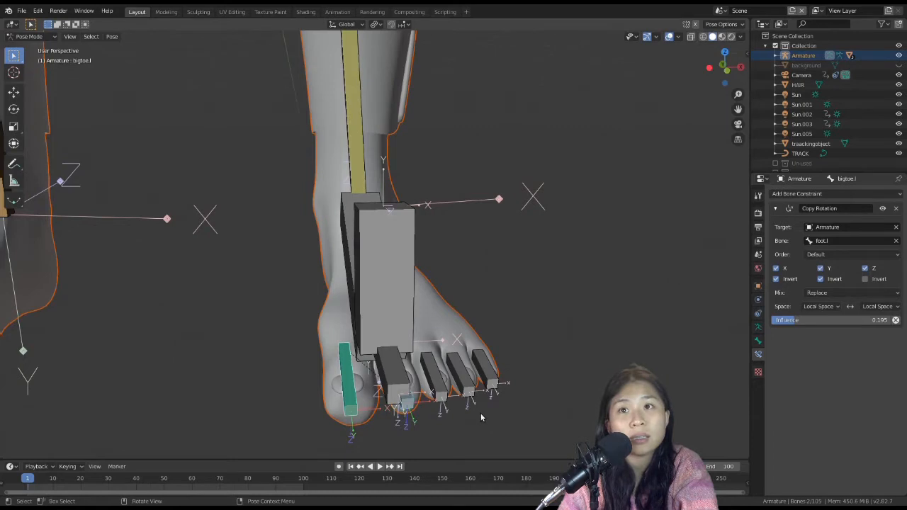
{"action": "left_click", "coordinate": [397, 335]}
{"action": "mouse_move", "coordinate": [398, 335]}
{"action": "middle_mouse_down"}
{"action": "mouse_move", "coordinate": [456, 409]}
{"action": "mouse_move", "coordinate": [352, 385]}
{"action": "mouse_move", "coordinate": [376, 344]}
{"action": "mouse_move", "coordinate": [446, 344]}
{"action": "middle_mouse_up"}
{"action": "left_click", "coordinate": [327, 385]}
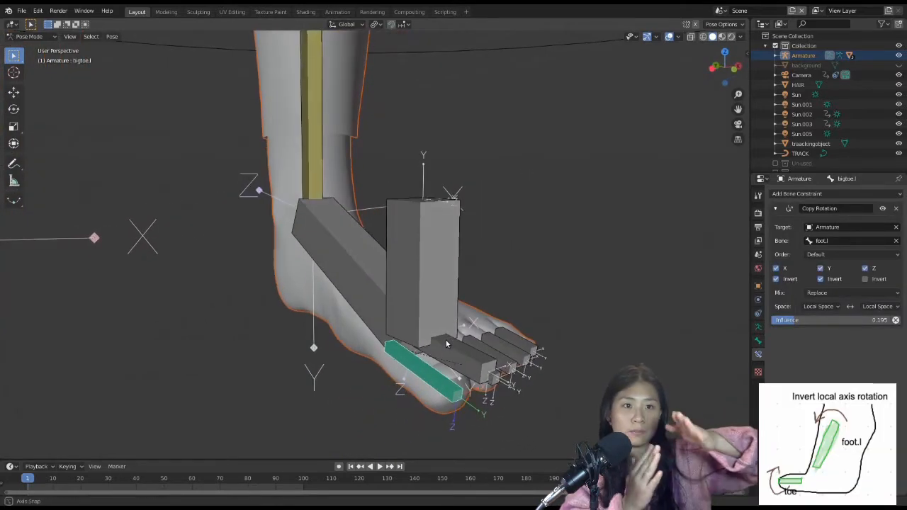
{"action": "middle_click_drag", "start_coordinate": [447, 344], "coordinate": [487, 387]}
{"action": "left_click", "coordinate": [488, 388]}
{"action": "key", "text": "ctrl+shift+c"}
{"action": "left_click", "coordinate": [489, 387]}
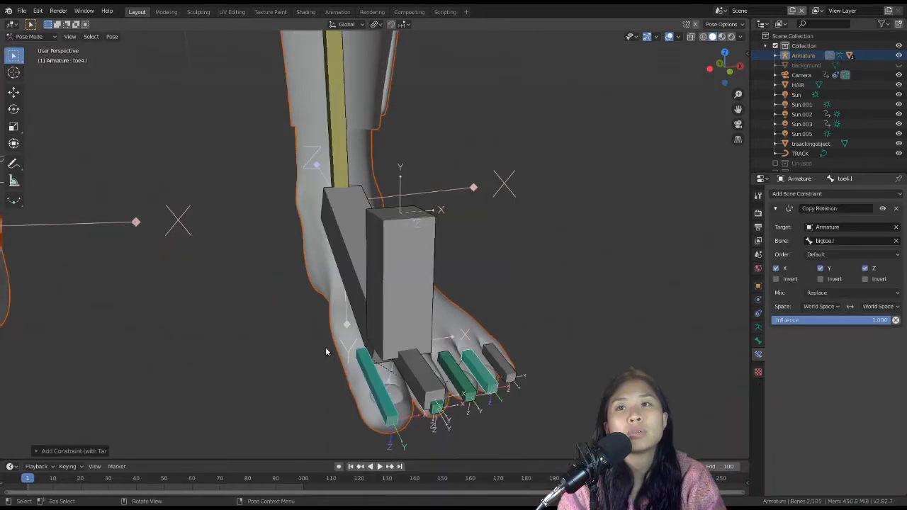
Step: Add a Copy Rotation constraint targeting bigtoe.l to the little toe bone toe5.l
{"action": "left_click", "coordinate": [503, 367]}
{"action": "key", "text": "ctrl+shift+c"}
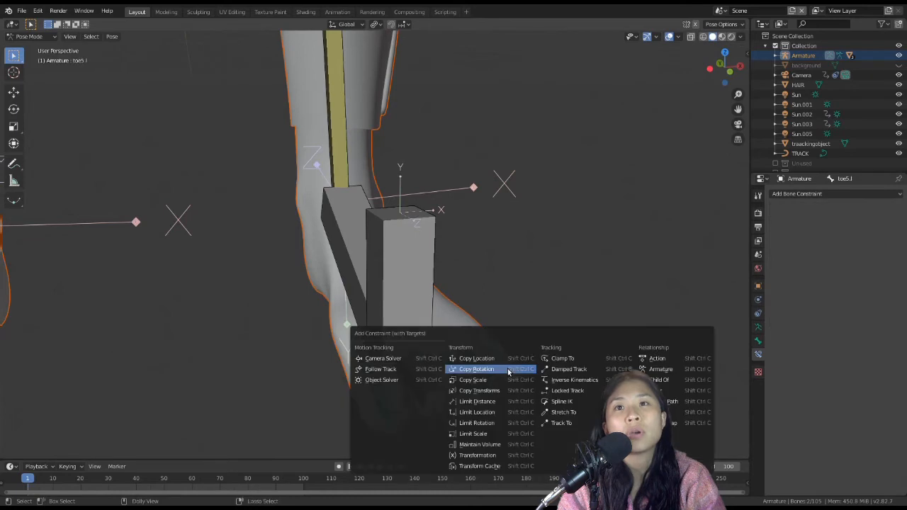
{"action": "left_click", "coordinate": [508, 369]}
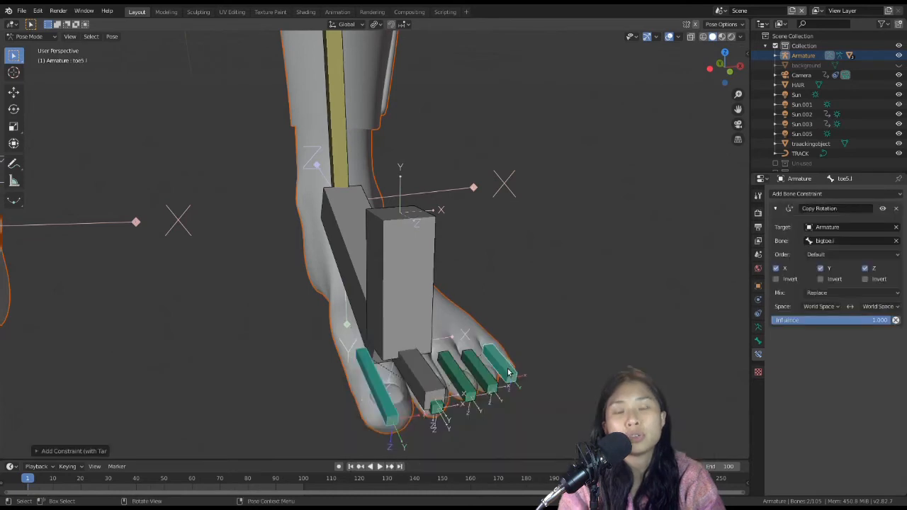
Step: Lower the Copy Rotation influence of toe2.l, toe3.l, toe4.l and toe5.l to about 0.63, 0.60, 0.47 and 0.27 respectively
{"action": "left_click", "coordinate": [406, 322]}
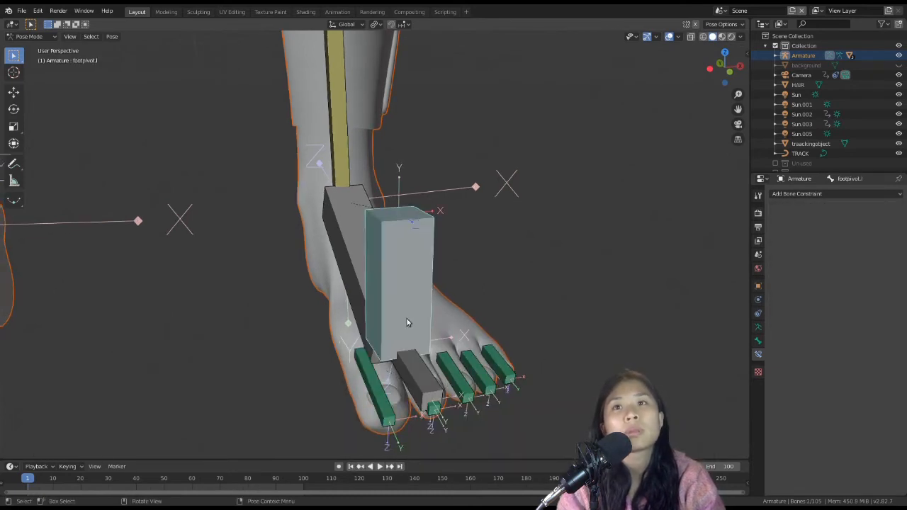
{"action": "left_click", "coordinate": [439, 414]}
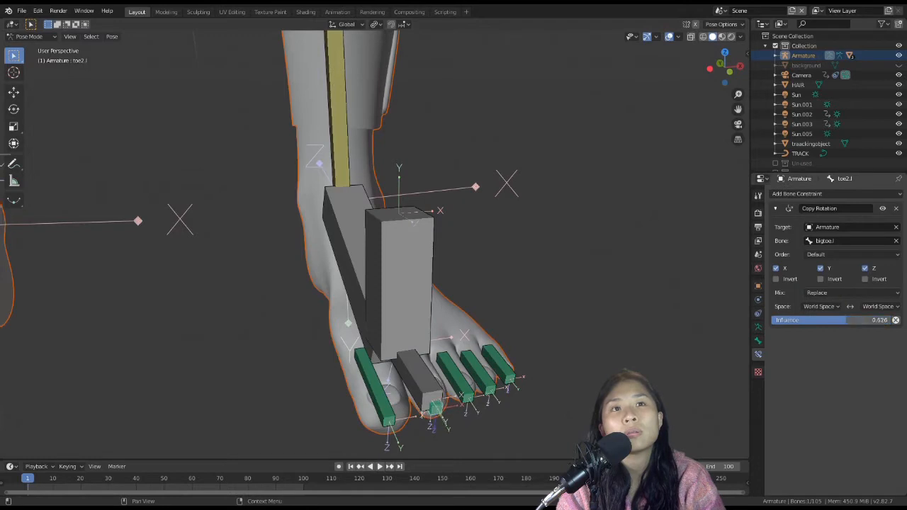
{"action": "left_click", "coordinate": [457, 375]}
{"action": "left_click_drag", "start_coordinate": [876, 325], "coordinate": [845, 326]}
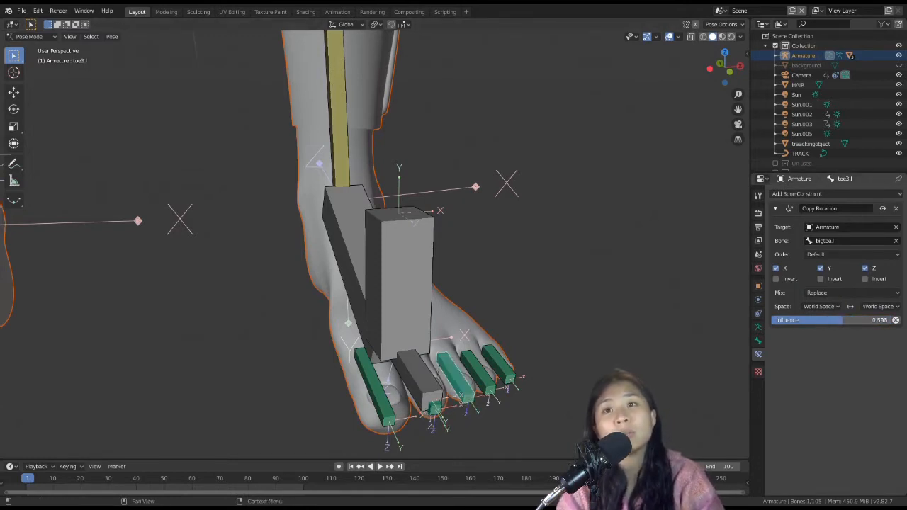
{"action": "left_click", "coordinate": [489, 385]}
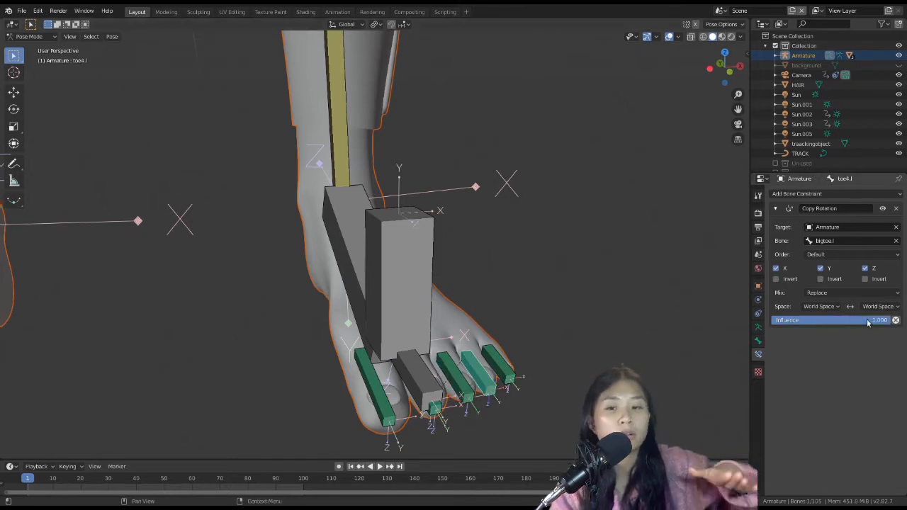
{"action": "left_click_drag", "start_coordinate": [868, 323], "coordinate": [806, 323]}
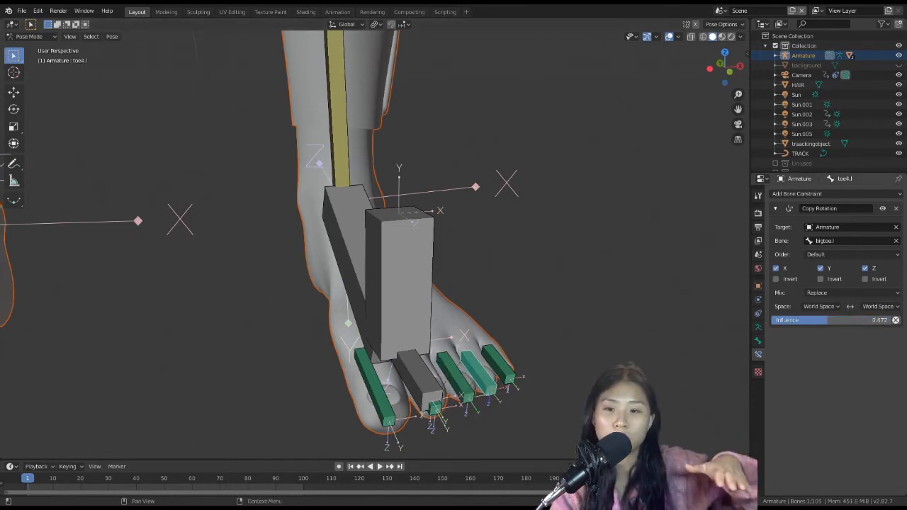
{"action": "left_click", "coordinate": [498, 362]}
{"action": "left_click_drag", "start_coordinate": [864, 319], "coordinate": [794, 320]}
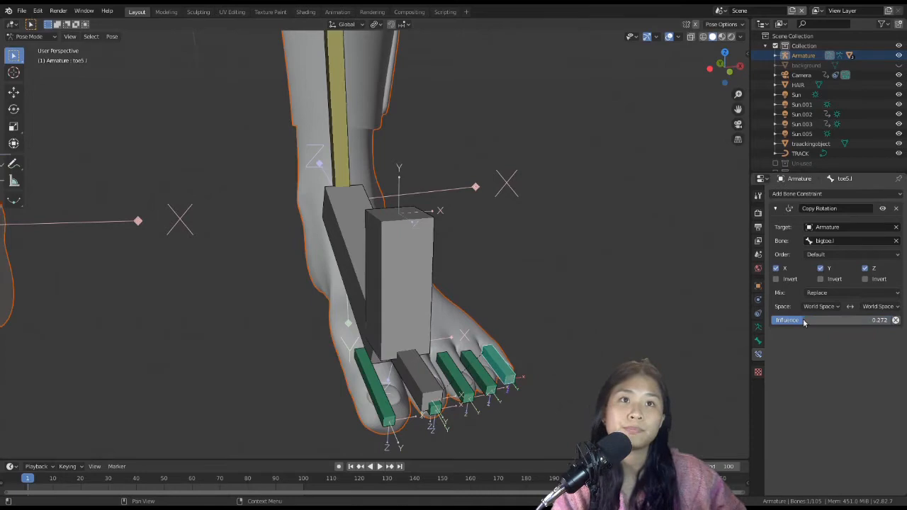
Step: Test how the left toes follow the foot by rotating footpivot.l repeatedly from different viewing angles
{"action": "middle_click_drag", "start_coordinate": [425, 339], "coordinate": [496, 315]}
{"action": "left_click", "coordinate": [439, 312]}
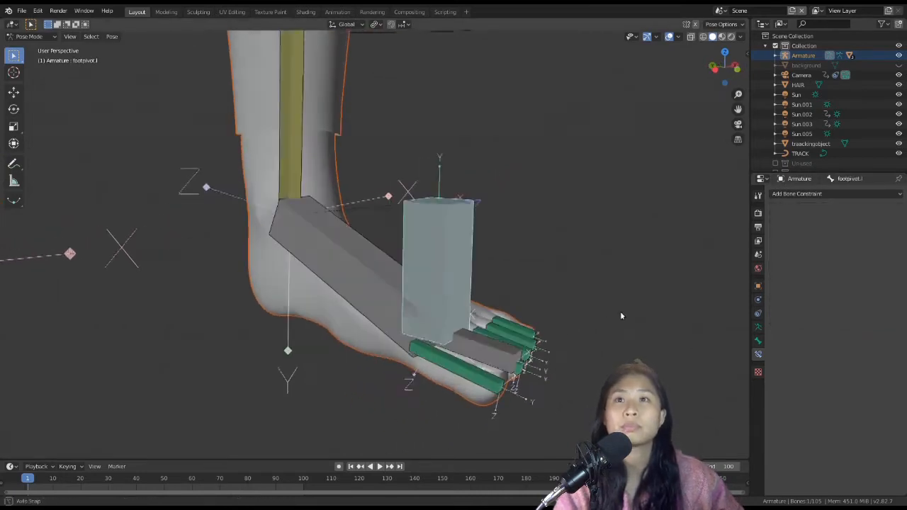
{"action": "key", "text": "r"}
{"action": "left_click", "coordinate": [584, 360]}
{"action": "middle_click_drag", "start_coordinate": [584, 360], "coordinate": [563, 282]}
{"action": "key", "text": "r"}
{"action": "left_click", "coordinate": [468, 292]}
{"action": "key", "text": "r"}
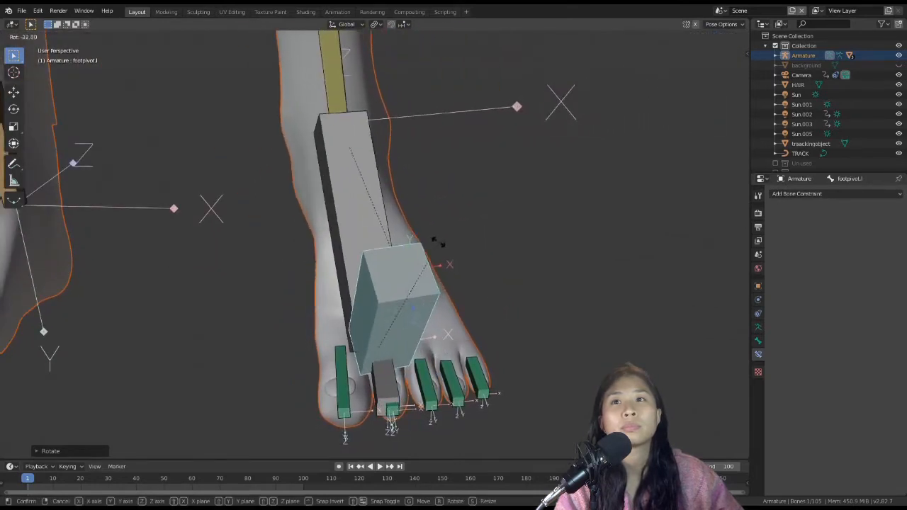
{"action": "left_click", "coordinate": [436, 241]}
Step: Raise bigtoe.l's Copy Rotation influence to 0.415 and test it by rotating footpivot.l from the side and front
{"action": "left_click", "coordinate": [352, 391]}
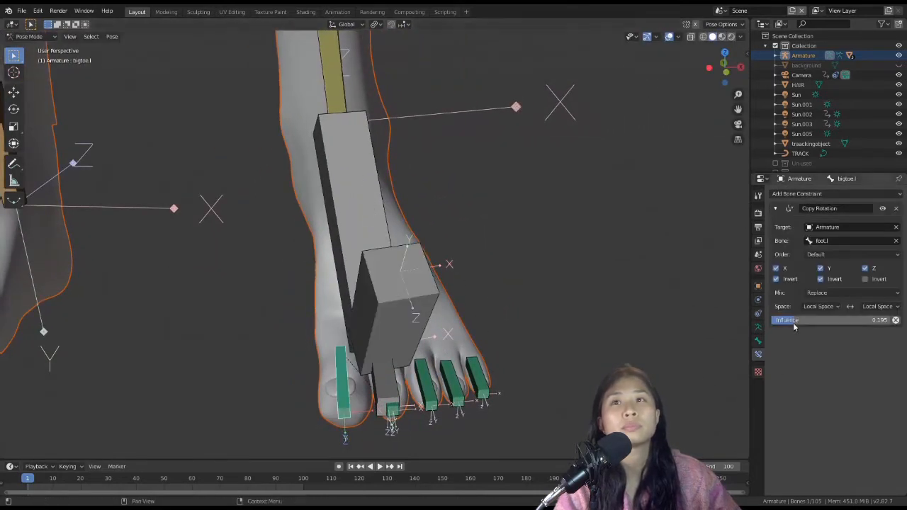
{"action": "left_click_drag", "start_coordinate": [795, 319], "coordinate": [820, 320]}
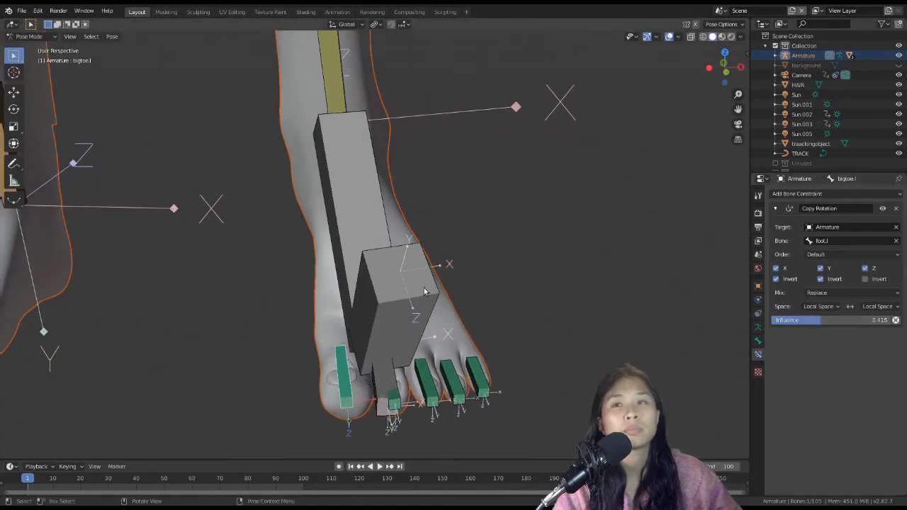
{"action": "left_click", "coordinate": [376, 286]}
{"action": "middle_click_drag", "start_coordinate": [372, 285], "coordinate": [414, 300]}
{"action": "key", "text": "r"}
{"action": "left_click", "coordinate": [571, 310]}
{"action": "key", "text": "r"}
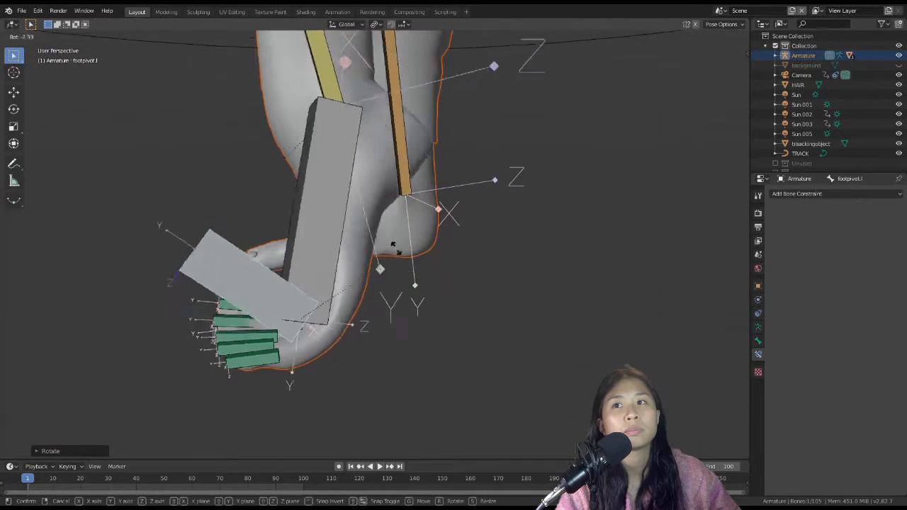
{"action": "left_click", "coordinate": [427, 304]}
{"action": "middle_click_drag", "start_coordinate": [427, 304], "coordinate": [325, 362]}
{"action": "key", "text": "r"}
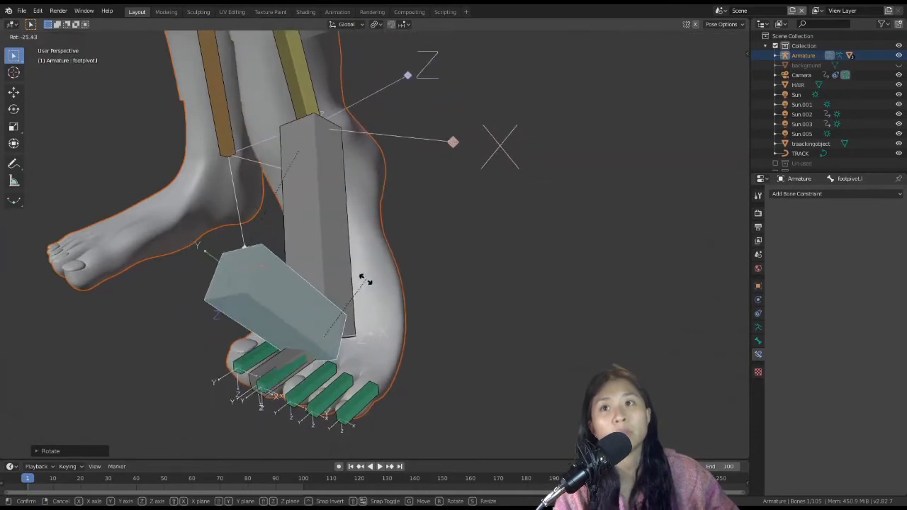
{"action": "left_click", "coordinate": [379, 303]}
Step: Lower toe2.l's Copy Rotation influence, targeting foot.l, to 0.089
{"action": "left_click", "coordinate": [264, 352]}
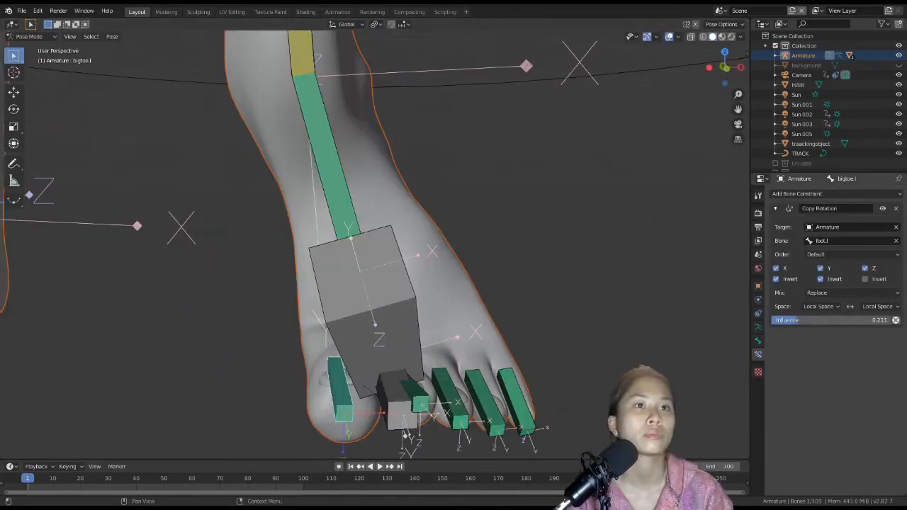
{"action": "left_click", "coordinate": [420, 405]}
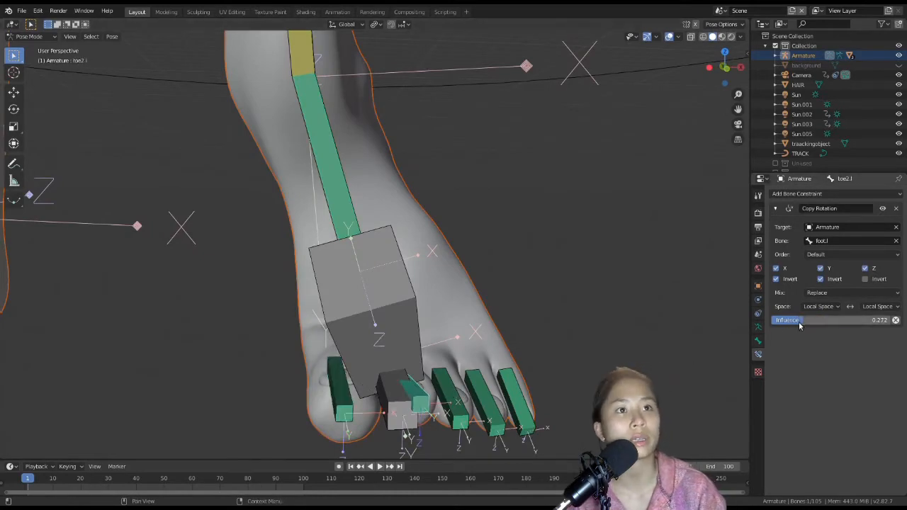
{"action": "left_click_drag", "start_coordinate": [804, 321], "coordinate": [799, 320]}
{"action": "middle_click_drag", "start_coordinate": [588, 348], "coordinate": [493, 352]}
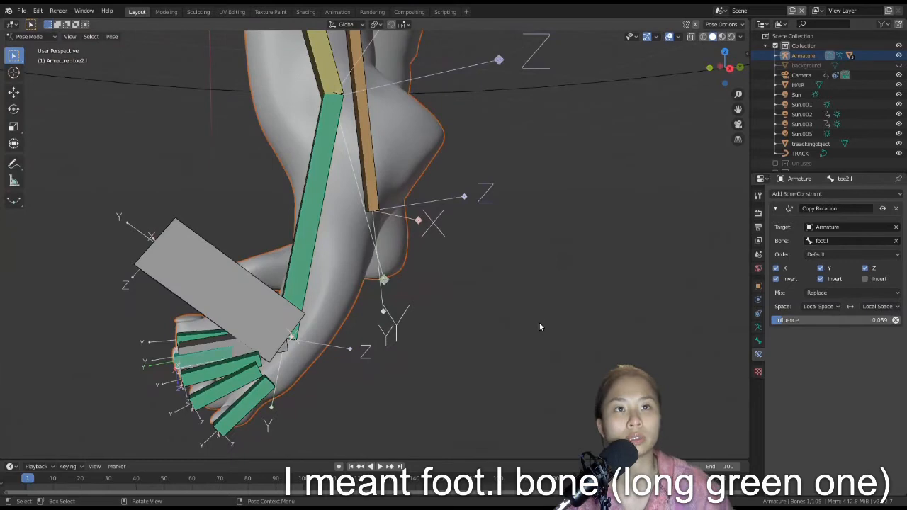
Step: Clear the rotation of all bones and switch the armature to Edit Mode
{"action": "key", "text": "a"}
{"action": "key", "text": "alt+r"}
{"action": "middle_click_drag", "start_coordinate": [375, 314], "coordinate": [459, 328]}
{"action": "scroll", "coordinate": [459, 328], "scroll_direction": "down", "scroll_amount": 2}
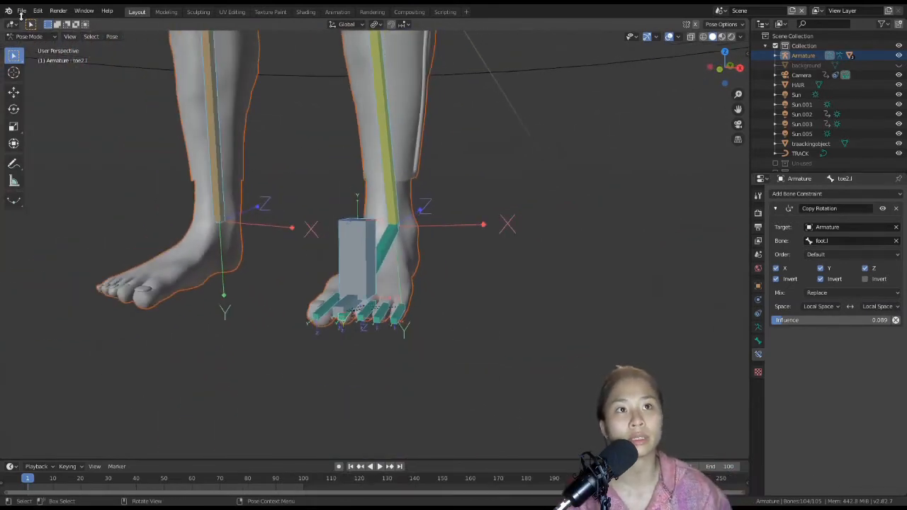
{"action": "left_click", "coordinate": [28, 36]}
{"action": "left_click", "coordinate": [29, 59]}
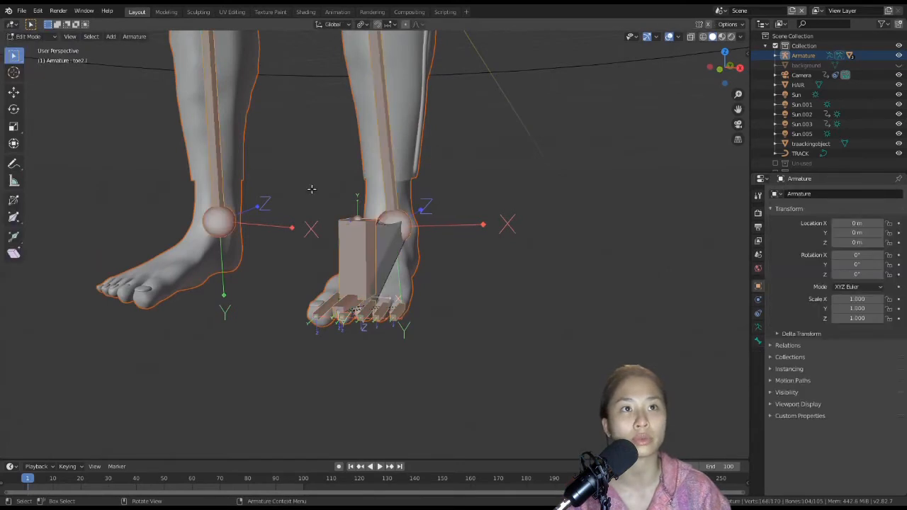
Step: Check the parent relations of the left foot's pivot, IK, controller and toe bones
{"action": "left_click", "coordinate": [360, 245]}
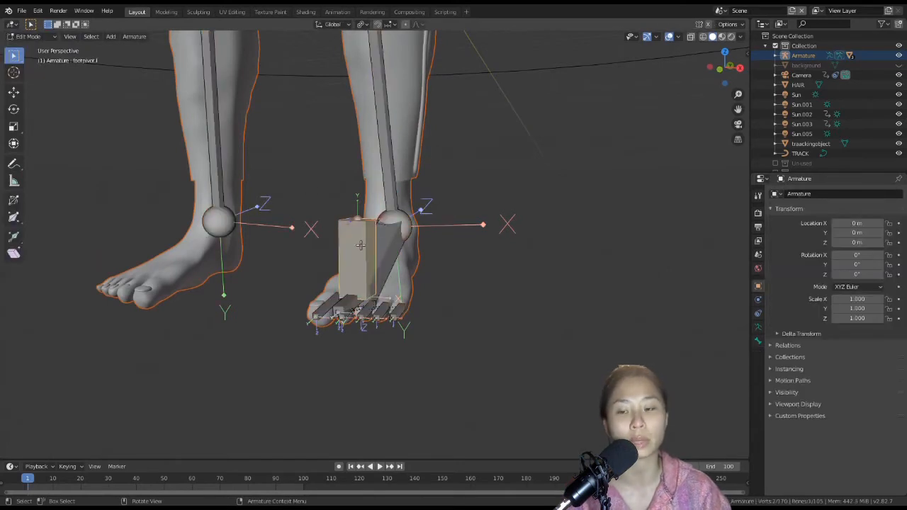
{"action": "left_click", "coordinate": [758, 340]}
{"action": "left_click", "coordinate": [388, 255]}
{"action": "middle_click_drag", "start_coordinate": [388, 256], "coordinate": [488, 291]}
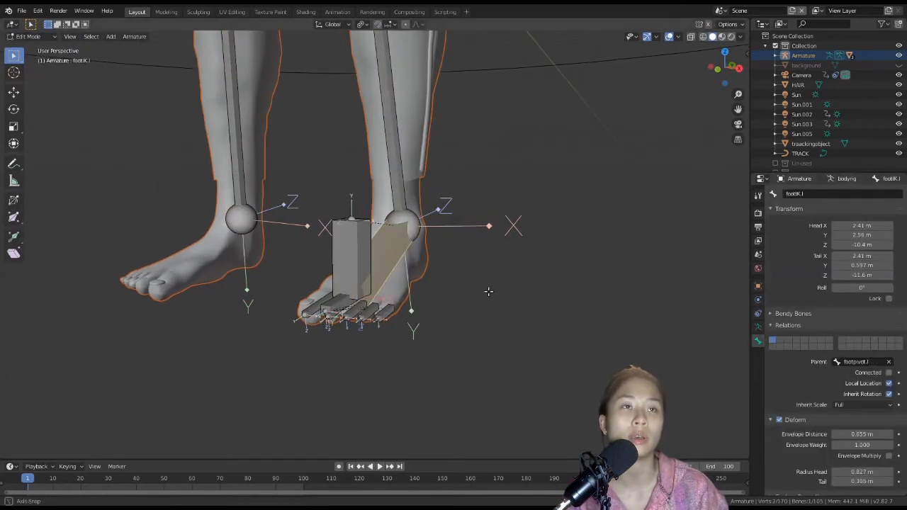
{"action": "left_click", "coordinate": [312, 310]}
{"action": "left_click", "coordinate": [357, 313]}
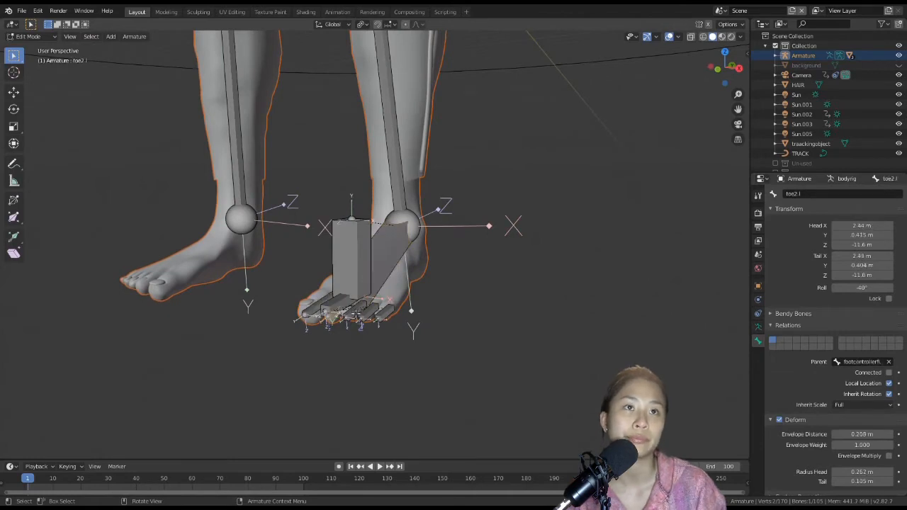
{"action": "left_click", "coordinate": [340, 304]}
{"action": "middle_click_drag", "start_coordinate": [341, 303], "coordinate": [470, 370]}
Step: Select all left foot bones in wireframe display and symmetrize them onto the right foot
{"action": "key", "text": "z"}
{"action": "left_click", "coordinate": [421, 348]}
{"action": "mouse_move", "coordinate": [418, 348]}
{"action": "left_mouse_down"}
{"action": "mouse_move", "coordinate": [314, 248]}
{"action": "mouse_move", "coordinate": [314, 206]}
{"action": "left_mouse_up"}
{"action": "middle_click_drag", "start_coordinate": [384, 286], "coordinate": [368, 263]}
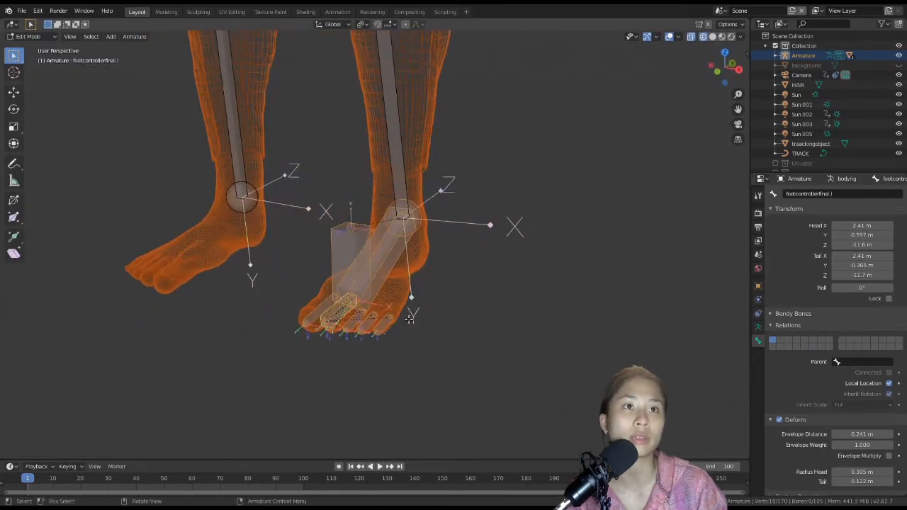
{"action": "right_click", "coordinate": [369, 264]}
{"action": "left_click", "coordinate": [369, 263]}
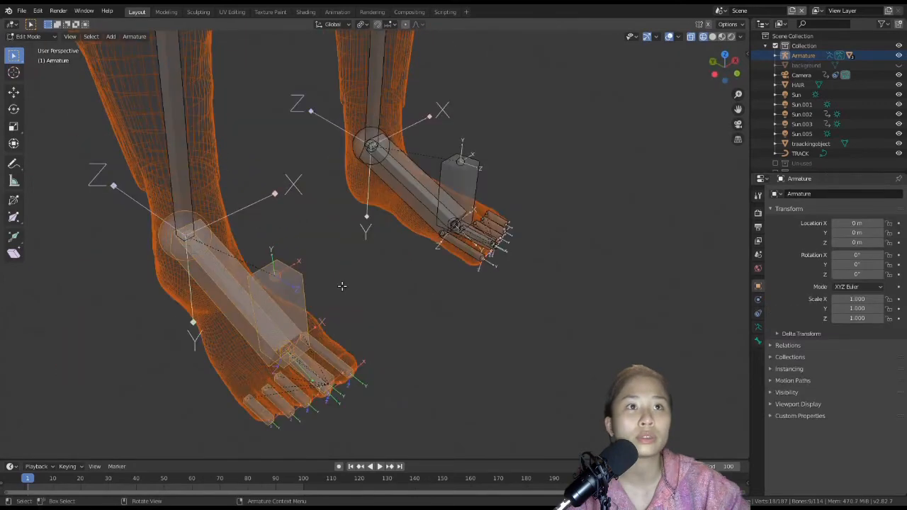
Step: Return the armature to Pose Mode and solid shading, showing the bones of both feet
{"action": "left_click", "coordinate": [382, 330]}
{"action": "middle_click_drag", "start_coordinate": [383, 335], "coordinate": [394, 352]}
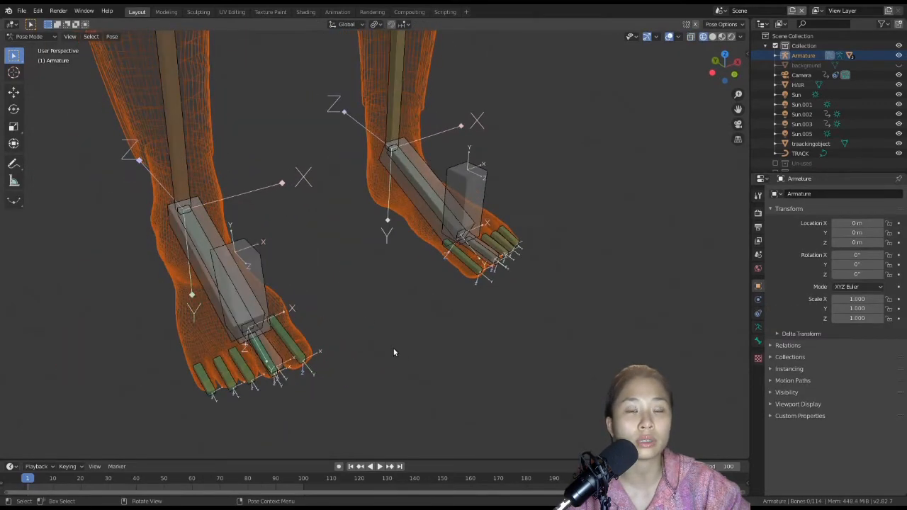
{"action": "left_click", "coordinate": [311, 282]}
{"action": "mouse_move", "coordinate": [312, 282]}
{"action": "middle_mouse_down"}
{"action": "mouse_move", "coordinate": [326, 293]}
{"action": "mouse_move", "coordinate": [354, 285]}
{"action": "middle_mouse_up"}
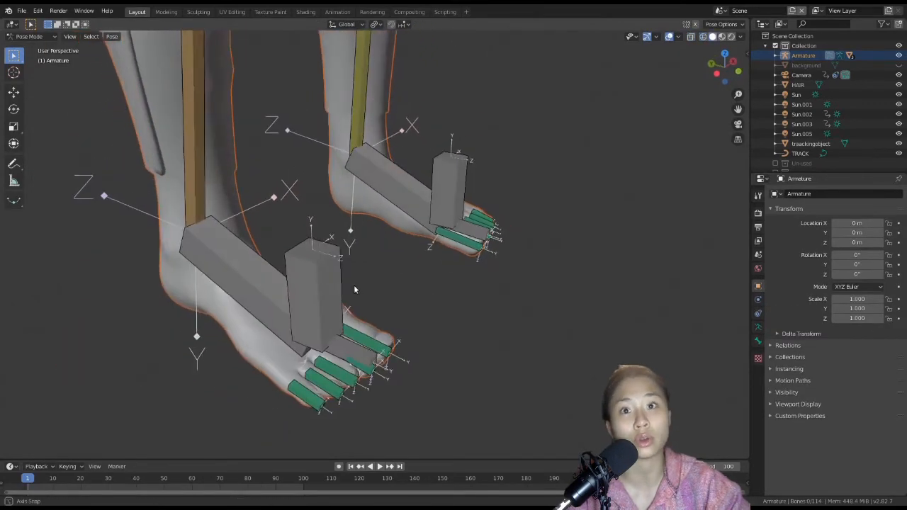
Step: Test the left arm's IK by moving handIK.l across, outward and down beside the body, and clear all bones' rotation
{"action": "left_click", "coordinate": [186, 224]}
{"action": "left_click", "coordinate": [817, 250]}
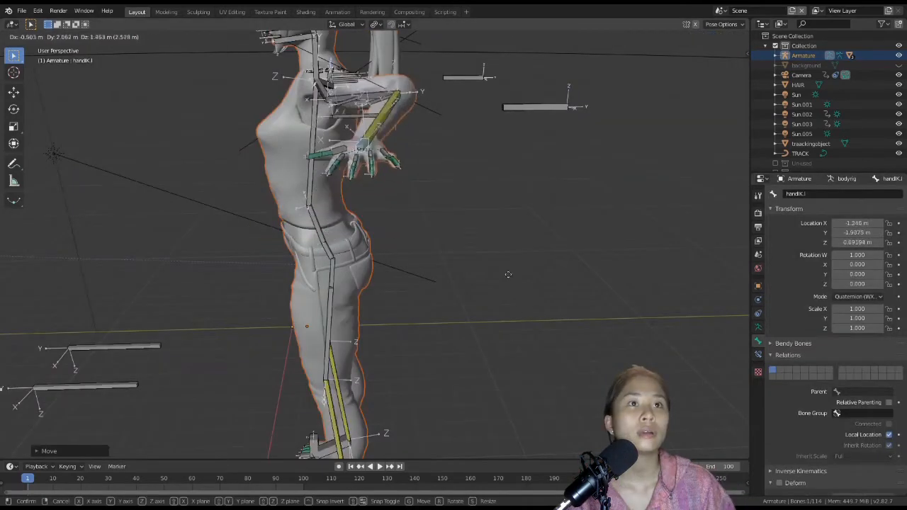
{"action": "left_click", "coordinate": [413, 367]}
{"action": "middle_click_drag", "start_coordinate": [413, 366], "coordinate": [608, 284]}
{"action": "key", "text": "g"}
{"action": "left_click", "coordinate": [330, 287]}
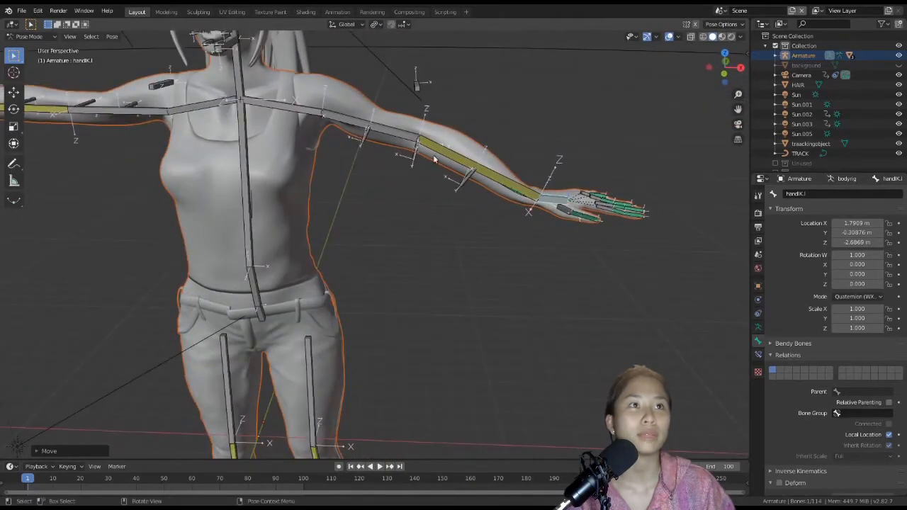
{"action": "key", "text": "g"}
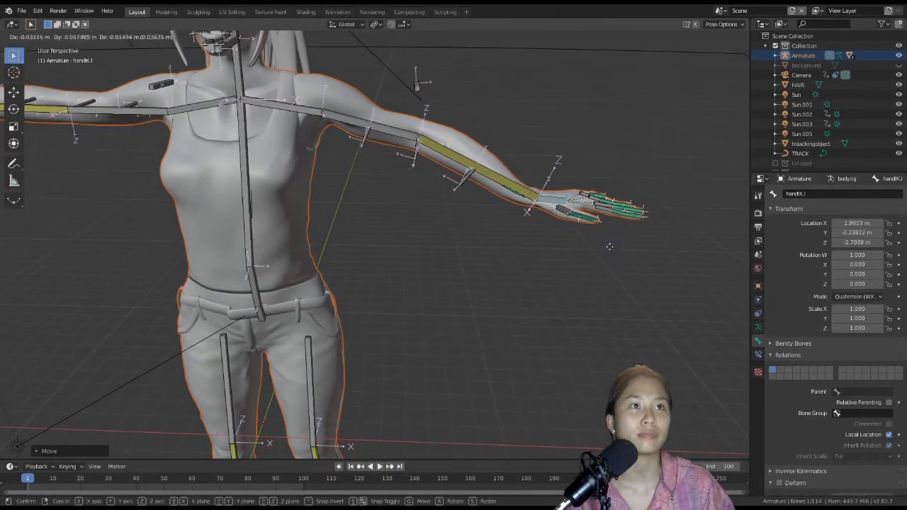
{"action": "left_click", "coordinate": [476, 379]}
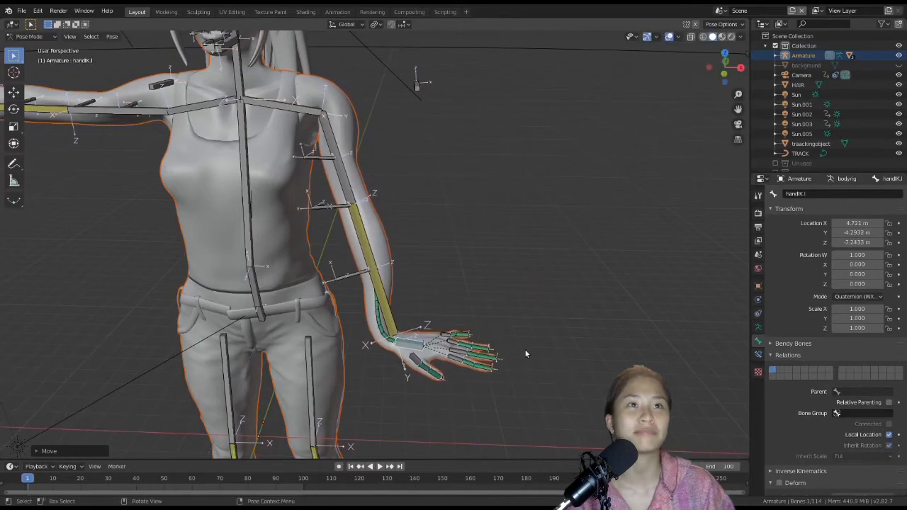
{"action": "key", "text": "a"}
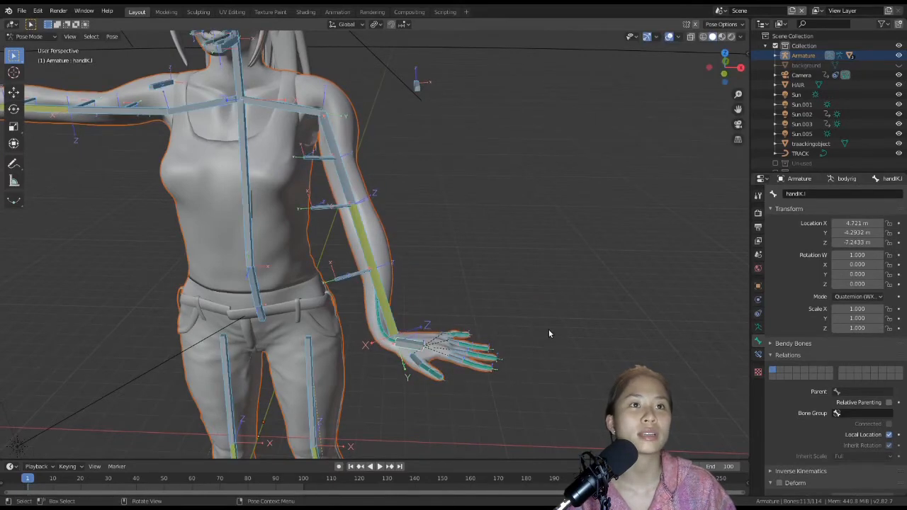
{"action": "key", "text": "alt+r"}
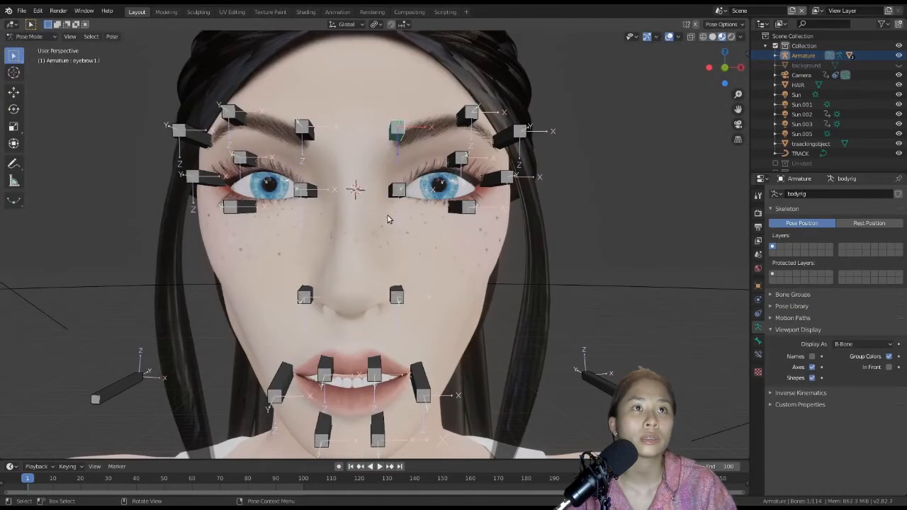
Step: Raise the inner left eyebrow bone eyebrow1.l slightly in front view and switch the viewport to solid shading
{"action": "key", "text": "KP_1"}
{"action": "scroll", "coordinate": [433, 247], "scroll_direction": "up", "scroll_amount": 5}
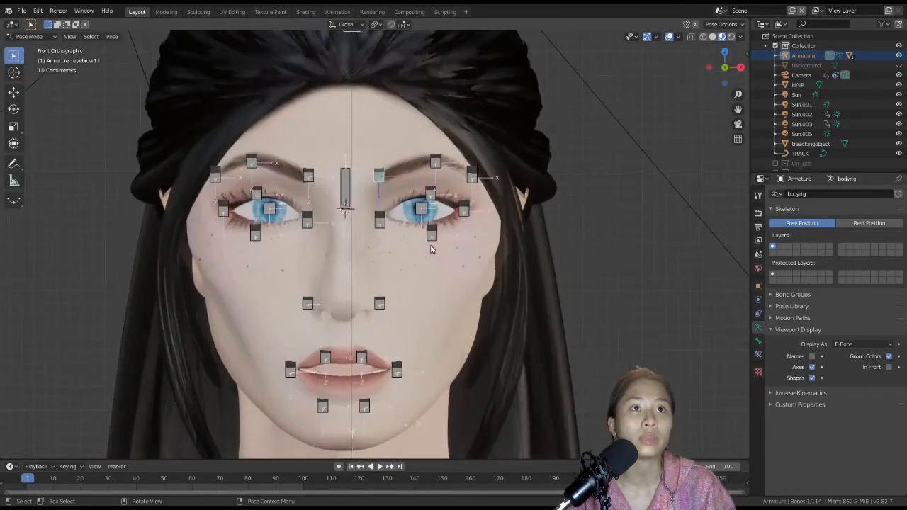
{"action": "scroll", "coordinate": [447, 257], "scroll_direction": "up", "scroll_amount": 3}
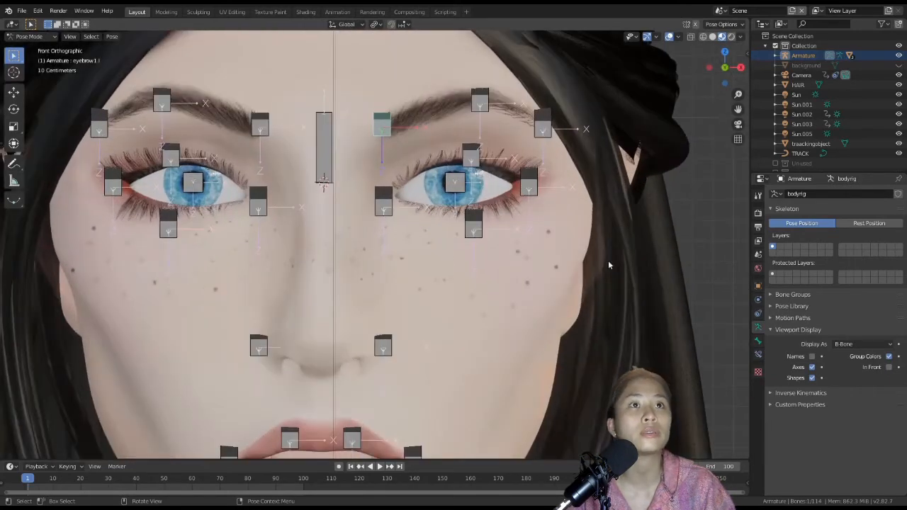
{"action": "key", "text": "g"}
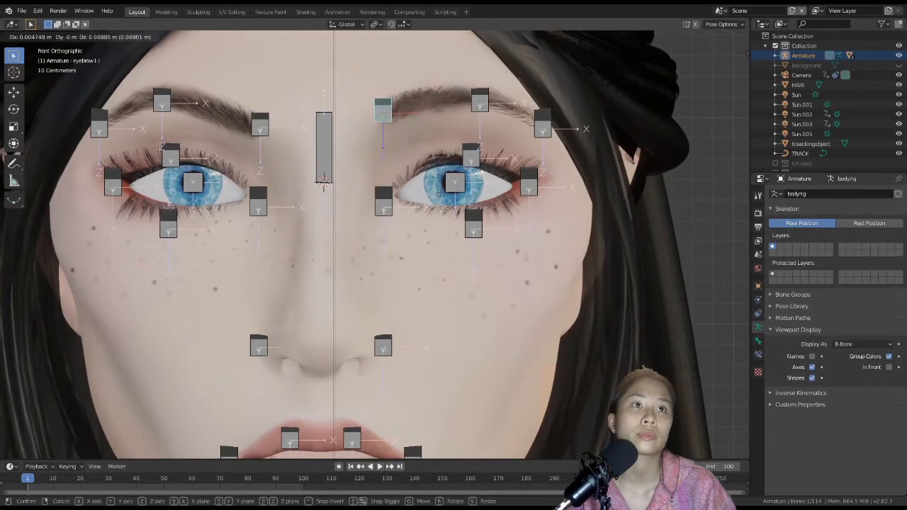
{"action": "left_click", "coordinate": [447, 204]}
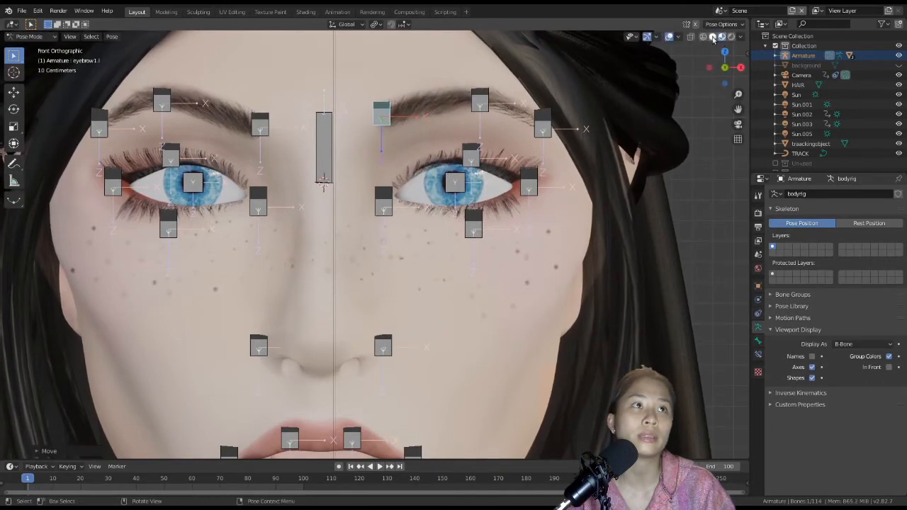
{"action": "left_click", "coordinate": [703, 37]}
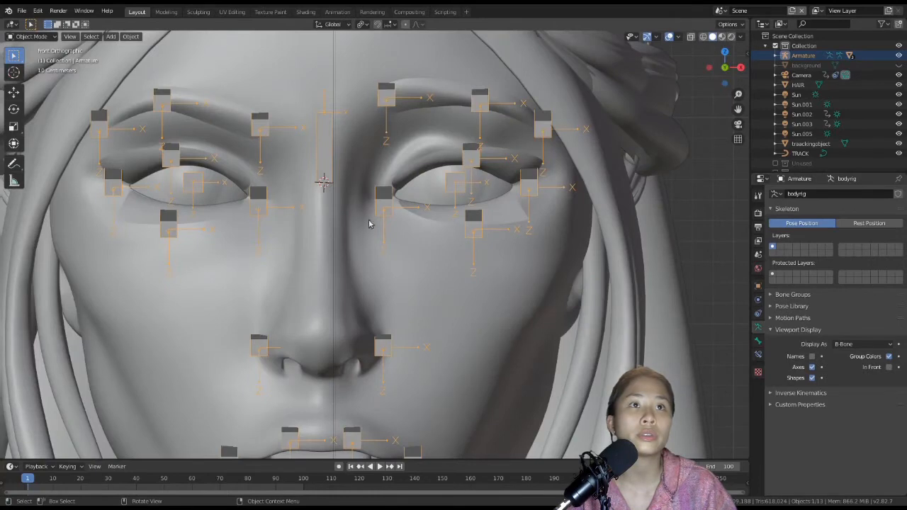
Step: Put the body mesh into Weight Paint mode together with the armature and display the weights of bone eyebrow1.l
{"action": "left_click", "coordinate": [387, 264], "text": "shift"}
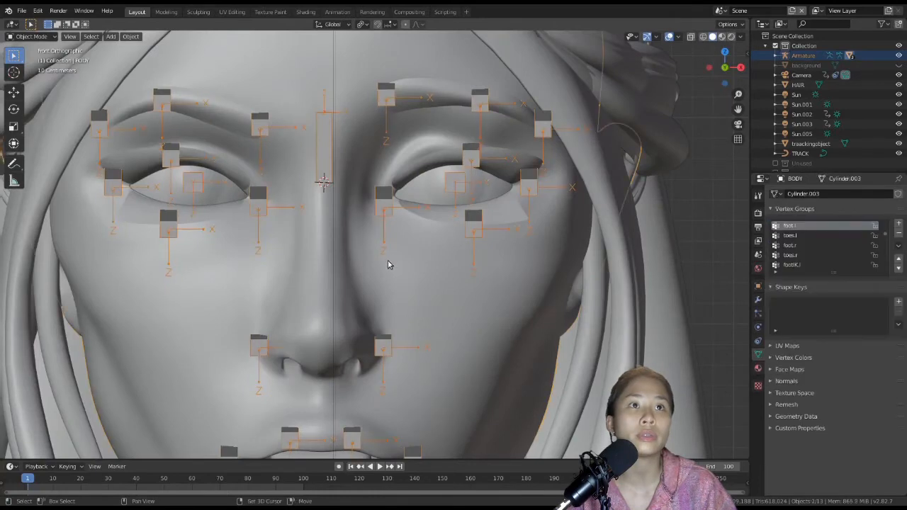
{"action": "left_click", "coordinate": [28, 36]}
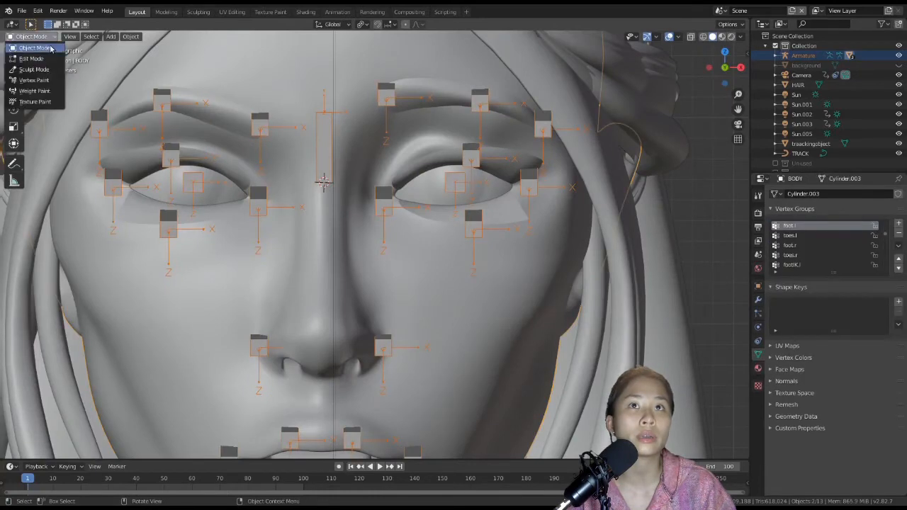
{"action": "left_click", "coordinate": [42, 99]}
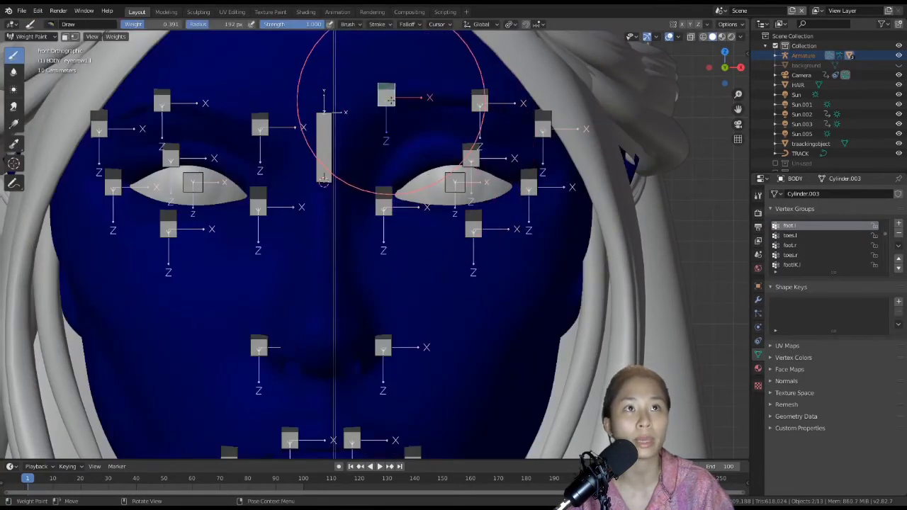
{"action": "middle_click_drag", "start_coordinate": [397, 105], "coordinate": [396, 119], "text": "shift"}
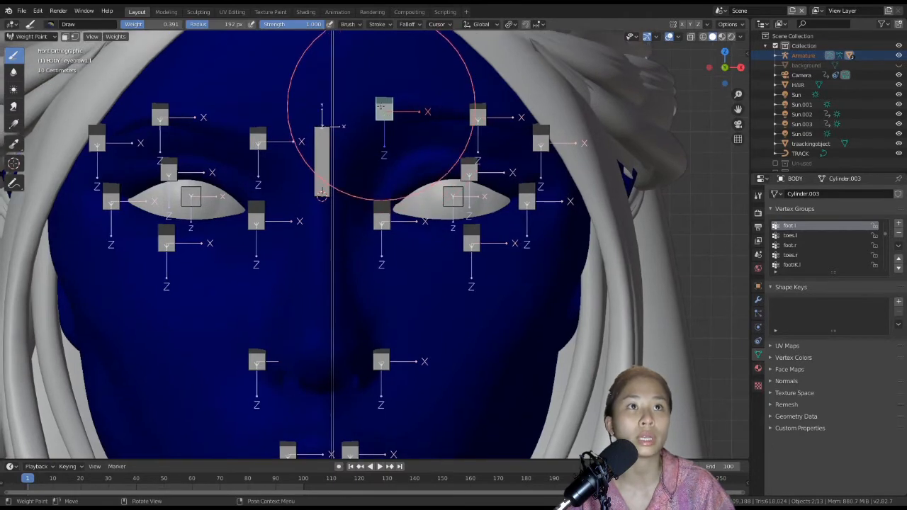
{"action": "left_click", "coordinate": [383, 108], "text": "ctrl"}
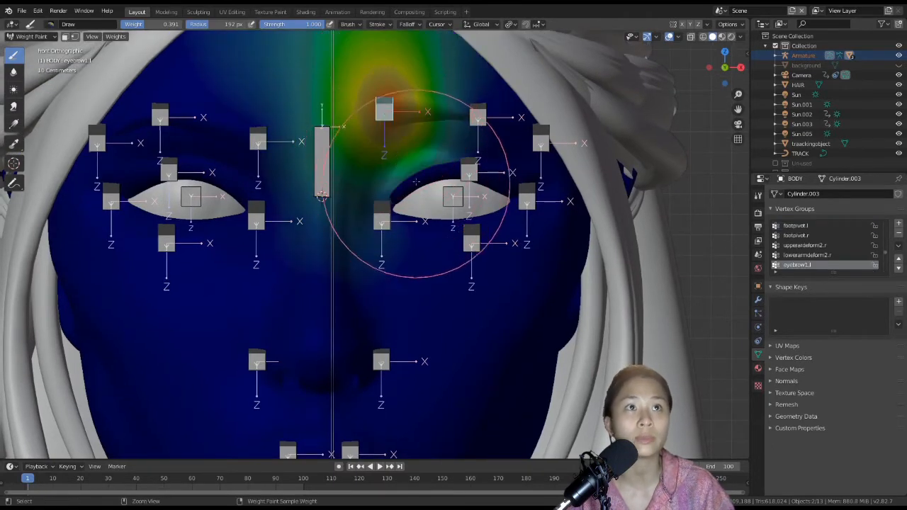
Step: Lower the Draw brush strength to 0.148 at weight 0 and adjust its radius to 153 px for eyebrow1.l
{"action": "middle_click_drag", "start_coordinate": [404, 134], "coordinate": [404, 227], "text": "shift"}
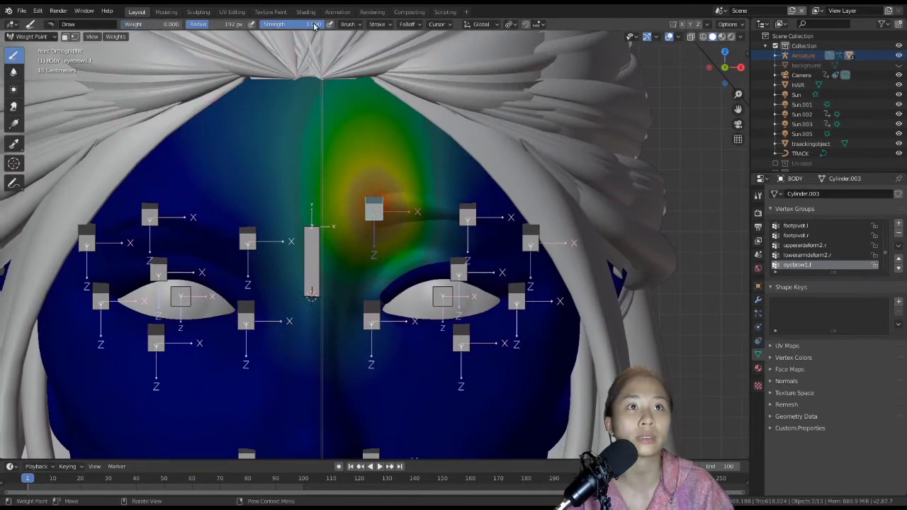
{"action": "left_click_drag", "start_coordinate": [282, 24], "coordinate": [270, 24]}
{"action": "mouse_move", "coordinate": [462, 228]}
{"action": "middle_mouse_down", "text": "shift"}
{"action": "mouse_move", "coordinate": [448, 176]}
{"action": "mouse_move", "coordinate": [461, 150]}
{"action": "middle_mouse_up", "text": "shift"}
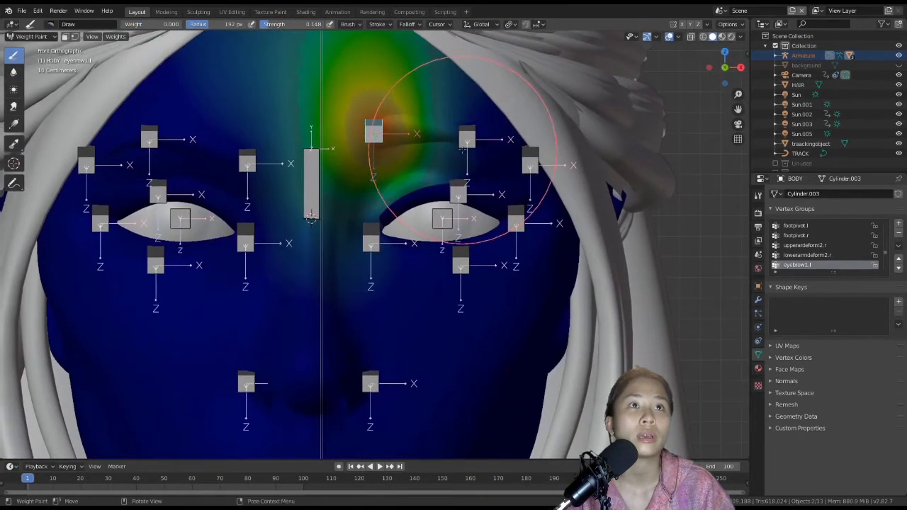
{"action": "key", "text": "f"}
{"action": "left_click", "coordinate": [349, 268]}
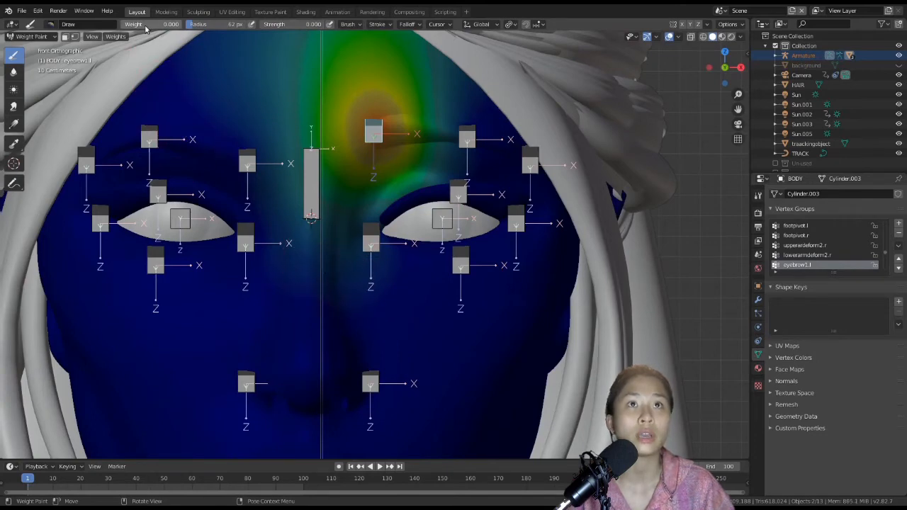
{"action": "left_click_drag", "start_coordinate": [183, 26], "coordinate": [220, 26]}
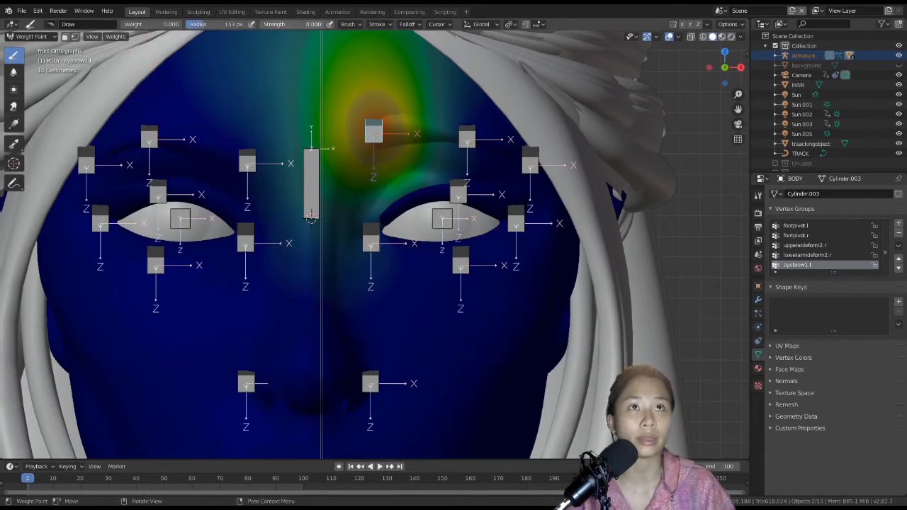
Step: Erase eyebrow1.l's weights around the left upper eyelid and inner eye corner with a zero-weight, full-strength brush of 89 px radius
{"action": "key", "text": "bracketleft"}
{"action": "key", "text": "bracketleft"}
{"action": "key", "text": "bracketleft"}
{"action": "key", "text": "bracketleft"}
{"action": "key", "text": "bracketleft"}
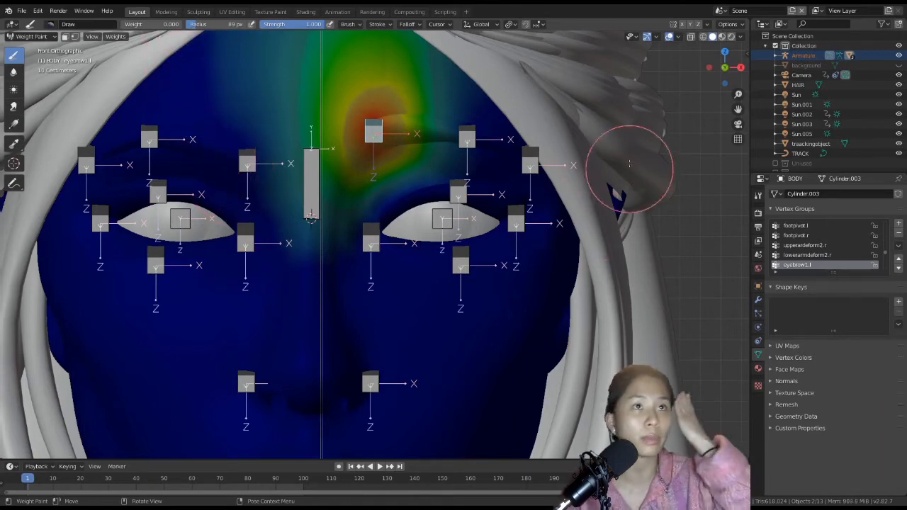
{"action": "key", "text": "n"}
{"action": "key", "text": "n"}
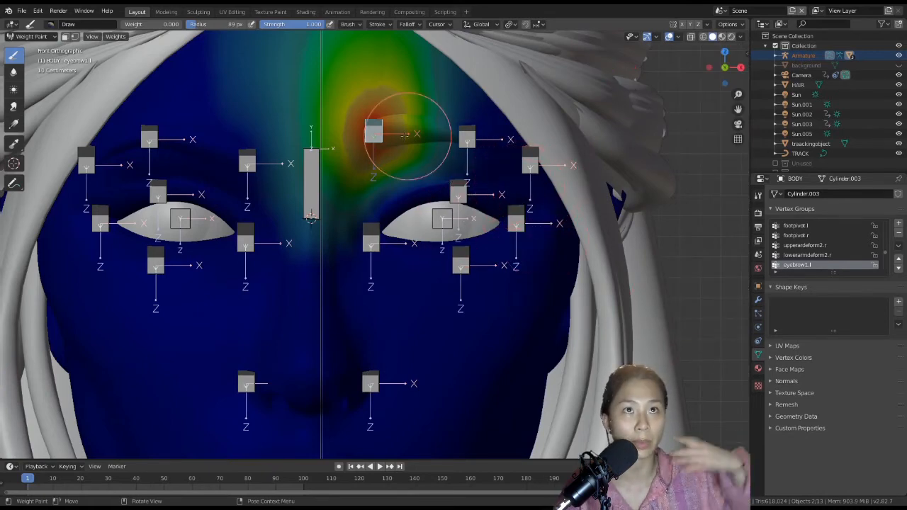
Step: Confine the weights of eyebrow2.l and eyebrow3.l to the left brow with the zero-weight brush, enlarging its radius to 155 px
{"action": "left_click", "coordinate": [467, 136], "text": "ctrl"}
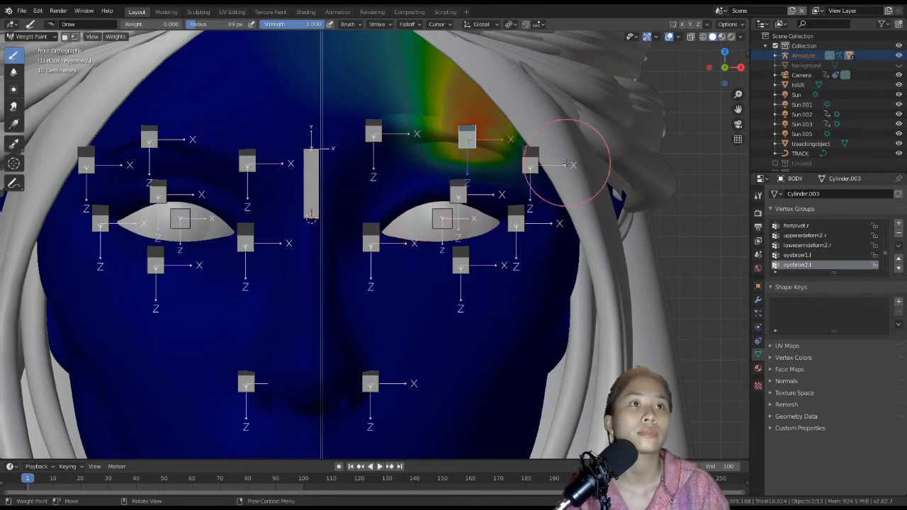
{"action": "left_click", "coordinate": [531, 164], "text": "ctrl"}
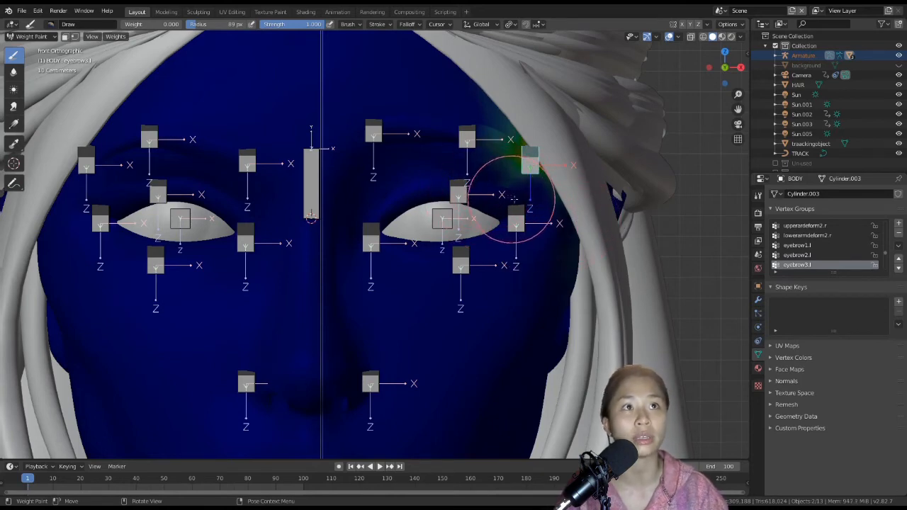
{"action": "scroll", "coordinate": [536, 200], "scroll_direction": "up", "scroll_amount": 5}
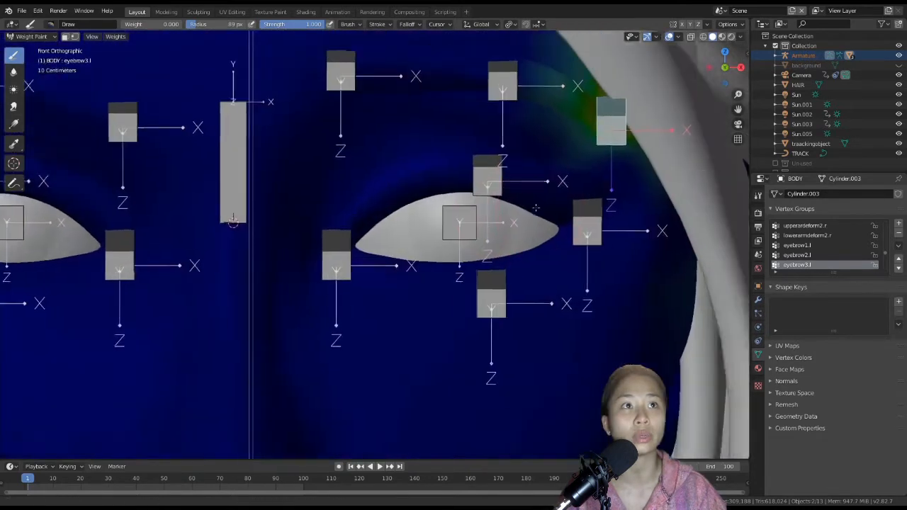
{"action": "scroll", "coordinate": [476, 289], "scroll_direction": "up", "scroll_amount": 4}
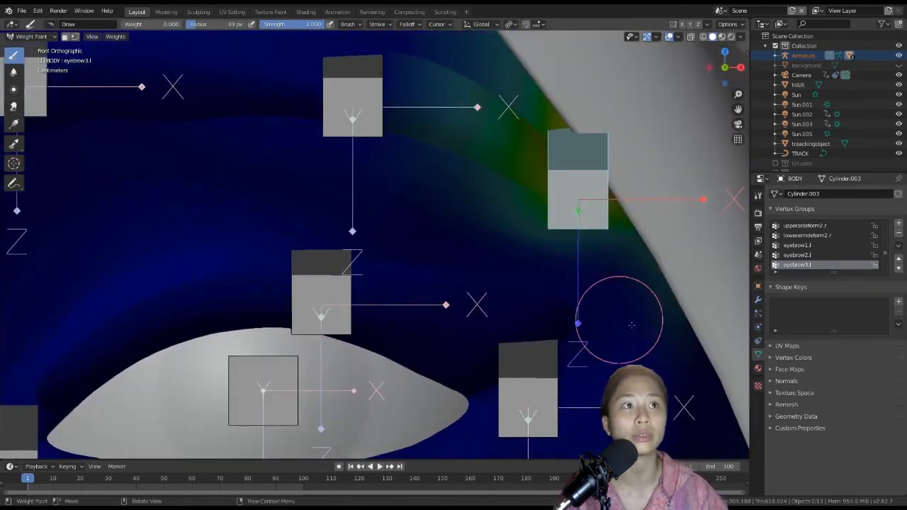
{"action": "key", "text": "f"}
{"action": "left_click", "coordinate": [204, 282]}
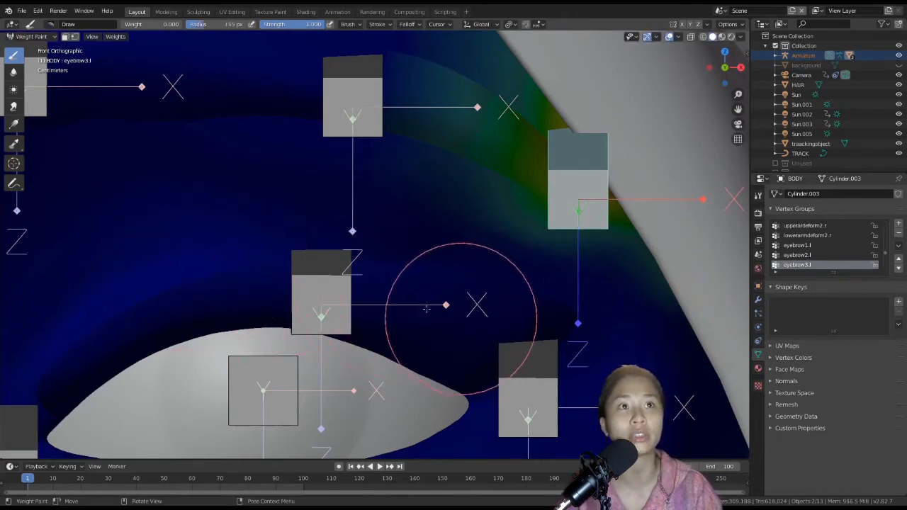
{"action": "scroll", "coordinate": [390, 291], "scroll_direction": "down", "scroll_amount": 3}
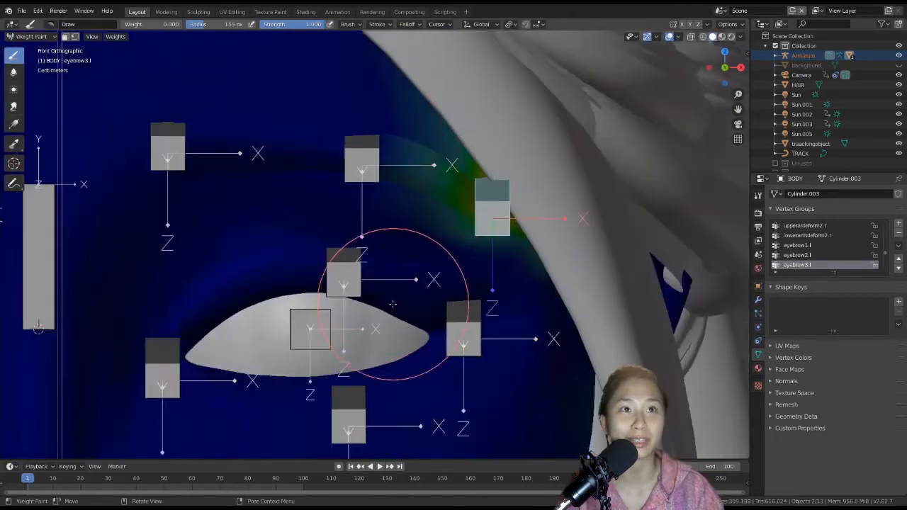
Step: Go through the left eyelid bones with a 109 px zero-weight brush, confining eyeinner.l to the inner corner, and display eyebottom.l's weights
{"action": "left_click", "coordinate": [31, 36]}
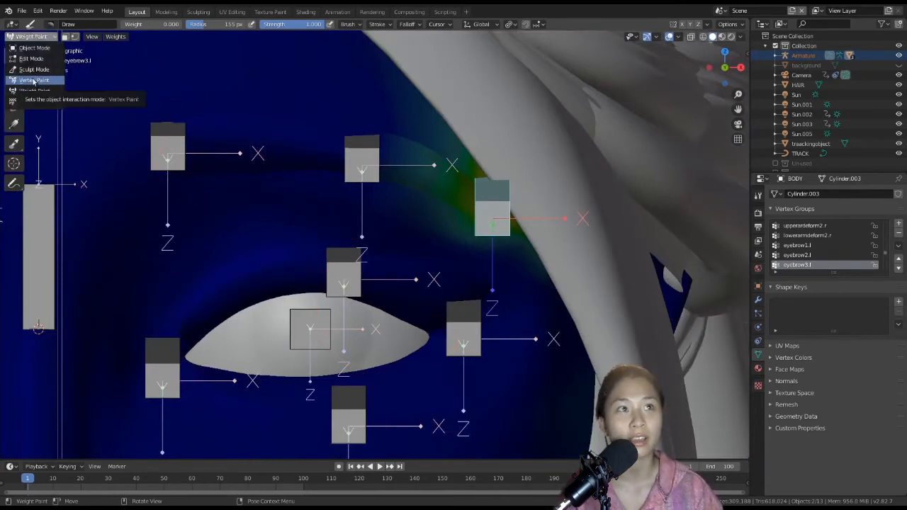
{"action": "left_click", "coordinate": [31, 37]}
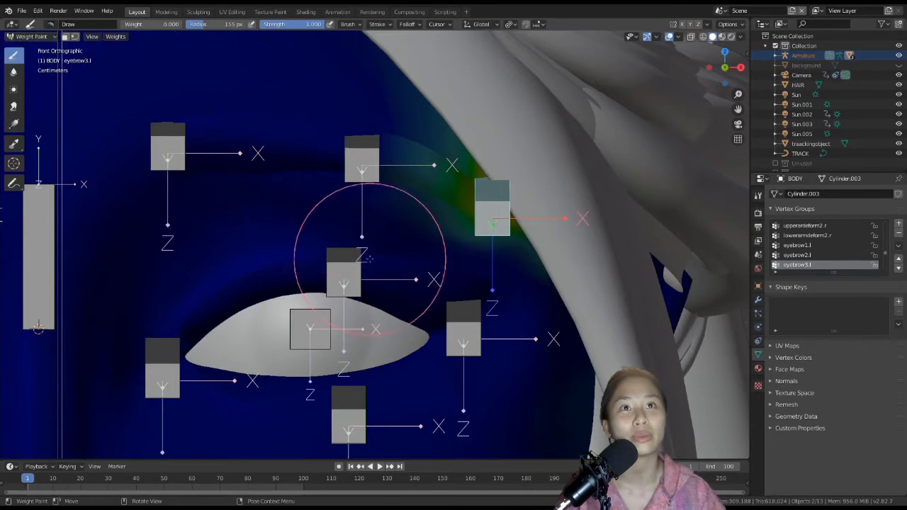
{"action": "left_click", "coordinate": [336, 273], "text": "ctrl"}
{"action": "middle_click_drag", "start_coordinate": [419, 320], "coordinate": [476, 252], "text": "shift"}
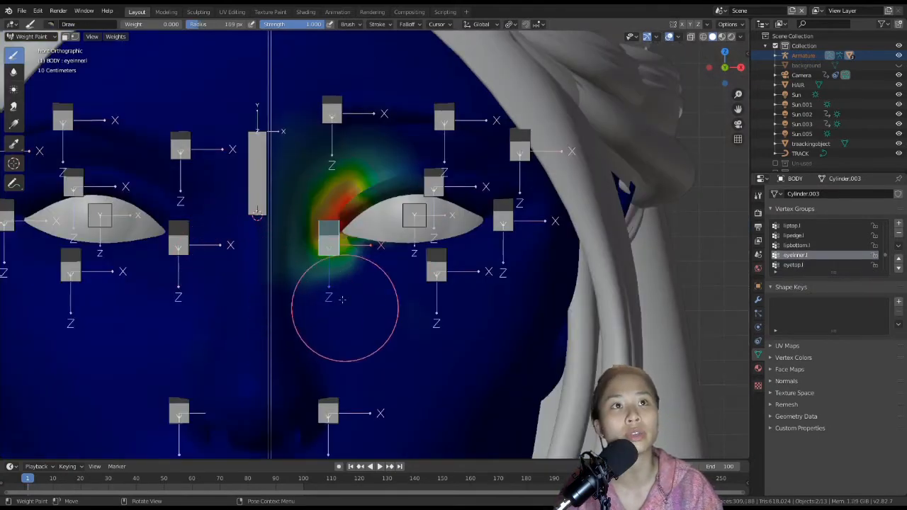
{"action": "scroll", "coordinate": [446, 283], "scroll_direction": "down", "scroll_amount": 1}
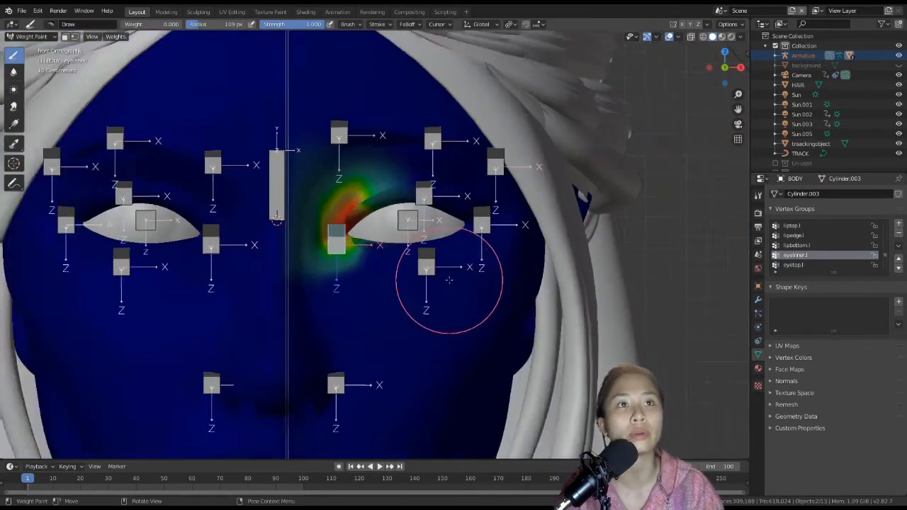
{"action": "scroll", "coordinate": [442, 284], "scroll_direction": "up", "scroll_amount": 5}
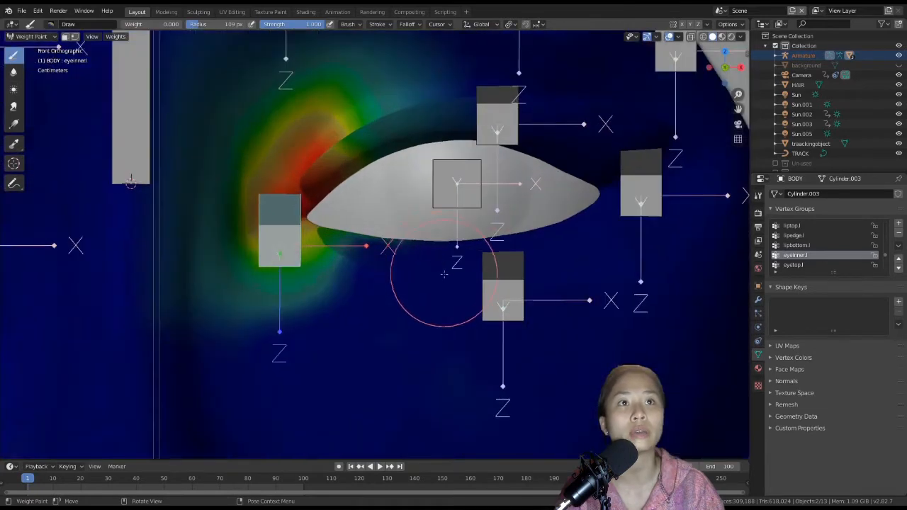
{"action": "left_click", "coordinate": [502, 286], "text": "ctrl"}
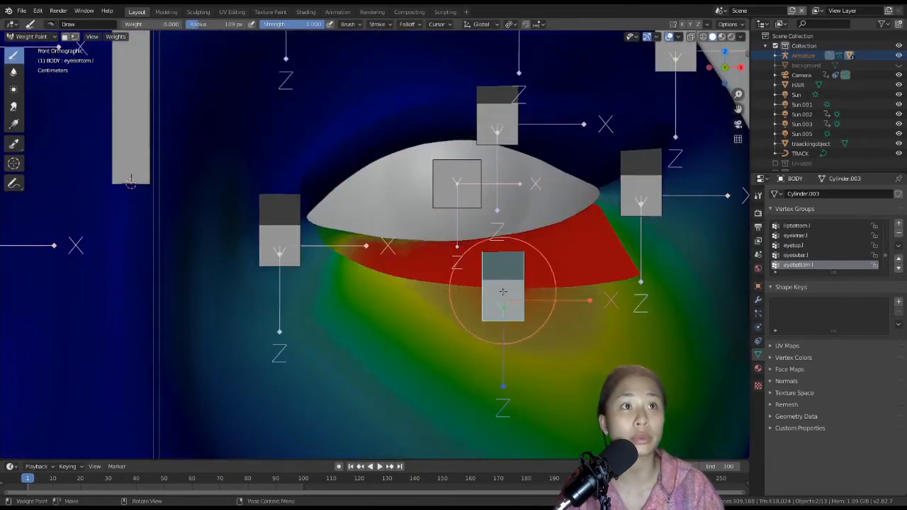
{"action": "scroll", "coordinate": [447, 237], "scroll_direction": "down", "scroll_amount": 4}
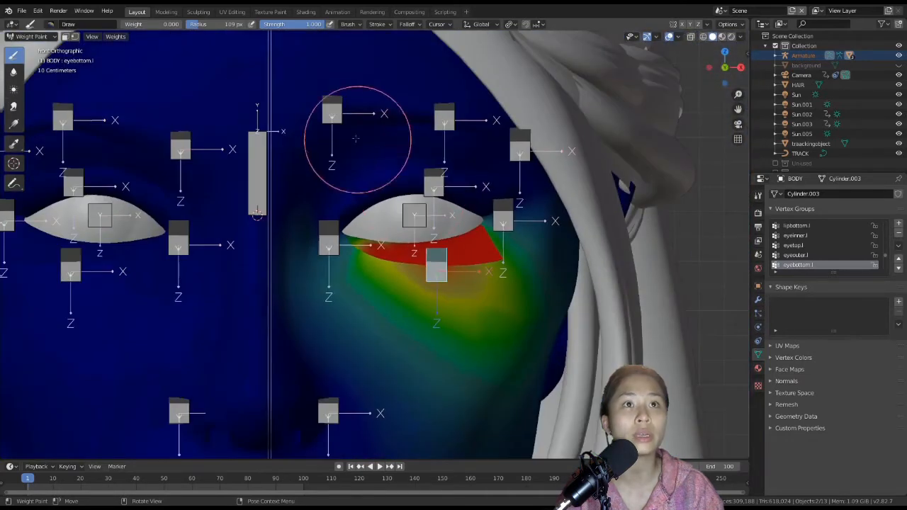
Step: Lock the weights of the eyebrow1.l, eyebrow2.l and eyebrow3.l vertex groups
{"action": "left_click", "coordinate": [330, 109], "text": "ctrl"}
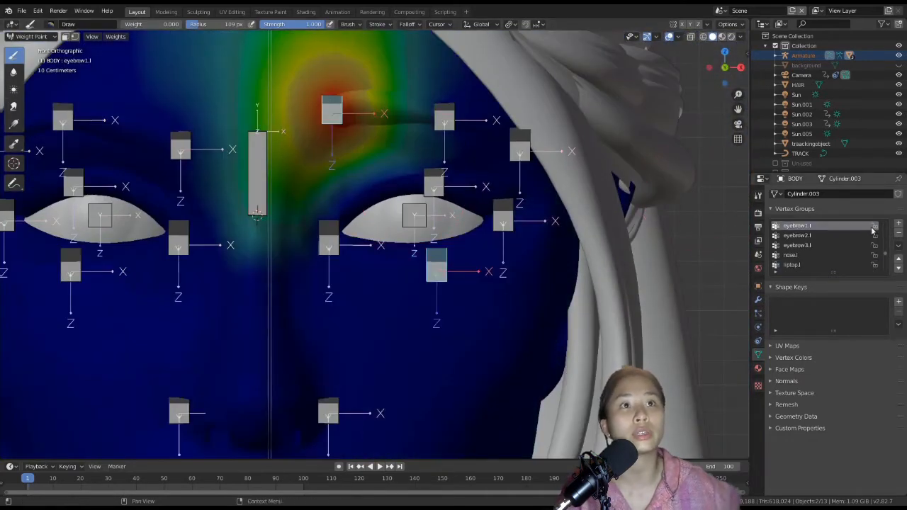
{"action": "left_click", "coordinate": [873, 226]}
{"action": "left_click", "coordinate": [442, 116], "text": "ctrl"}
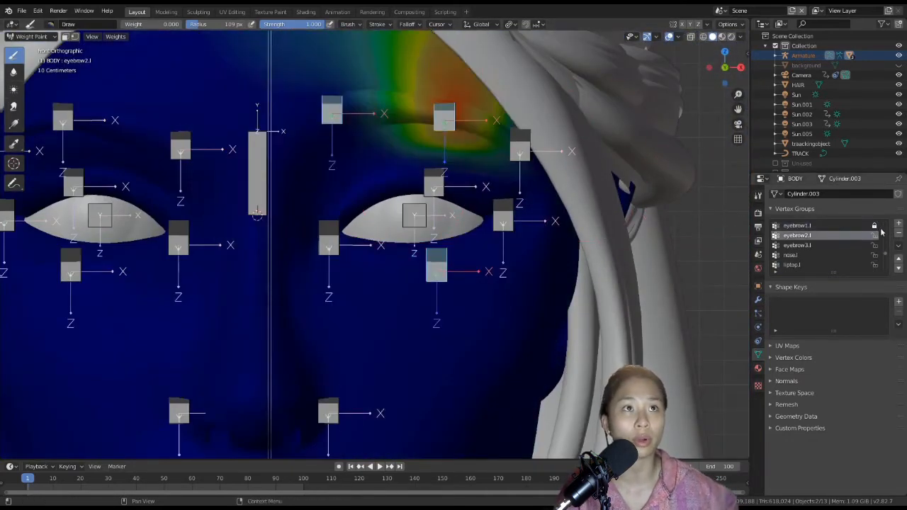
{"action": "left_click", "coordinate": [523, 141], "text": "ctrl"}
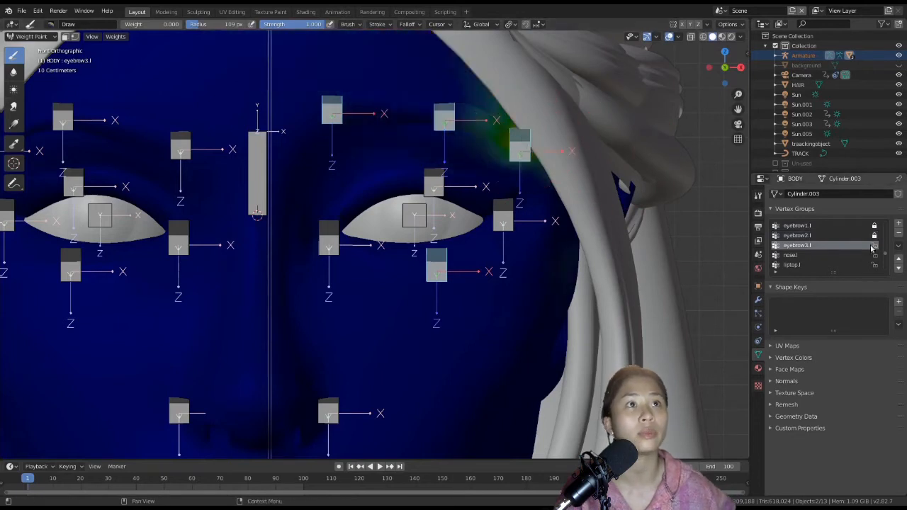
Step: Lock the eyeinner.l and eyetop.l vertex groups and select the outer left eye bone eyeouter.l
{"action": "left_click", "coordinate": [328, 232], "text": "ctrl"}
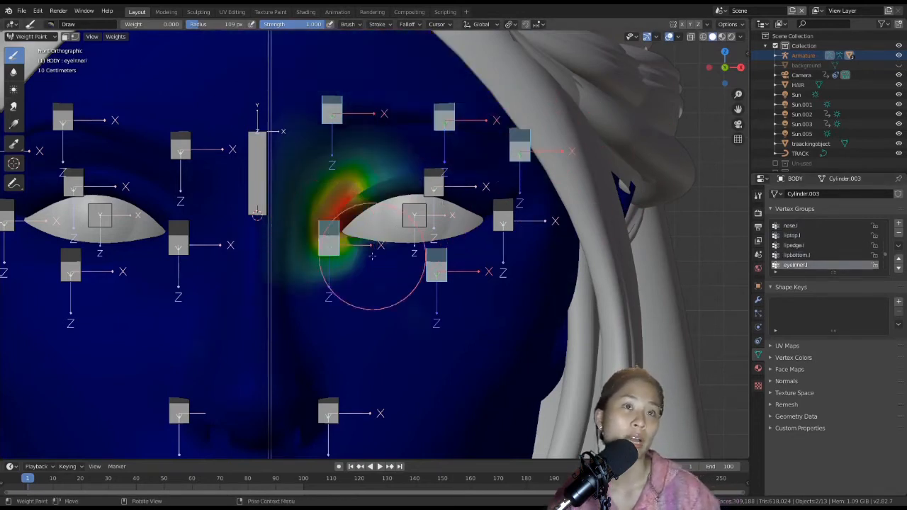
{"action": "left_click", "coordinate": [874, 265]}
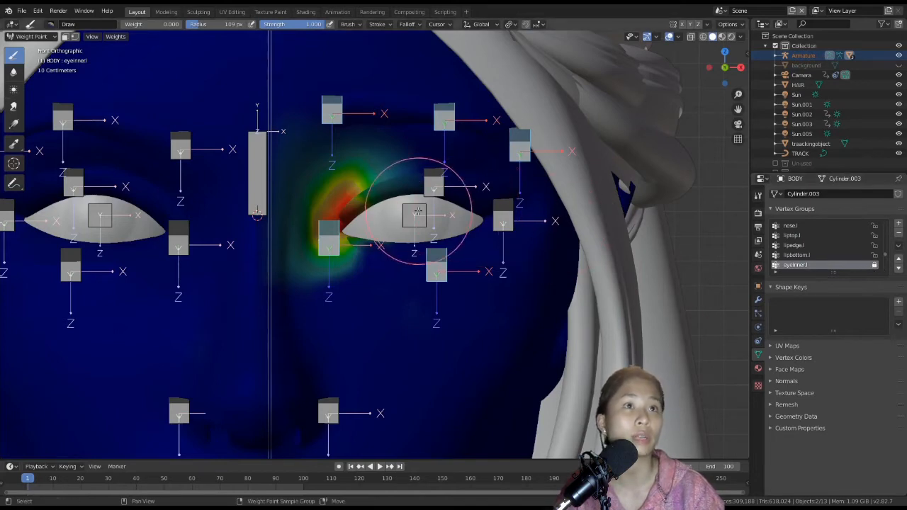
{"action": "left_click", "coordinate": [445, 186], "text": "ctrl"}
{"action": "left_click", "coordinate": [875, 265]}
{"action": "left_click", "coordinate": [500, 209], "text": "ctrl"}
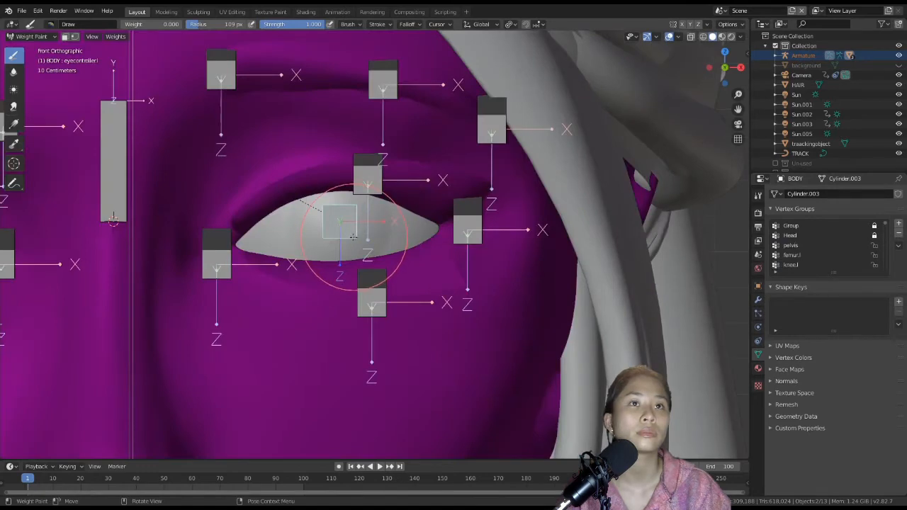
Step: Select bone nose.l and erase its weights from the character's right side of the nose with a zero-weight brush of about 35 px radius
{"action": "scroll", "coordinate": [353, 237], "scroll_direction": "down", "scroll_amount": 4}
{"action": "middle_click_drag", "start_coordinate": [328, 324], "coordinate": [397, 236], "text": "shift"}
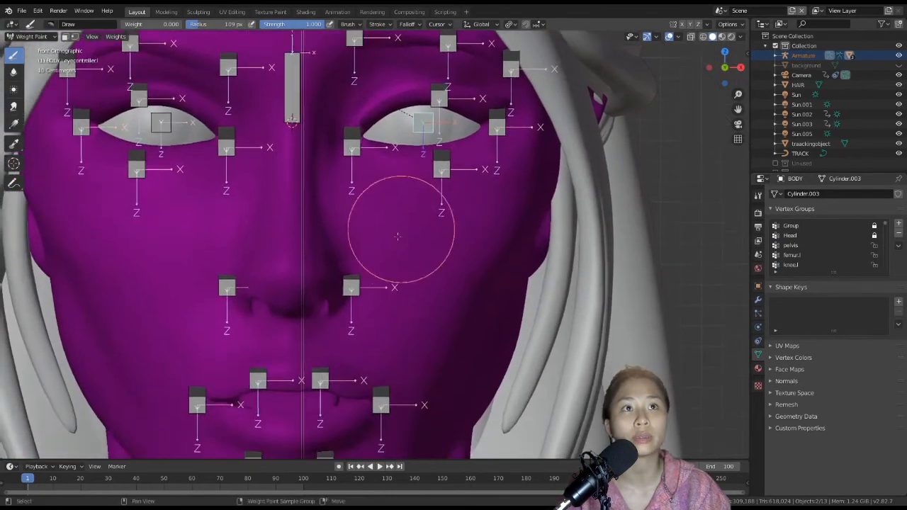
{"action": "left_click", "coordinate": [351, 286], "text": "ctrl"}
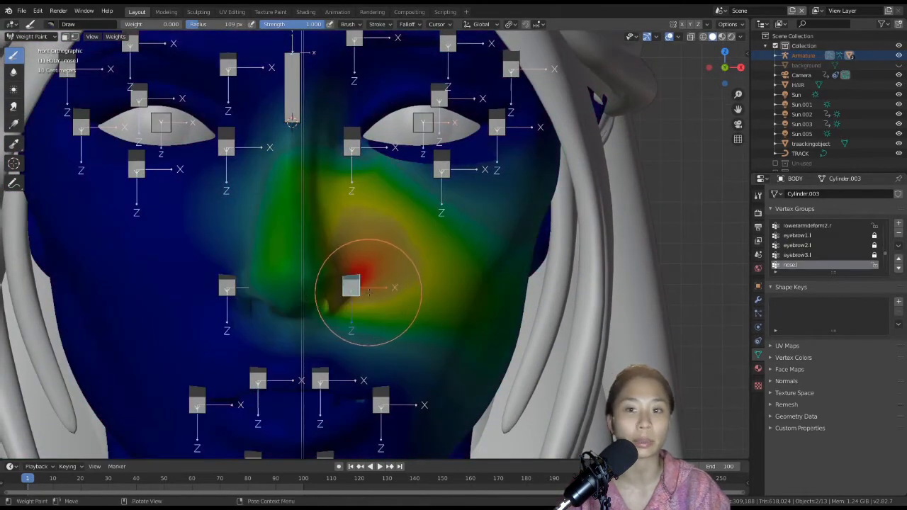
{"action": "scroll", "coordinate": [375, 294], "scroll_direction": "down", "scroll_amount": 4}
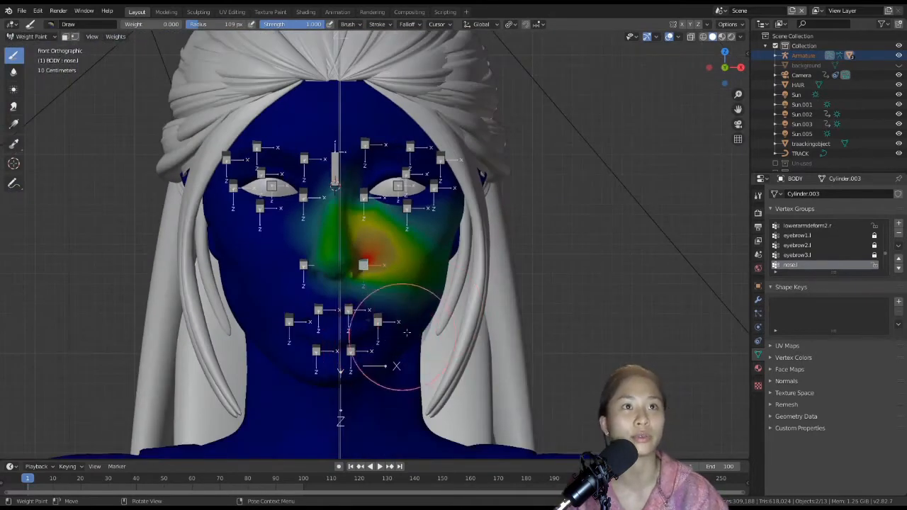
{"action": "scroll", "coordinate": [265, 344], "scroll_direction": "up", "scroll_amount": 4}
{"action": "mouse_move", "coordinate": [264, 345]}
{"action": "left_mouse_down"}
{"action": "mouse_move", "coordinate": [269, 142]}
{"action": "mouse_move", "coordinate": [277, 192]}
{"action": "mouse_move", "coordinate": [263, 283]}
{"action": "mouse_move", "coordinate": [279, 291]}
{"action": "left_mouse_up"}
{"action": "key", "text": "ctrl+z"}
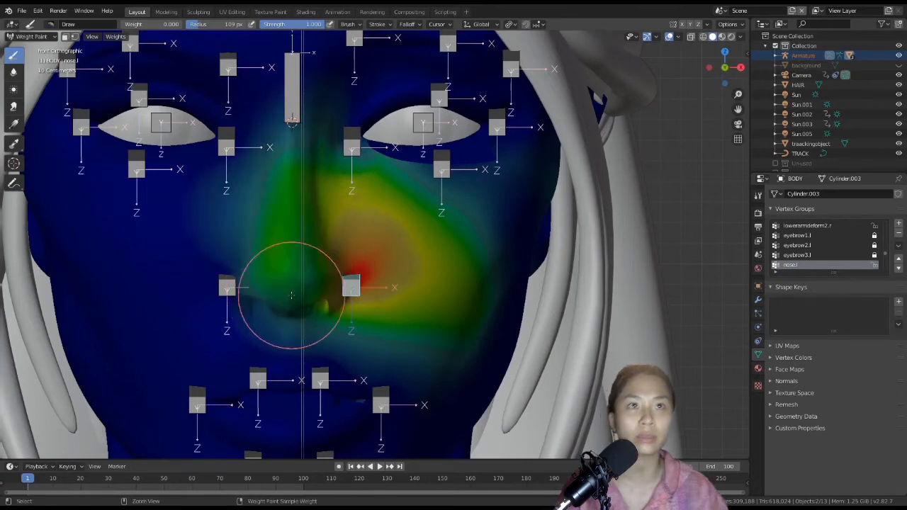
{"action": "key", "text": "f"}
{"action": "left_click", "coordinate": [232, 261]}
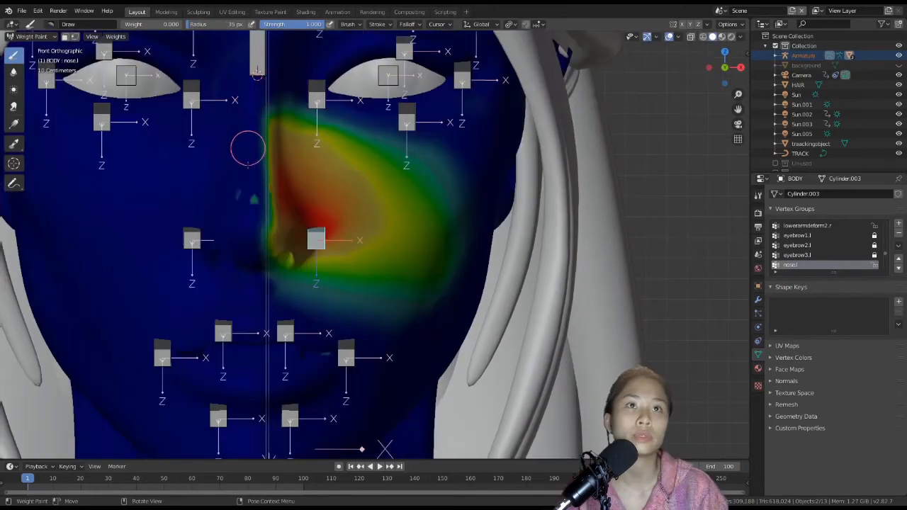
Step: Show the weight-paint brush settings, turn off X Mirror and clear the stray nose.l weight spots beside the nose
{"action": "scroll", "coordinate": [248, 203], "scroll_direction": "down", "scroll_amount": 1}
{"action": "scroll", "coordinate": [250, 202], "scroll_direction": "up", "scroll_amount": 5}
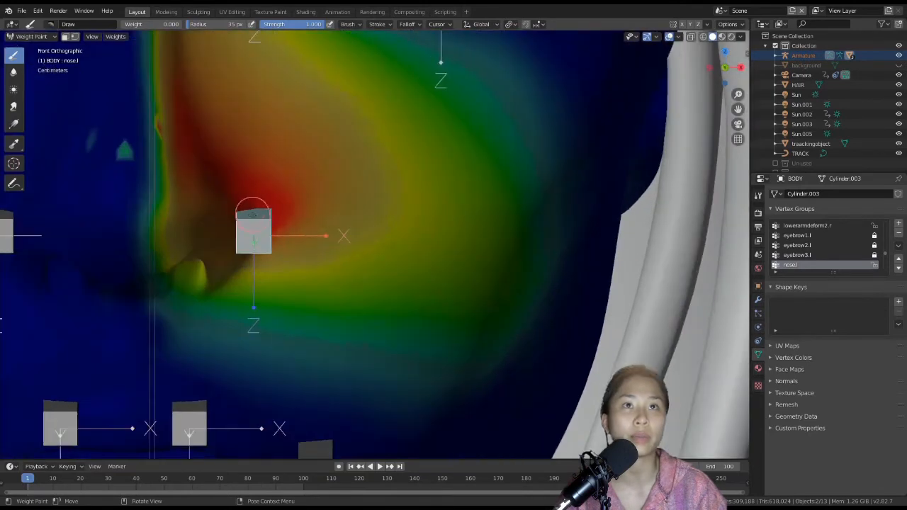
{"action": "middle_click_drag", "start_coordinate": [255, 217], "coordinate": [369, 299], "text": "shift"}
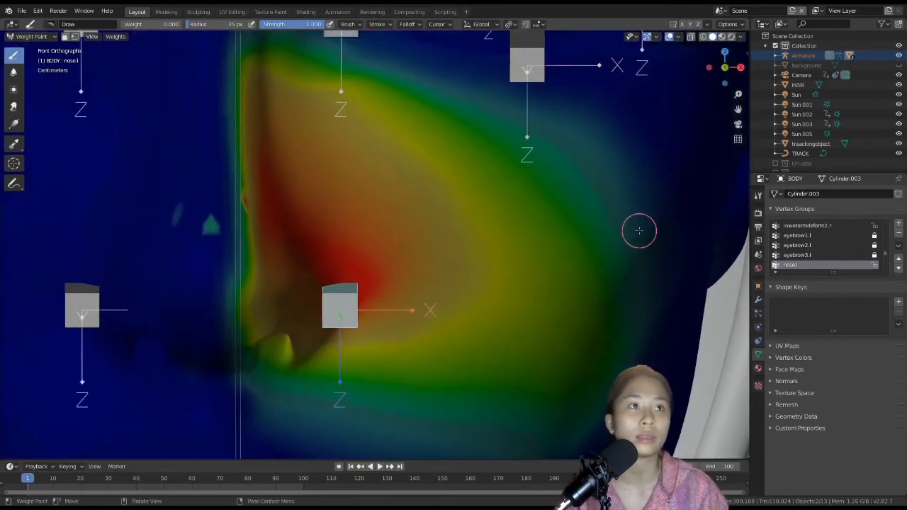
{"action": "key", "text": "n"}
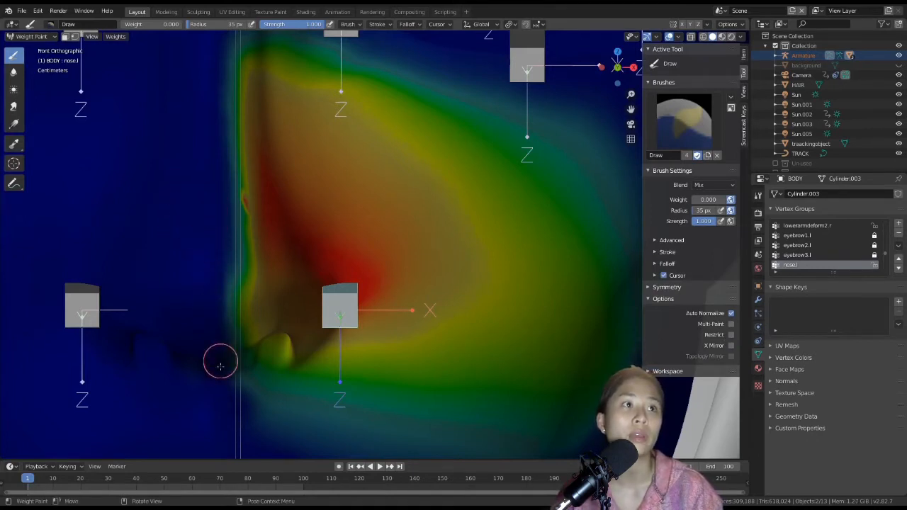
{"action": "scroll", "coordinate": [330, 255], "scroll_direction": "down", "scroll_amount": 4}
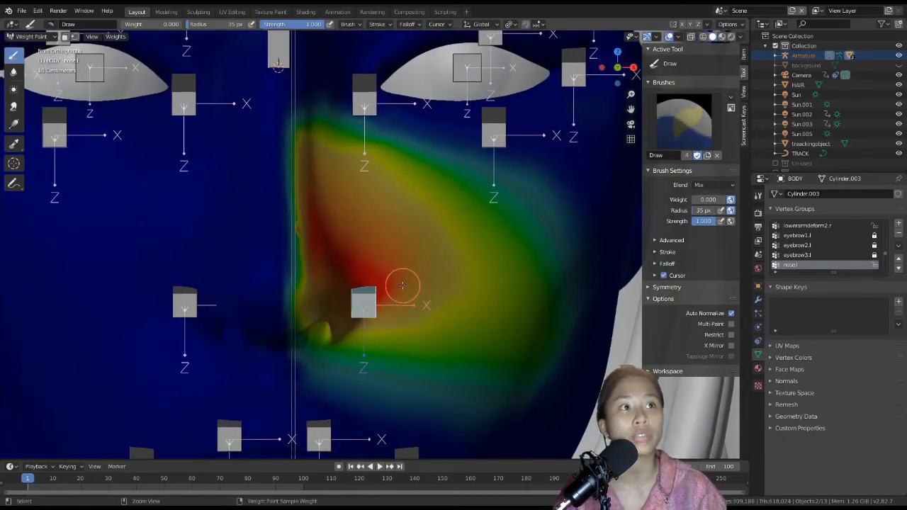
Step: Undo the nose.l erasing strokes together with the brush radius and X Mirror changes
{"action": "key", "text": "ctrl+z"}
{"action": "key", "text": "ctrl+z"}
{"action": "key", "text": "ctrl+z"}
{"action": "key", "text": "ctrl+z"}
{"action": "key", "text": "ctrl+z"}
{"action": "key", "text": "ctrl+z"}
{"action": "key", "text": "ctrl+z"}
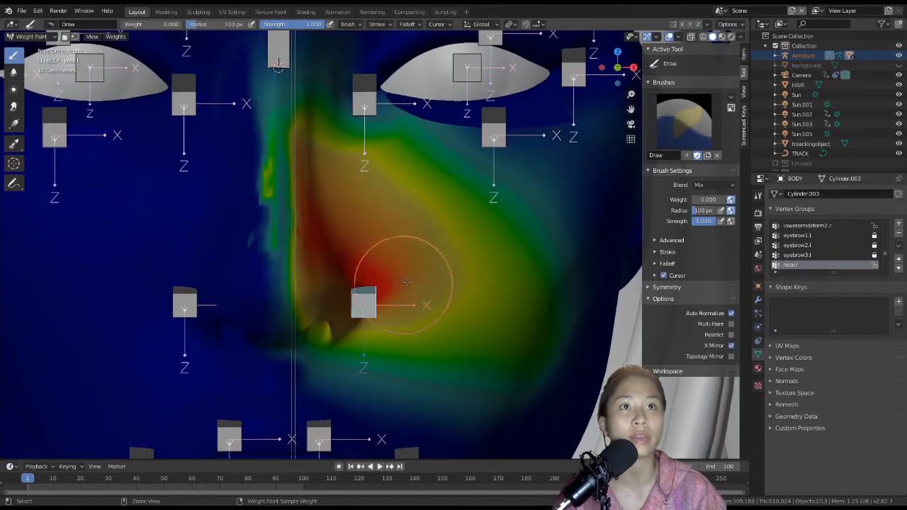
{"action": "key", "text": "ctrl+z"}
{"action": "key", "text": "ctrl+z"}
{"action": "key", "text": "ctrl+z"}
{"action": "key", "text": "ctrl+z"}
{"action": "key", "text": "ctrl+z"}
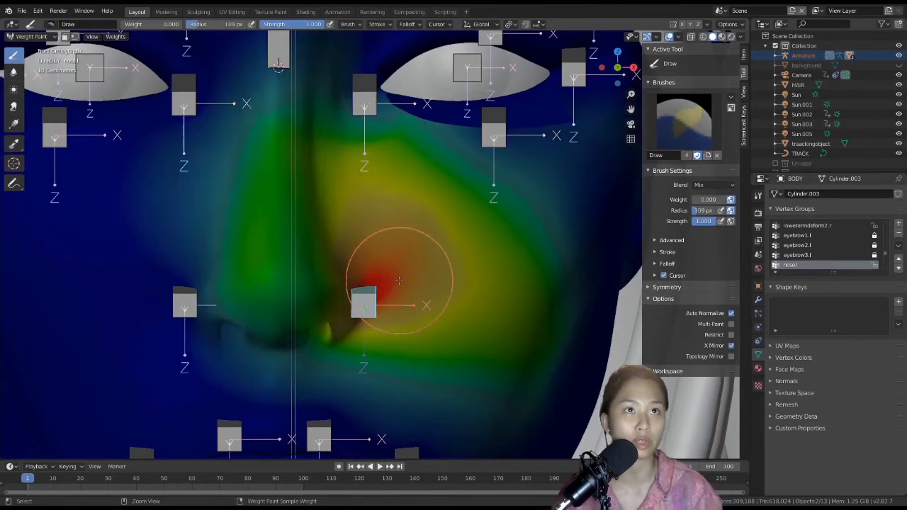
{"action": "key", "text": "ctrl+z"}
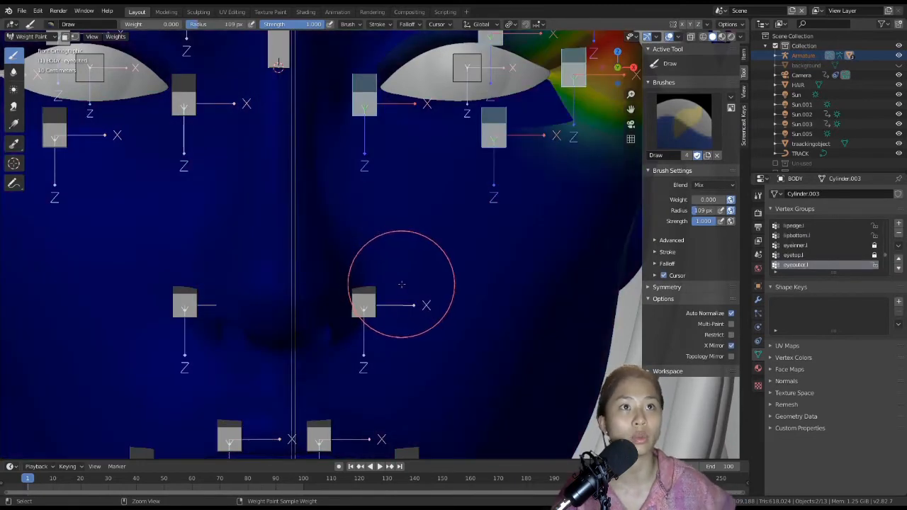
Step: Turn off X Mirror and erase nose.l weights from the character's right side of the nose with a 109 px zero-weight brush
{"action": "key", "text": "ctrl+z"}
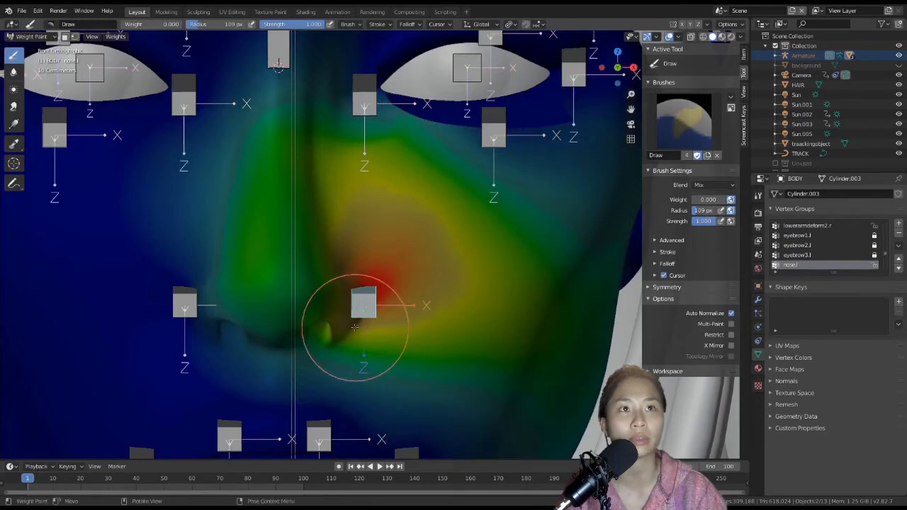
{"action": "scroll", "coordinate": [354, 324], "scroll_direction": "down", "scroll_amount": 2}
{"action": "mouse_move", "coordinate": [197, 179]}
{"action": "left_mouse_down"}
{"action": "mouse_move", "coordinate": [245, 143]}
{"action": "mouse_move", "coordinate": [250, 165]}
{"action": "mouse_move", "coordinate": [269, 120]}
{"action": "mouse_move", "coordinate": [270, 320]}
{"action": "mouse_move", "coordinate": [269, 229]}
{"action": "mouse_move", "coordinate": [248, 256]}
{"action": "mouse_move", "coordinate": [273, 238]}
{"action": "mouse_move", "coordinate": [281, 192]}
{"action": "mouse_move", "coordinate": [275, 345]}
{"action": "left_mouse_up"}
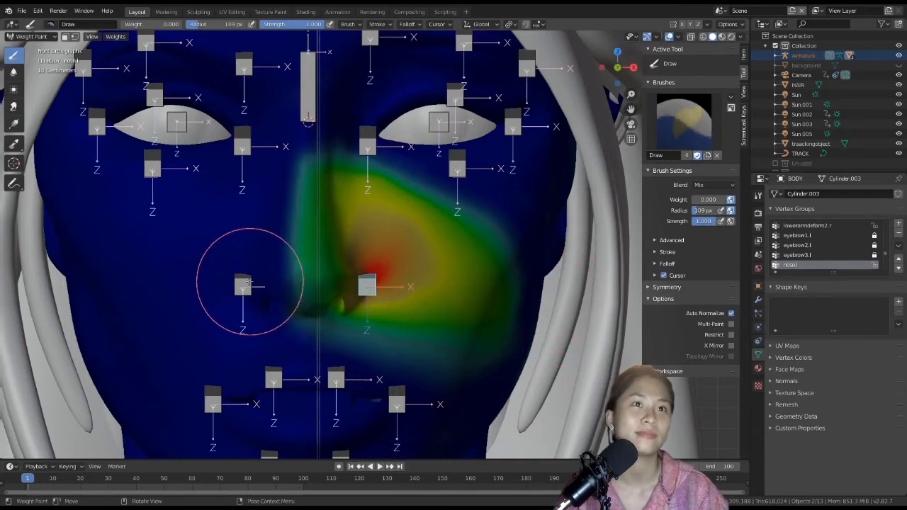
Step: Select the upper lip bone liptop.l and examine its weights around the lips, teeth and inside of the mouth
{"action": "left_click", "coordinate": [336, 380], "text": "ctrl"}
{"action": "mouse_move", "coordinate": [397, 390]}
{"action": "middle_mouse_down", "text": "ctrl"}
{"action": "mouse_move", "coordinate": [406, 298]}
{"action": "mouse_move", "coordinate": [394, 373]}
{"action": "middle_mouse_up", "text": "ctrl"}
{"action": "middle_click_drag", "start_coordinate": [473, 376], "coordinate": [506, 193], "text": "shift"}
{"action": "scroll", "coordinate": [425, 201], "scroll_direction": "up", "scroll_amount": 1}
{"action": "scroll", "coordinate": [427, 210], "scroll_direction": "down", "scroll_amount": 2}
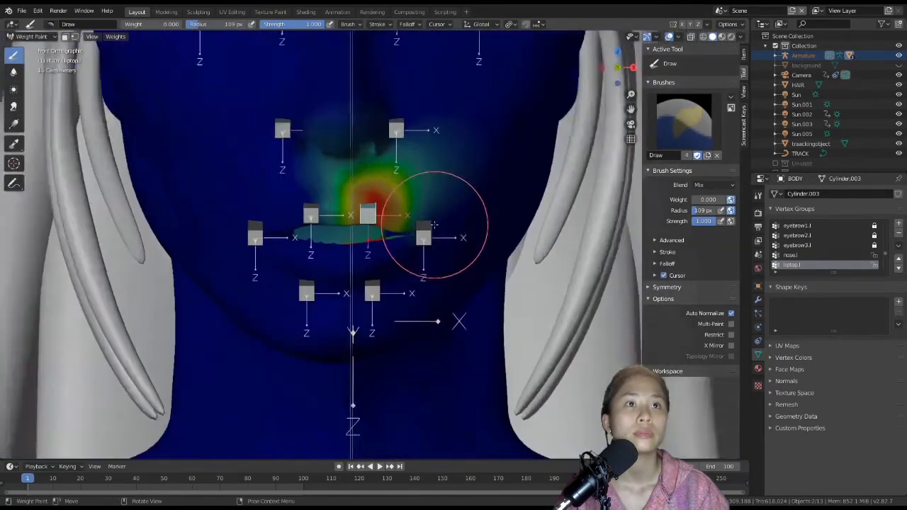
{"action": "scroll", "coordinate": [432, 238], "scroll_direction": "up", "scroll_amount": 4}
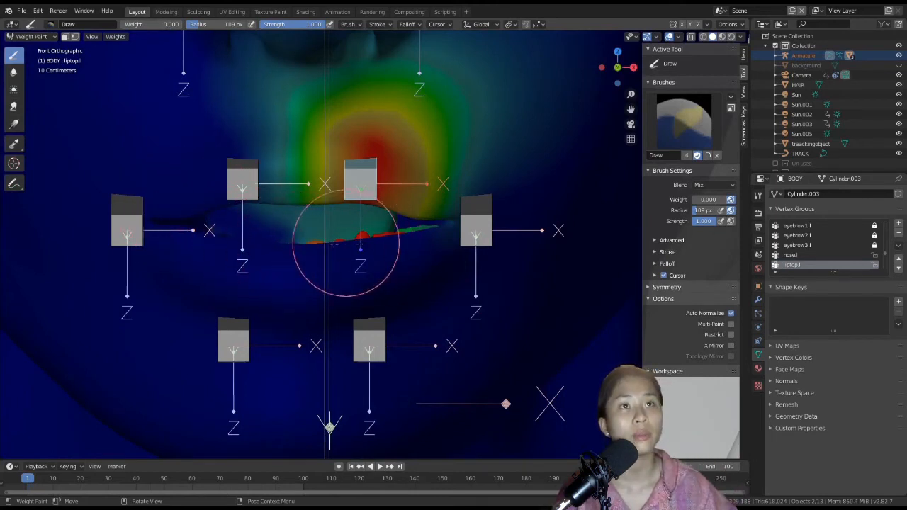
{"action": "scroll", "coordinate": [326, 258], "scroll_direction": "up", "scroll_amount": 6}
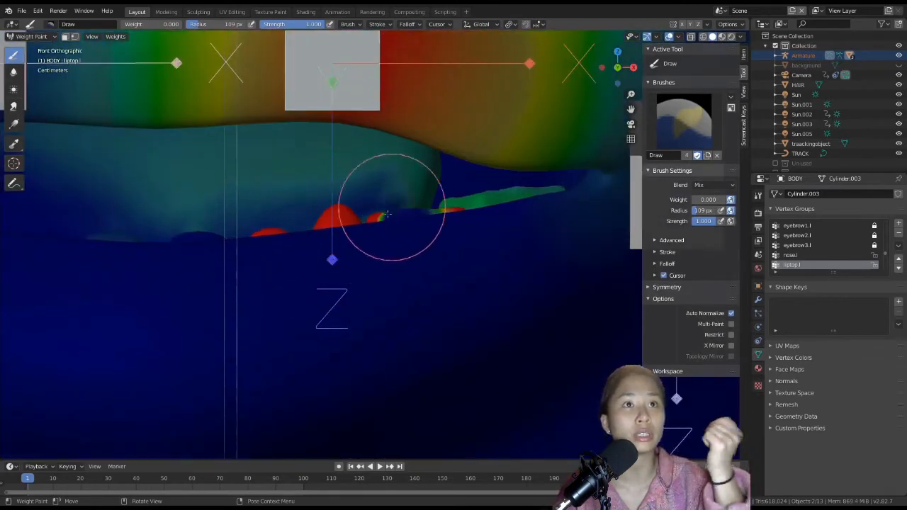
{"action": "middle_click_drag", "start_coordinate": [364, 251], "coordinate": [395, 263]}
{"action": "scroll", "coordinate": [386, 258], "scroll_direction": "up", "scroll_amount": 12}
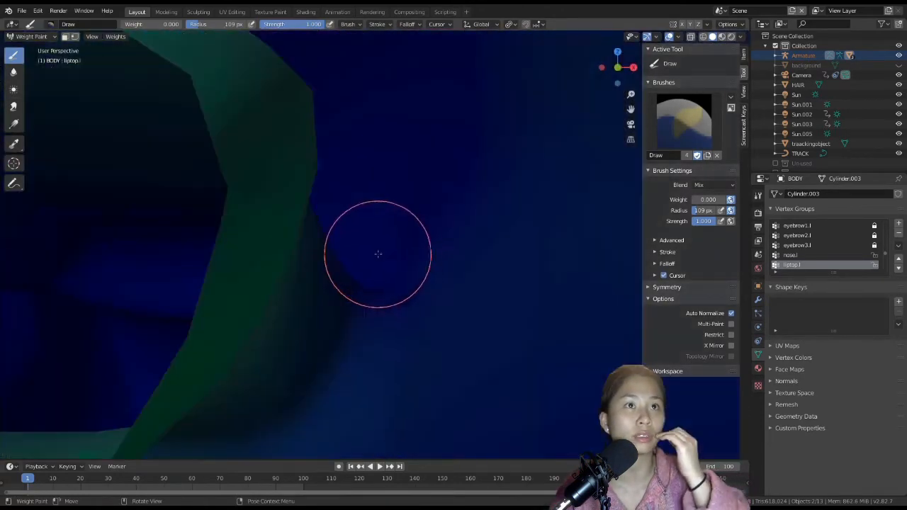
{"action": "scroll", "coordinate": [390, 260], "scroll_direction": "down", "scroll_amount": 2}
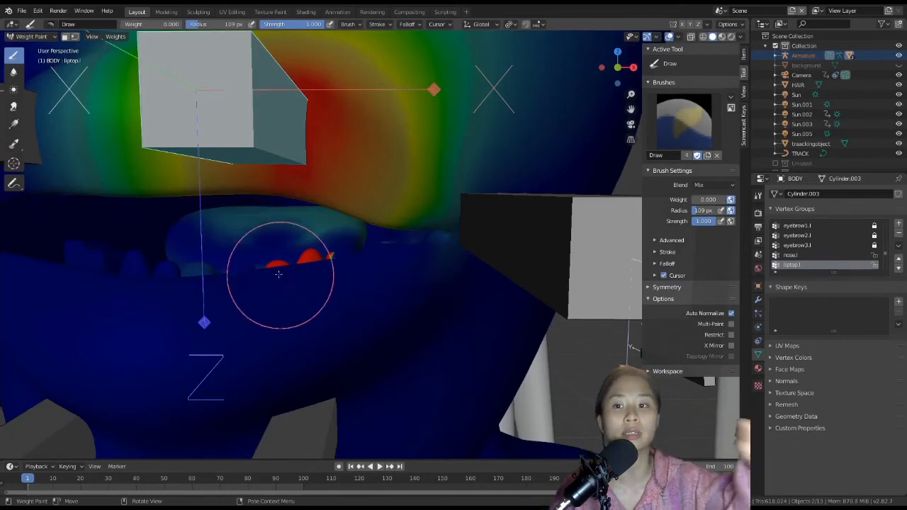
Step: Erase liptop.l weights from the geometry inside the mouth with a zero-weight brush, enlarging the radius to 200 px
{"action": "scroll", "coordinate": [358, 298], "scroll_direction": "down", "scroll_amount": 6}
{"action": "middle_click_drag", "start_coordinate": [359, 293], "coordinate": [476, 348]}
{"action": "middle_click_drag", "start_coordinate": [473, 384], "coordinate": [416, 318], "text": "shift"}
{"action": "scroll", "coordinate": [398, 274], "scroll_direction": "down", "scroll_amount": 2}
{"action": "scroll", "coordinate": [395, 270], "scroll_direction": "up", "scroll_amount": 5}
{"action": "scroll", "coordinate": [394, 268], "scroll_direction": "up", "scroll_amount": 2}
{"action": "mouse_move", "coordinate": [377, 260]}
{"action": "left_mouse_down"}
{"action": "mouse_move", "coordinate": [267, 203]}
{"action": "mouse_move", "coordinate": [259, 213]}
{"action": "left_mouse_up"}
{"action": "key", "text": "f"}
{"action": "left_click", "coordinate": [241, 194]}
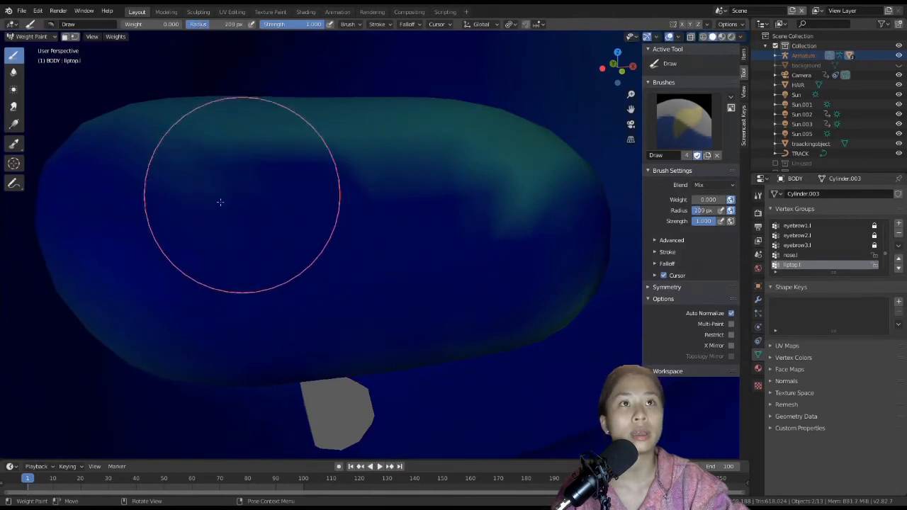
{"action": "mouse_move", "coordinate": [196, 309]}
{"action": "left_mouse_down"}
{"action": "mouse_move", "coordinate": [240, 125]}
{"action": "mouse_move", "coordinate": [318, 172]}
{"action": "mouse_move", "coordinate": [512, 331]}
{"action": "mouse_move", "coordinate": [458, 361]}
{"action": "mouse_move", "coordinate": [182, 342]}
{"action": "mouse_move", "coordinate": [199, 381]}
{"action": "mouse_move", "coordinate": [107, 307]}
{"action": "left_mouse_up"}
{"action": "key", "text": "f"}
{"action": "left_click", "coordinate": [301, 313]}
{"action": "mouse_move", "coordinate": [205, 324]}
{"action": "left_mouse_down"}
{"action": "mouse_move", "coordinate": [90, 189]}
{"action": "mouse_move", "coordinate": [197, 97]}
{"action": "mouse_move", "coordinate": [417, 117]}
{"action": "mouse_move", "coordinate": [529, 153]}
{"action": "mouse_move", "coordinate": [505, 160]}
{"action": "mouse_move", "coordinate": [449, 108]}
{"action": "mouse_move", "coordinate": [478, 114]}
{"action": "left_mouse_up"}
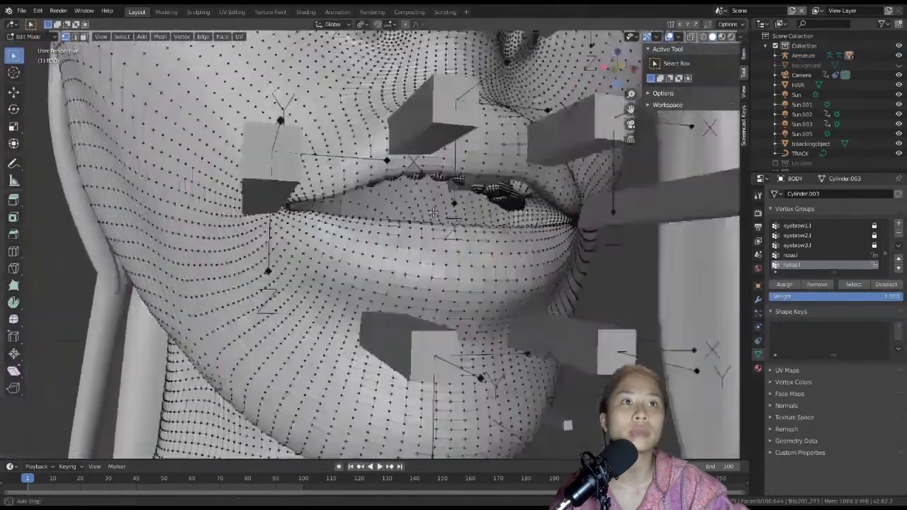
Step: Put the BODY mesh in Edit Mode and select the linked geometry of the upper teeth
{"action": "middle_click_drag", "start_coordinate": [433, 214], "coordinate": [430, 264]}
{"action": "scroll", "coordinate": [427, 237], "scroll_direction": "up", "scroll_amount": 3}
{"action": "scroll", "coordinate": [427, 237], "scroll_direction": "down", "scroll_amount": 3}
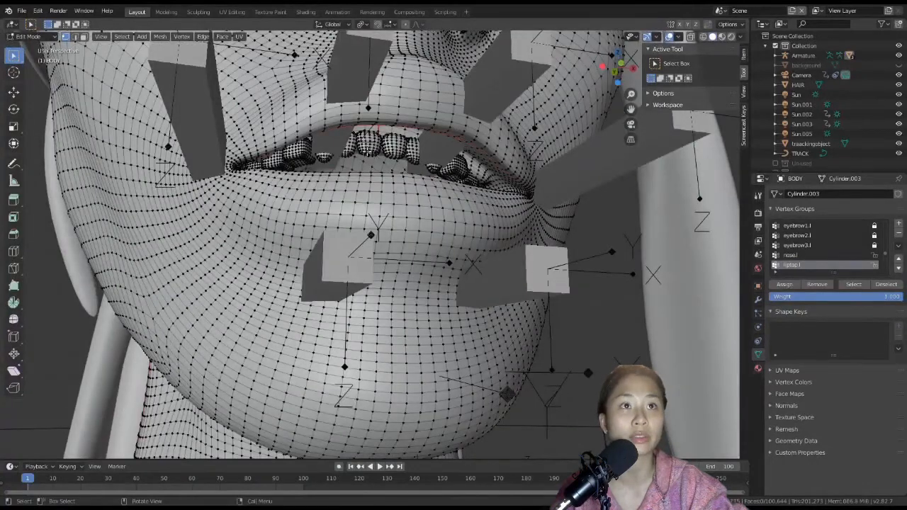
{"action": "key", "text": "l"}
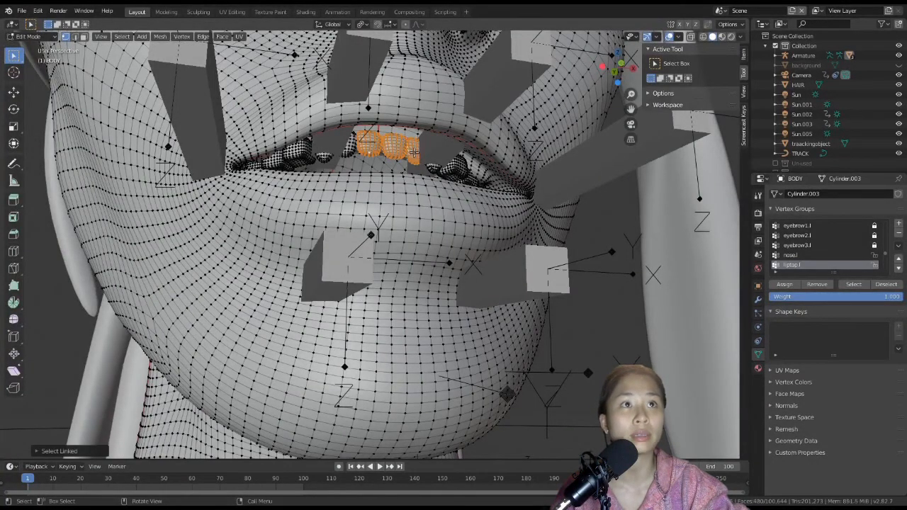
{"action": "middle_click_drag", "start_coordinate": [470, 180], "coordinate": [467, 178]}
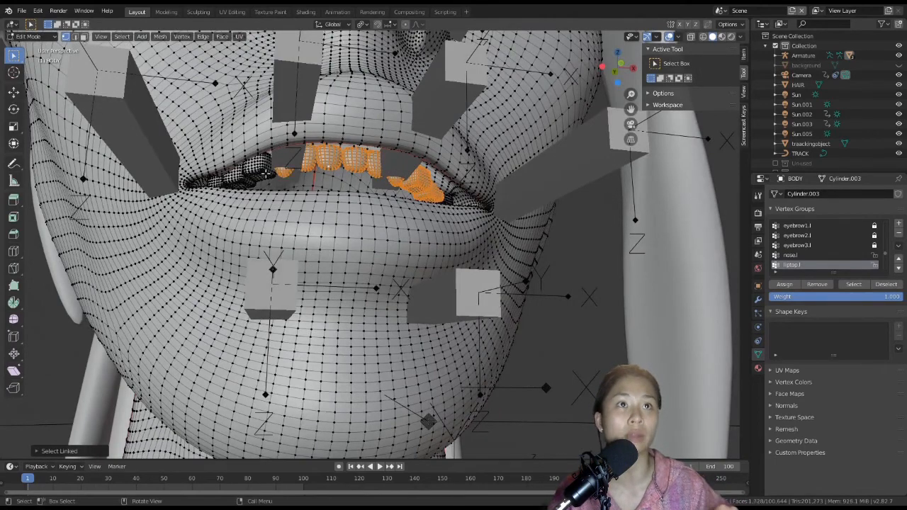
{"action": "middle_click_drag", "start_coordinate": [277, 191], "coordinate": [276, 194]}
{"action": "middle_click_drag", "start_coordinate": [390, 266], "coordinate": [419, 179]}
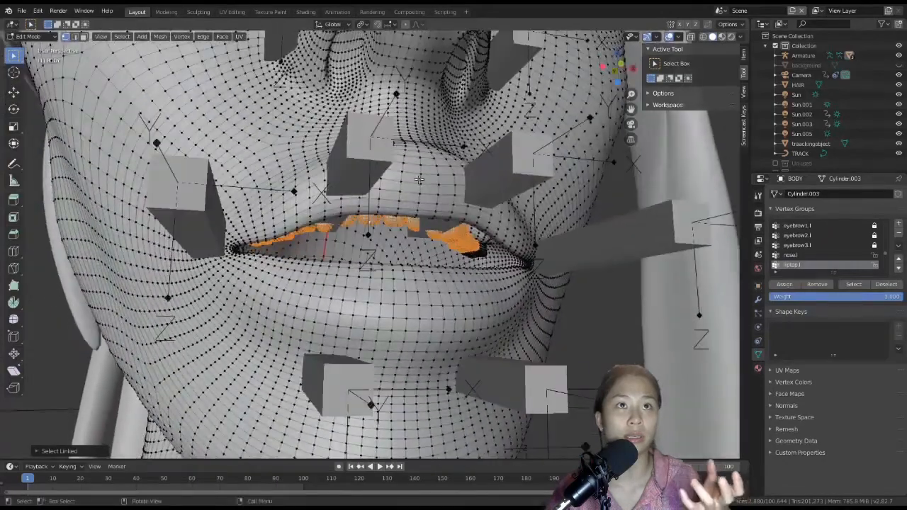
Step: Add the remaining teeth, including the lower row, to the linked selection without the face mesh
{"action": "key", "text": "l"}
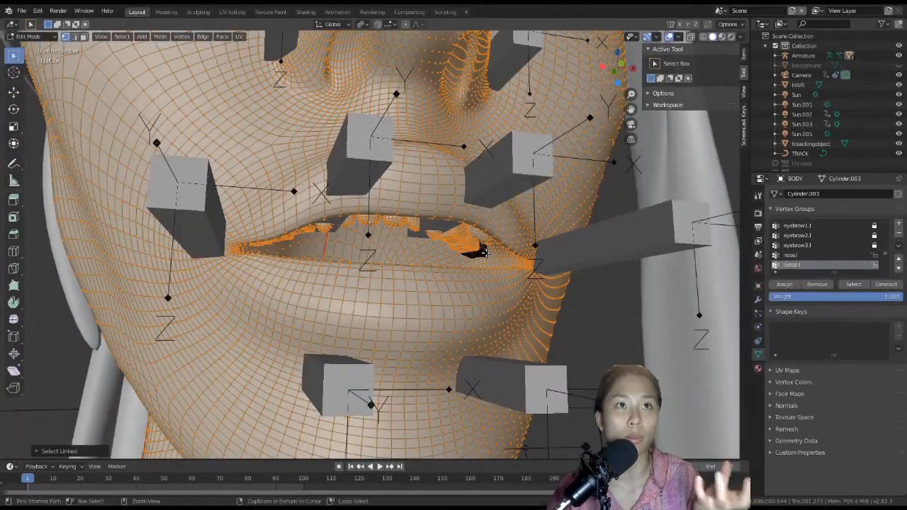
{"action": "key", "text": "ctrl+z"}
{"action": "key", "text": "l"}
{"action": "scroll", "coordinate": [481, 255], "scroll_direction": "down", "scroll_amount": 5}
{"action": "mouse_move", "coordinate": [481, 254]}
{"action": "middle_mouse_down"}
{"action": "mouse_move", "coordinate": [453, 264]}
{"action": "mouse_move", "coordinate": [467, 318]}
{"action": "mouse_move", "coordinate": [465, 232]}
{"action": "mouse_move", "coordinate": [467, 247]}
{"action": "middle_mouse_up"}
{"action": "scroll", "coordinate": [467, 318], "scroll_direction": "up", "scroll_amount": 3}
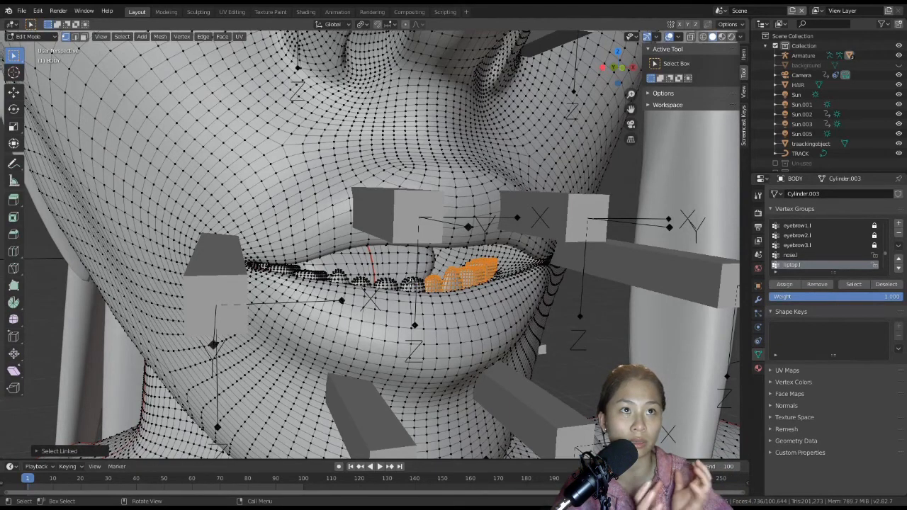
{"action": "middle_click_drag", "start_coordinate": [331, 271], "coordinate": [524, 289]}
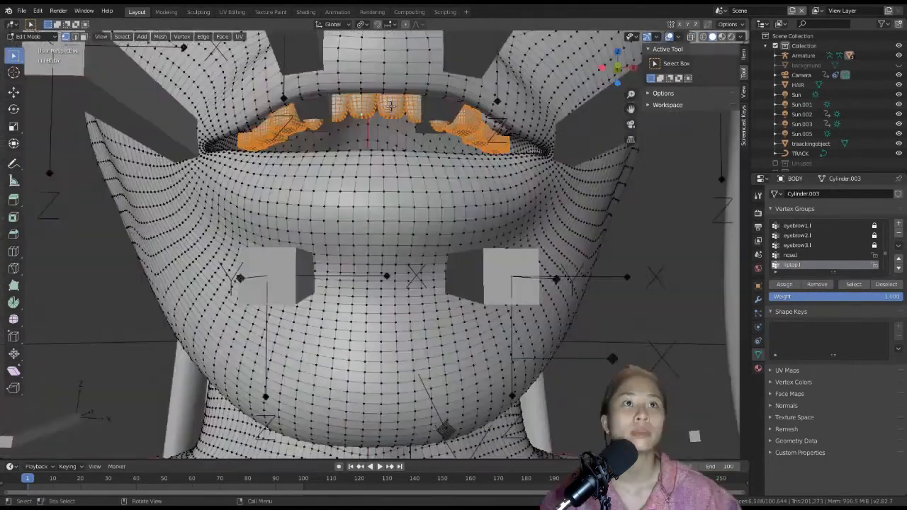
Step: Separate the selected teeth from the BODY mesh by selection
{"action": "key", "text": "p"}
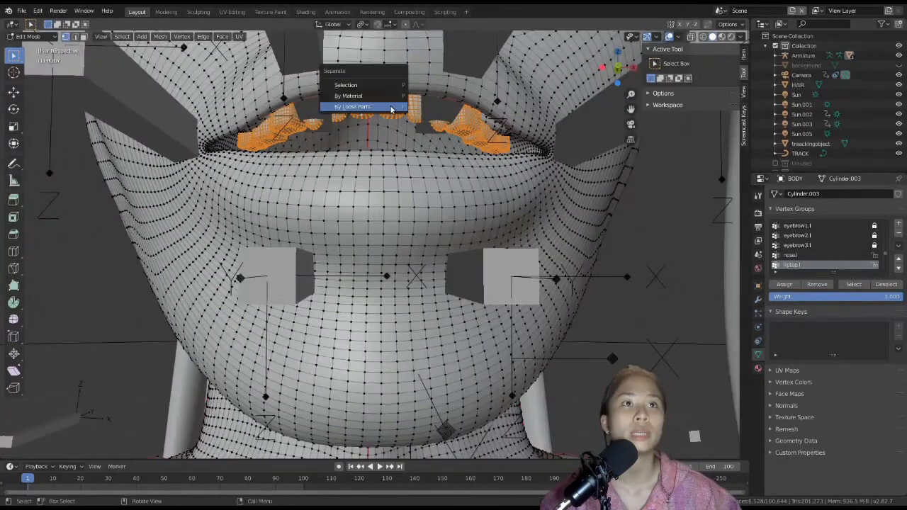
{"action": "left_click", "coordinate": [368, 85]}
{"action": "mouse_move", "coordinate": [432, 175]}
{"action": "middle_mouse_down"}
{"action": "mouse_move", "coordinate": [429, 207]}
{"action": "mouse_move", "coordinate": [428, 178]}
{"action": "middle_mouse_up"}
{"action": "scroll", "coordinate": [812, 137], "scroll_direction": "down", "scroll_amount": 1}
{"action": "scroll", "coordinate": [810, 136], "scroll_direction": "up", "scroll_amount": 1}
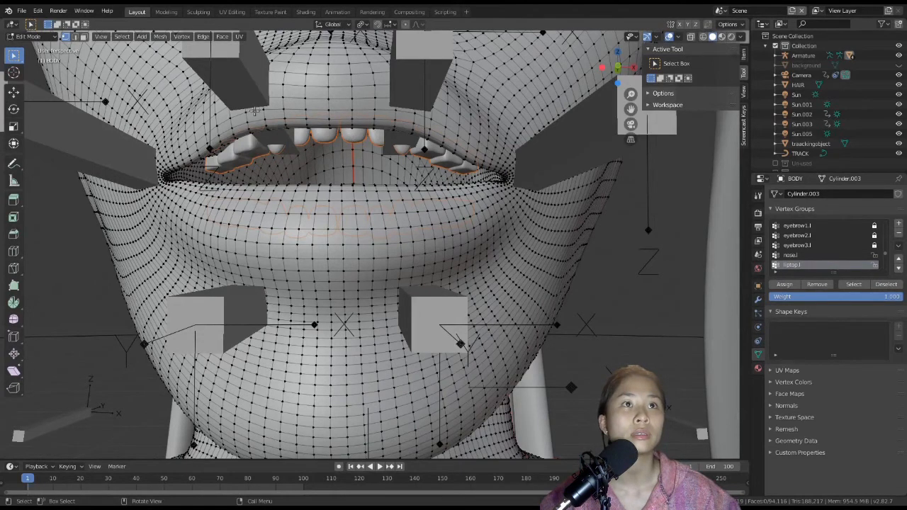
Step: Return to Object Mode and clear the parent of the separated teeth object
{"action": "left_click", "coordinate": [35, 36]}
{"action": "left_click", "coordinate": [31, 39]}
{"action": "left_click", "coordinate": [310, 137]}
{"action": "key", "text": "alt+p"}
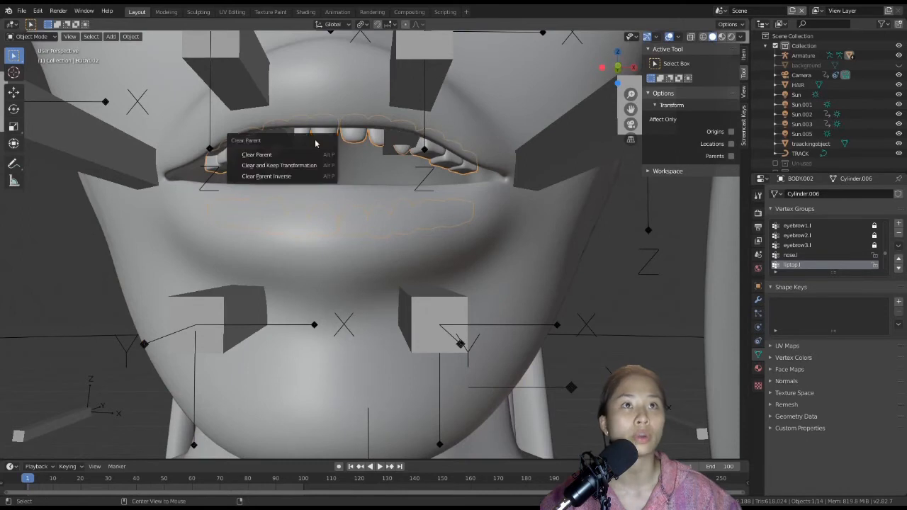
{"action": "left_click", "coordinate": [298, 154]}
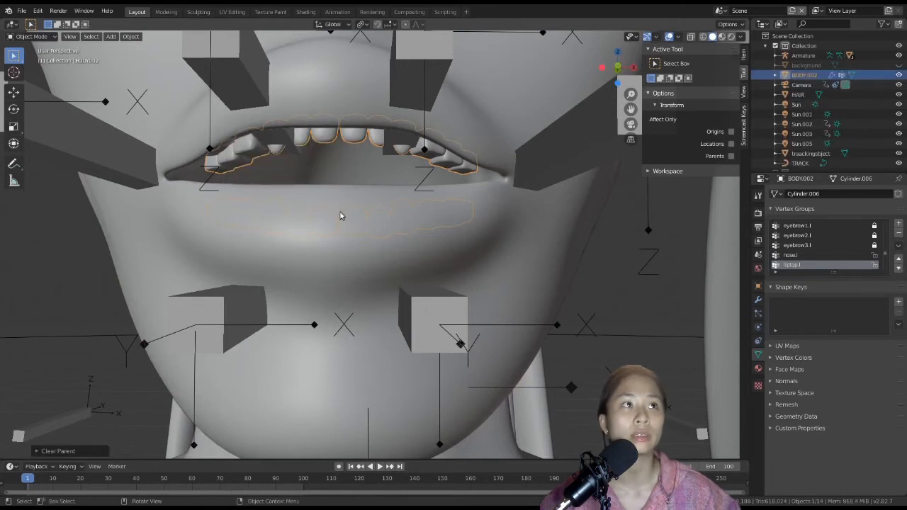
Step: Rename the separated object BODY.002 as teeth
{"action": "left_click", "coordinate": [614, 151]}
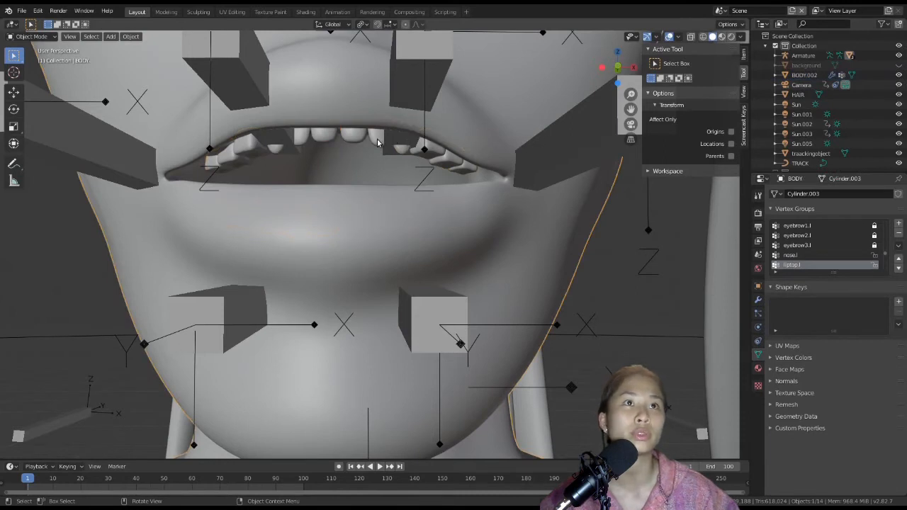
{"action": "left_click", "coordinate": [799, 76]}
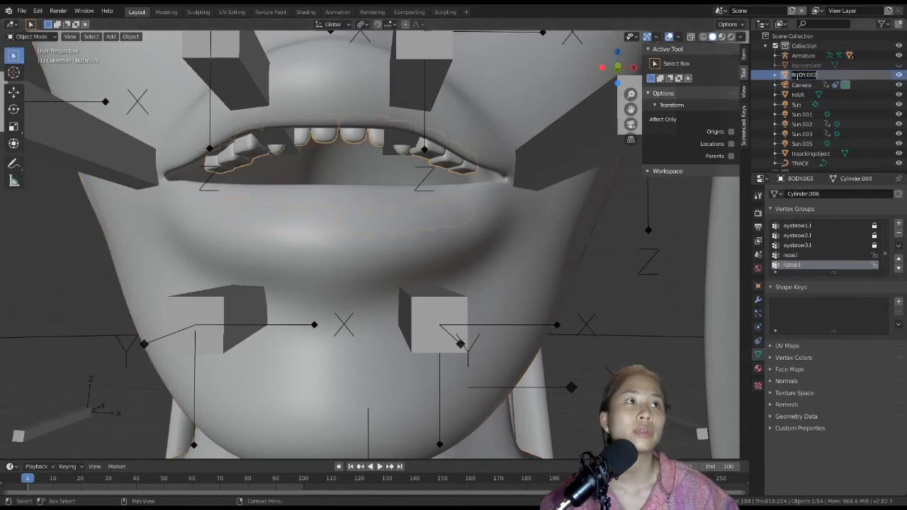
{"action": "type", "text": "teeth"}
{"action": "key", "text": "Return"}
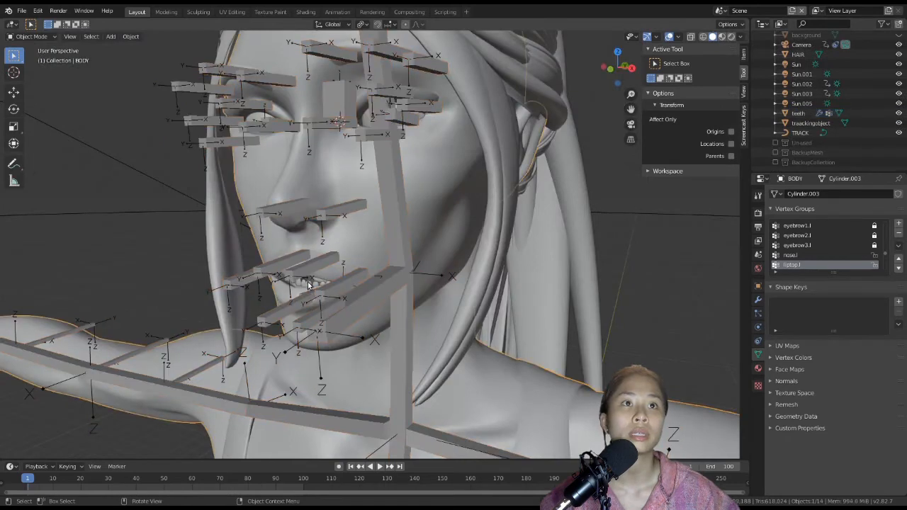
Step: Select the teeth object together with the armature and switch the armature to Pose Mode
{"action": "left_click", "coordinate": [308, 283]}
{"action": "left_click", "coordinate": [392, 244], "text": "shift"}
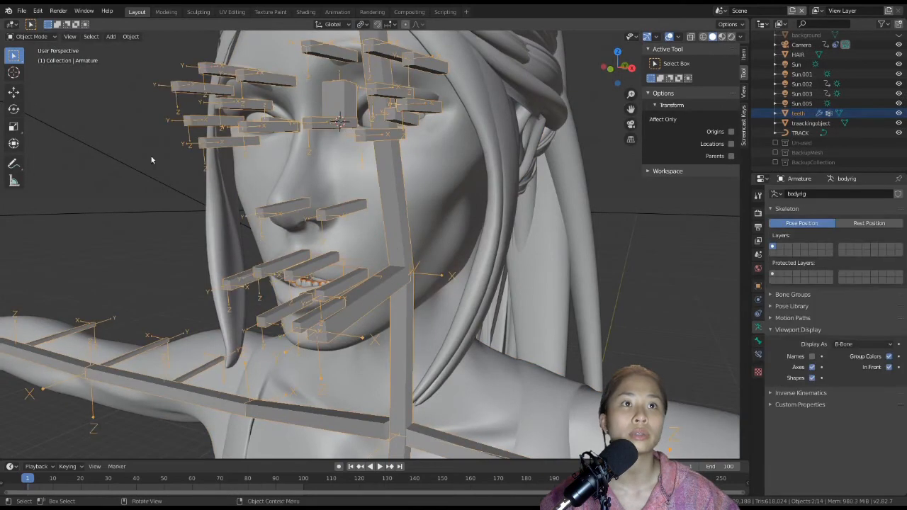
{"action": "left_click", "coordinate": [32, 36]}
{"action": "left_click", "coordinate": [32, 69]}
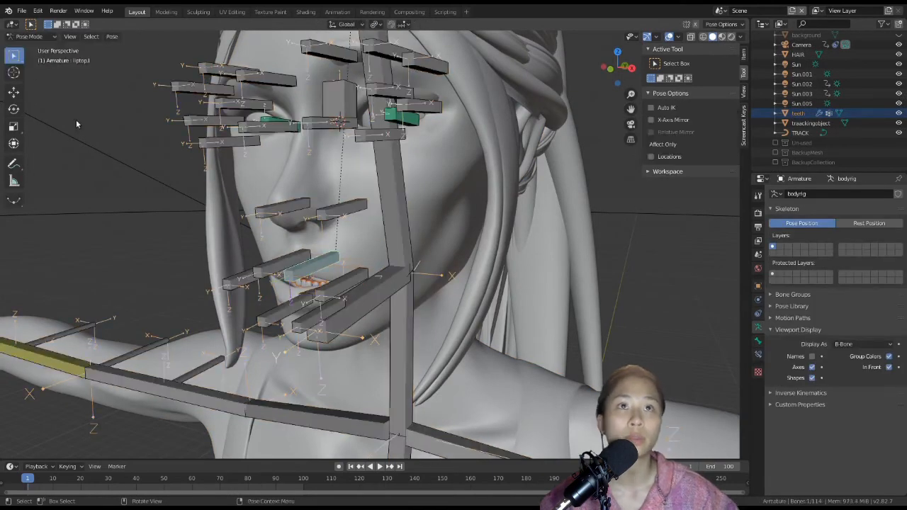
Step: Add the head bone to the pose selection and deselect the liptop.l bone
{"action": "left_click", "coordinate": [401, 206]}
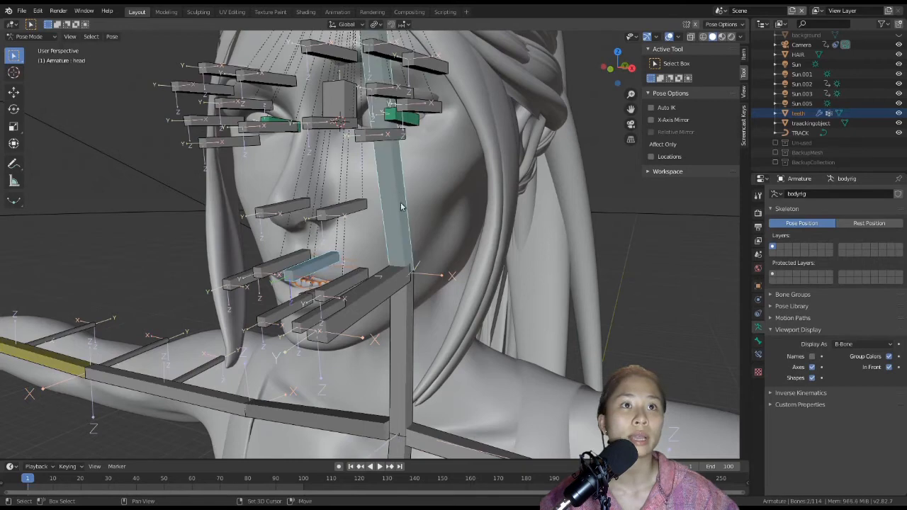
{"action": "left_click", "coordinate": [315, 270]}
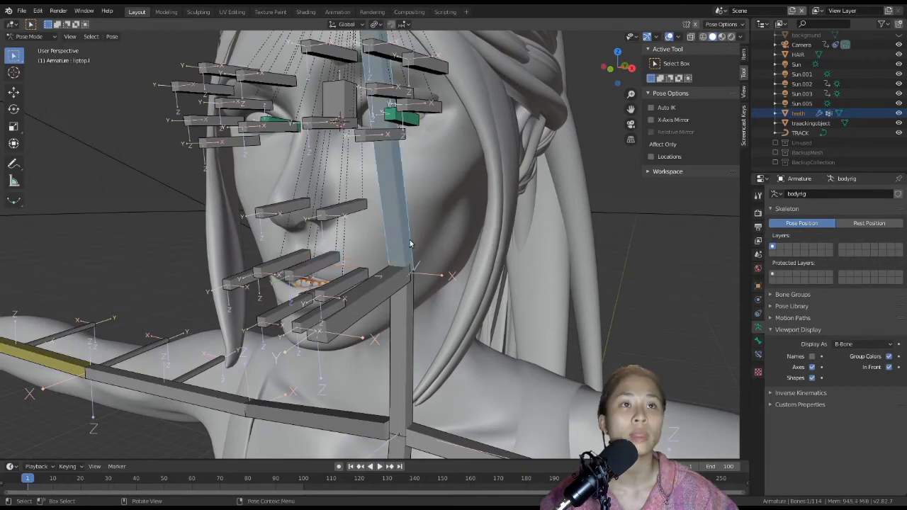
{"action": "middle_click_drag", "start_coordinate": [409, 240], "coordinate": [406, 243]}
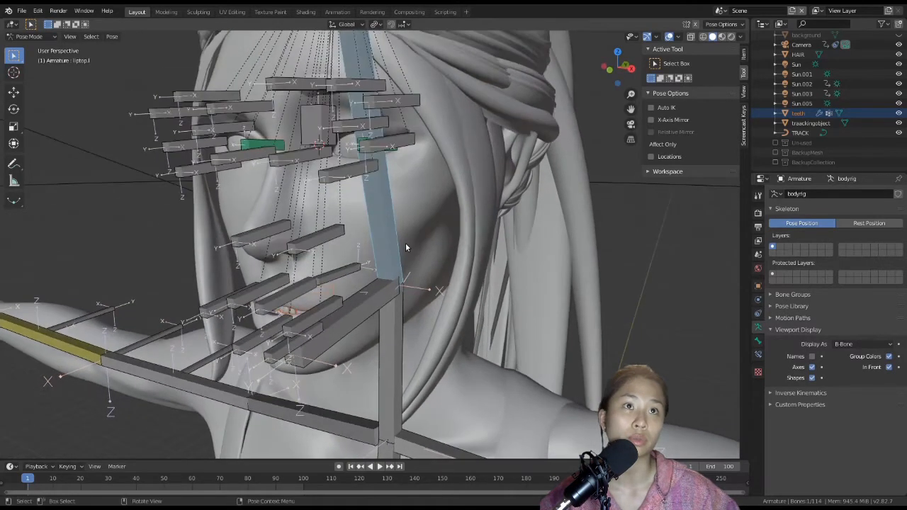
Step: Parent the teeth object to the head bone with the Bone option and return to Object Mode
{"action": "key", "text": "ctrl+p"}
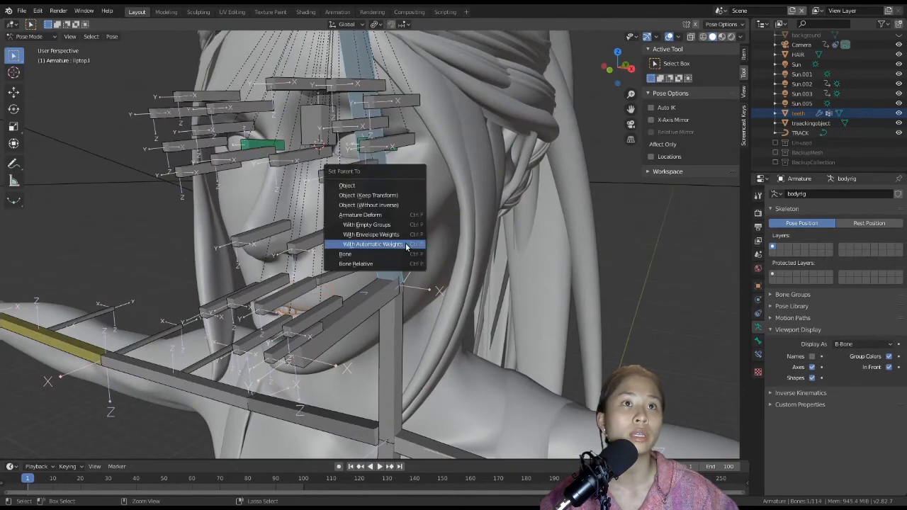
{"action": "left_click", "coordinate": [415, 256]}
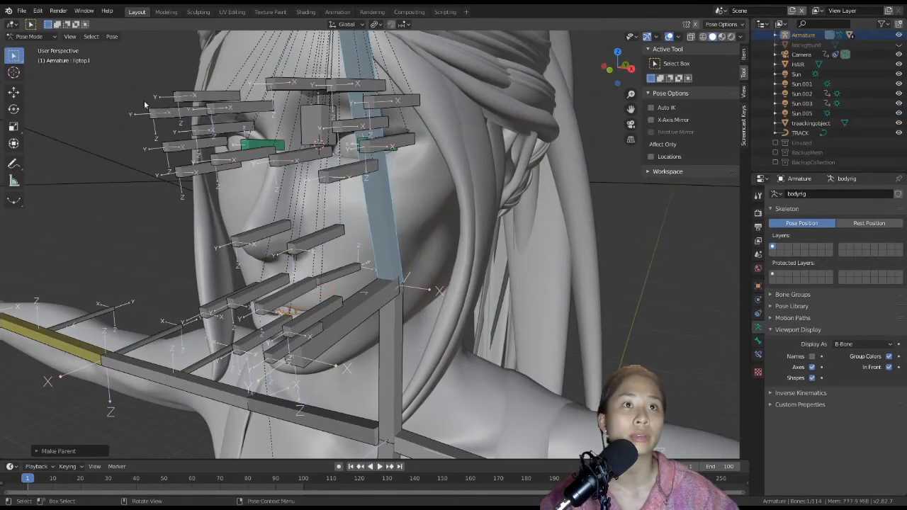
{"action": "left_click", "coordinate": [28, 37]}
{"action": "left_click", "coordinate": [32, 41]}
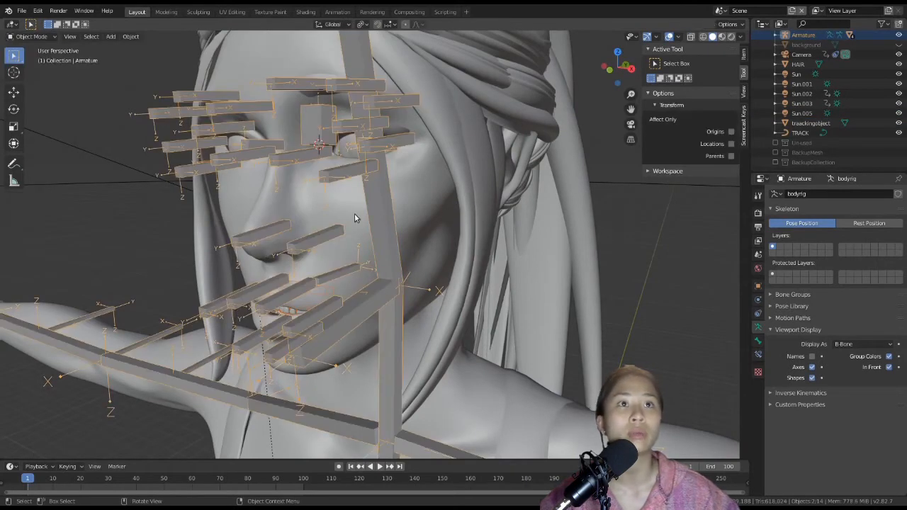
Step: Rotate the head bone in Pose Mode to test the teeth's attachment, and clear the rotation of all bones
{"action": "left_click", "coordinate": [31, 68]}
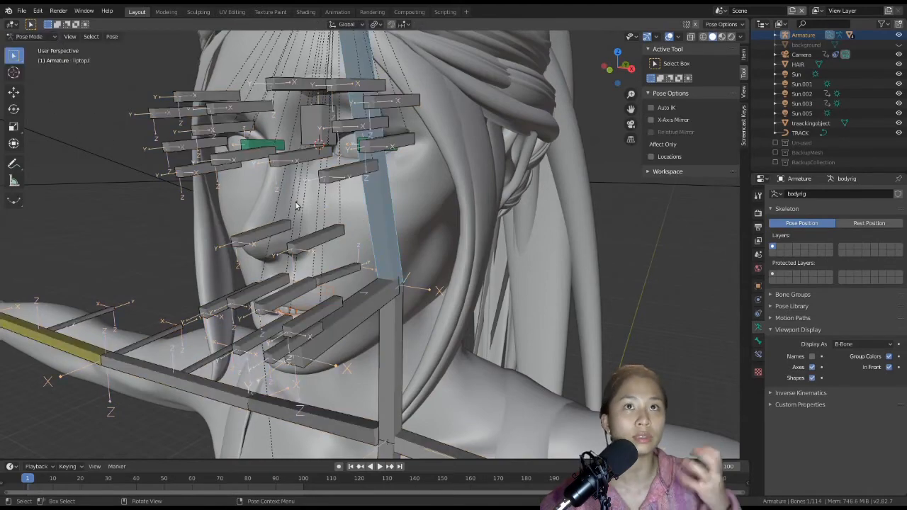
{"action": "left_click", "coordinate": [368, 211]}
{"action": "middle_click_drag", "start_coordinate": [372, 203], "coordinate": [351, 206]}
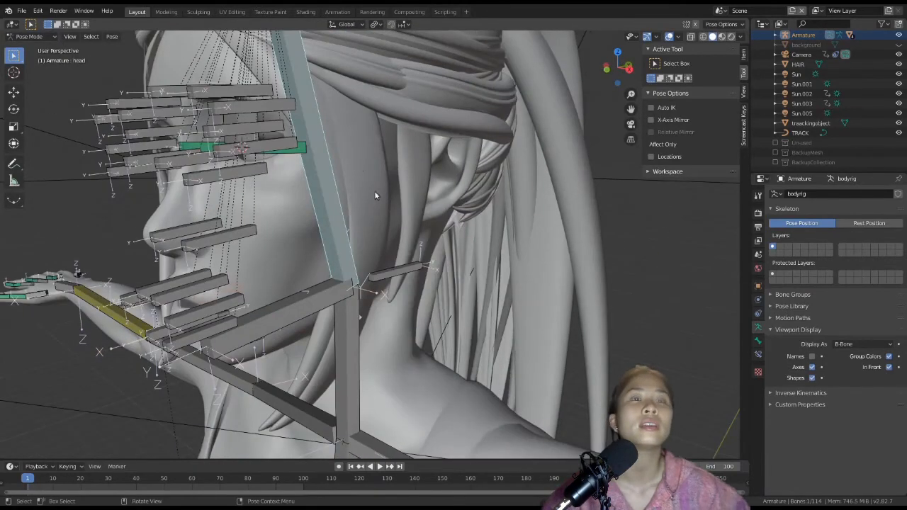
{"action": "key", "text": "r"}
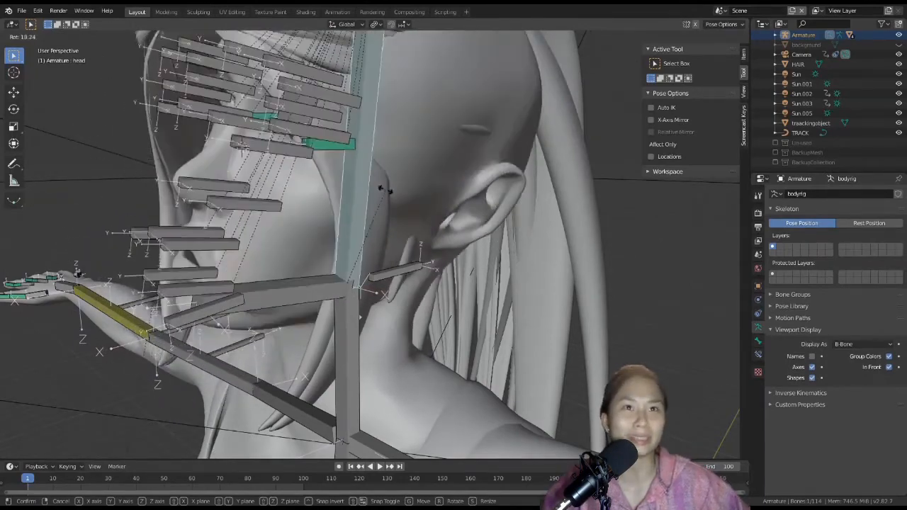
{"action": "left_click", "coordinate": [359, 164]}
{"action": "key", "text": "a"}
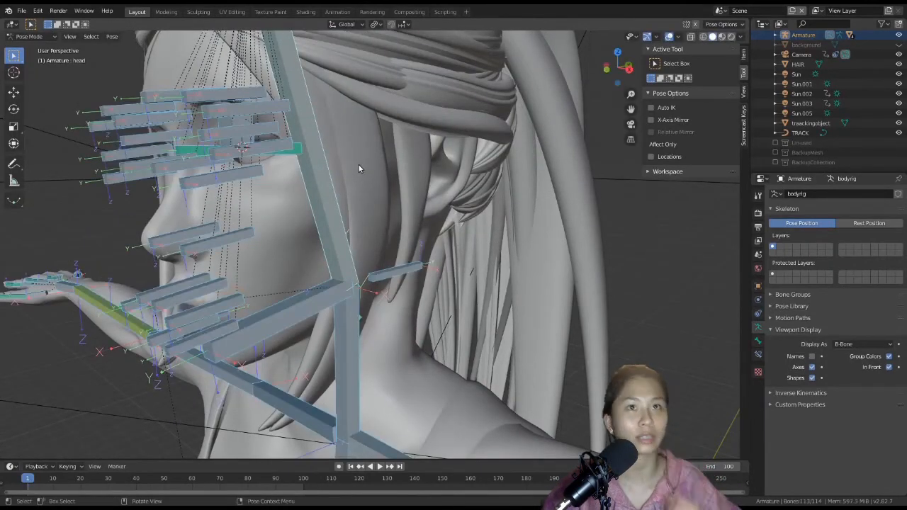
{"action": "key", "text": "alt+r"}
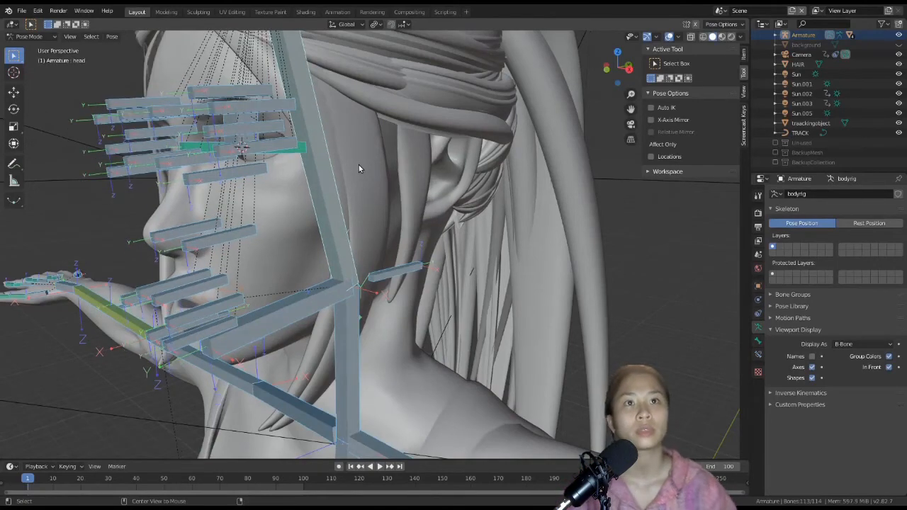
Step: In Object Mode, select the BODY mesh and the armature and parent the mesh with automatic weights
{"action": "key", "text": "KP_1"}
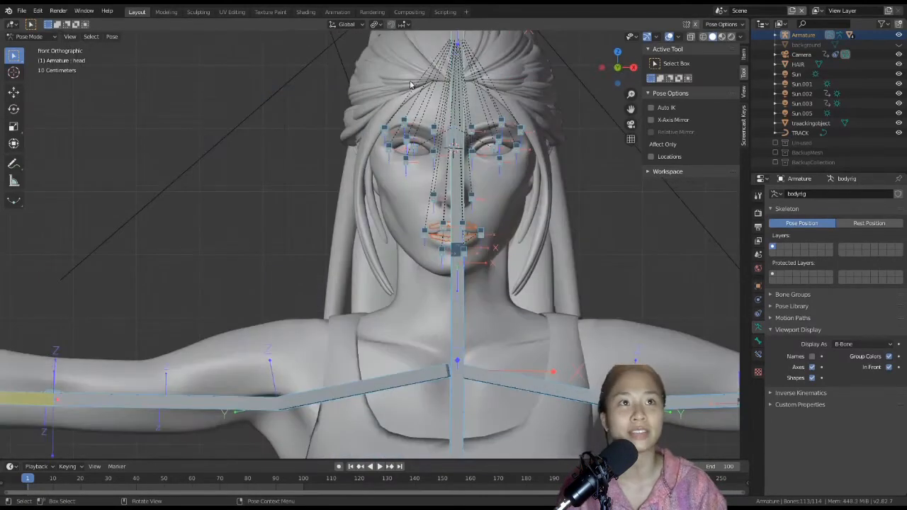
{"action": "scroll", "coordinate": [422, 221], "scroll_direction": "up", "scroll_amount": 4}
{"action": "scroll", "coordinate": [422, 220], "scroll_direction": "up", "scroll_amount": 4}
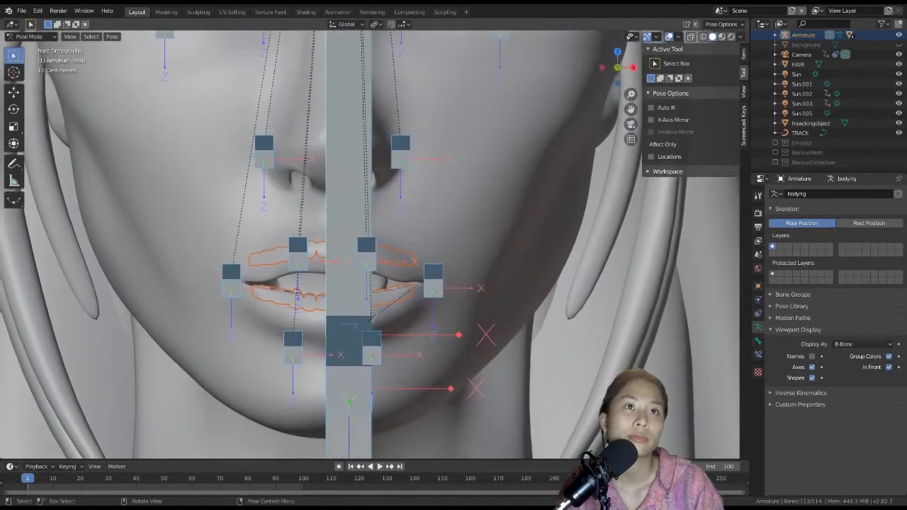
{"action": "left_click", "coordinate": [28, 37]}
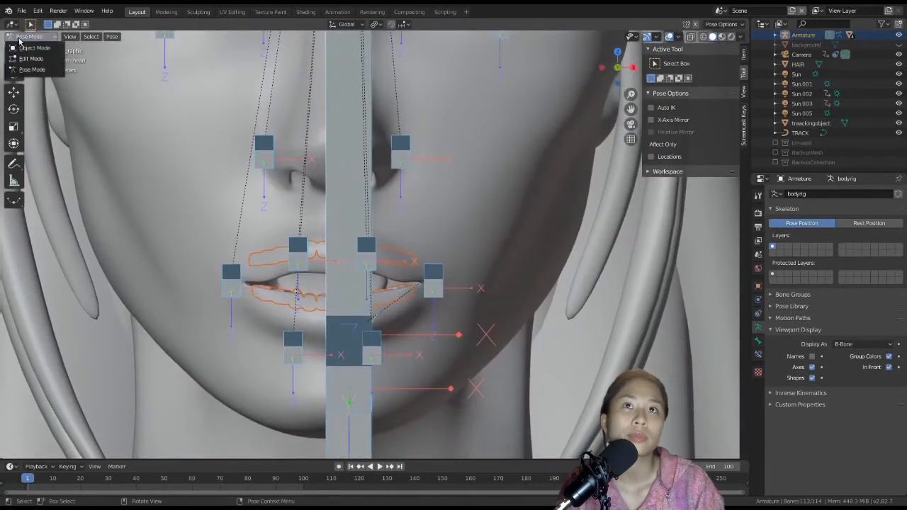
{"action": "left_click", "coordinate": [32, 47]}
{"action": "left_click", "coordinate": [242, 199]}
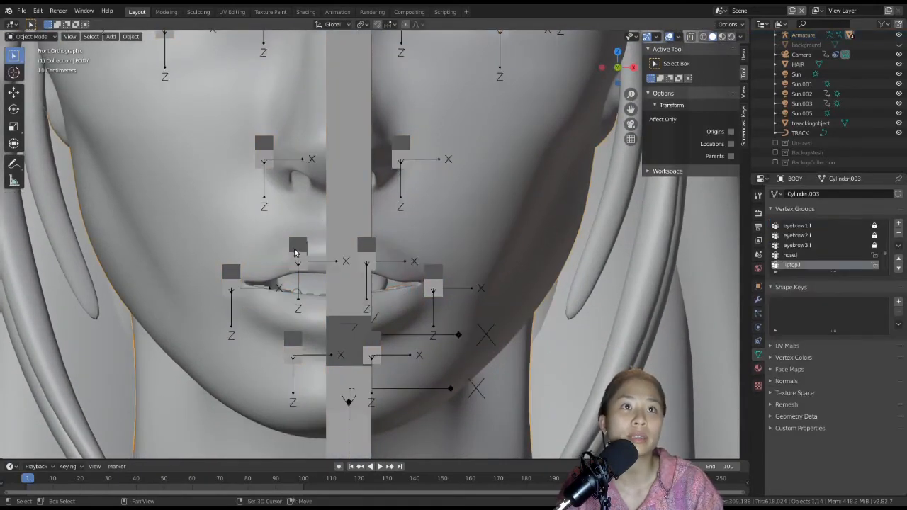
{"action": "left_click", "coordinate": [344, 262]}
{"action": "scroll", "coordinate": [346, 265], "scroll_direction": "down", "scroll_amount": 4}
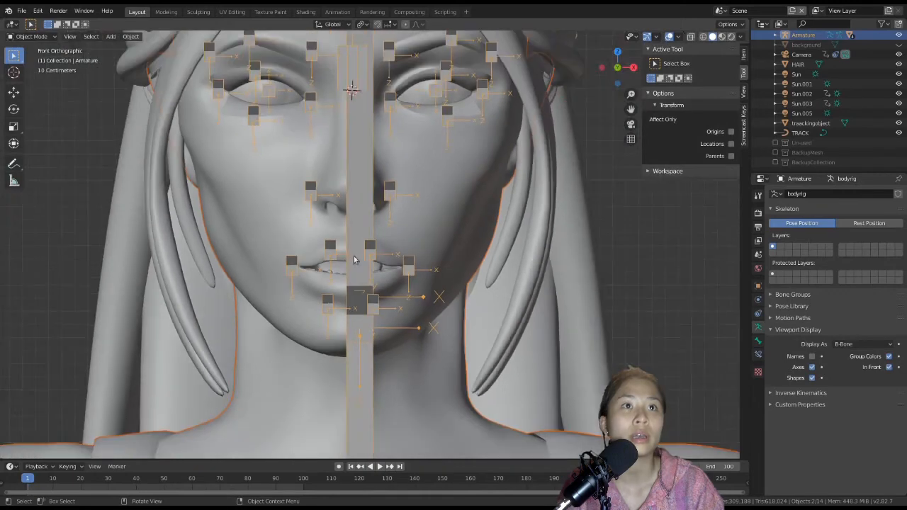
{"action": "key", "text": "ctrl+p"}
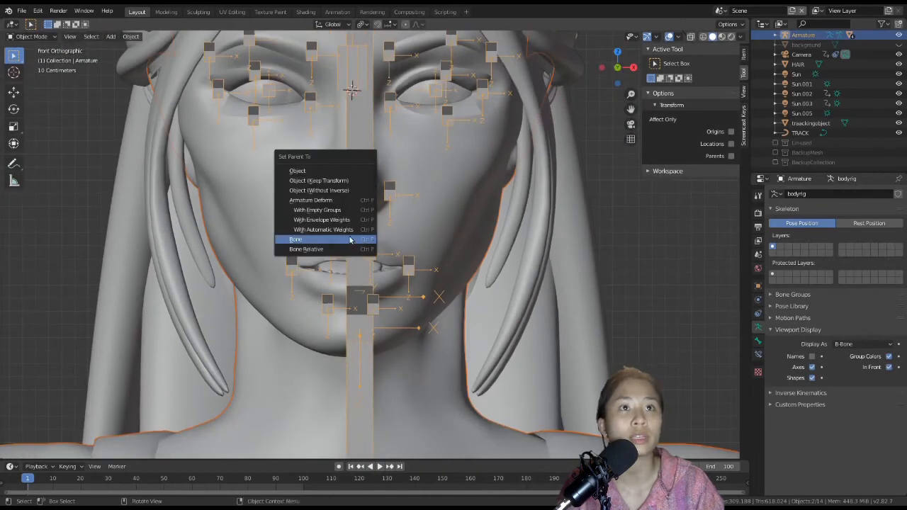
{"action": "left_click", "coordinate": [346, 230]}
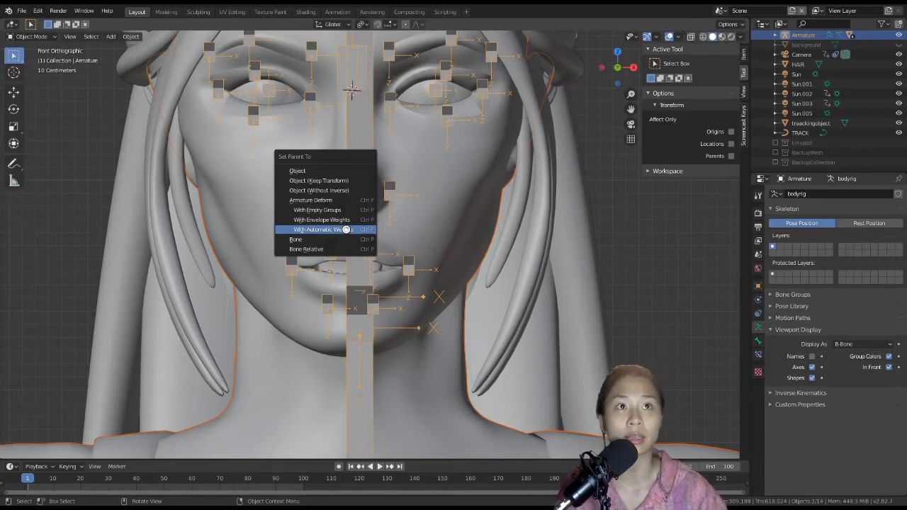
{"action": "left_click", "coordinate": [346, 230]}
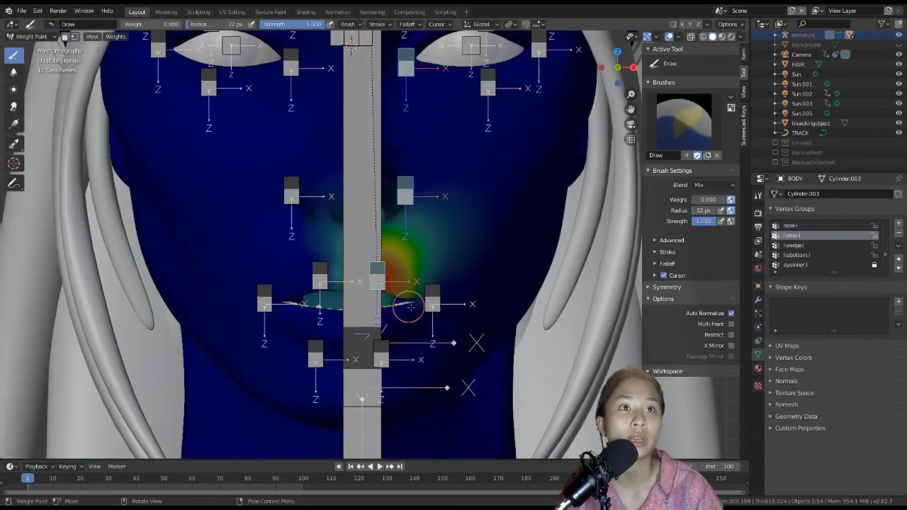
Step: Erase the liptop.l weights from the inside of the mouth with a 109 px Draw brush at weight 0
{"action": "middle_click_drag", "start_coordinate": [411, 307], "coordinate": [411, 305]}
{"action": "scroll", "coordinate": [405, 303], "scroll_direction": "down", "scroll_amount": 1}
{"action": "scroll", "coordinate": [401, 300], "scroll_direction": "up", "scroll_amount": 1}
{"action": "scroll", "coordinate": [399, 297], "scroll_direction": "down", "scroll_amount": 2}
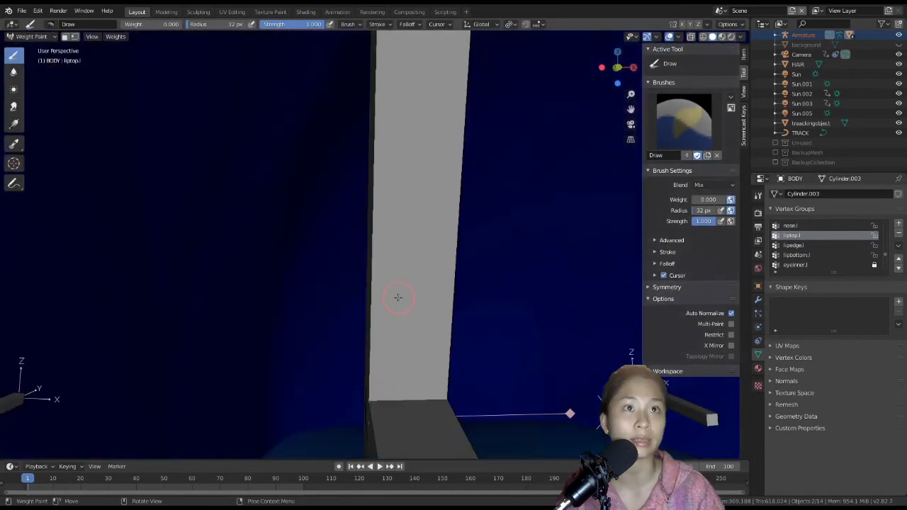
{"action": "scroll", "coordinate": [398, 298], "scroll_direction": "down", "scroll_amount": 4}
{"action": "middle_click_drag", "start_coordinate": [431, 307], "coordinate": [418, 303]}
{"action": "scroll", "coordinate": [400, 294], "scroll_direction": "up", "scroll_amount": 2}
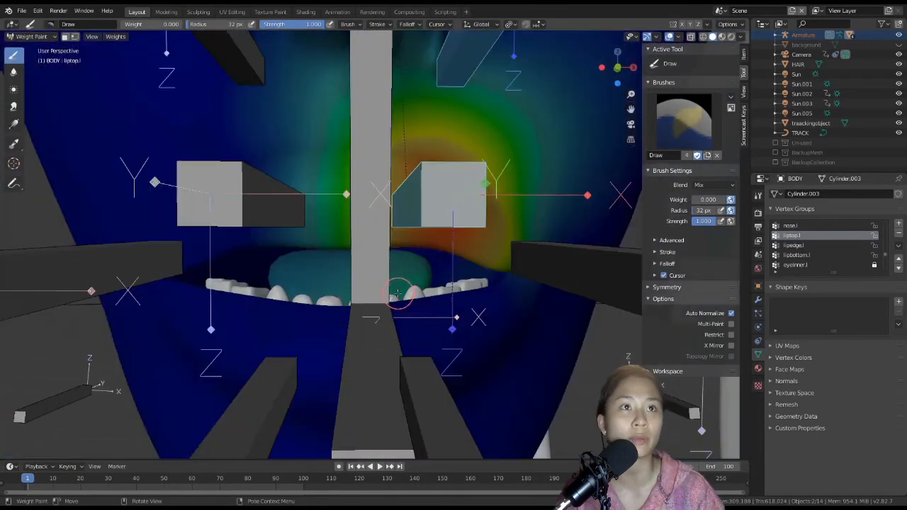
{"action": "scroll", "coordinate": [410, 296], "scroll_direction": "up", "scroll_amount": 2}
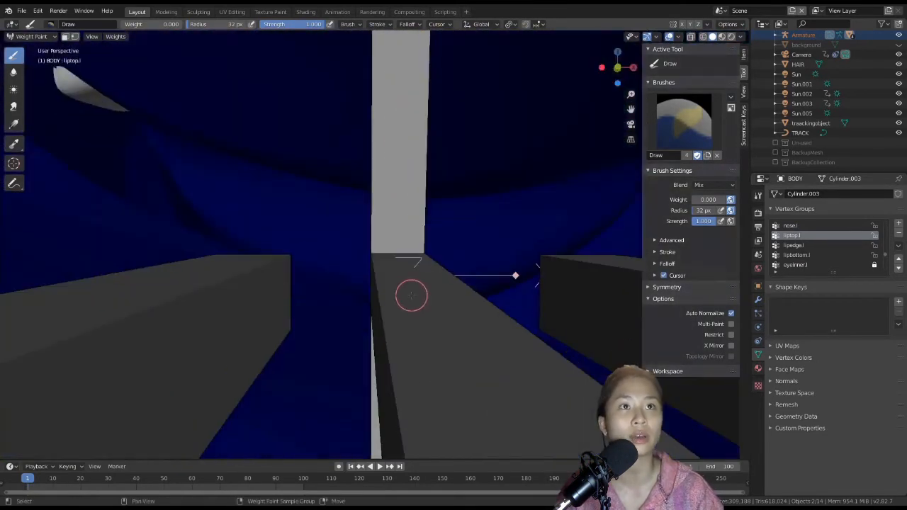
{"action": "scroll", "coordinate": [411, 303], "scroll_direction": "down", "scroll_amount": 2}
{"action": "middle_click_drag", "start_coordinate": [397, 233], "coordinate": [370, 453], "text": "shift"}
{"action": "mouse_move", "coordinate": [475, 242]}
{"action": "left_mouse_down"}
{"action": "mouse_move", "coordinate": [474, 270]}
{"action": "mouse_move", "coordinate": [545, 321]}
{"action": "mouse_move", "coordinate": [422, 390]}
{"action": "left_mouse_up"}
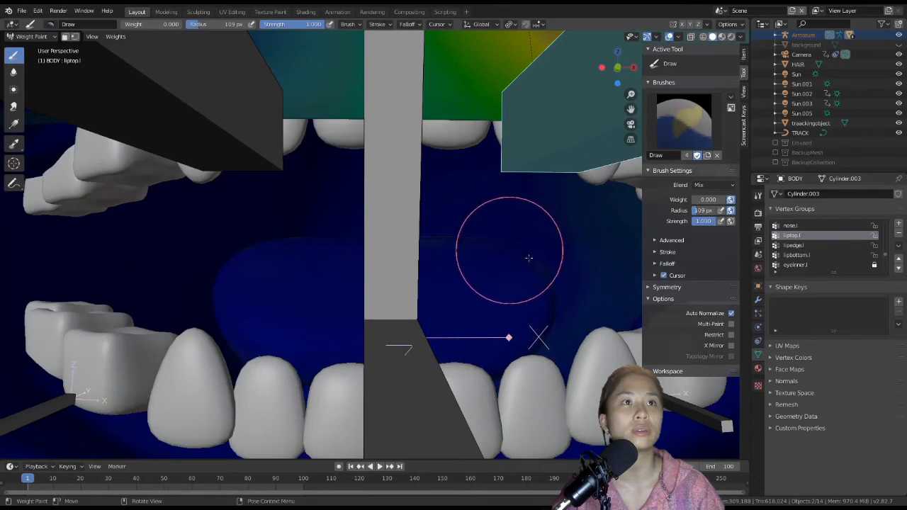
Step: Enlarge the brush radius to 175 px and clear the remaining liptop.l weights deeper in the mouth cavity
{"action": "key", "text": "f"}
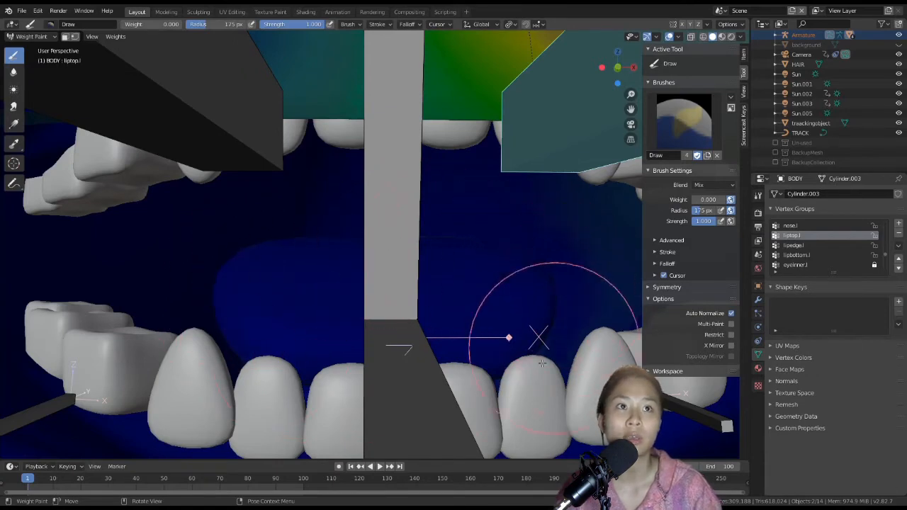
{"action": "mouse_move", "coordinate": [559, 341]}
{"action": "middle_mouse_down", "text": "shift"}
{"action": "mouse_move", "coordinate": [464, 356]}
{"action": "mouse_move", "coordinate": [489, 323]}
{"action": "middle_mouse_up", "text": "shift"}
{"action": "left_click_drag", "start_coordinate": [486, 198], "coordinate": [473, 223]}
Step: Examine the lipedge.l weights around the mouth corner and inside the cheek
{"action": "mouse_move", "coordinate": [467, 218]}
{"action": "middle_mouse_down"}
{"action": "mouse_move", "coordinate": [442, 268]}
{"action": "mouse_move", "coordinate": [389, 263]}
{"action": "mouse_move", "coordinate": [418, 244]}
{"action": "mouse_move", "coordinate": [367, 265]}
{"action": "middle_mouse_up"}
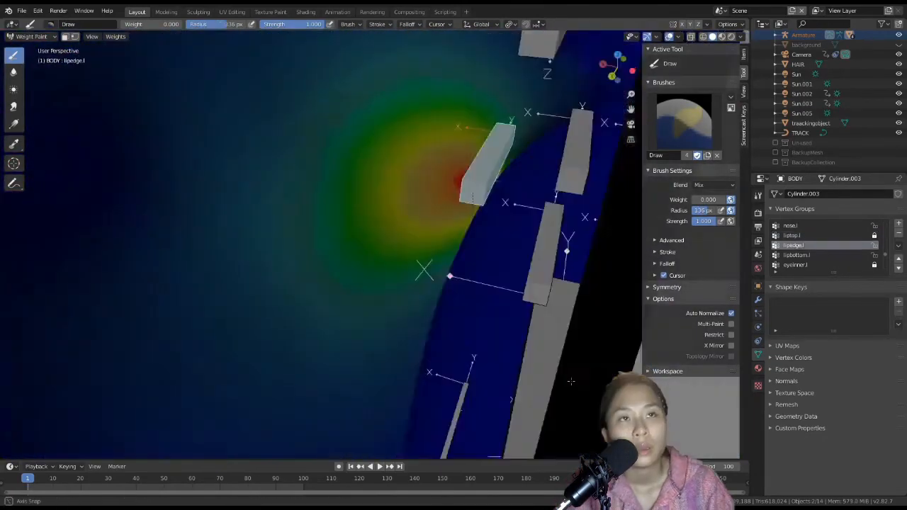
{"action": "mouse_move", "coordinate": [571, 381]}
{"action": "middle_mouse_down"}
{"action": "mouse_move", "coordinate": [440, 264]}
{"action": "mouse_move", "coordinate": [508, 383]}
{"action": "mouse_move", "coordinate": [279, 314]}
{"action": "mouse_move", "coordinate": [406, 372]}
{"action": "mouse_move", "coordinate": [415, 314]}
{"action": "mouse_move", "coordinate": [404, 243]}
{"action": "mouse_move", "coordinate": [269, 42]}
{"action": "middle_mouse_up"}
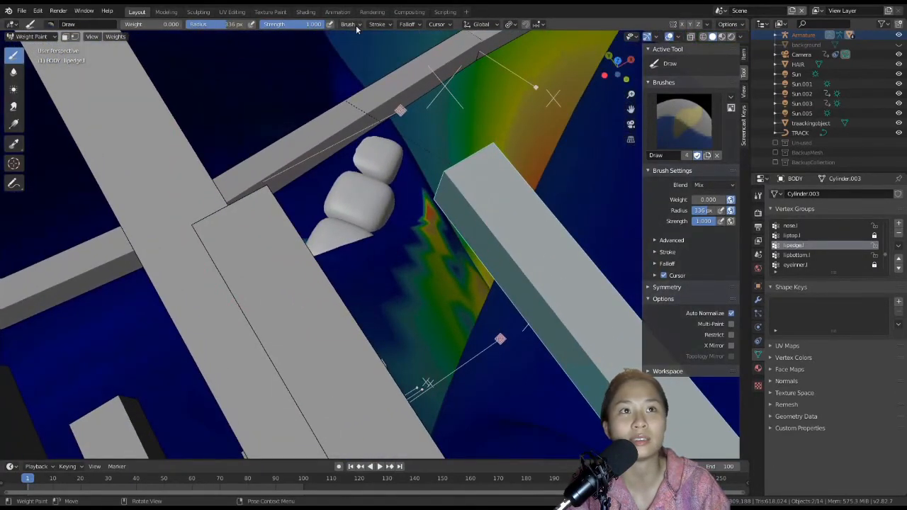
{"action": "left_click", "coordinate": [350, 24]}
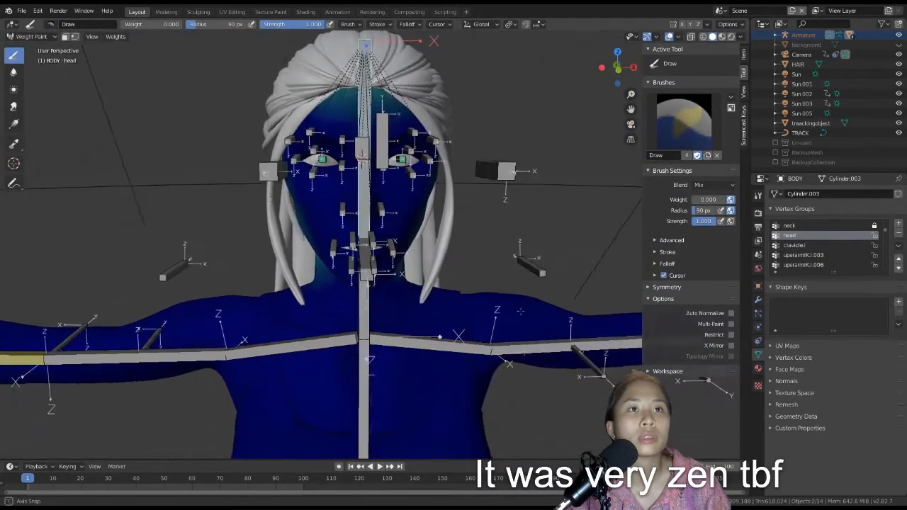
Step: Inspect the body mesh in wireframe shading and return to solid shading
{"action": "key", "text": "z"}
{"action": "left_click", "coordinate": [486, 253]}
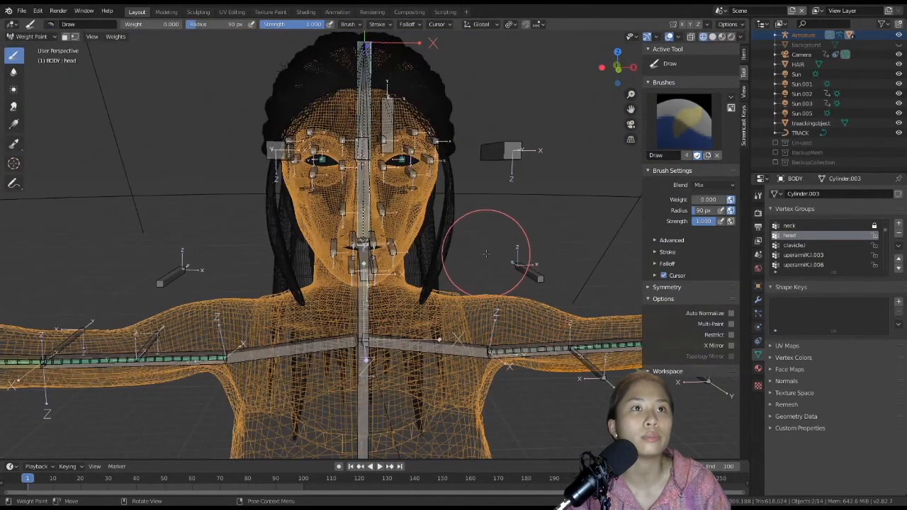
{"action": "key", "text": "shift+z"}
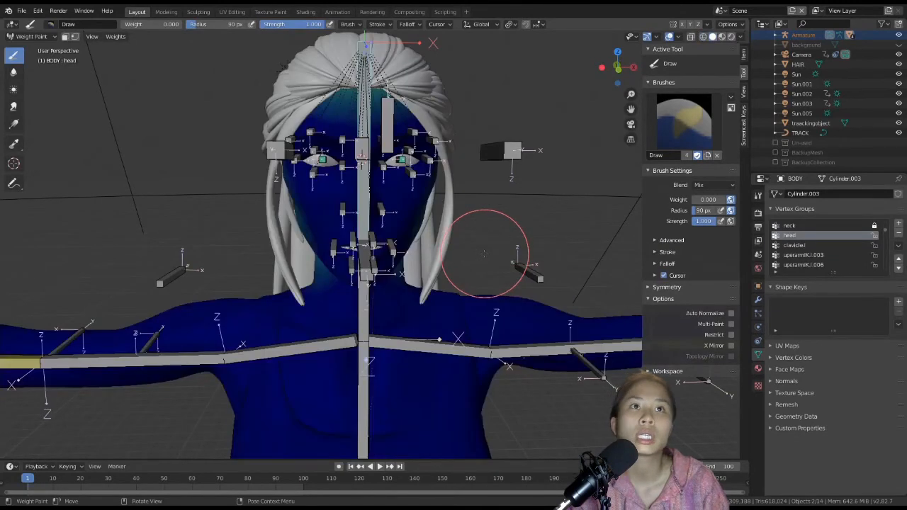
Step: Paint the whole face at weight 1.000 in the head vertex group with a 126 px brush from the front view
{"action": "key", "text": "KP_1"}
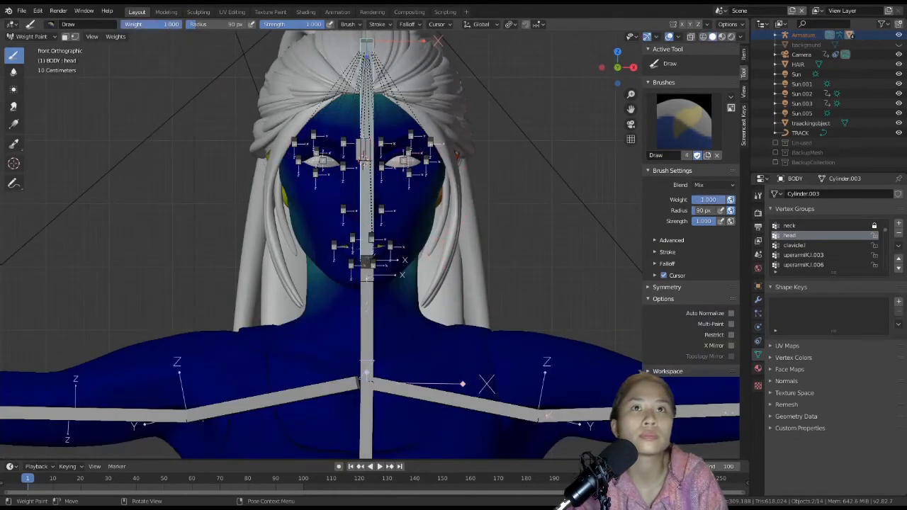
{"action": "key", "text": "f"}
{"action": "left_click", "coordinate": [355, 191]}
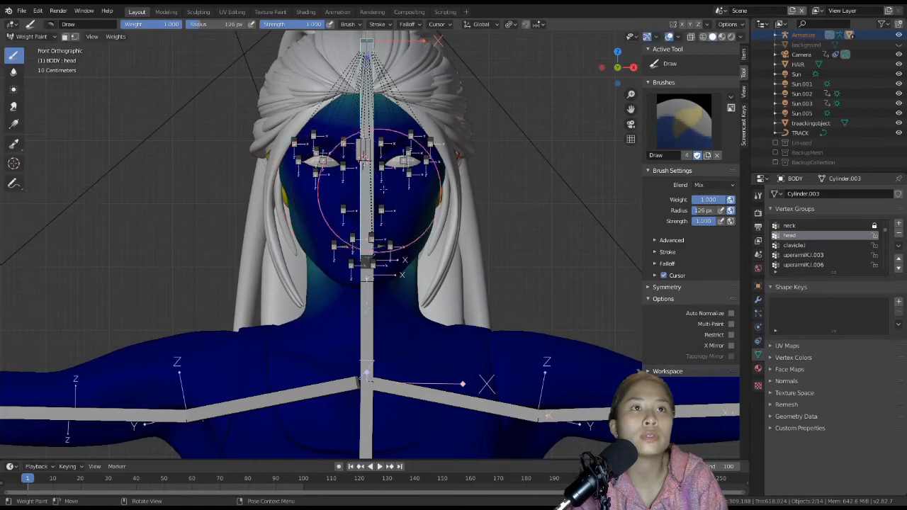
{"action": "mouse_move", "coordinate": [441, 106]}
{"action": "left_mouse_down"}
{"action": "mouse_move", "coordinate": [371, 121]}
{"action": "mouse_move", "coordinate": [428, 128]}
{"action": "mouse_move", "coordinate": [279, 134]}
{"action": "mouse_move", "coordinate": [284, 88]}
{"action": "mouse_move", "coordinate": [276, 172]}
{"action": "mouse_move", "coordinate": [298, 185]}
{"action": "mouse_move", "coordinate": [290, 201]}
{"action": "mouse_move", "coordinate": [408, 227]}
{"action": "mouse_move", "coordinate": [287, 213]}
{"action": "mouse_move", "coordinate": [379, 241]}
{"action": "mouse_move", "coordinate": [322, 234]}
{"action": "mouse_move", "coordinate": [396, 262]}
{"action": "mouse_move", "coordinate": [333, 284]}
{"action": "mouse_move", "coordinate": [425, 243]}
{"action": "mouse_move", "coordinate": [359, 284]}
{"action": "mouse_move", "coordinate": [415, 253]}
{"action": "mouse_move", "coordinate": [364, 263]}
{"action": "mouse_move", "coordinate": [280, 151]}
{"action": "left_mouse_up"}
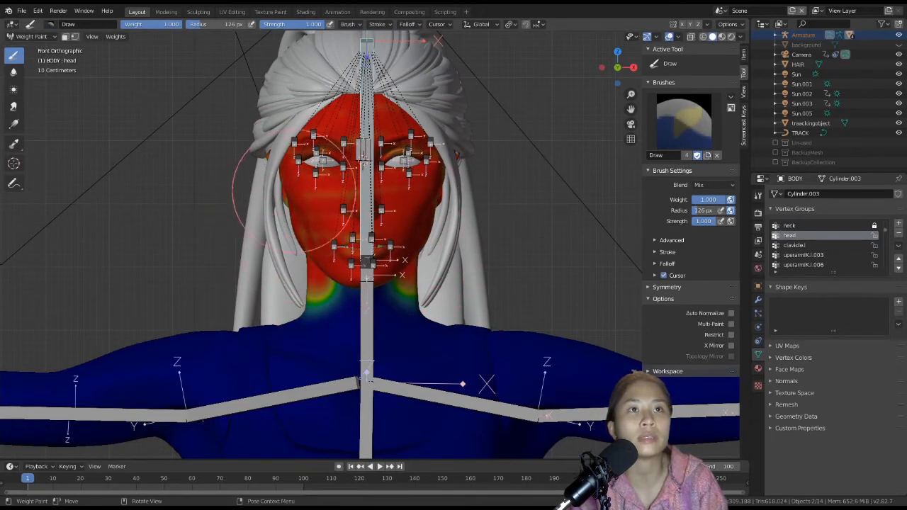
Step: Enlarge the brush to 213 px and fill the uneven spots on the face with full head weight
{"action": "left_click", "coordinate": [350, 24]}
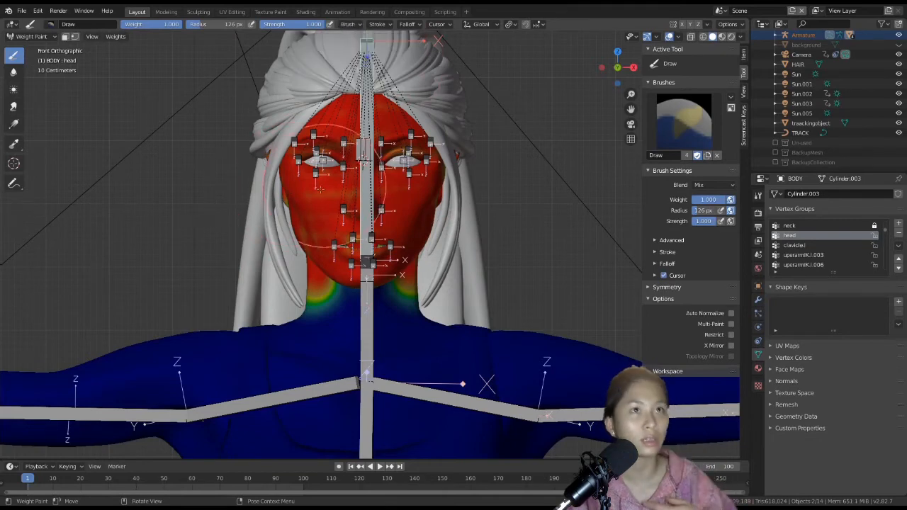
{"action": "key", "text": "f"}
{"action": "left_click", "coordinate": [415, 140]}
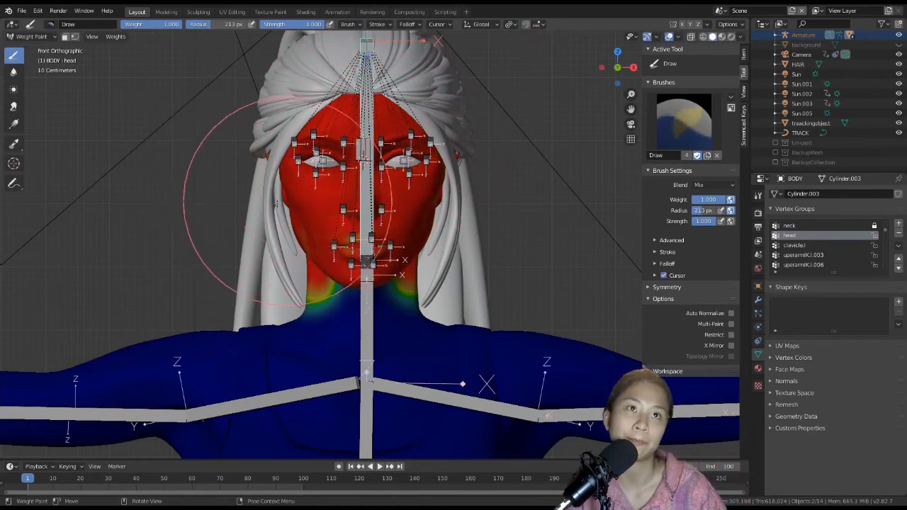
{"action": "key", "text": "f"}
{"action": "left_click", "coordinate": [269, 192]}
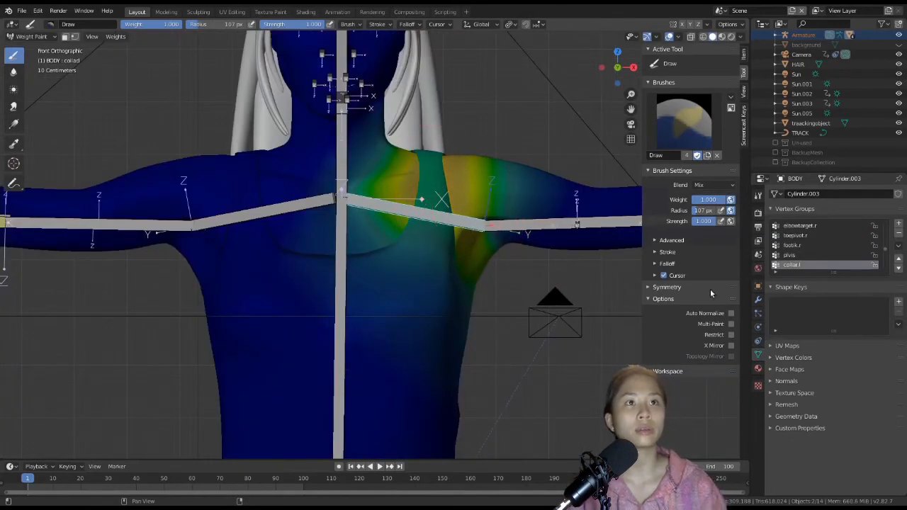
Step: Enable Auto Normalize and set the brush to weight 0.664 and strength 0.370 for painting the collar.l group
{"action": "left_click", "coordinate": [731, 312]}
{"action": "scroll", "coordinate": [422, 201], "scroll_direction": "down", "scroll_amount": 3}
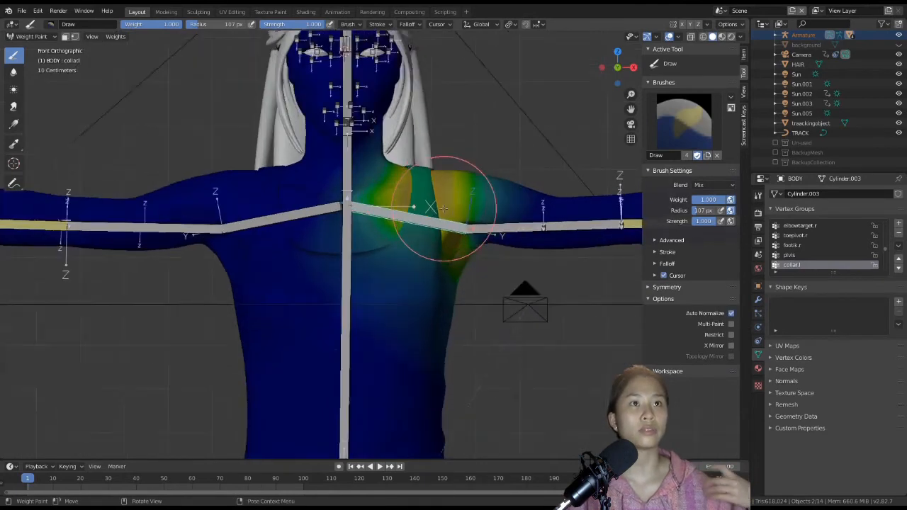
{"action": "scroll", "coordinate": [435, 192], "scroll_direction": "up", "scroll_amount": 4}
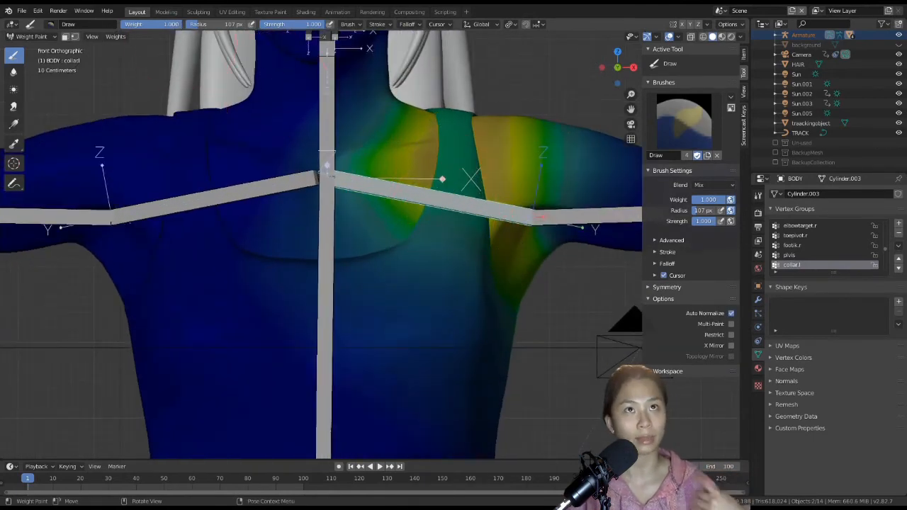
{"action": "left_click_drag", "start_coordinate": [285, 24], "coordinate": [284, 24]}
{"action": "left_click_drag", "start_coordinate": [134, 24], "coordinate": [141, 24]}
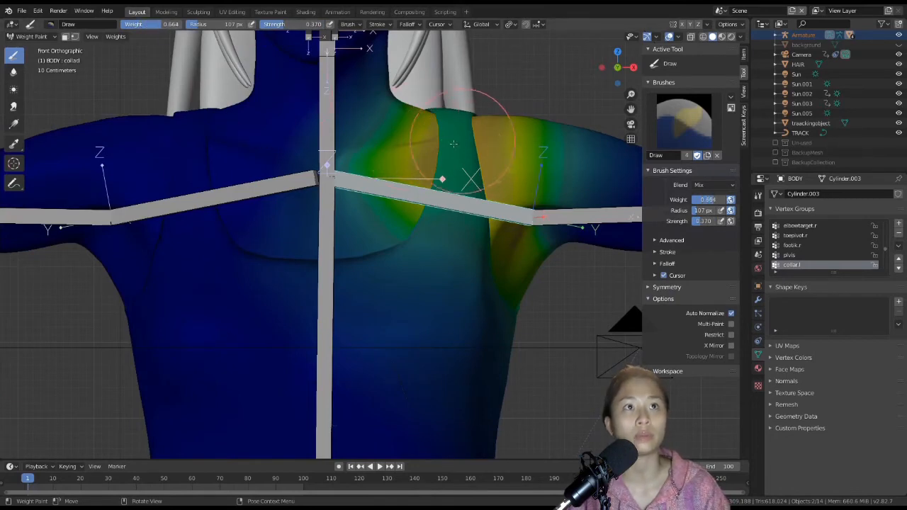
Step: Move the outer-corner bone of the closed eye in Pose Mode and switch the viewport to material preview
{"action": "left_click", "coordinate": [356, 26]}
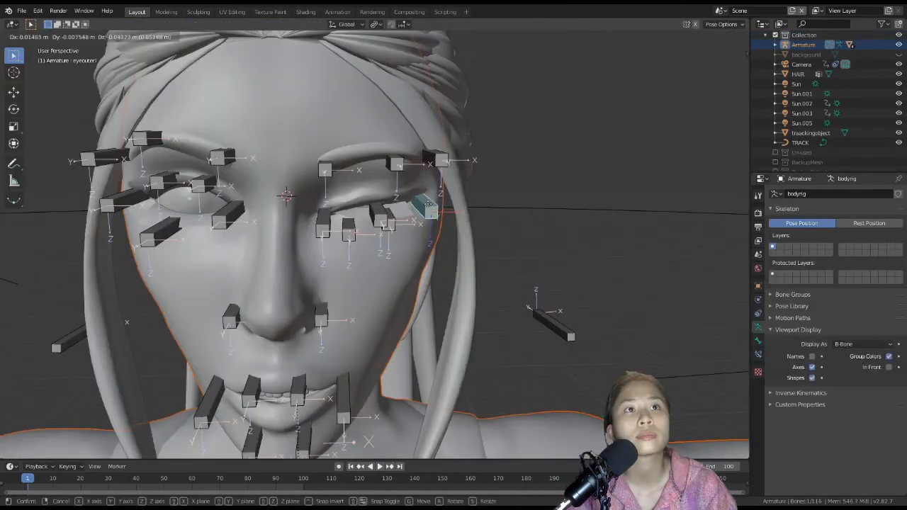
{"action": "left_click_drag", "start_coordinate": [433, 202], "coordinate": [446, 216]}
{"action": "middle_click_drag", "start_coordinate": [446, 216], "coordinate": [449, 211]}
{"action": "key", "text": "z"}
{"action": "left_click", "coordinate": [482, 204]}
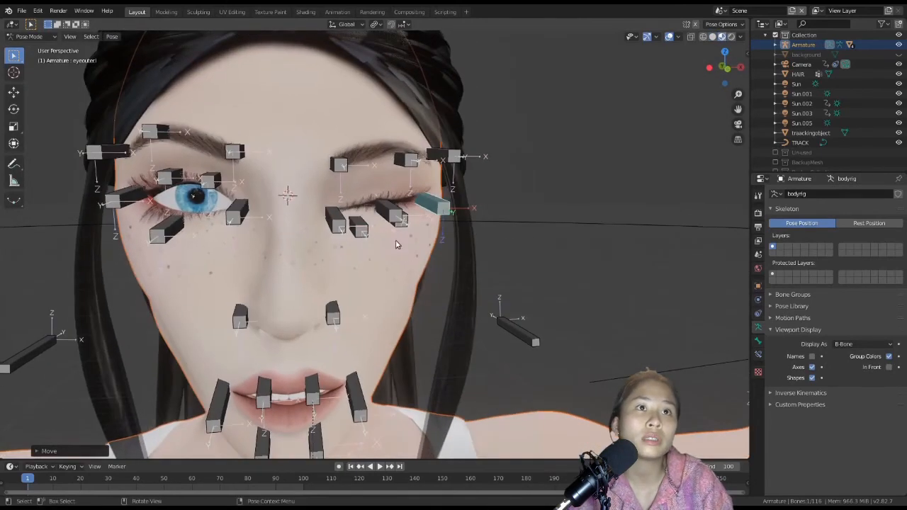
Step: Reposition the lower-eyelid bones of the closed eye to test how the lid deforms
{"action": "scroll", "coordinate": [390, 237], "scroll_direction": "up", "scroll_amount": 5}
{"action": "scroll", "coordinate": [387, 236], "scroll_direction": "up", "scroll_amount": 2}
{"action": "left_click", "coordinate": [406, 149]}
{"action": "key", "text": "g"}
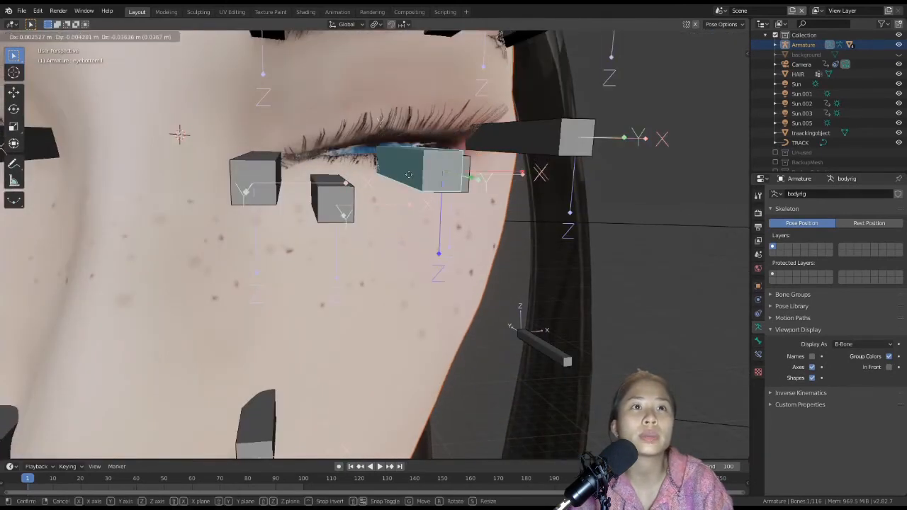
{"action": "left_click", "coordinate": [402, 147]}
{"action": "left_click", "coordinate": [435, 192]}
{"action": "key", "text": "g"}
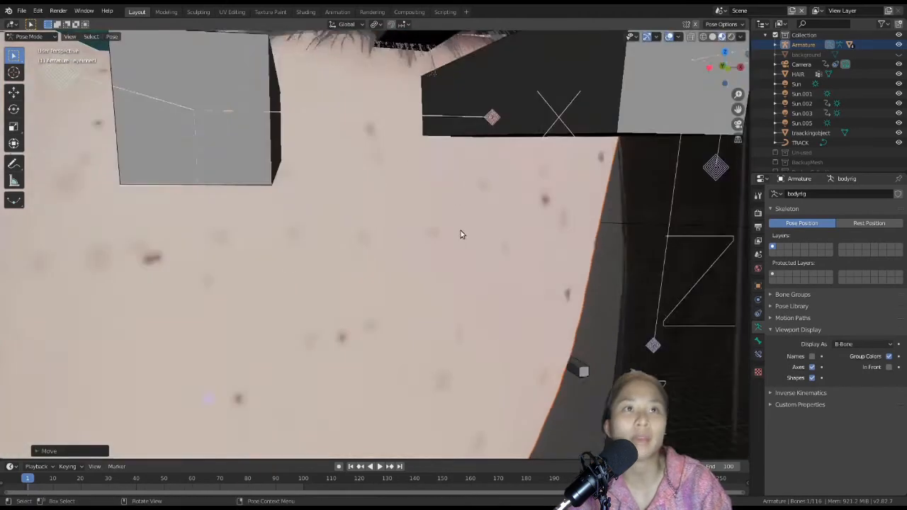
Step: Move the inner eyebrow bone above the closed eye to test the brow deformation
{"action": "scroll", "coordinate": [461, 232], "scroll_direction": "down", "scroll_amount": 9}
{"action": "middle_click_drag", "start_coordinate": [459, 232], "coordinate": [440, 236]}
{"action": "left_click", "coordinate": [336, 176]}
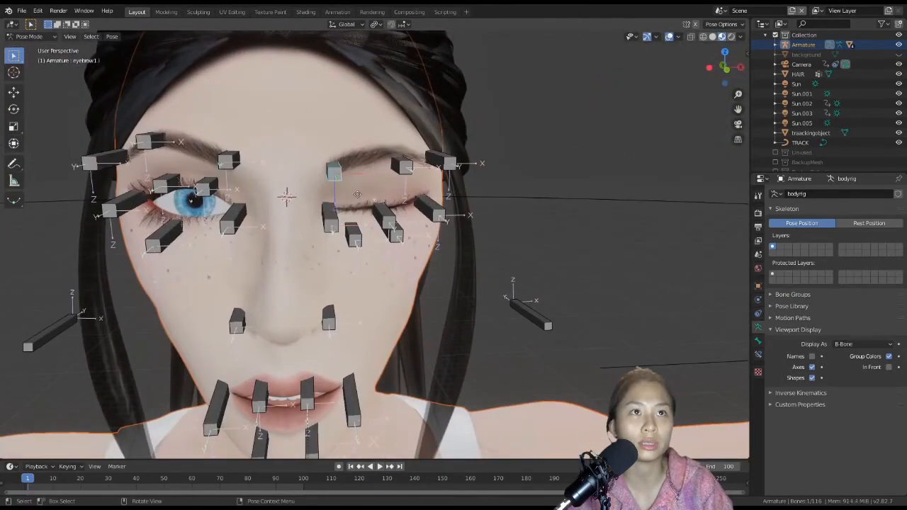
{"action": "key", "text": "g"}
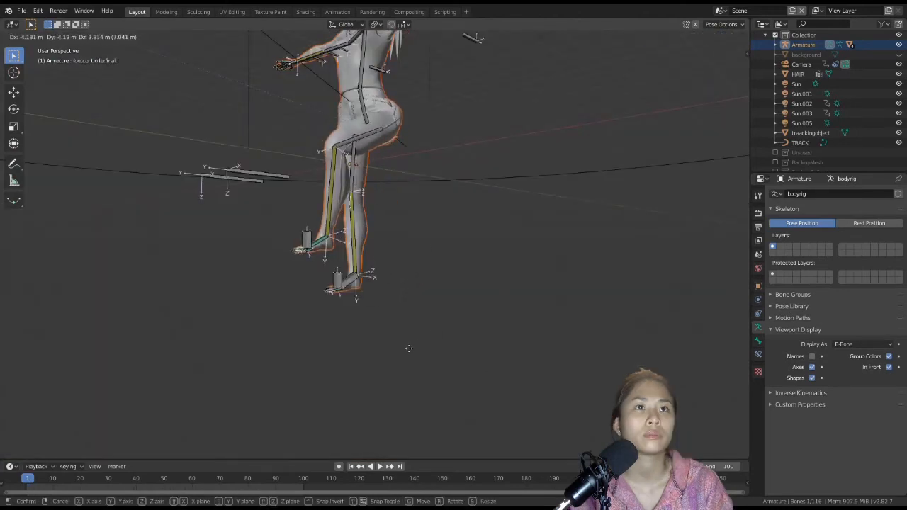
Step: Move the left foot controller bone across the body and out to the side to test the leg's bending
{"action": "left_click", "coordinate": [378, 348]}
{"action": "middle_click_drag", "start_coordinate": [378, 348], "coordinate": [415, 282]}
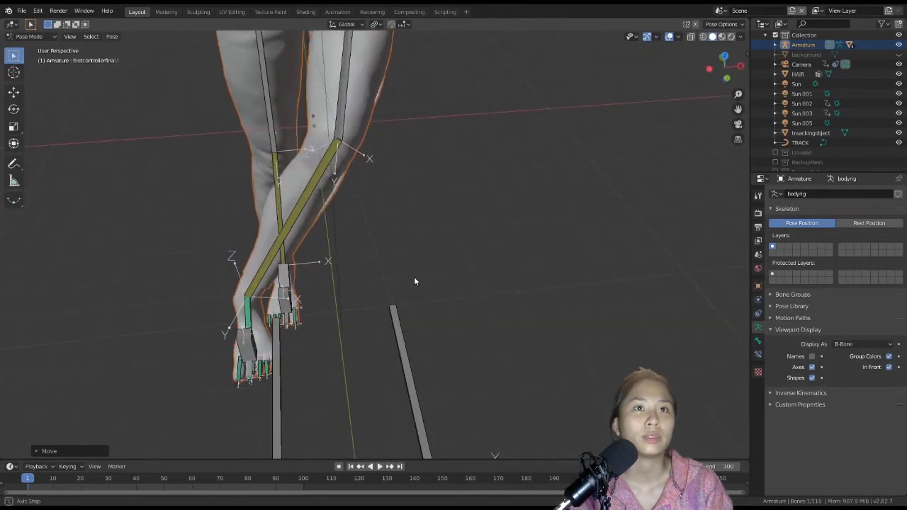
{"action": "key", "text": "g"}
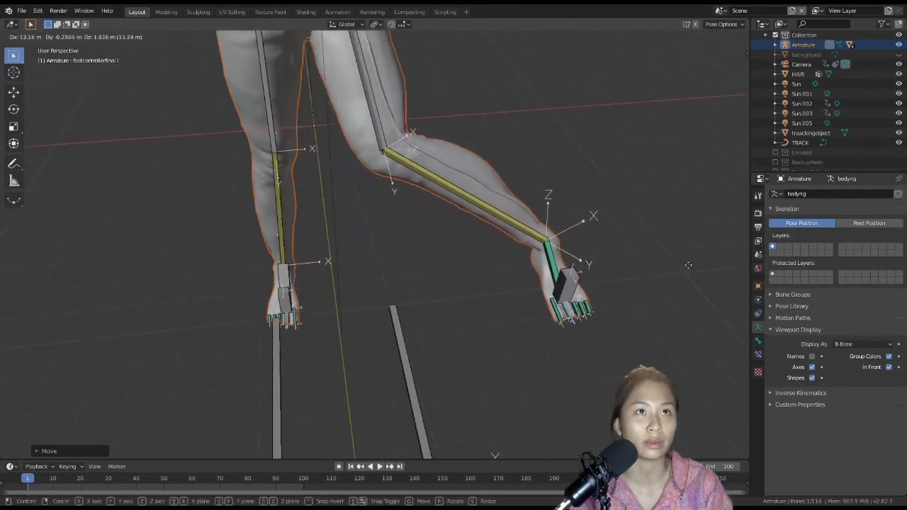
{"action": "left_click", "coordinate": [673, 253]}
{"action": "middle_click_drag", "start_coordinate": [579, 199], "coordinate": [508, 192]}
Step: Examine the body mesh in Edit Mode around the junction between the jeans' waistband and the belly
{"action": "left_click", "coordinate": [28, 36]}
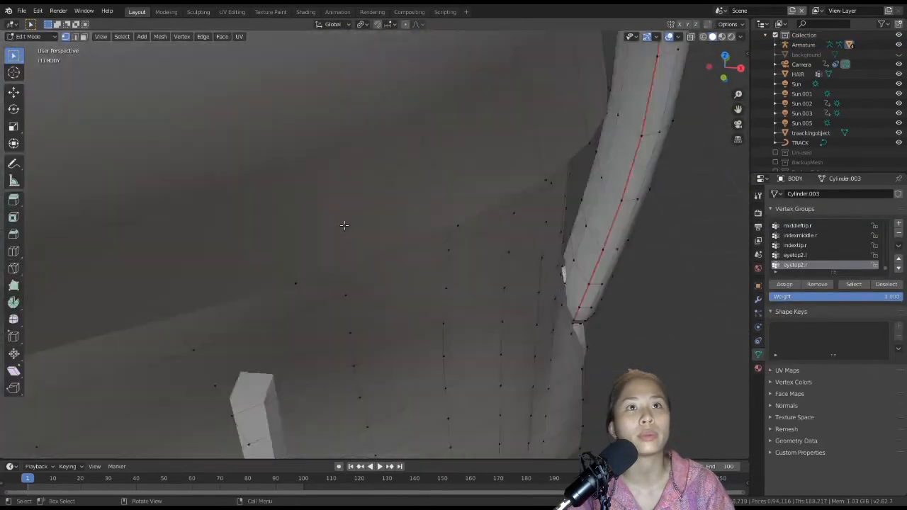
{"action": "middle_click_drag", "start_coordinate": [333, 234], "coordinate": [467, 244]}
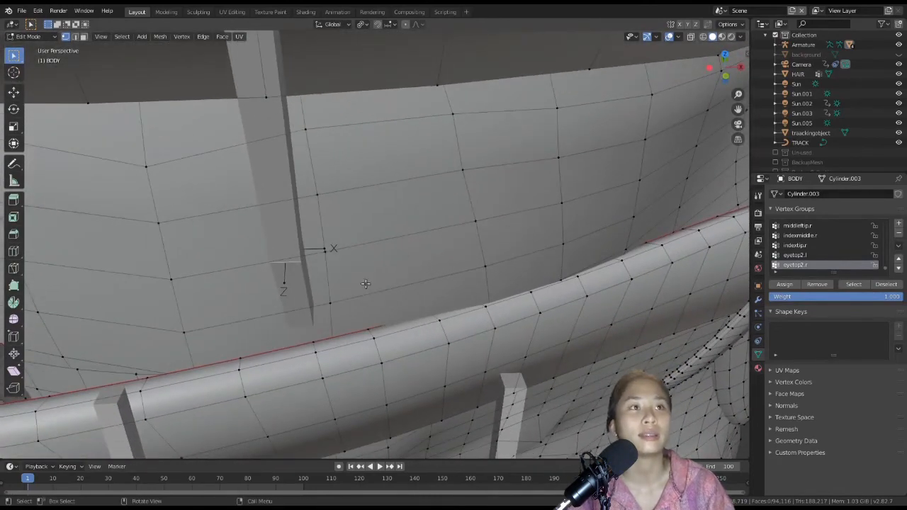
{"action": "middle_click_drag", "start_coordinate": [367, 279], "coordinate": [315, 312]}
{"action": "scroll", "coordinate": [409, 270], "scroll_direction": "down", "scroll_amount": 4}
{"action": "scroll", "coordinate": [410, 269], "scroll_direction": "up", "scroll_amount": 5}
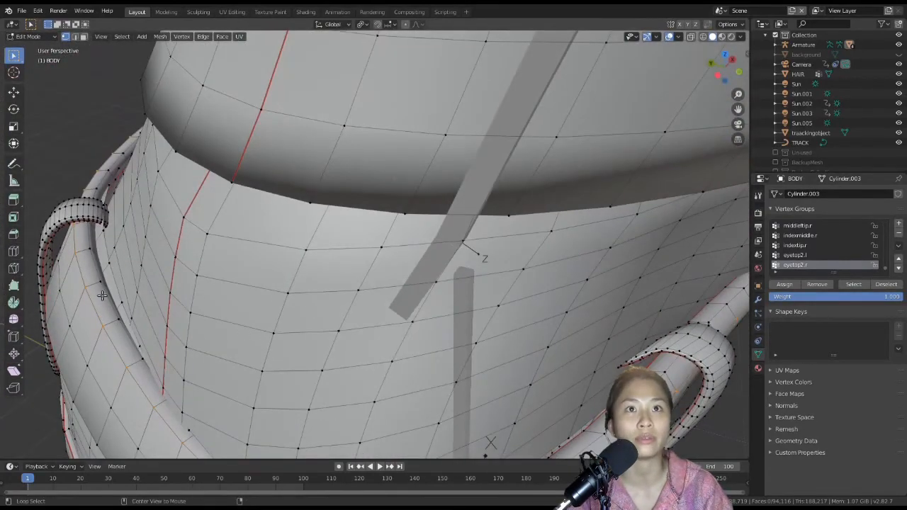
{"action": "mouse_move", "coordinate": [134, 307]}
{"action": "middle_mouse_down"}
{"action": "mouse_move", "coordinate": [121, 303]}
{"action": "mouse_move", "coordinate": [129, 305]}
{"action": "middle_mouse_up"}
{"action": "scroll", "coordinate": [156, 312], "scroll_direction": "up", "scroll_amount": 4}
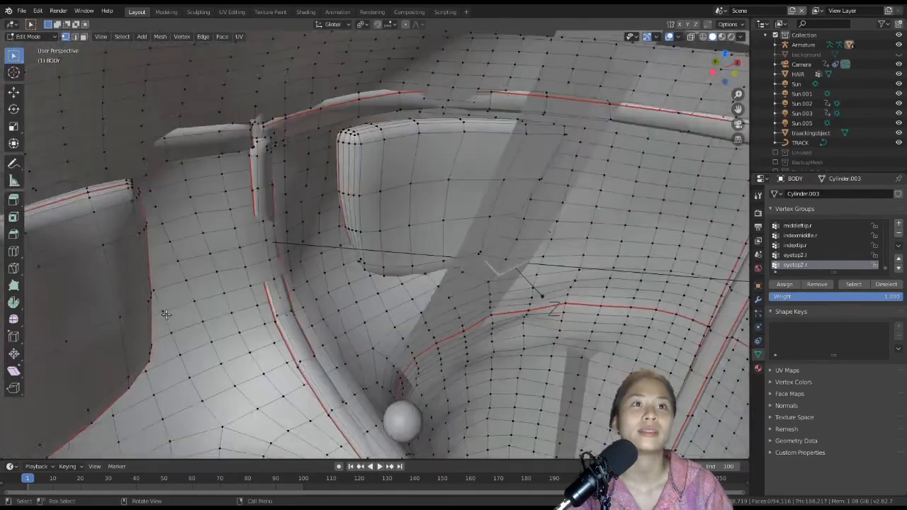
{"action": "middle_click_drag", "start_coordinate": [264, 236], "coordinate": [382, 299]}
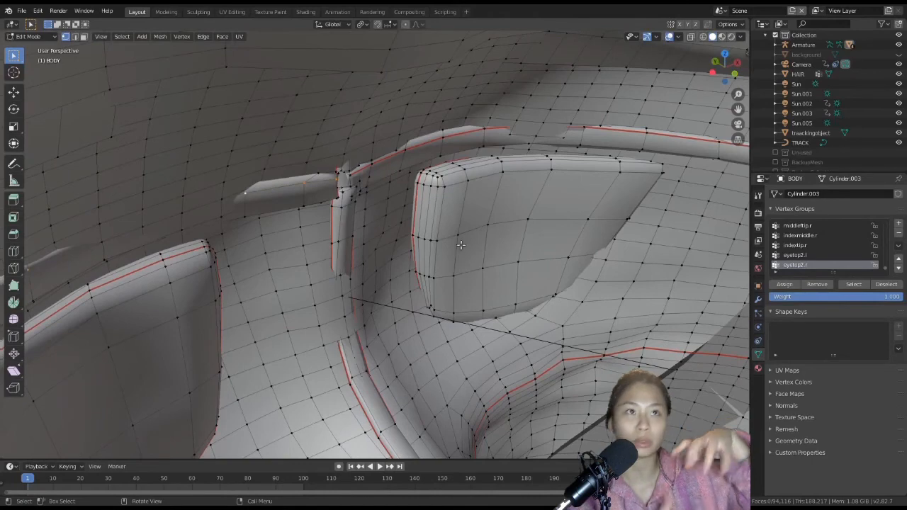
{"action": "middle_click_drag", "start_coordinate": [616, 343], "coordinate": [489, 344]}
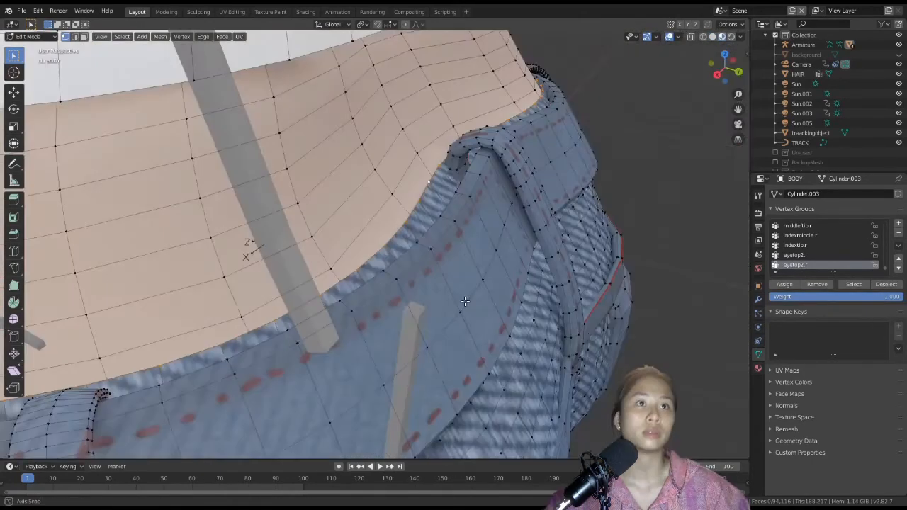
{"action": "middle_click_drag", "start_coordinate": [249, 245], "coordinate": [496, 288]}
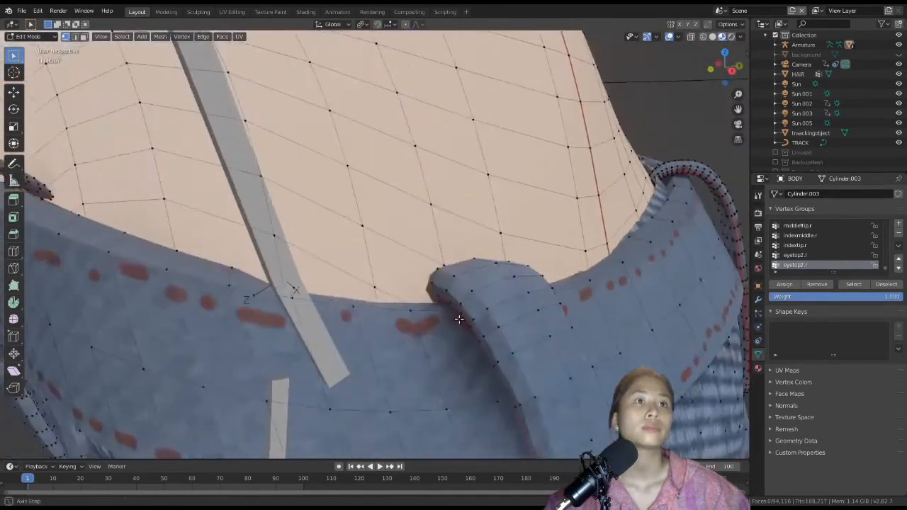
{"action": "middle_click_drag", "start_coordinate": [460, 330], "coordinate": [436, 274]}
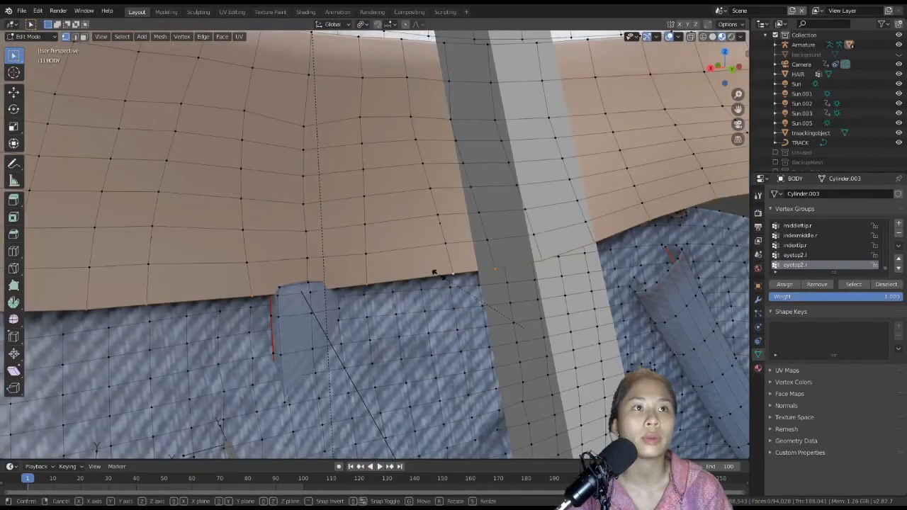
Step: Flatten the selected waist edge loop by scaling it to 0 along Z
{"action": "key", "text": "s"}
{"action": "key", "text": "z"}
{"action": "key", "text": "0"}
{"action": "left_click", "coordinate": [440, 275]}
Step: Extrude the jeans' upper waist edge loop in place and scale the new loop inward to about 0.755
{"action": "middle_click_drag", "start_coordinate": [440, 275], "coordinate": [597, 277]}
{"action": "scroll", "coordinate": [598, 277], "scroll_direction": "down", "scroll_amount": 2}
{"action": "scroll", "coordinate": [598, 277], "scroll_direction": "down", "scroll_amount": 4}
{"action": "middle_click_drag", "start_coordinate": [426, 256], "coordinate": [484, 252]}
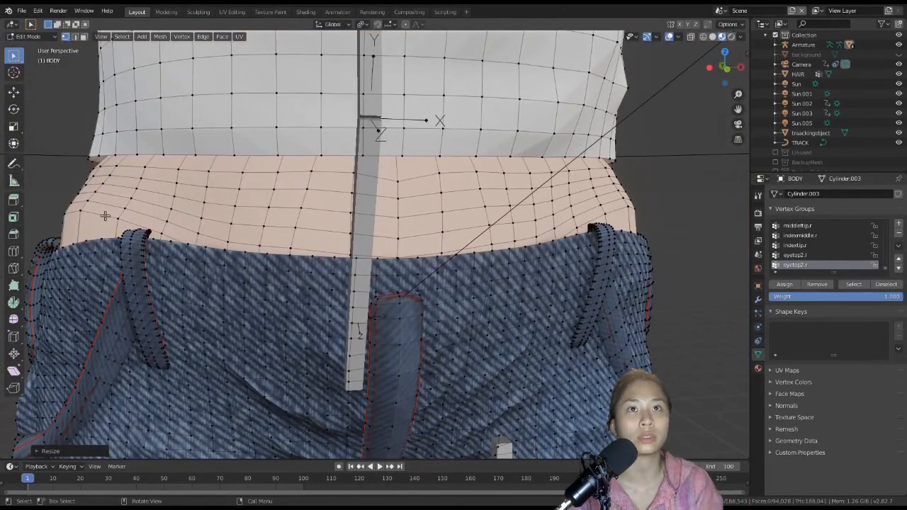
{"action": "scroll", "coordinate": [352, 270], "scroll_direction": "up", "scroll_amount": 5}
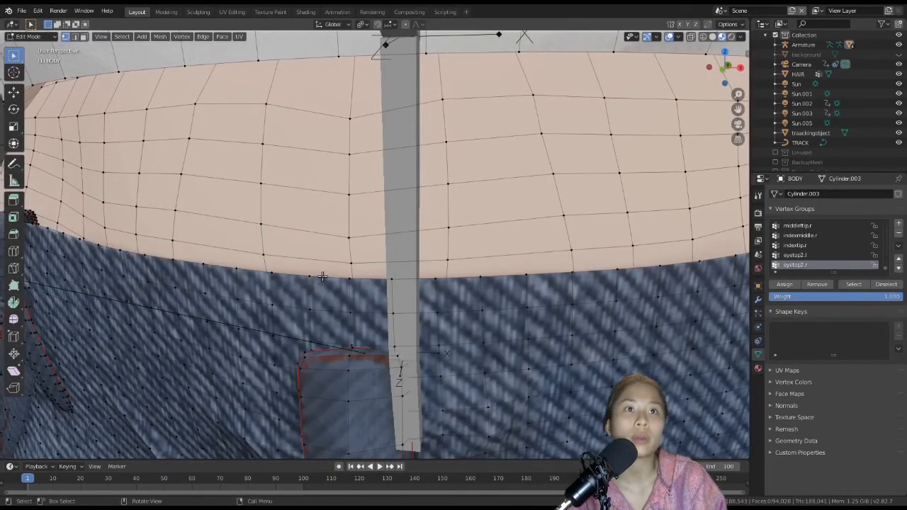
{"action": "middle_click_drag", "start_coordinate": [322, 276], "coordinate": [290, 268]}
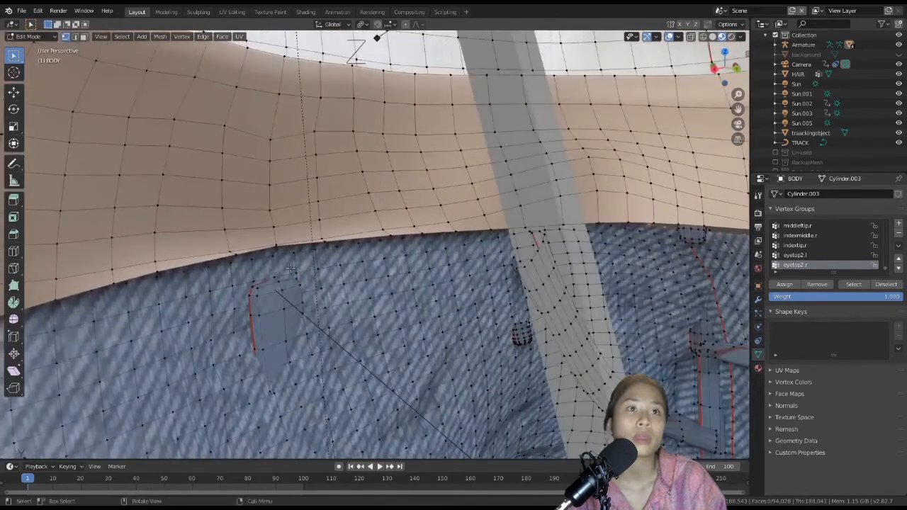
{"action": "key", "text": "e"}
{"action": "right_click", "coordinate": [379, 275]}
{"action": "key", "text": "s"}
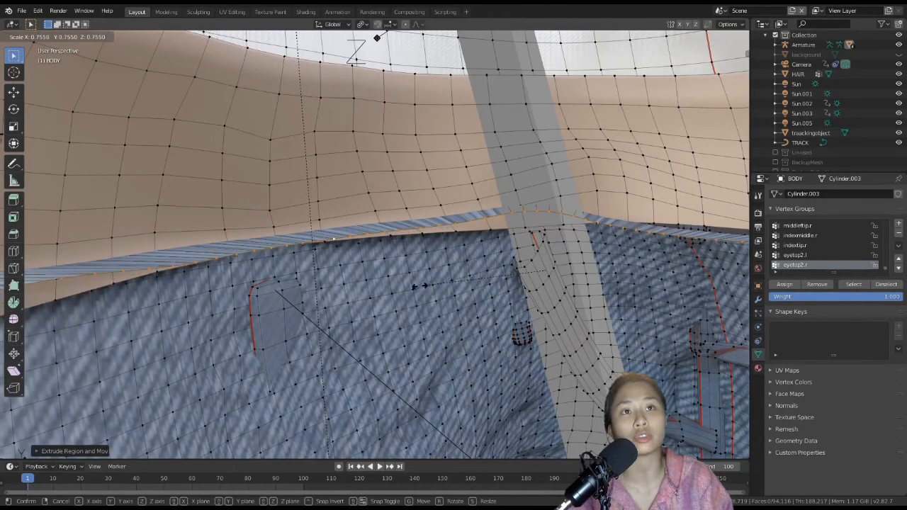
{"action": "left_click", "coordinate": [415, 289]}
Step: Connect the extruded jeans waist loop to the belly's lower edge loop with Bridge Edge Loops
{"action": "middle_click_drag", "start_coordinate": [416, 288], "coordinate": [346, 199]}
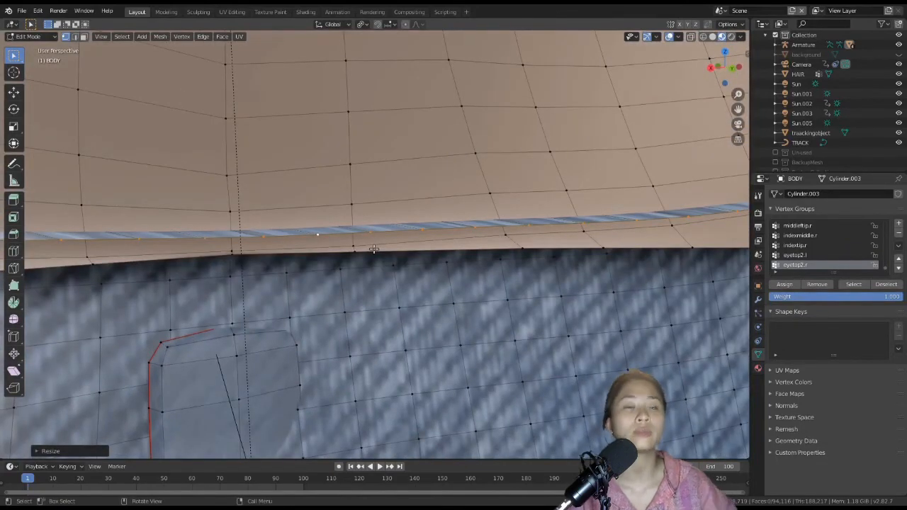
{"action": "middle_click_drag", "start_coordinate": [375, 249], "coordinate": [270, 168]}
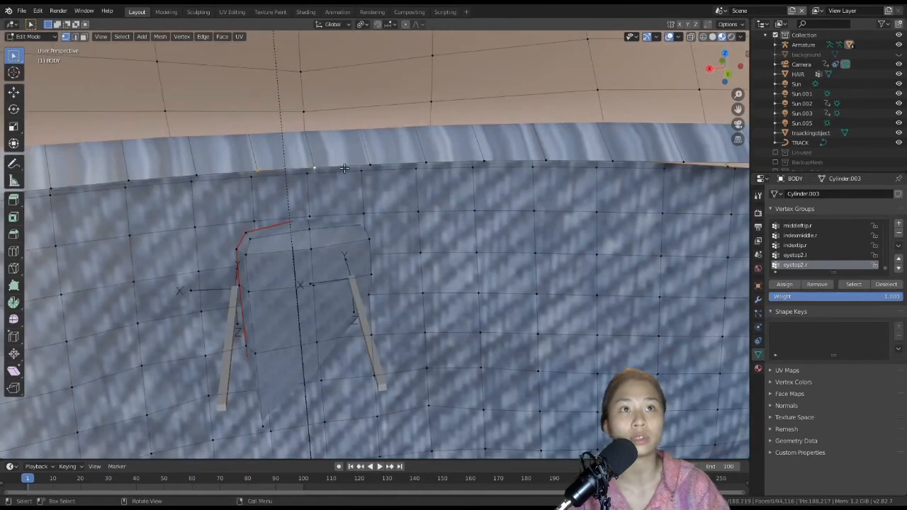
{"action": "middle_click_drag", "start_coordinate": [323, 164], "coordinate": [323, 260]}
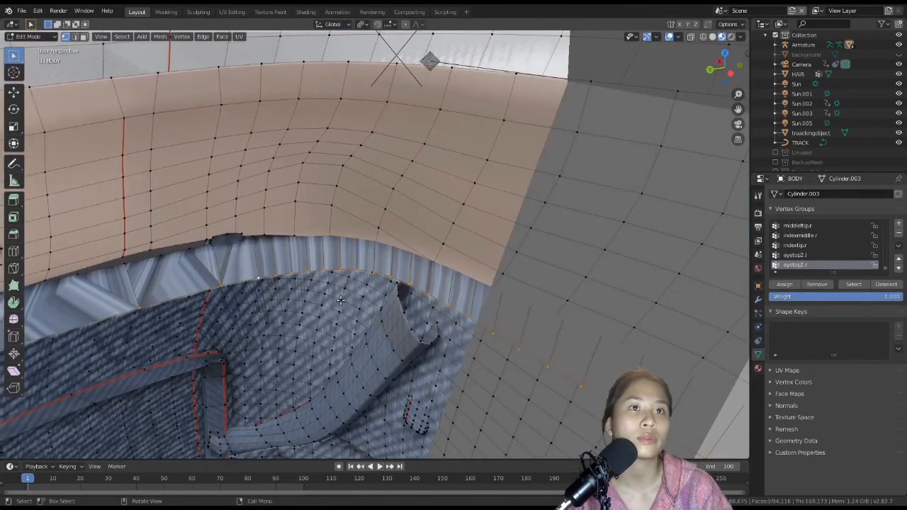
{"action": "middle_click_drag", "start_coordinate": [394, 377], "coordinate": [488, 359]}
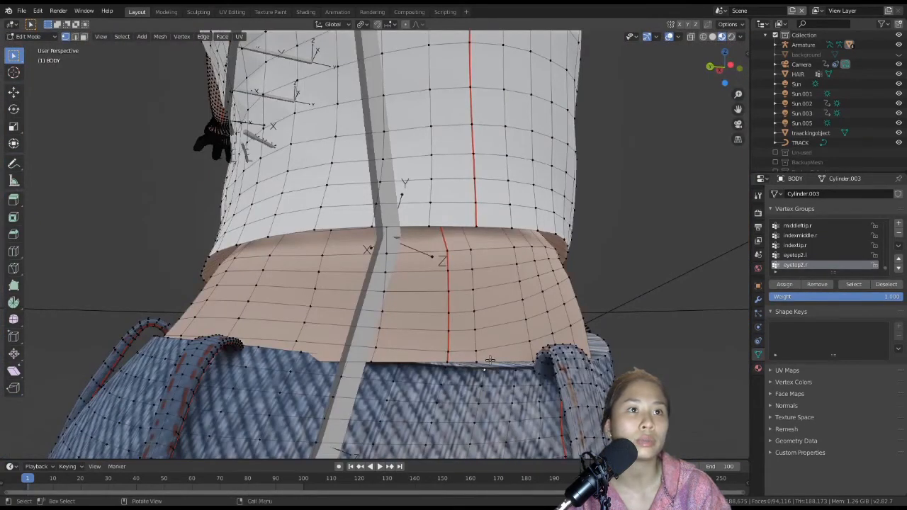
{"action": "mouse_move", "coordinate": [496, 366]}
{"action": "middle_mouse_down"}
{"action": "mouse_move", "coordinate": [531, 394]}
{"action": "mouse_move", "coordinate": [511, 358]}
{"action": "middle_mouse_up"}
{"action": "scroll", "coordinate": [496, 395], "scroll_direction": "up", "scroll_amount": 6}
{"action": "left_click", "coordinate": [487, 344], "text": "alt"}
{"action": "key", "text": "ctrl+e"}
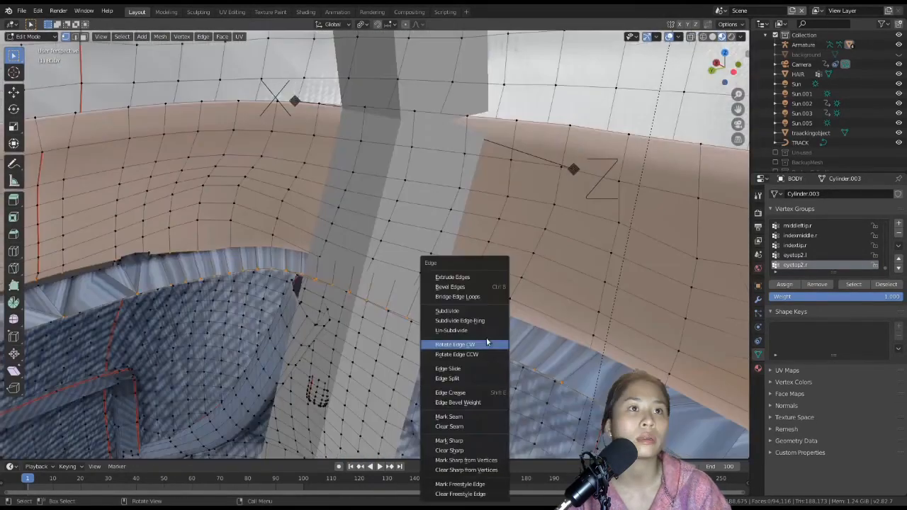
{"action": "left_click", "coordinate": [466, 297]}
Step: Return to Object Mode and parent the body mesh to the armature
{"action": "middle_click_drag", "start_coordinate": [525, 392], "coordinate": [447, 388]}
{"action": "scroll", "coordinate": [559, 397], "scroll_direction": "down", "scroll_amount": 2}
{"action": "scroll", "coordinate": [447, 389], "scroll_direction": "down", "scroll_amount": 6}
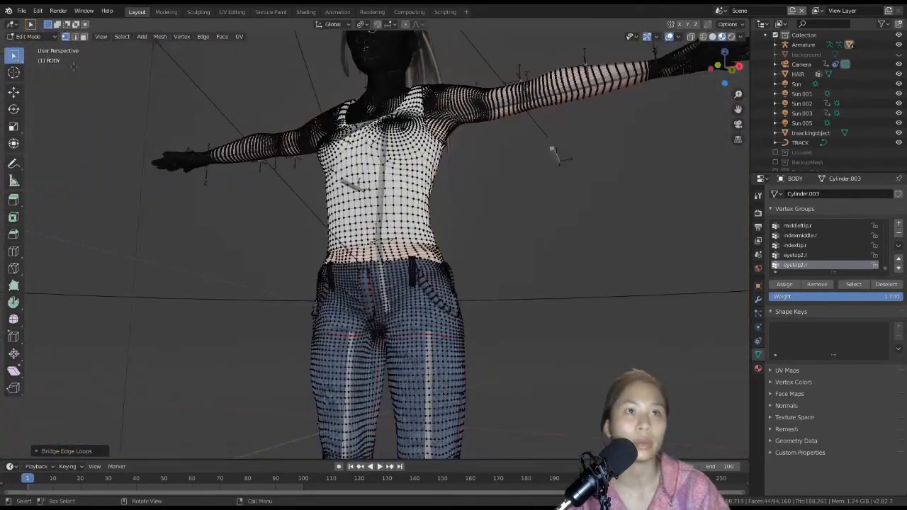
{"action": "left_click", "coordinate": [48, 38]}
{"action": "left_click", "coordinate": [53, 47]}
{"action": "middle_click_drag", "start_coordinate": [411, 232], "coordinate": [381, 239]}
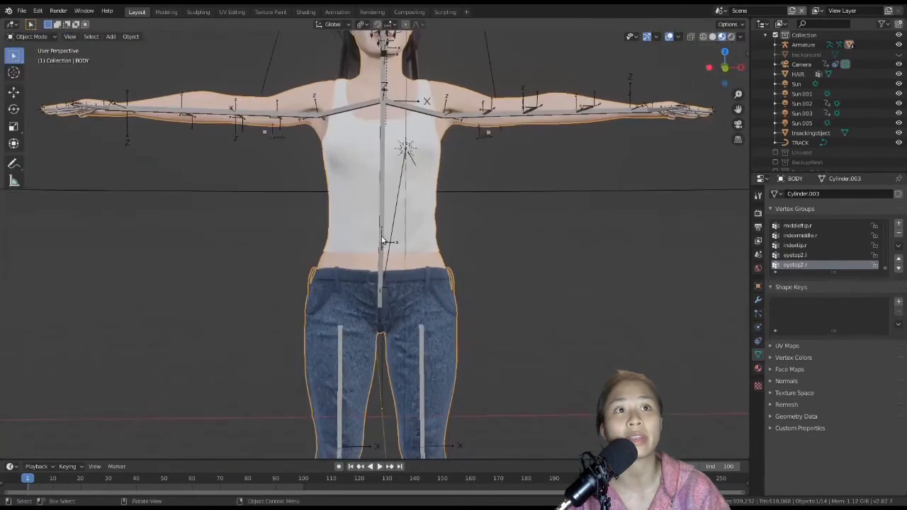
{"action": "left_click", "coordinate": [378, 239]}
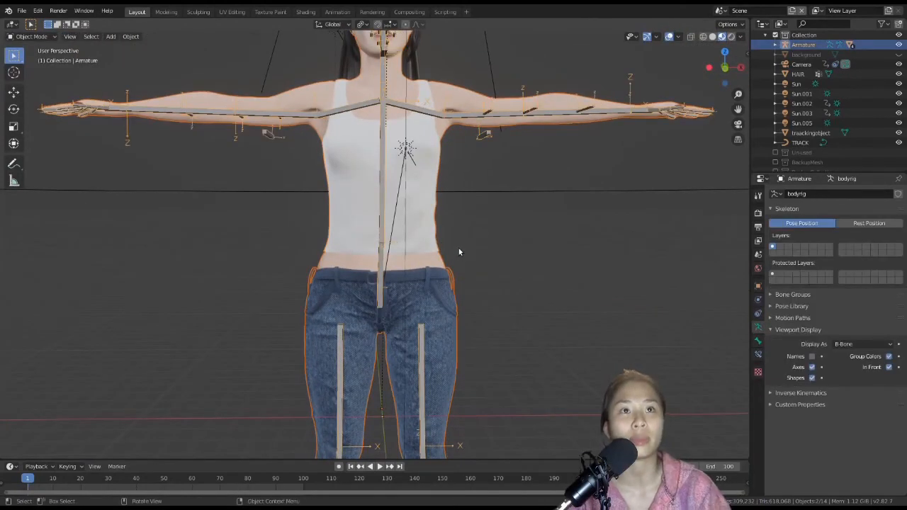
{"action": "key", "text": "ctrl+p"}
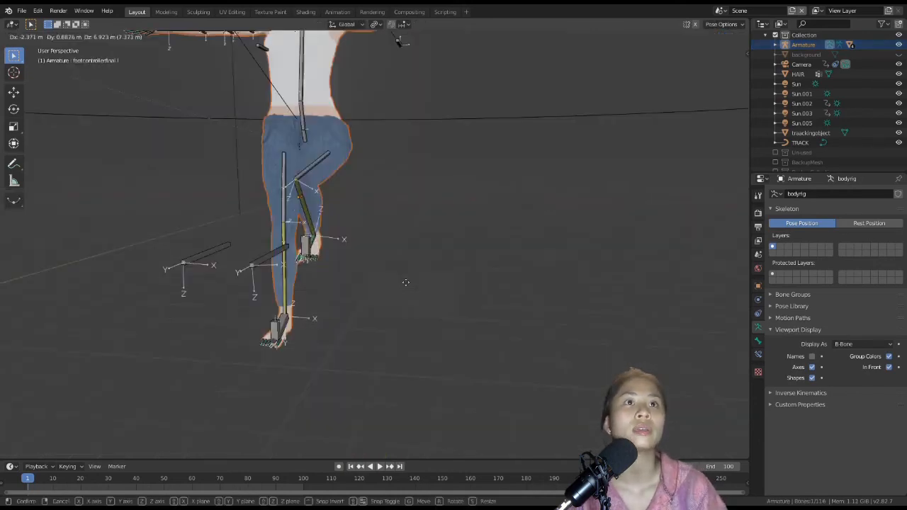
Step: Raise the left foot controller bone and swing it outward to check the jeans' deformation from front and back
{"action": "left_click_drag", "start_coordinate": [333, 298], "coordinate": [406, 284]}
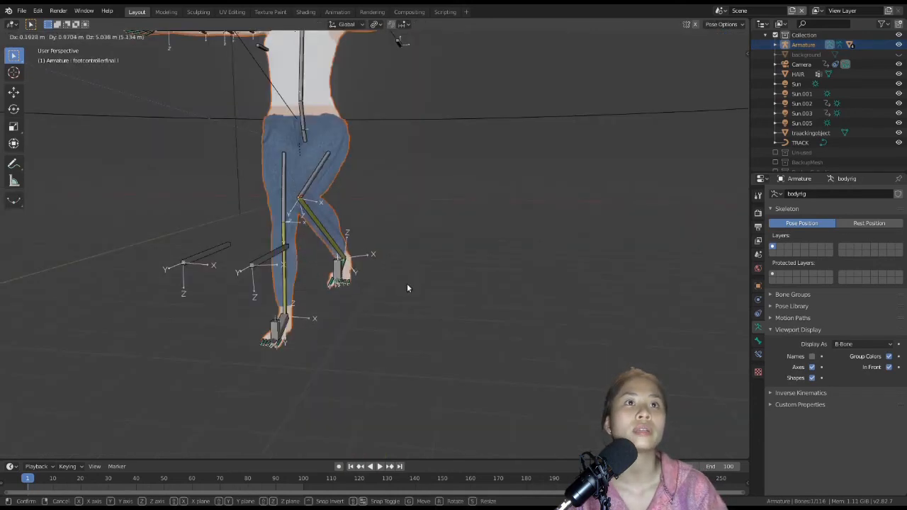
{"action": "middle_click_drag", "start_coordinate": [486, 272], "coordinate": [274, 297]}
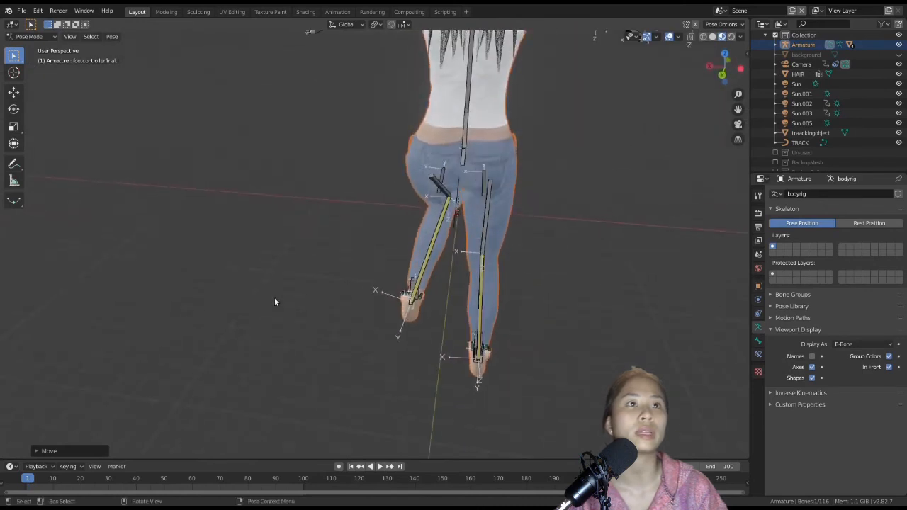
{"action": "key", "text": "g"}
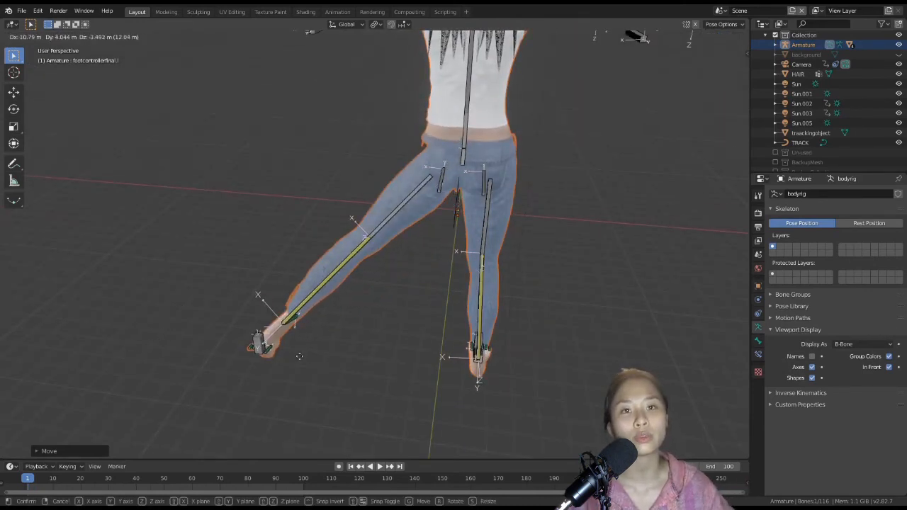
{"action": "left_click", "coordinate": [296, 417]}
{"action": "middle_click_drag", "start_coordinate": [296, 417], "coordinate": [186, 348]}
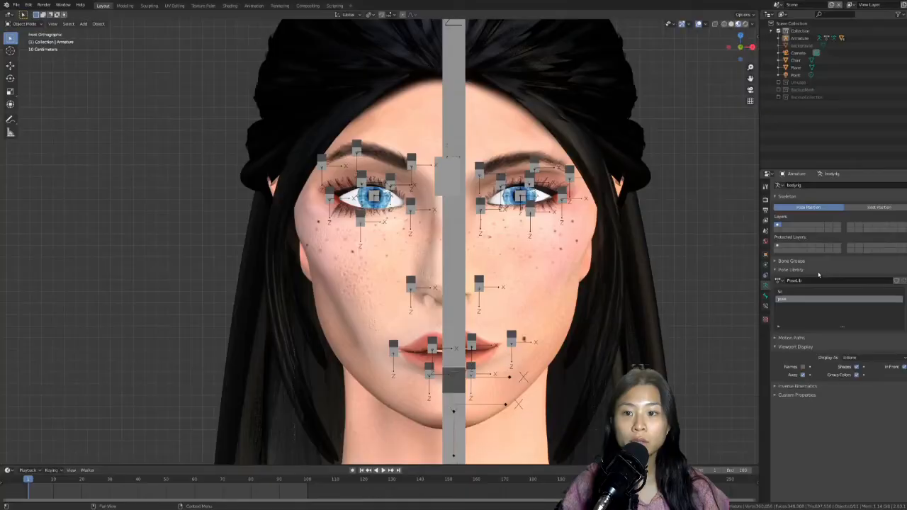
Step: Hide the armature in the front view to show the character's face without bones
{"action": "left_click", "coordinate": [456, 226]}
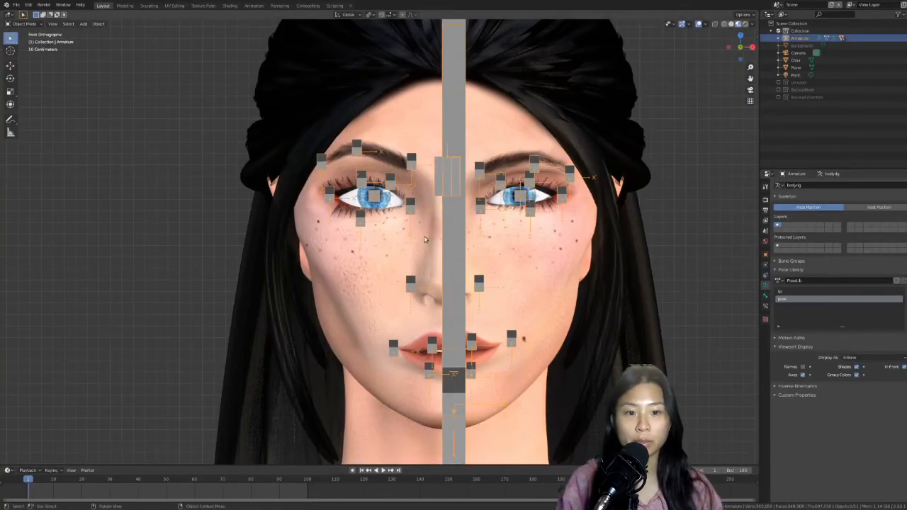
{"action": "key", "text": "h"}
{"action": "scroll", "coordinate": [504, 309], "scroll_direction": "down", "scroll_amount": 6}
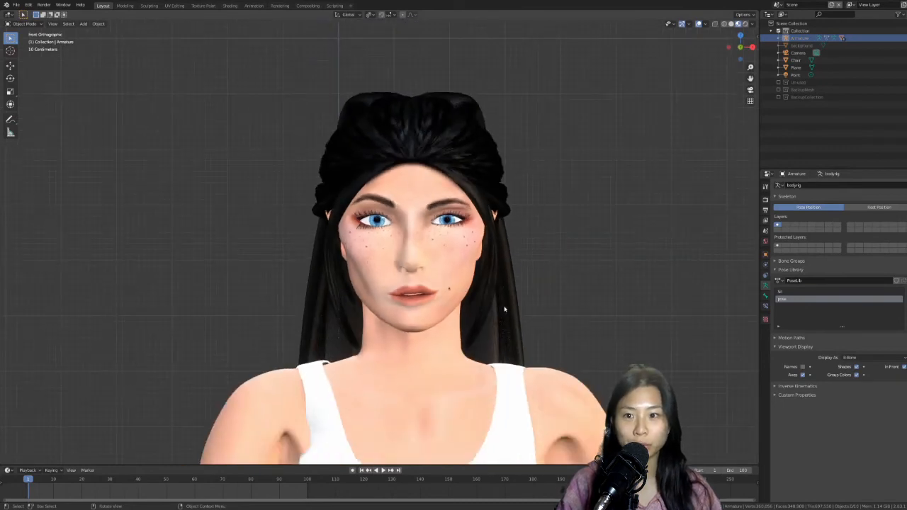
Step: Hide the wooden stool to view the standing character's whole body from the front and at an angle
{"action": "scroll", "coordinate": [557, 323], "scroll_direction": "down", "scroll_amount": 5}
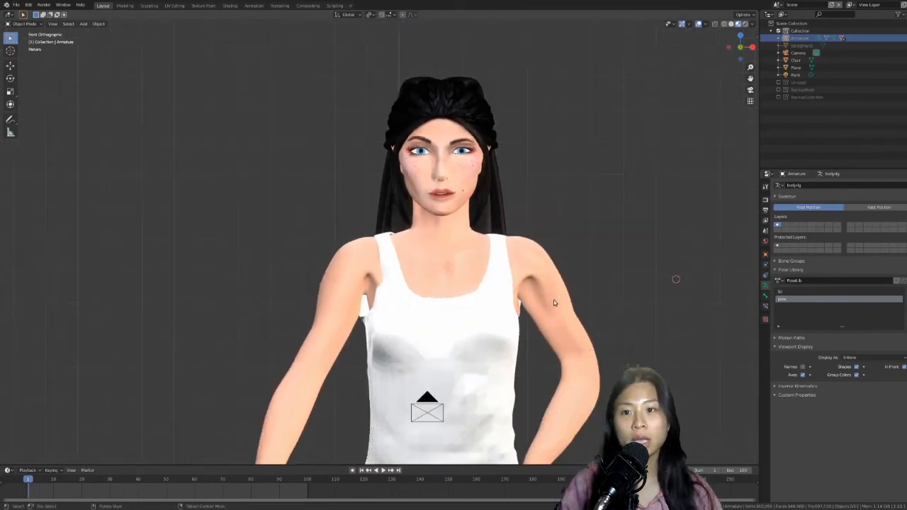
{"action": "scroll", "coordinate": [546, 286], "scroll_direction": "down", "scroll_amount": 4}
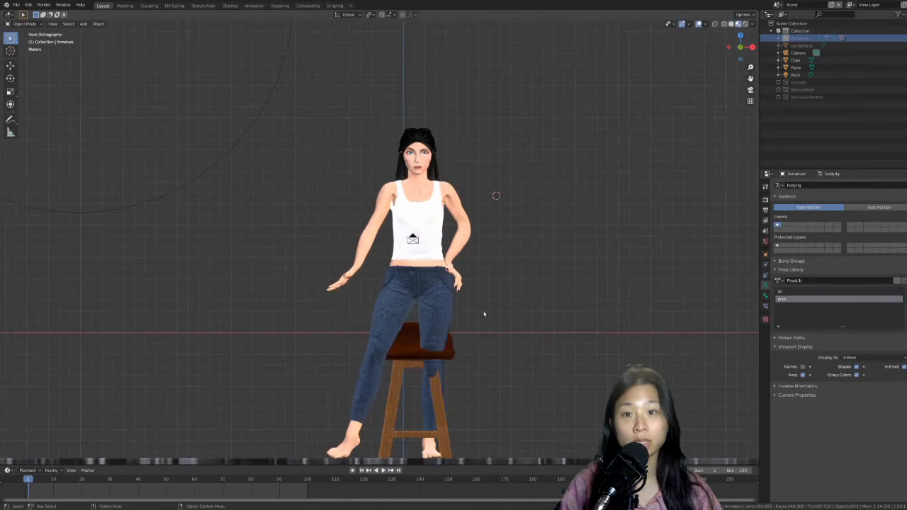
{"action": "left_click", "coordinate": [410, 347]}
{"action": "key", "text": "h"}
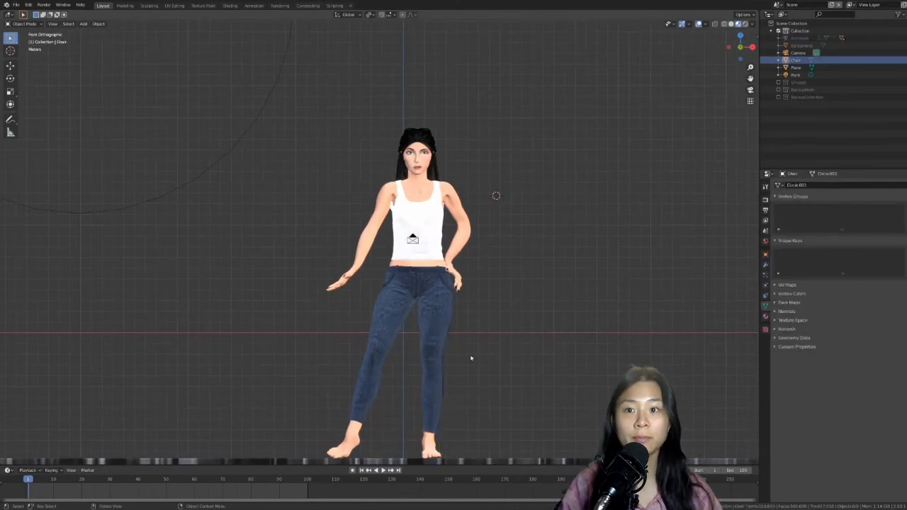
{"action": "middle_click_drag", "start_coordinate": [501, 331], "coordinate": [352, 359]}
{"action": "scroll", "coordinate": [489, 225], "scroll_direction": "up", "scroll_amount": 3}
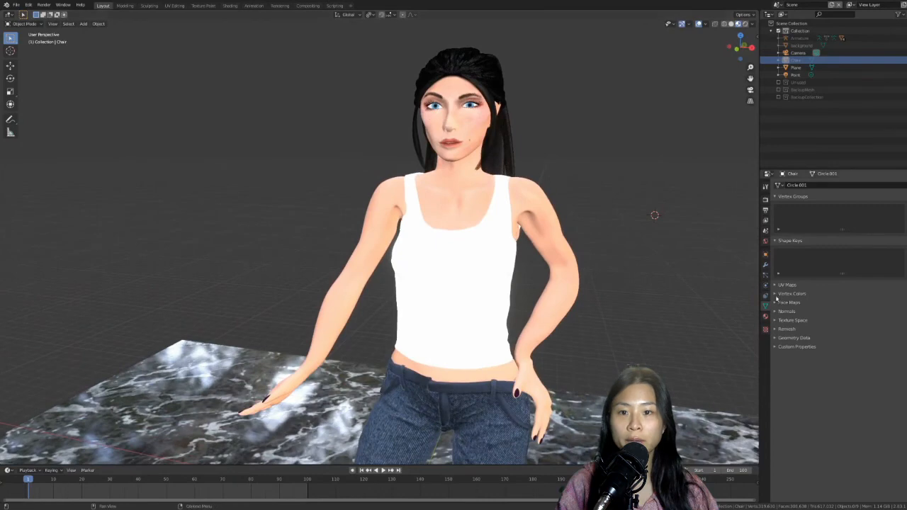
Step: Unhide the scene objects, hide the yellow background, and select the armature
{"action": "left_click", "coordinate": [515, 204]}
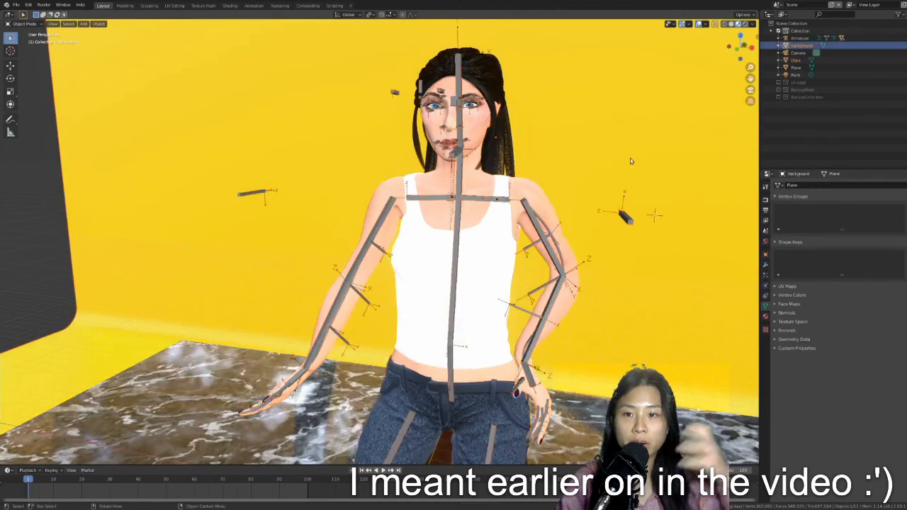
{"action": "key", "text": "h"}
{"action": "left_click", "coordinate": [455, 164]}
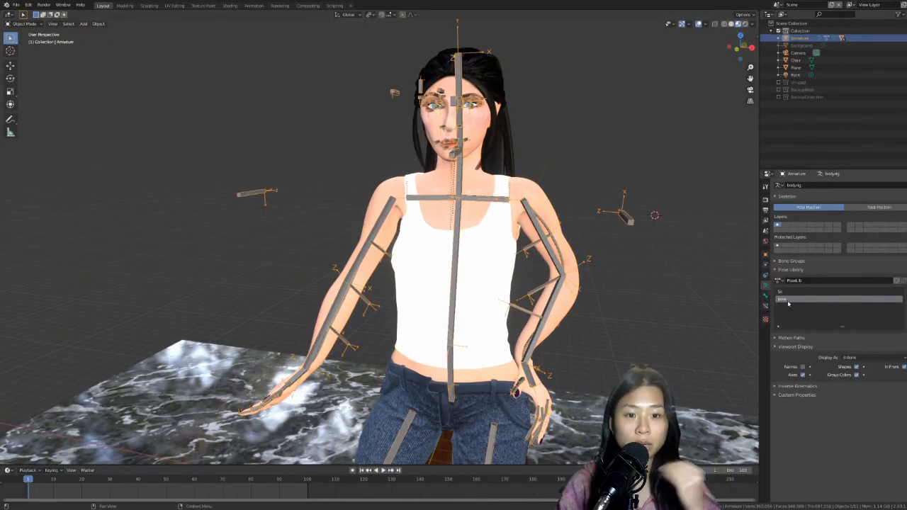
Step: Switch the armature to Pose Mode and turn off its In Front display
{"action": "middle_click_drag", "start_coordinate": [555, 329], "coordinate": [562, 328]}
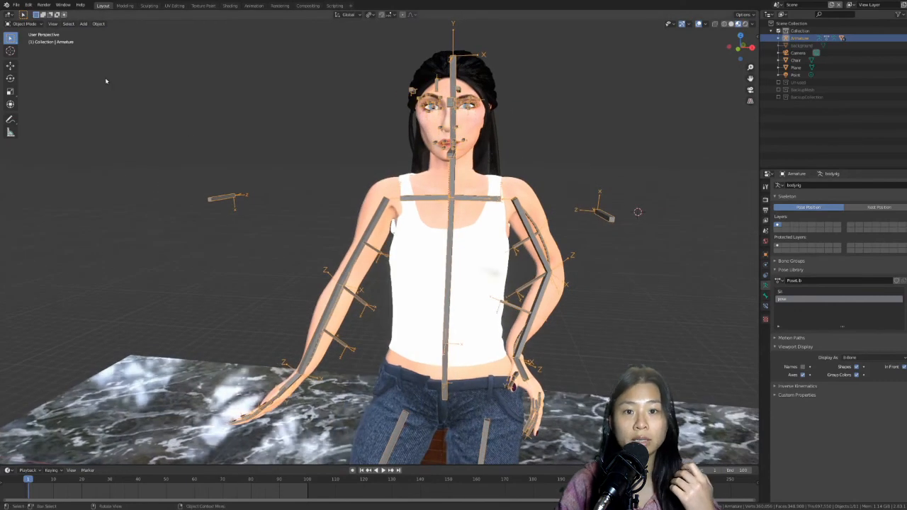
{"action": "left_click", "coordinate": [27, 23]}
{"action": "left_click", "coordinate": [25, 49]}
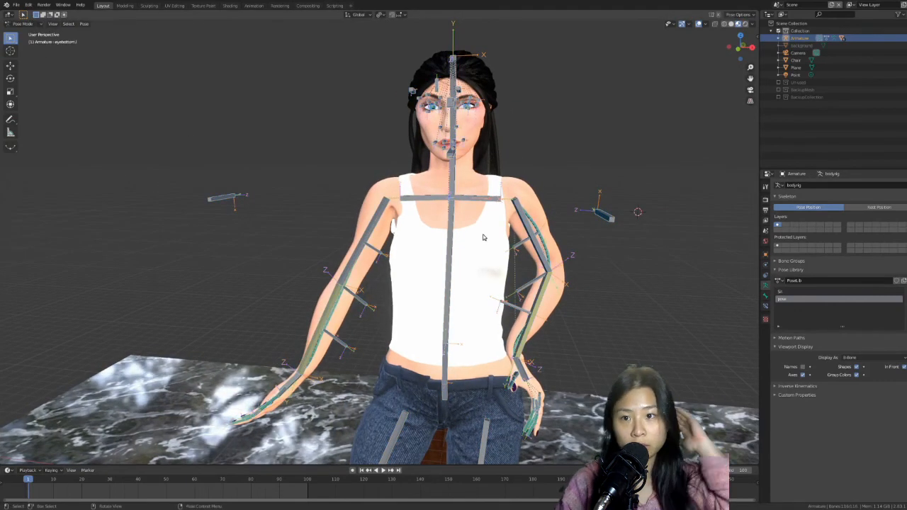
{"action": "scroll", "coordinate": [483, 237], "scroll_direction": "down", "scroll_amount": 2}
{"action": "left_click", "coordinate": [903, 366]}
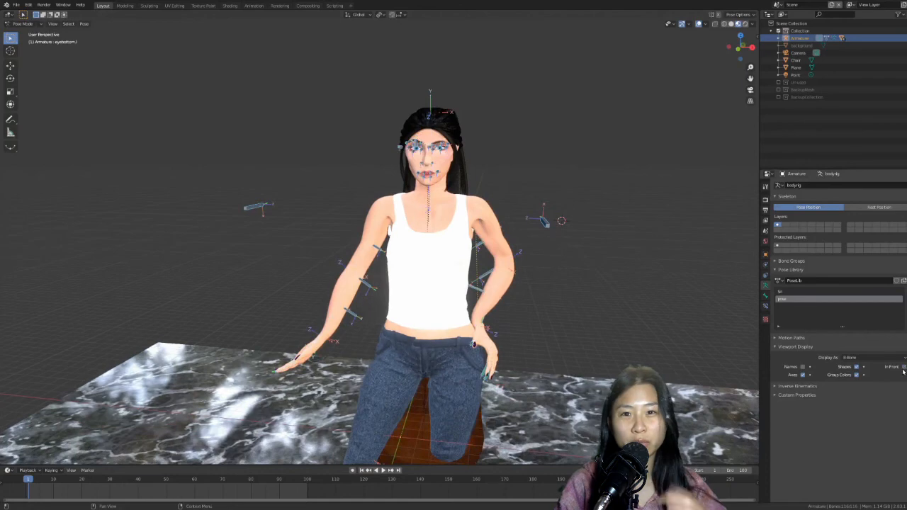
{"action": "middle_click_drag", "start_coordinate": [517, 270], "coordinate": [529, 263]}
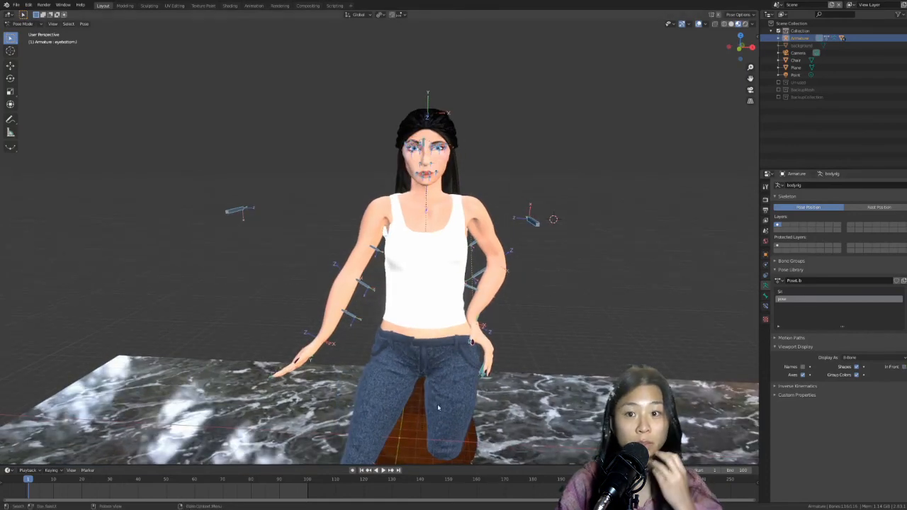
Step: Clear the bone selection and apply the sitting pose from the pose library to the character
{"action": "left_click", "coordinate": [410, 430]}
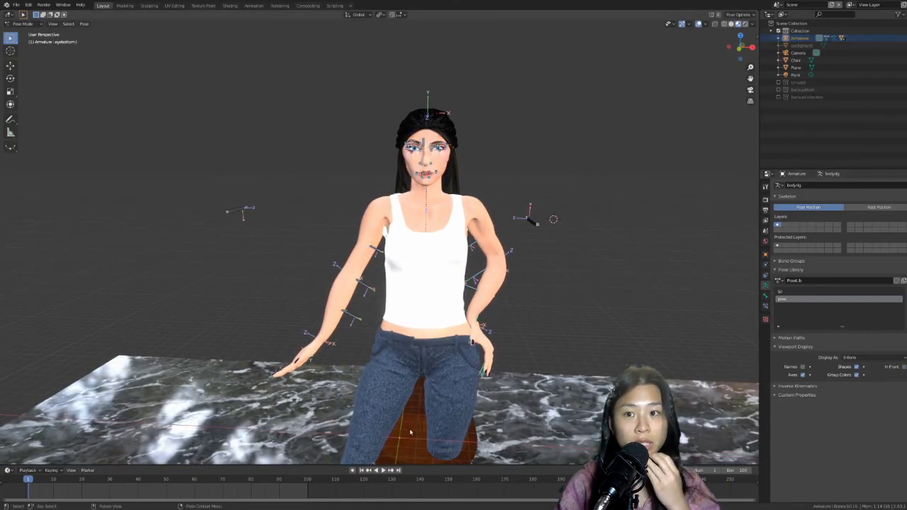
{"action": "left_click", "coordinate": [792, 292]}
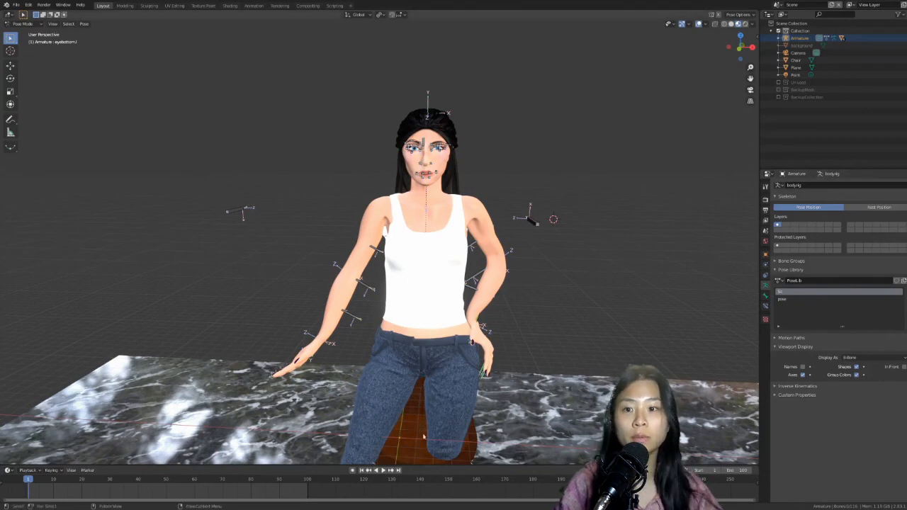
{"action": "scroll", "coordinate": [423, 437], "scroll_direction": "down", "scroll_amount": 3}
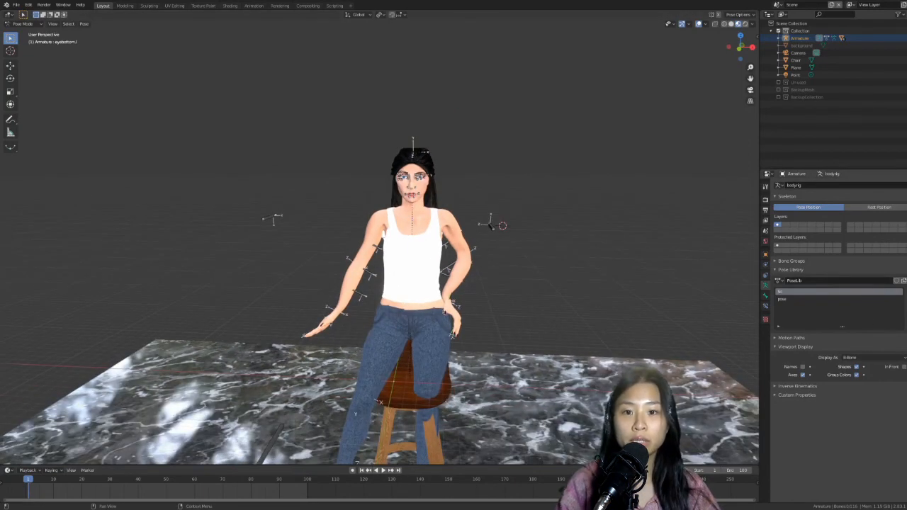
{"action": "left_click", "coordinate": [906, 306]}
{"action": "middle_click_drag", "start_coordinate": [527, 338], "coordinate": [512, 327]}
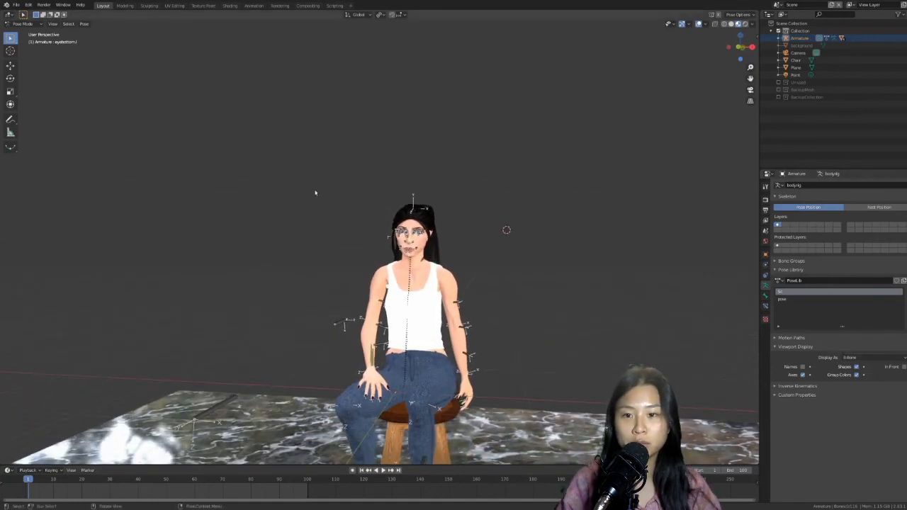
Step: Return to Object Mode and hide the armature and the marble floor plane
{"action": "left_click", "coordinate": [21, 23]}
{"action": "left_click", "coordinate": [21, 32]}
{"action": "key", "text": "h"}
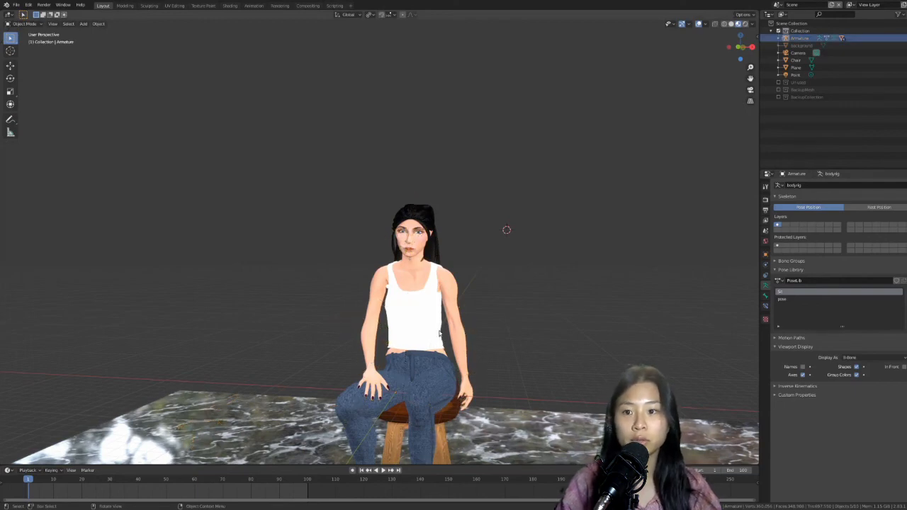
{"action": "left_click", "coordinate": [528, 428]}
{"action": "key", "text": "h"}
Step: Examine the seated character's upper body and face up close in the front view
{"action": "middle_click_drag", "start_coordinate": [528, 428], "coordinate": [446, 348]}
{"action": "scroll", "coordinate": [453, 326], "scroll_direction": "up", "scroll_amount": 3}
{"action": "middle_click_drag", "start_coordinate": [481, 252], "coordinate": [409, 338], "text": "shift"}
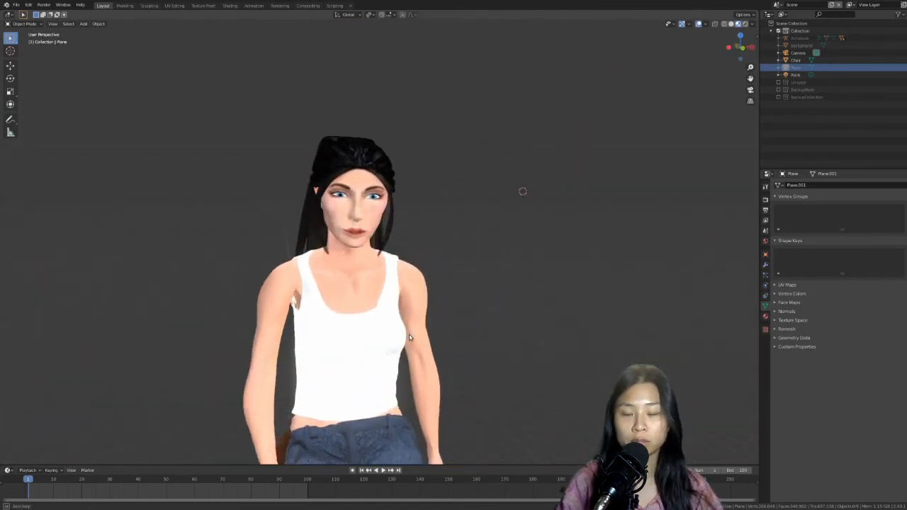
{"action": "key", "text": "KP_1"}
{"action": "scroll", "coordinate": [483, 316], "scroll_direction": "up", "scroll_amount": 5}
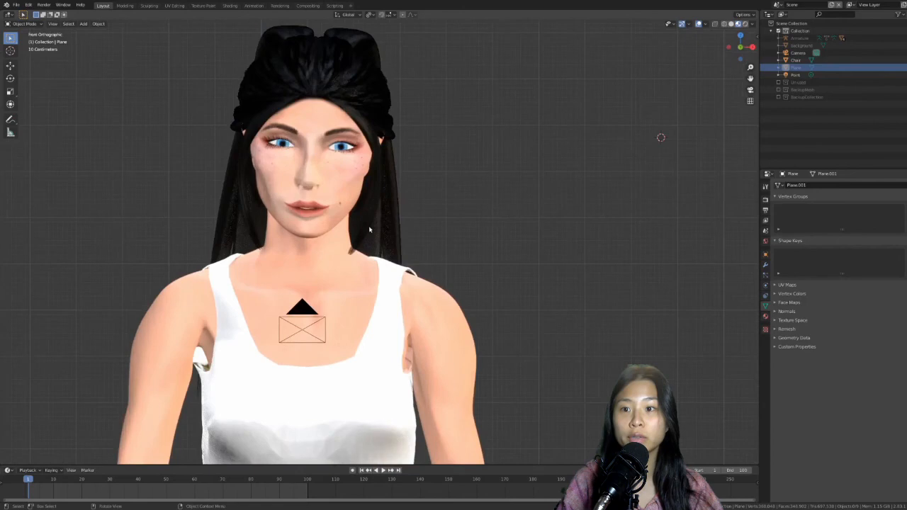
{"action": "middle_click_drag", "start_coordinate": [380, 241], "coordinate": [543, 347], "text": "shift"}
{"action": "scroll", "coordinate": [542, 344], "scroll_direction": "up", "scroll_amount": 2}
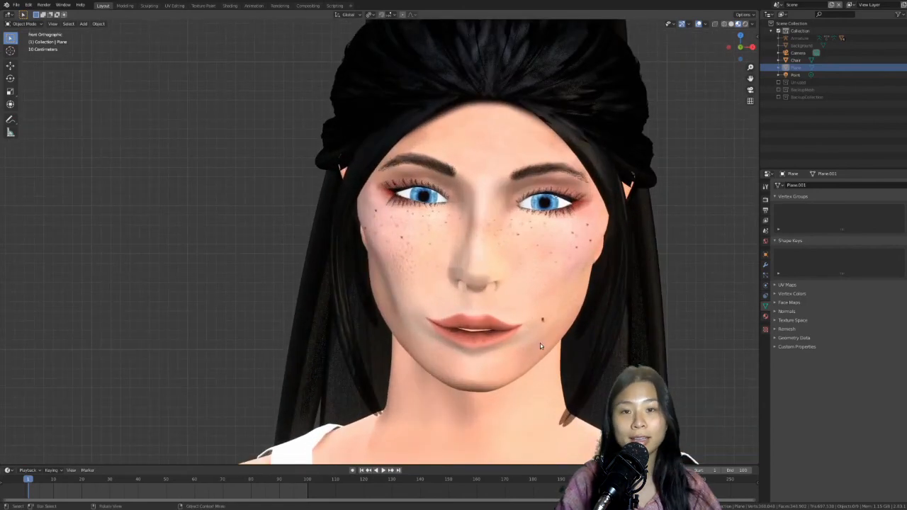
{"action": "middle_click_drag", "start_coordinate": [486, 227], "coordinate": [436, 229], "text": "shift"}
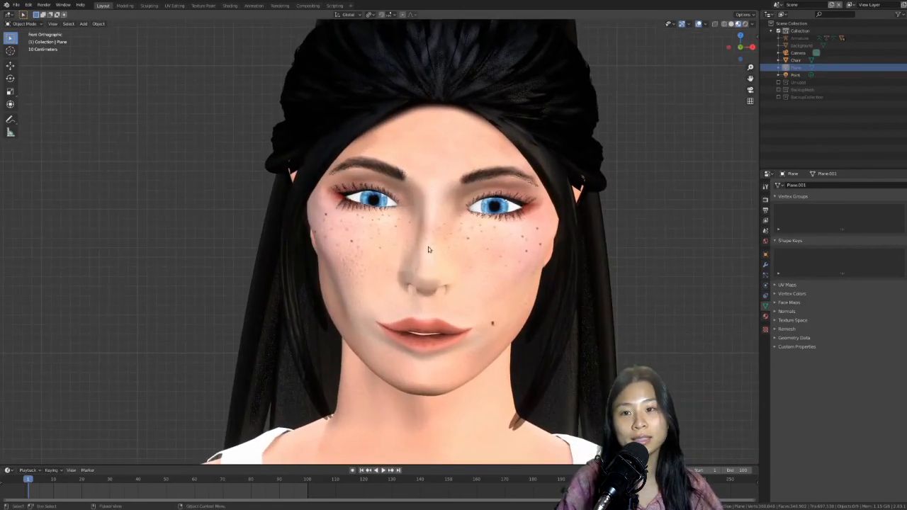